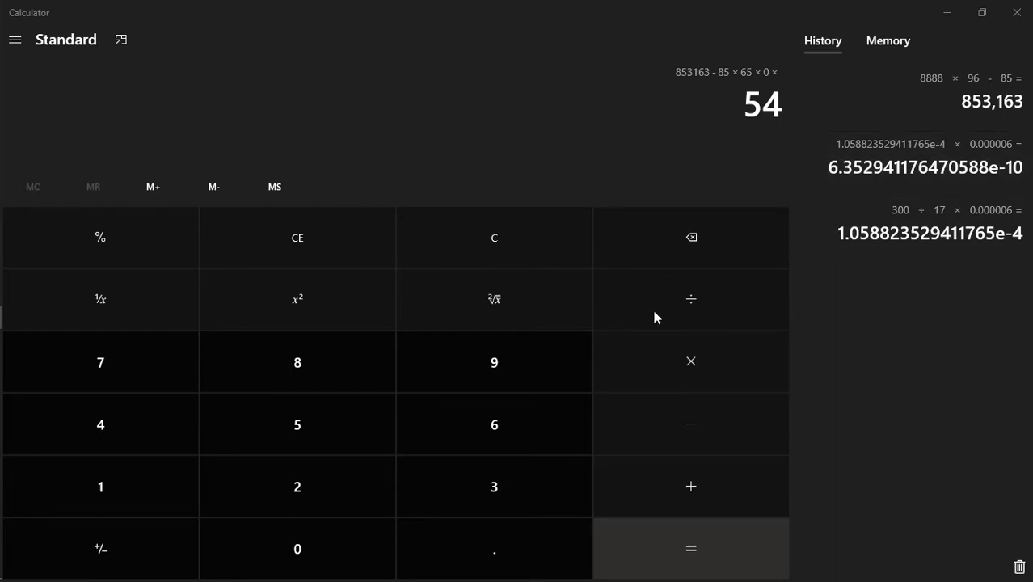
left_click(703, 532)
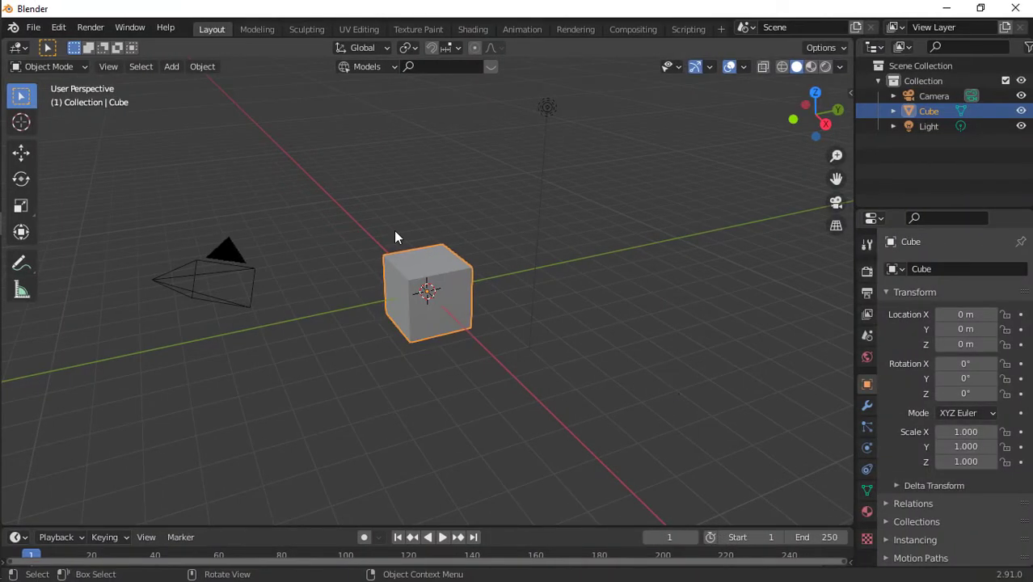
- Delete the default cube from the scene
key("Delete")
key("shift+a")
mouse_move(394, 230)
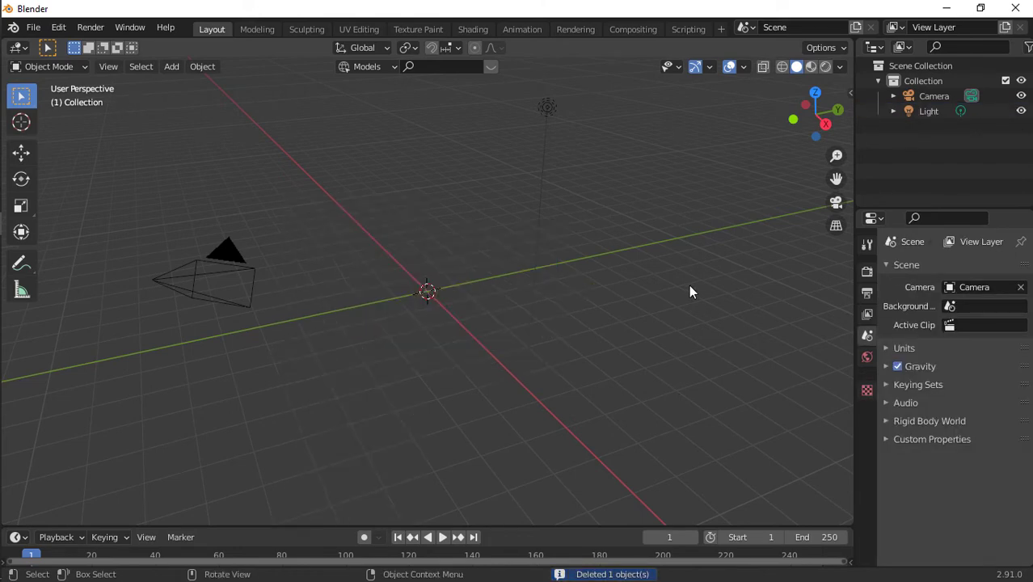
- Enable the Add Mesh add-ons A.N.T.Landscape, Archimesh, Archipack, BoltFactory, Discombobulator, Extra Objects and Geodesic Domes in the preferences
left_click(59, 27)
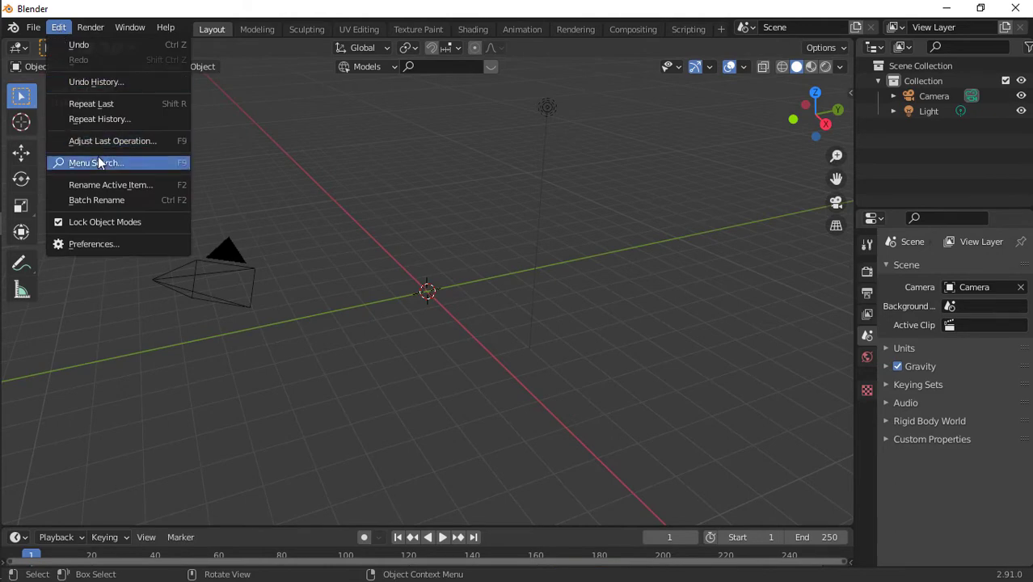
left_click(119, 241)
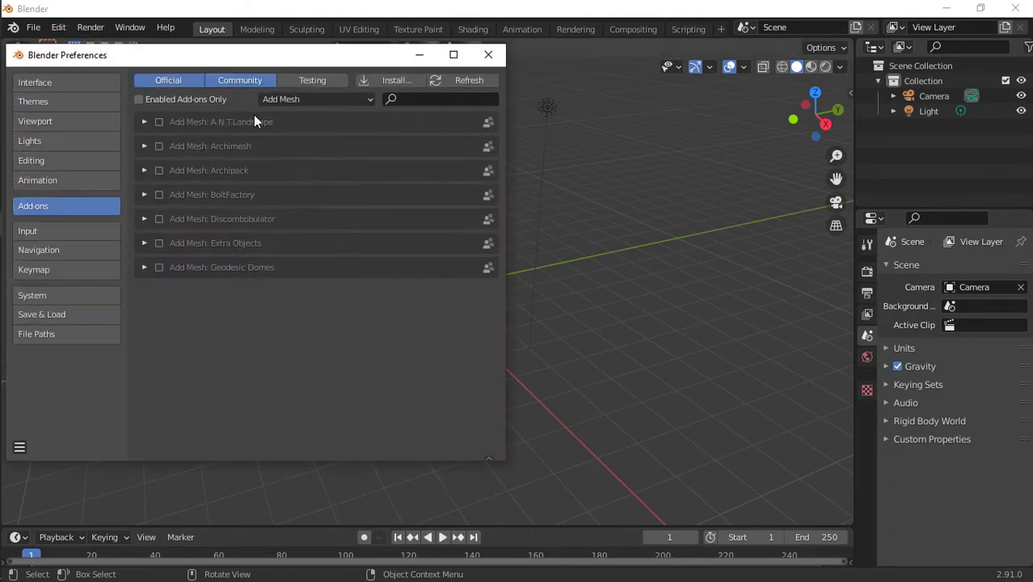
left_click(287, 99)
left_click(160, 123)
left_click(159, 146)
left_click(158, 171)
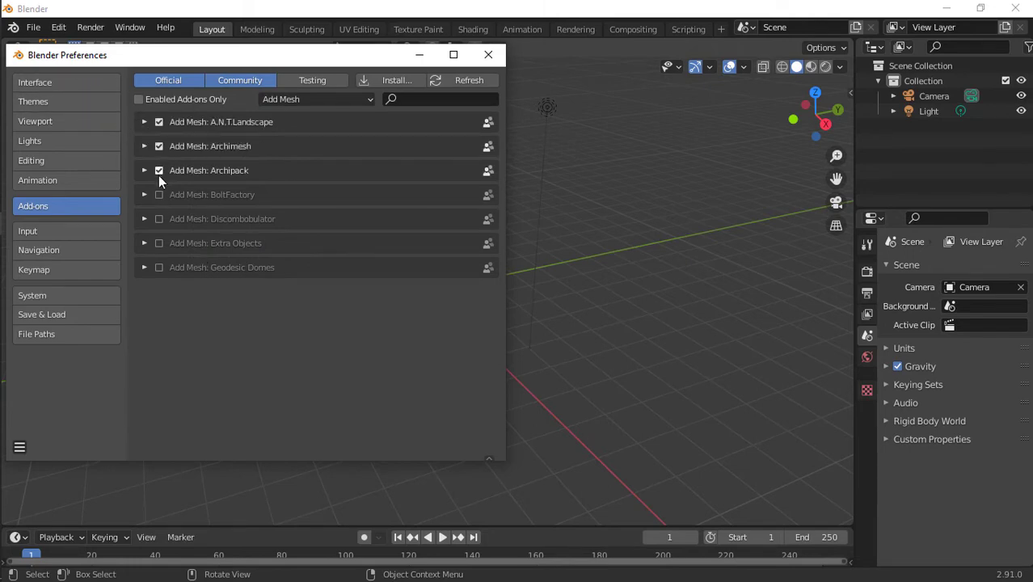
left_click(159, 195)
left_click(160, 222)
left_click(159, 242)
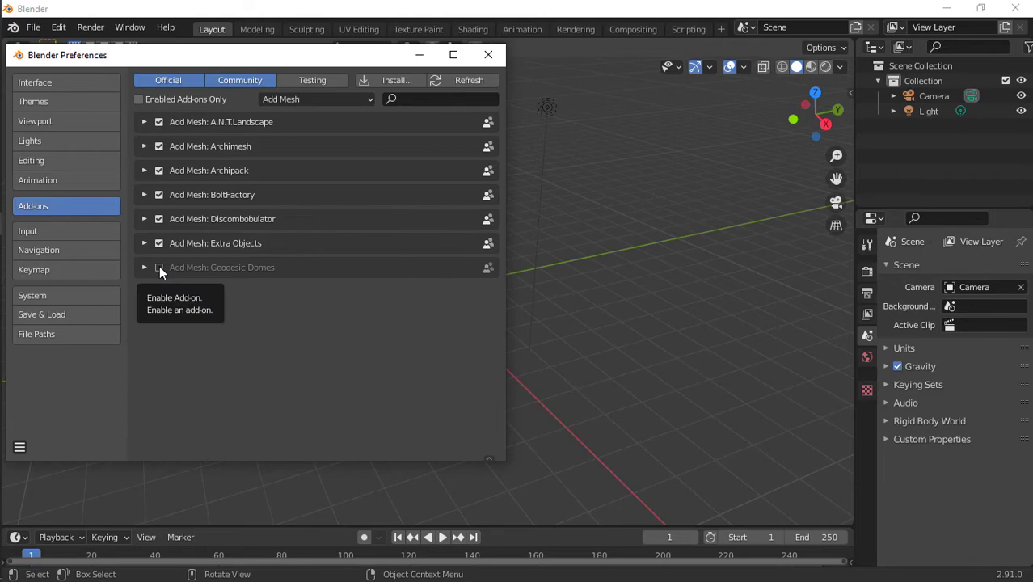
left_click(160, 268)
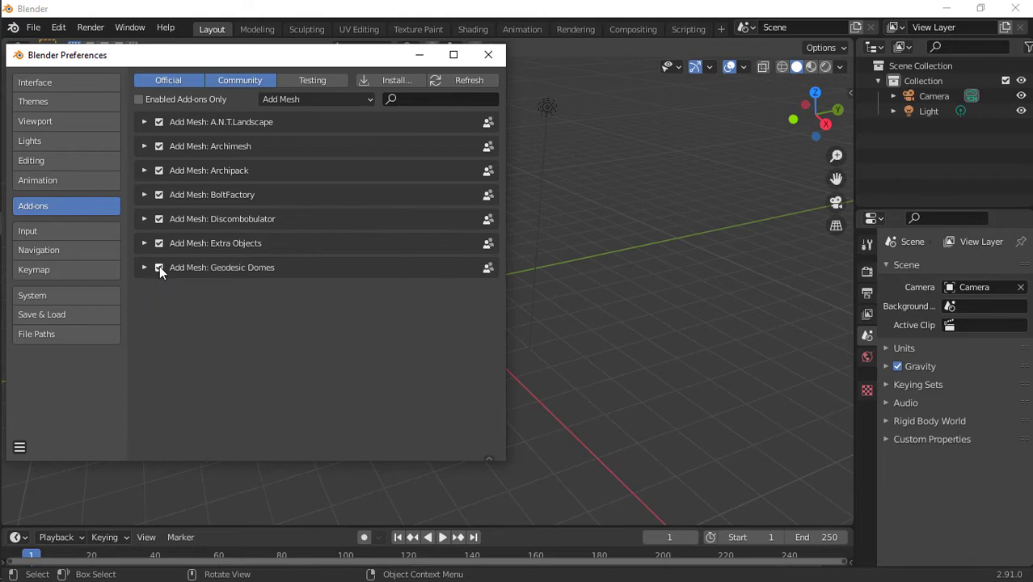
- Save the preferences and close the preferences window
left_click(20, 447)
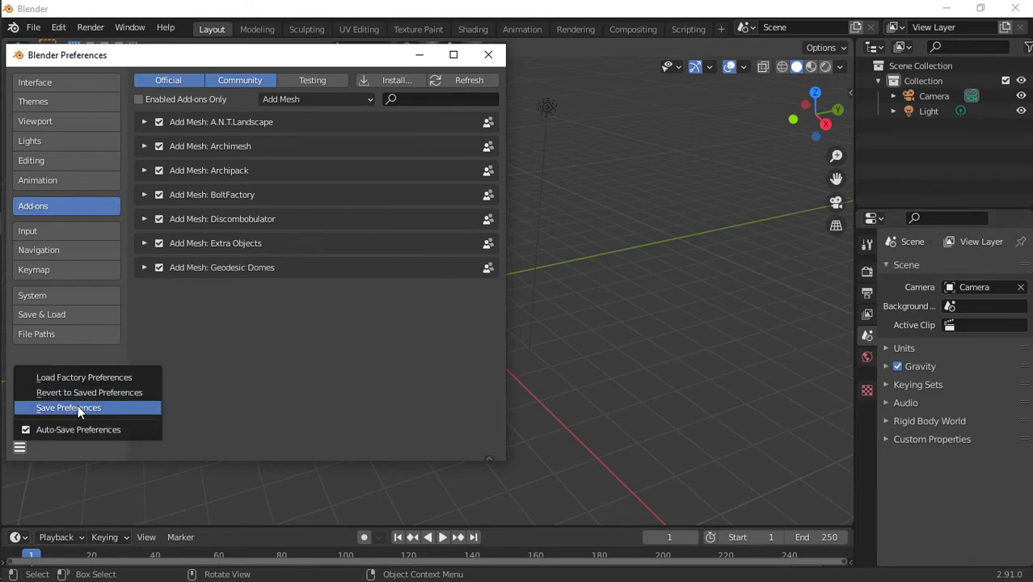
left_click(78, 407)
left_click(484, 60)
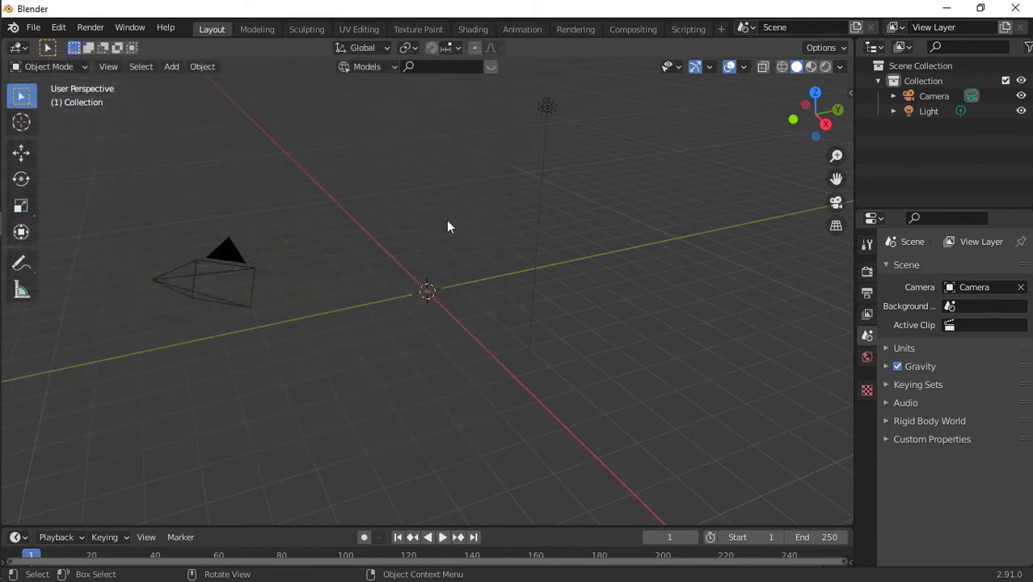
- Add a rock mesh at the origin with the Rock Generator and inspect its shape from several sides
key("shift+a")
mouse_move(446, 219)
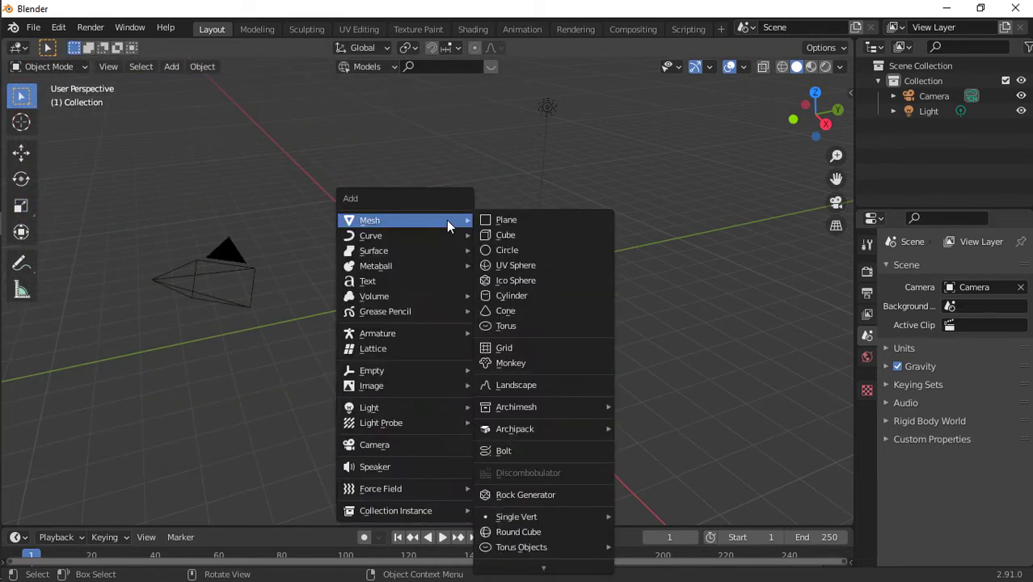
left_click(520, 496)
scroll(466, 261, "up", 4)
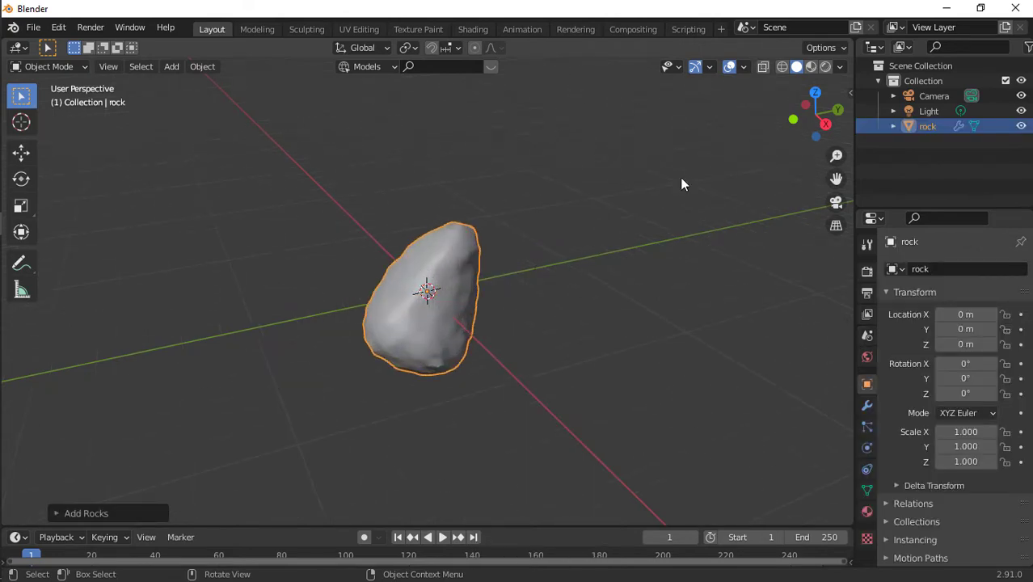
left_click_drag(815, 113, 691, 101)
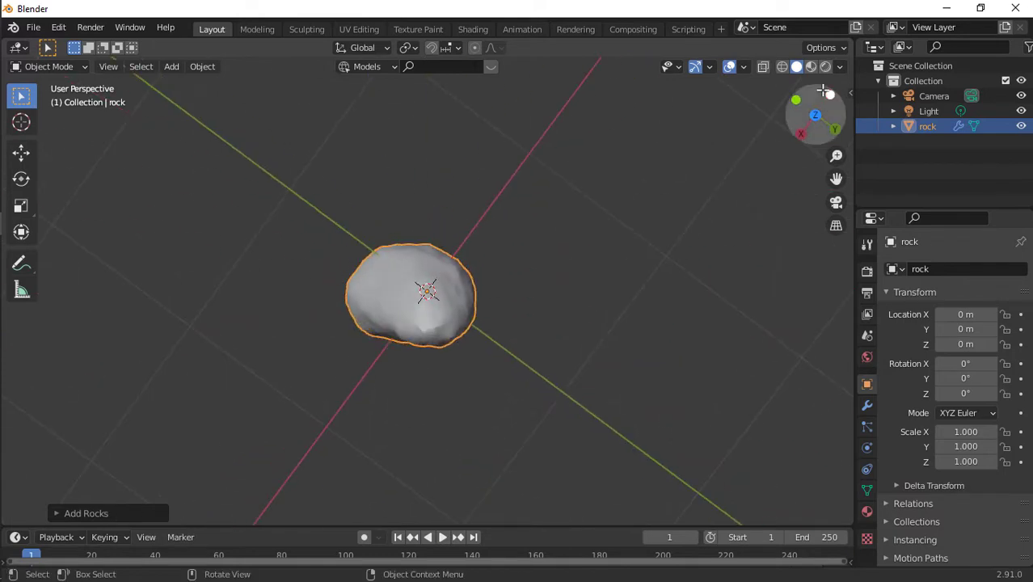
left_click_drag(815, 113, 206, 410)
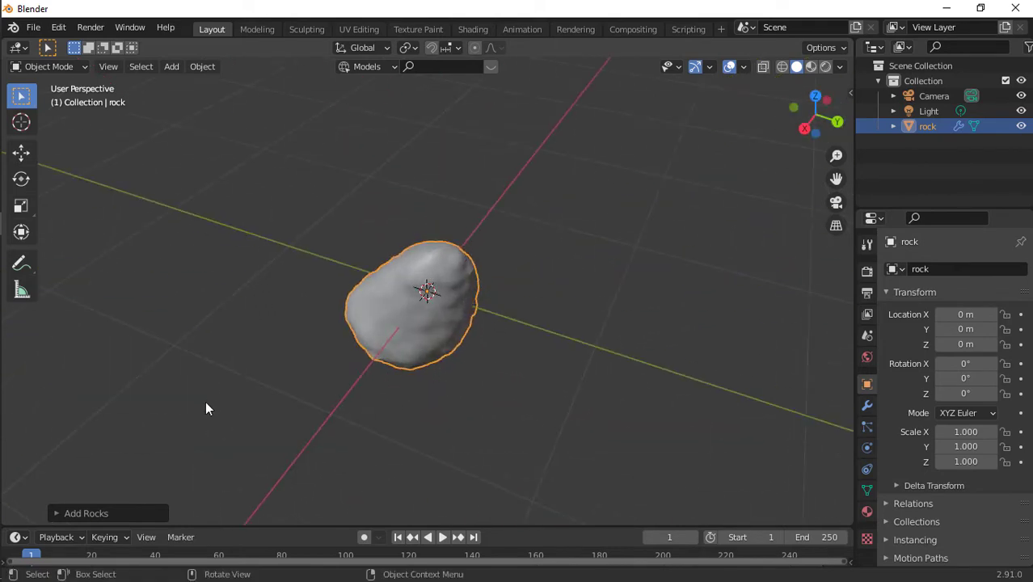
- Rotate the rock about 96° around the global Y axis while working in Bottom Orthographic view
left_click(816, 131)
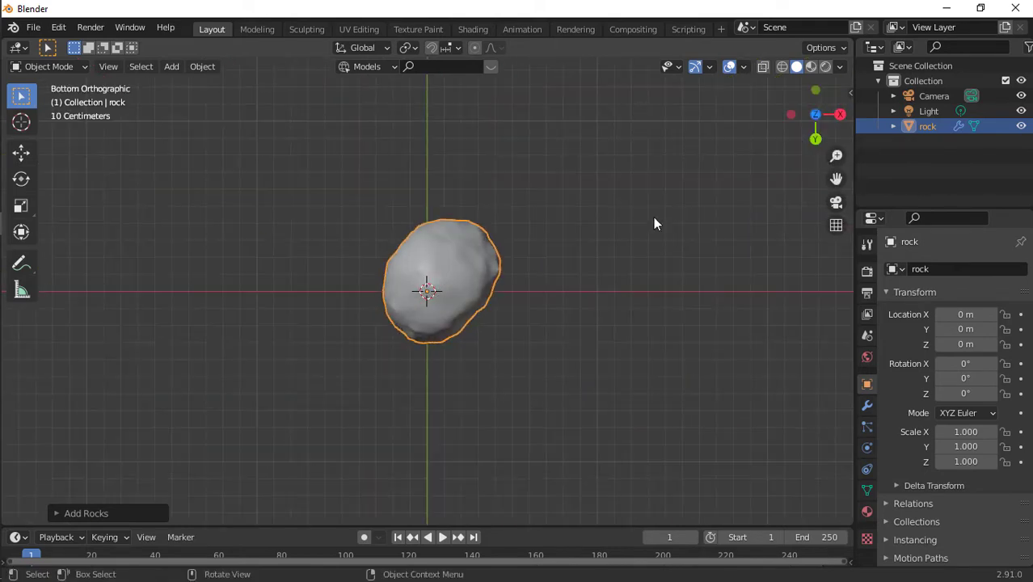
key("r")
key("y")
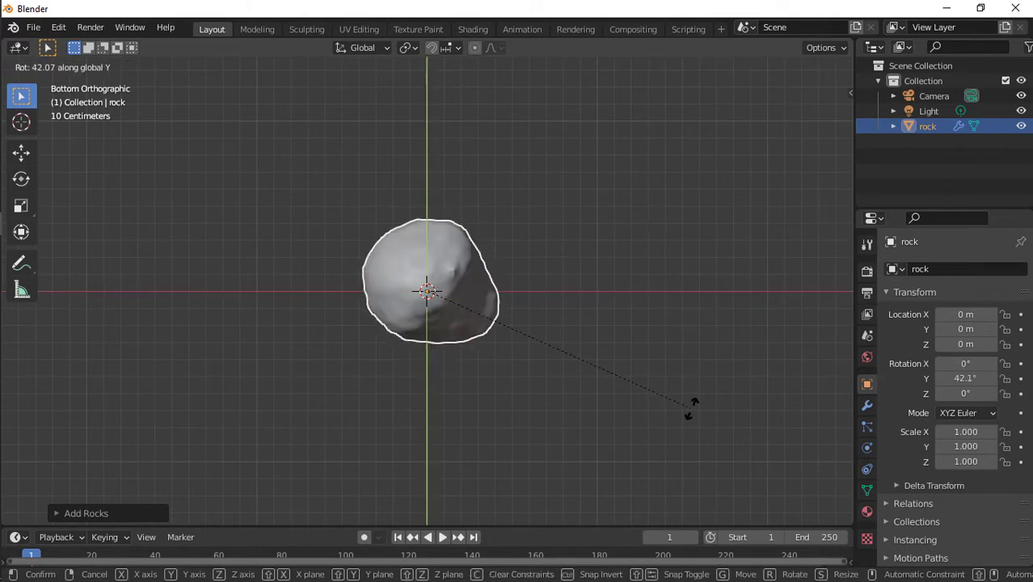
left_click(542, 358)
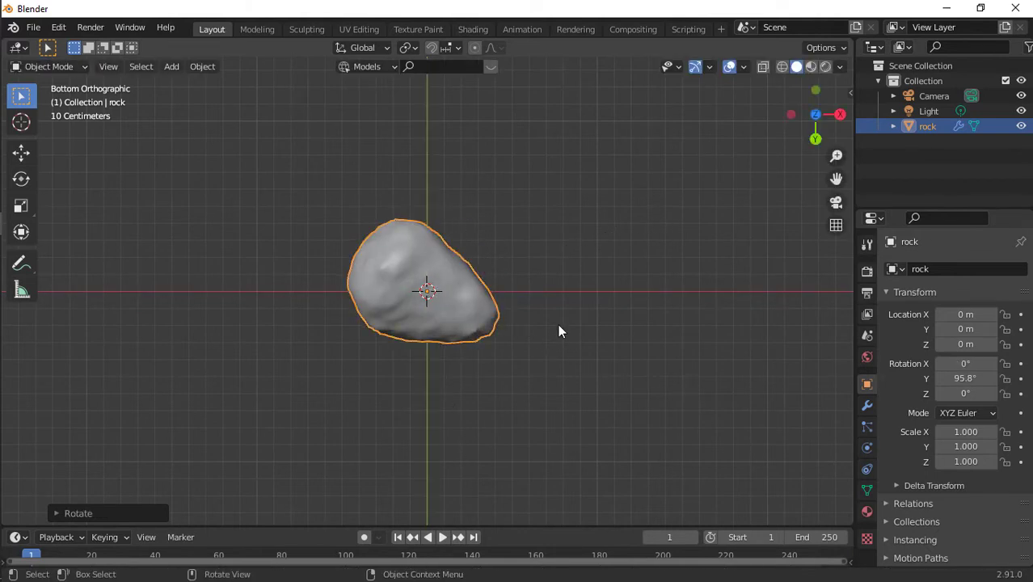
- Rotate the rock about 61° around the global X axis and scale it uniformly to about 0.211
key("r")
key("x")
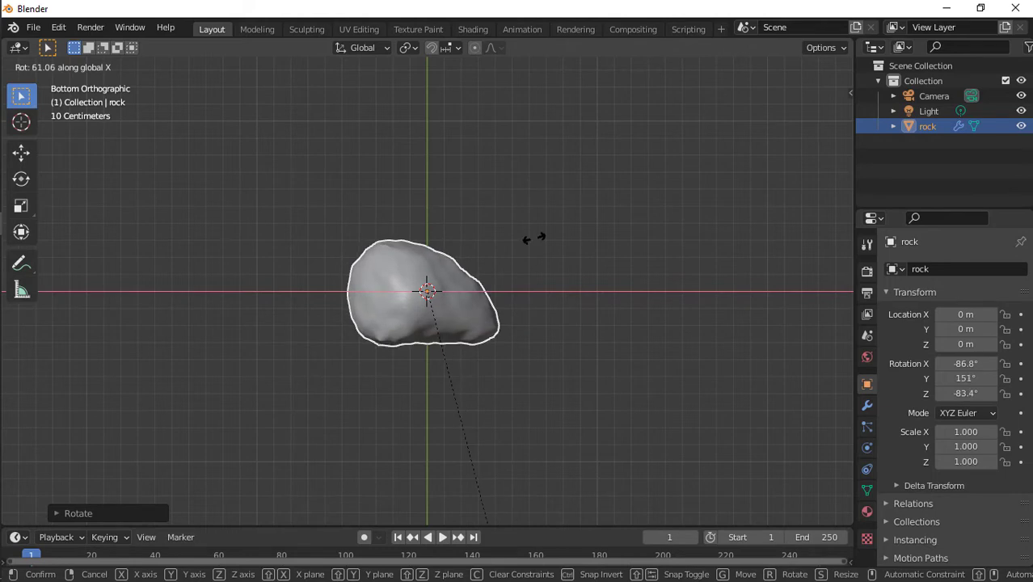
left_click(534, 239)
key("s")
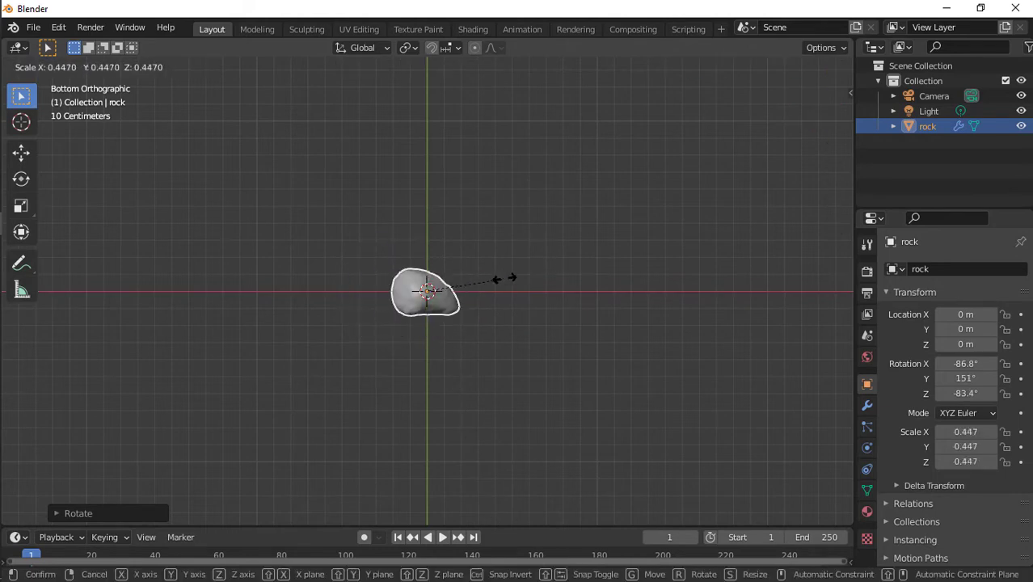
left_click(458, 286)
key("g")
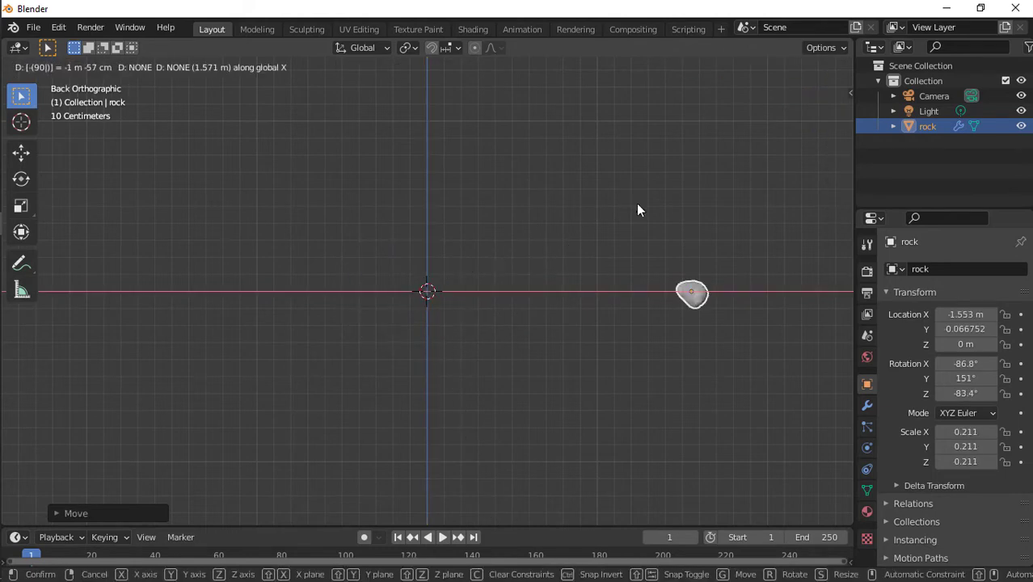
key("z")
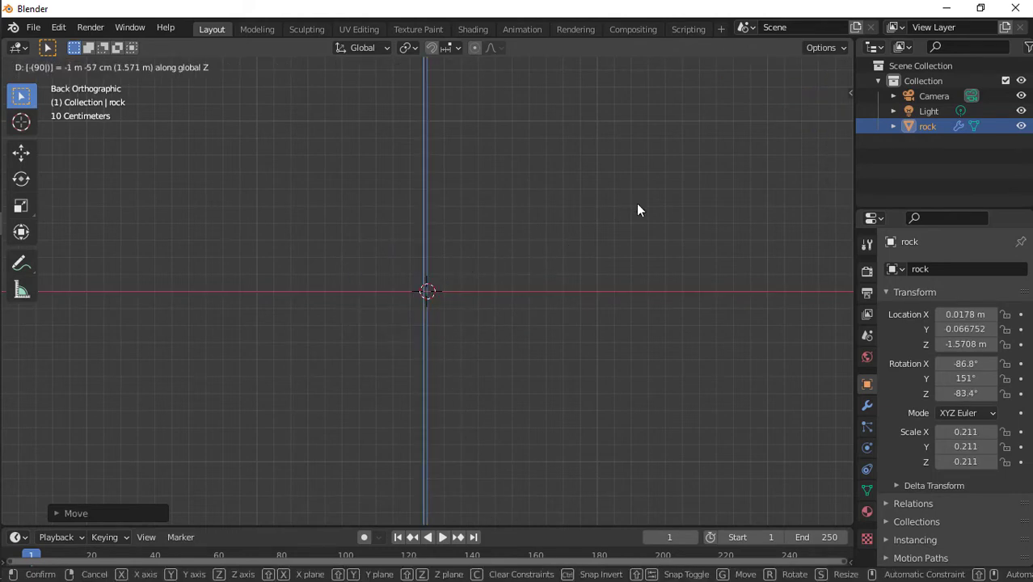
key("Return")
key("ctrl+z")
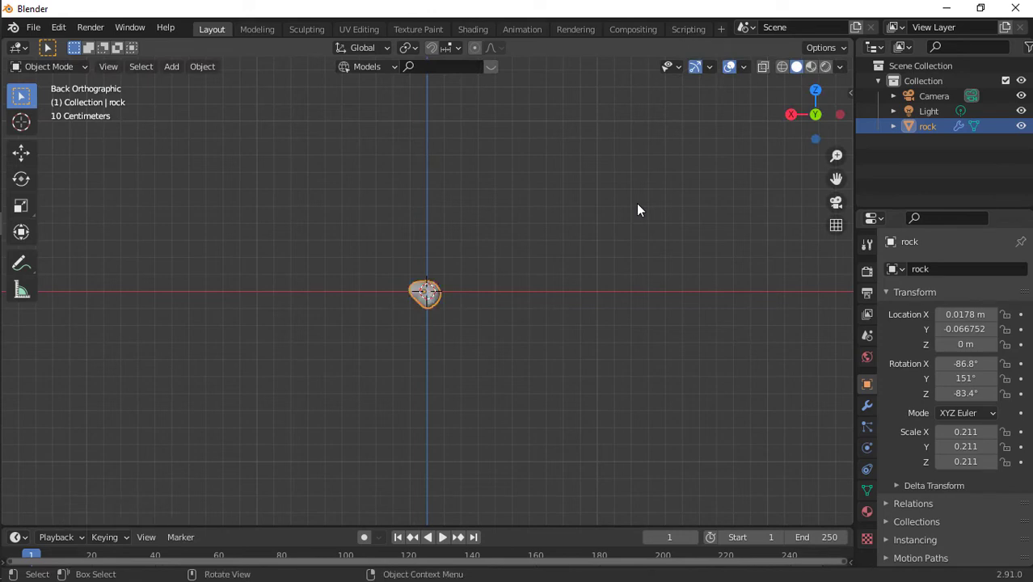
- Rotate the rock by -90° around the global X axis
key("r")
key("x")
key("0")
key("BackSpace")
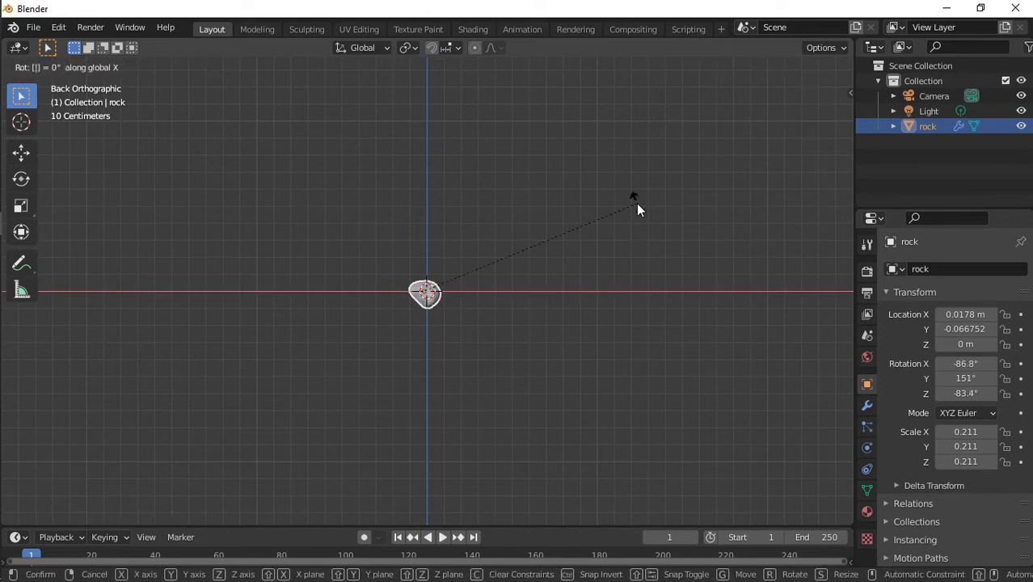
type("-90")
key("Return")
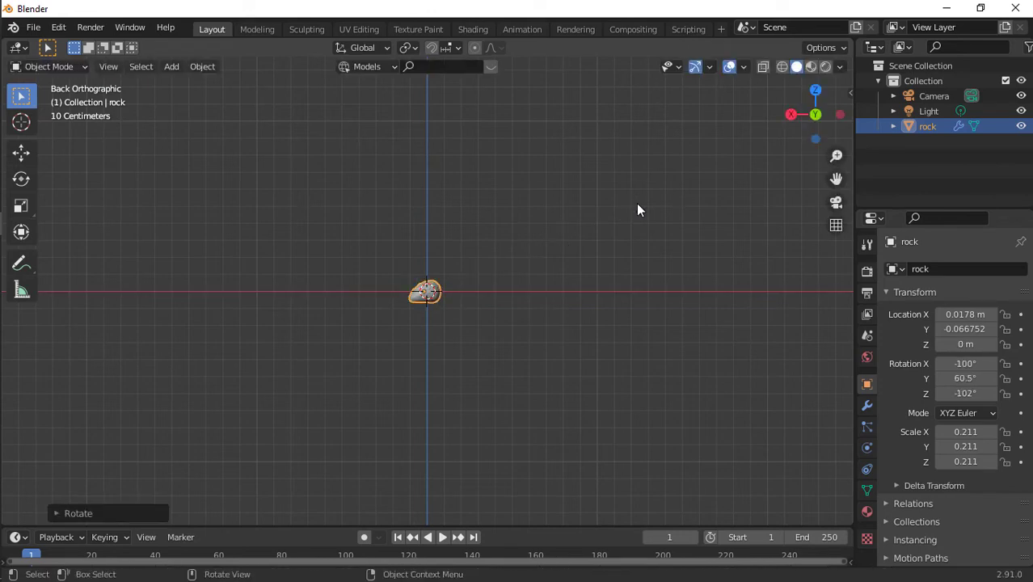
- Raise the rock along the global Z axis to about 0.058 m so its underside rests near the ground level
key("g")
key("z")
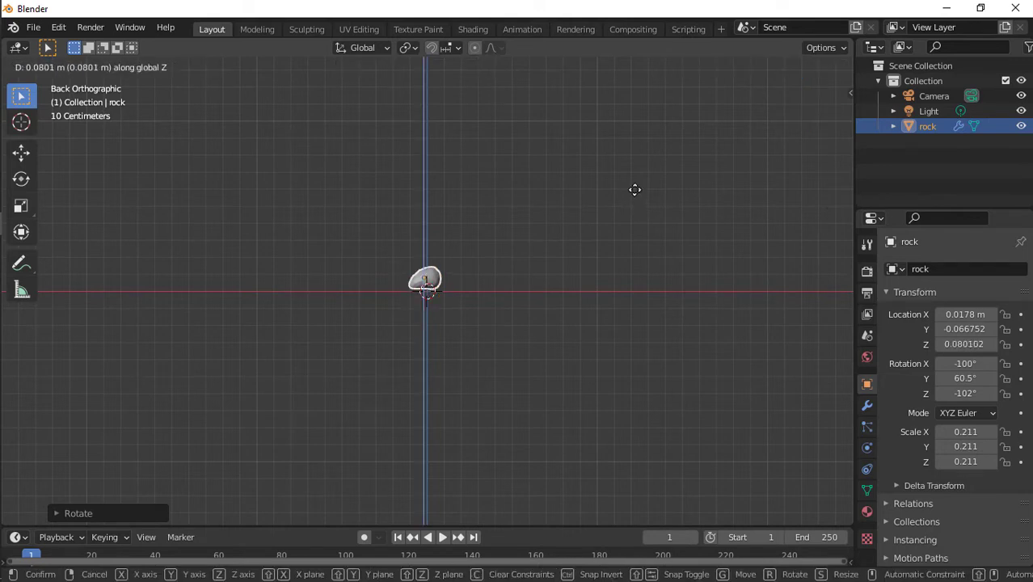
left_click(635, 193)
scroll(634, 193, "up", 5)
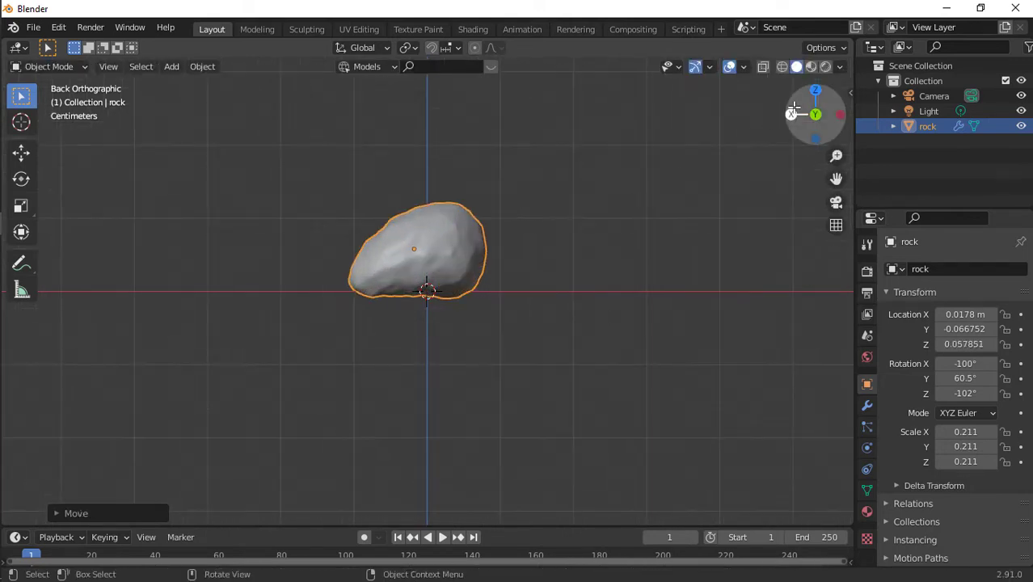
- Add a plane mesh at the origin as the ground and check it through the camera view
left_click_drag(811, 111, 773, 115)
scroll(585, 291, "down", 5)
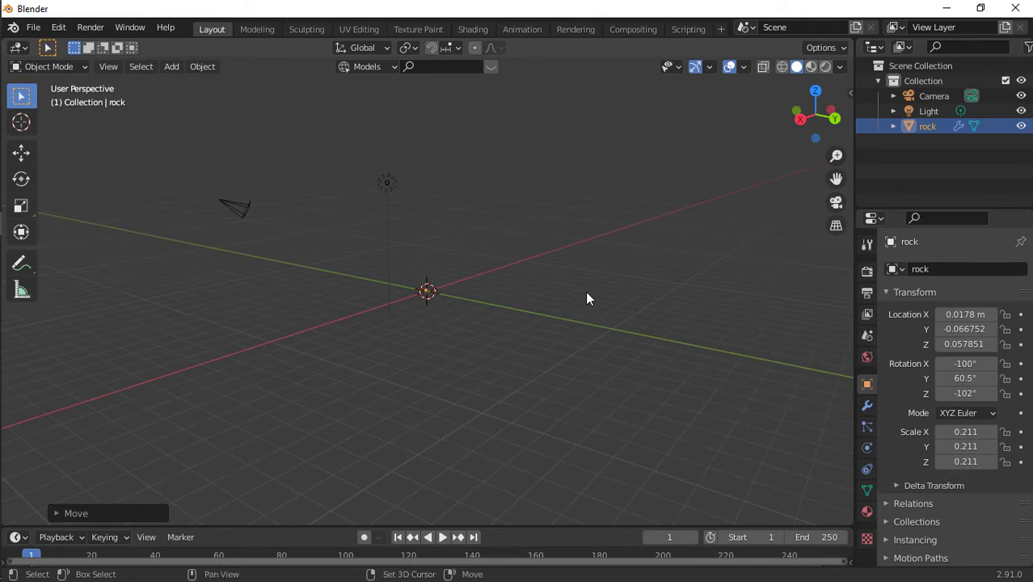
key("shift+a")
mouse_move(575, 287)
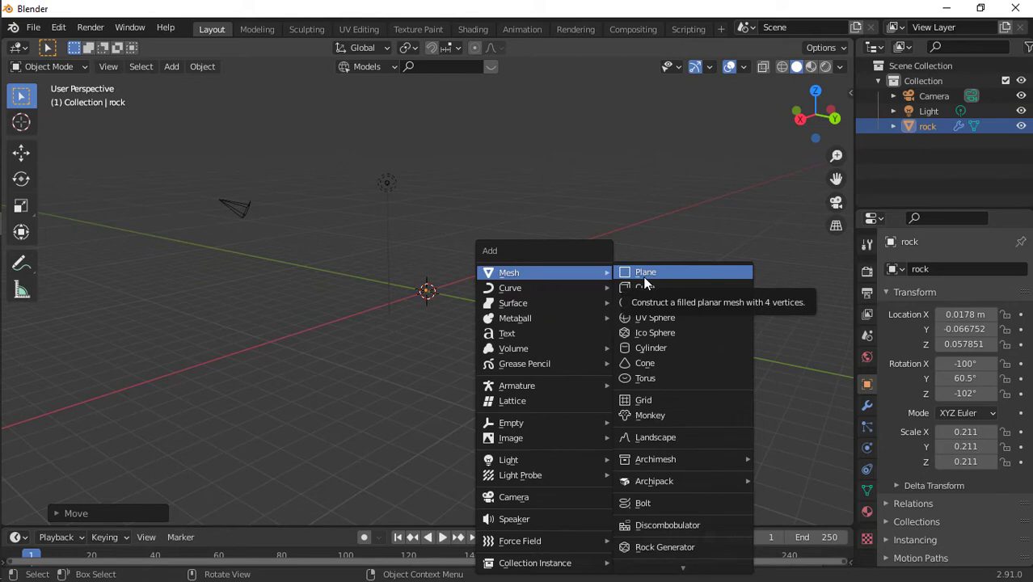
left_click(645, 275)
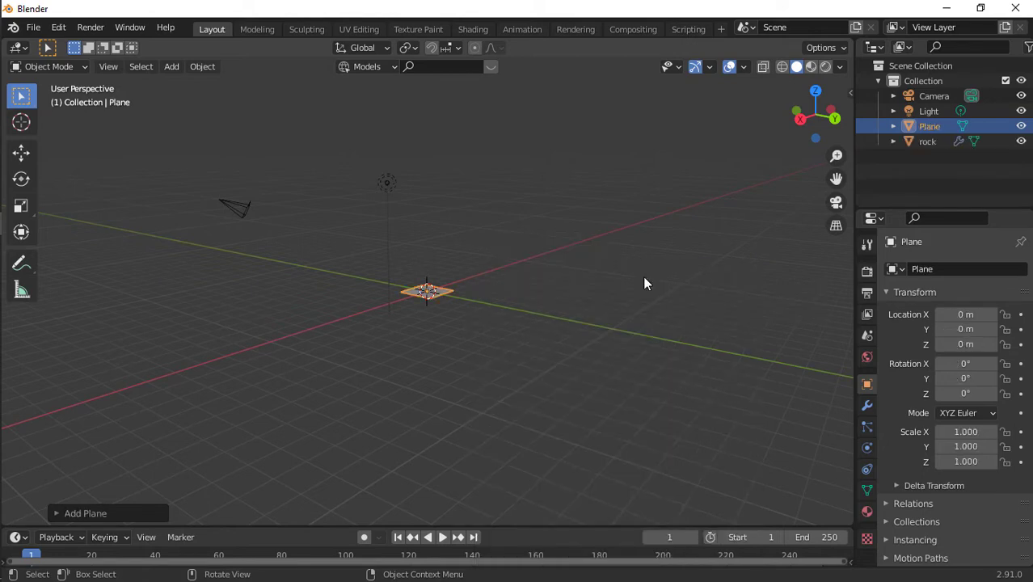
scroll(644, 283, "up", 1)
left_click(836, 202)
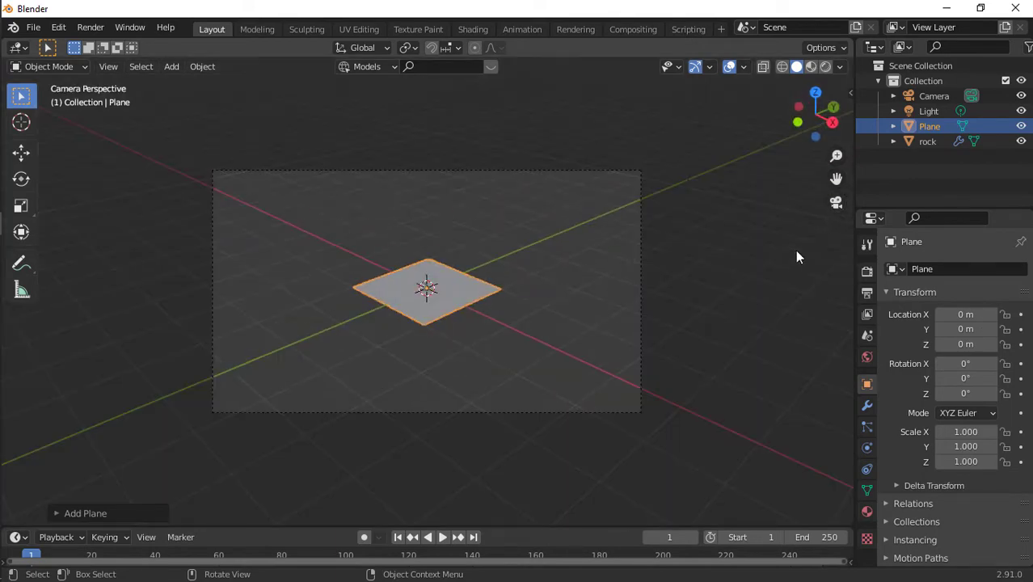
left_click(836, 202)
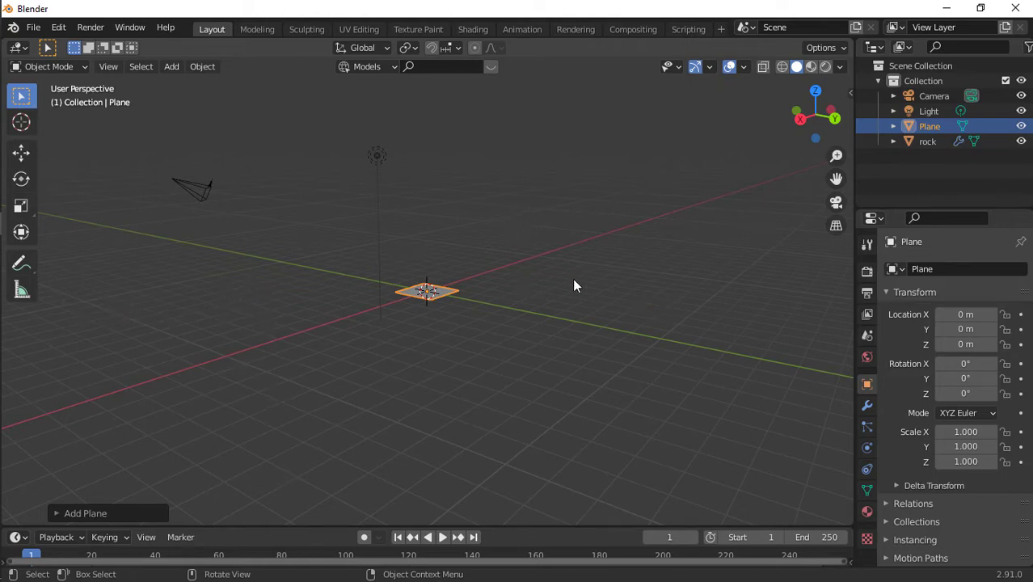
- Scale the plane uniformly to about 10 times its size
key("s")
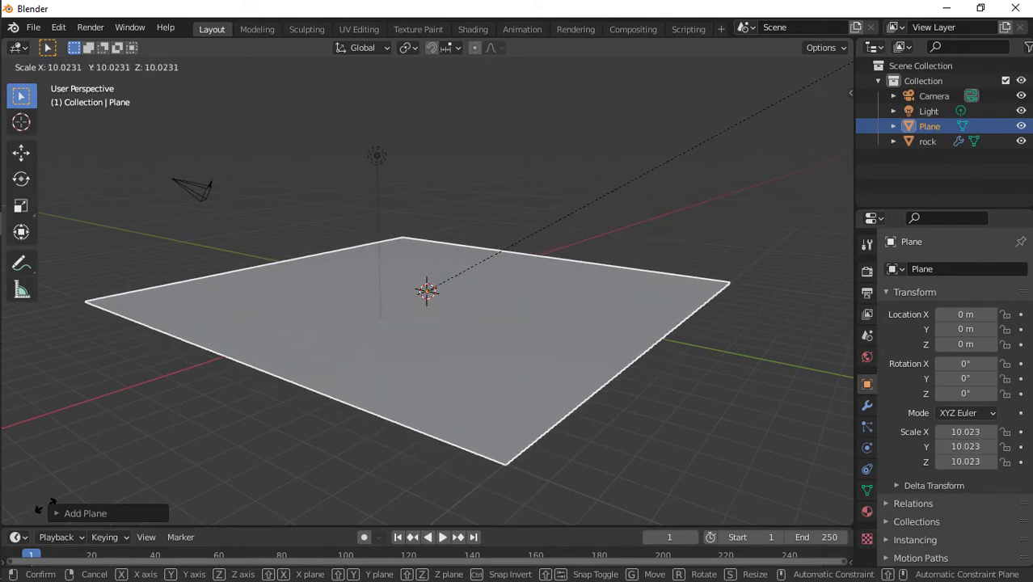
left_click(46, 505)
scroll(452, 321, "up", 3)
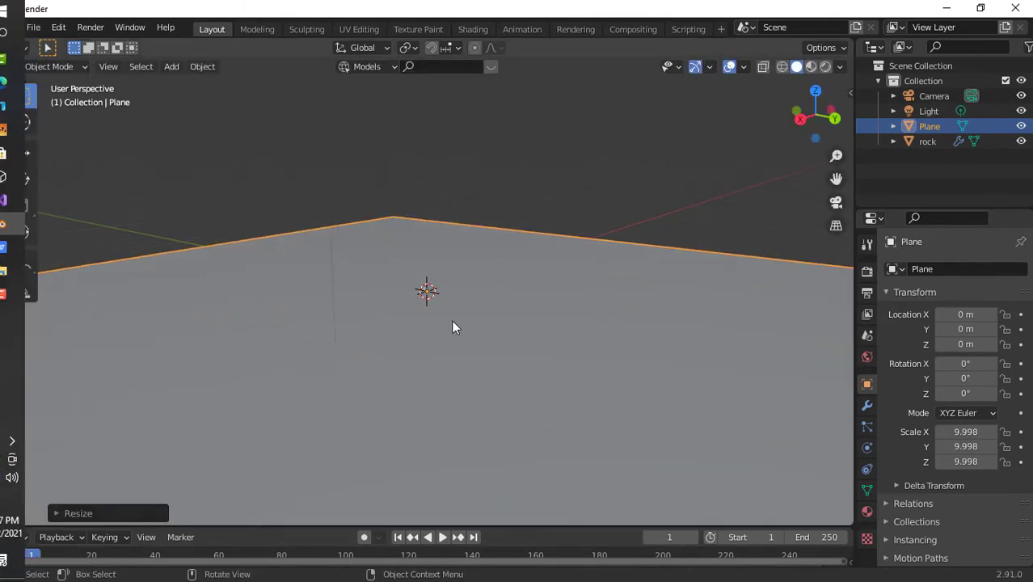
scroll(453, 327, "down", 2)
- Enable Dynamic Paint physics on the ground plane and add it as a canvas
left_click(418, 288)
scroll(417, 288, "down", 5)
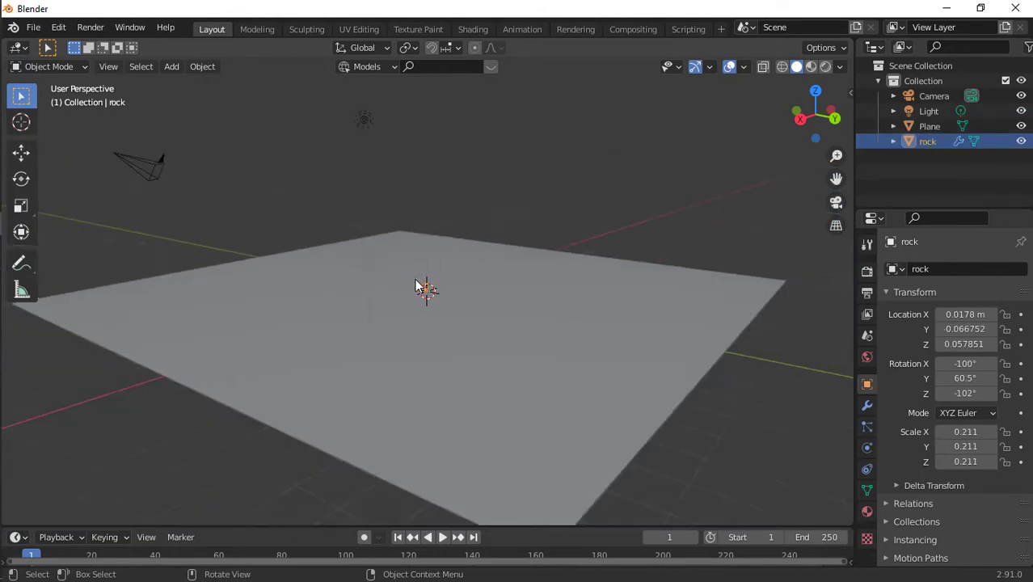
left_click(444, 327)
scroll(444, 328, "up", 5)
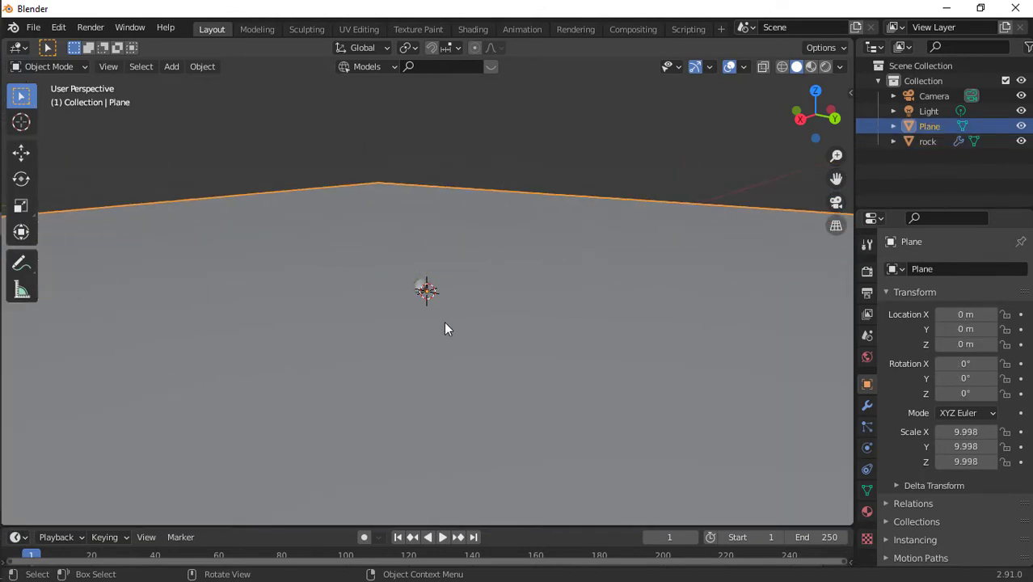
left_click(870, 451)
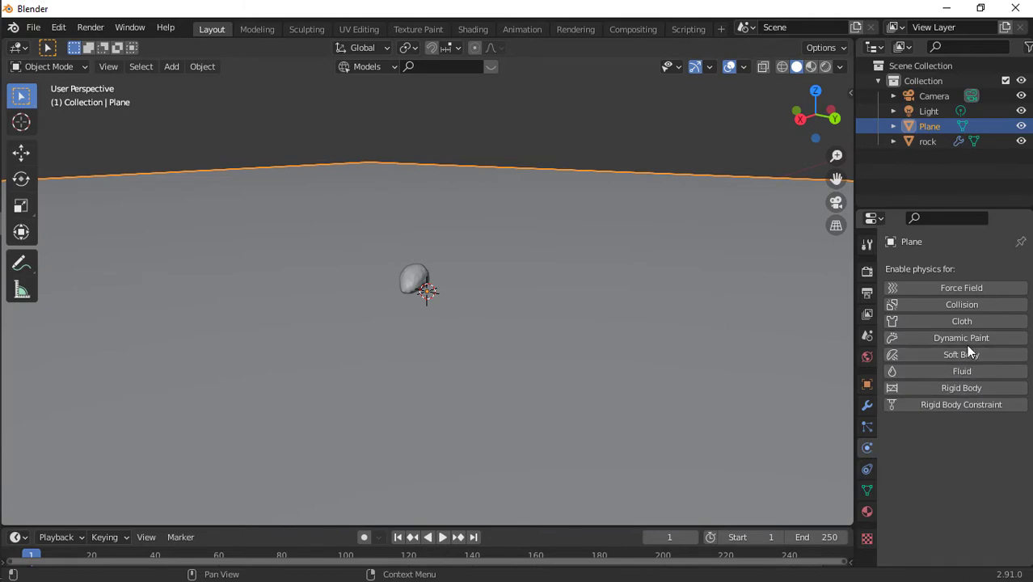
left_click(948, 339)
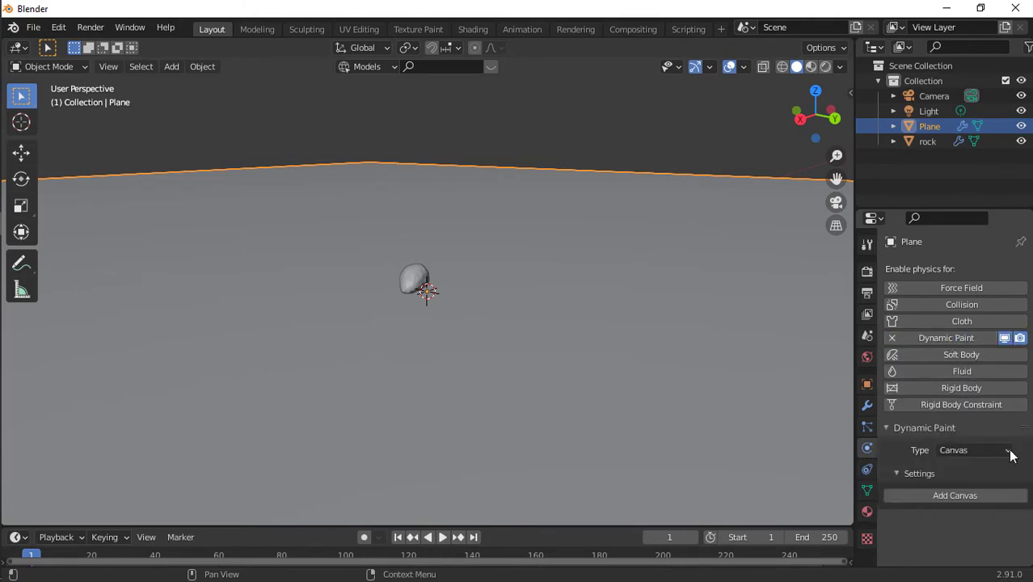
left_click(931, 499)
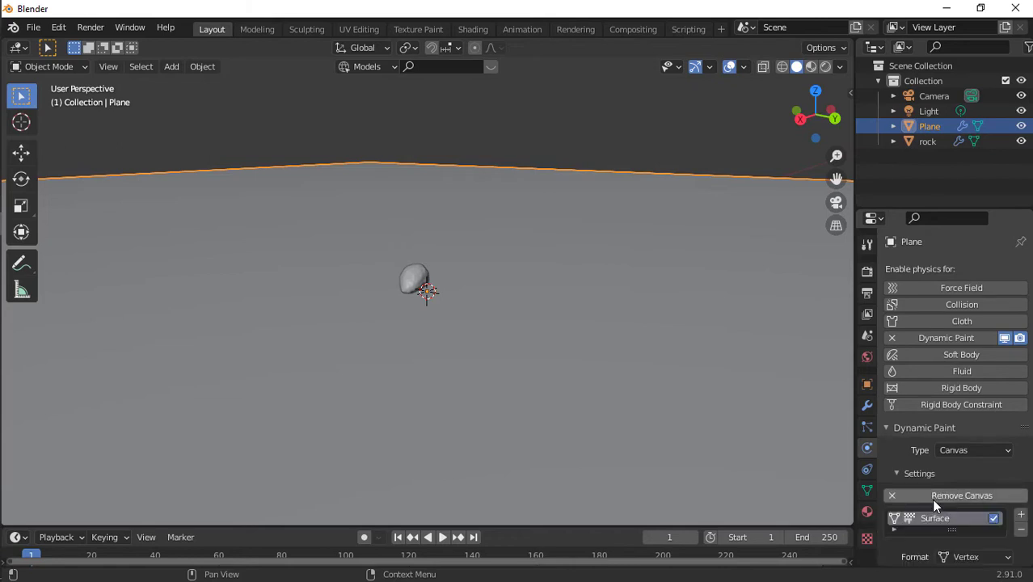
- Set the surface type of the plane's Dynamic Paint canvas to Waves
scroll(946, 453, "down", 6)
left_click(1003, 384)
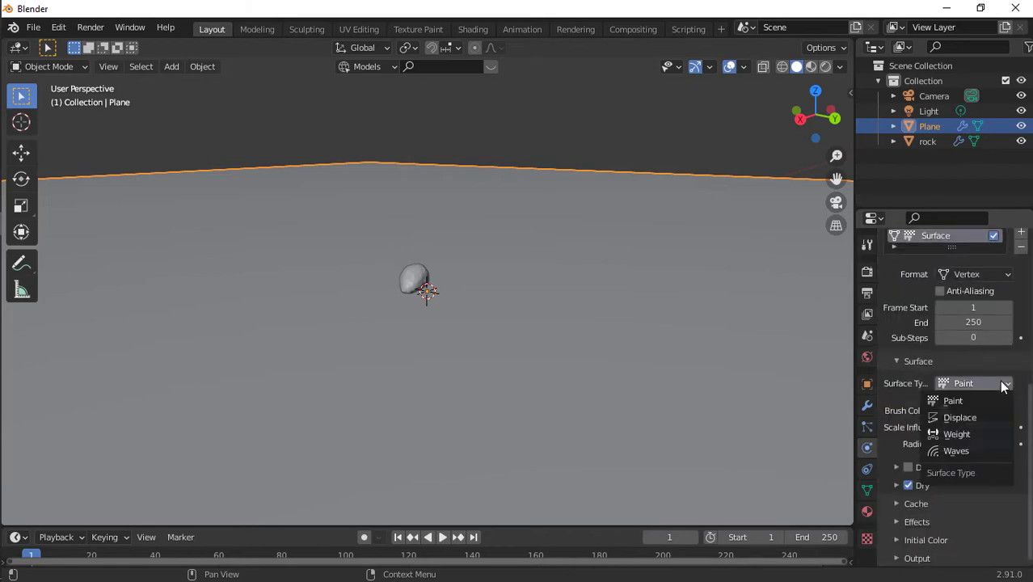
left_click(986, 453)
scroll(988, 457, "down", 1)
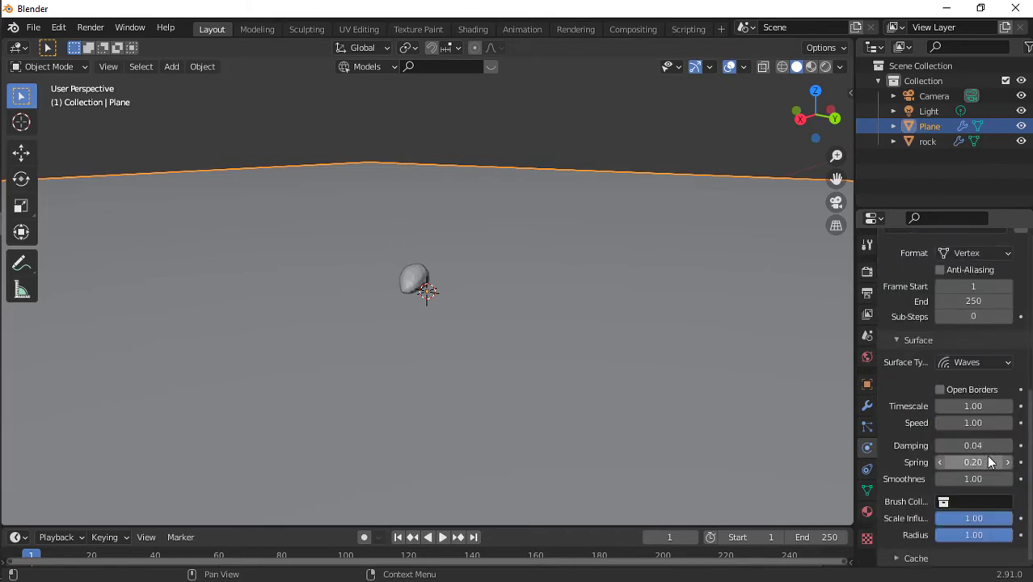
- Enable Dynamic Paint on the rock, set its type to Brush and add the brush
left_click(410, 279)
left_click(953, 340)
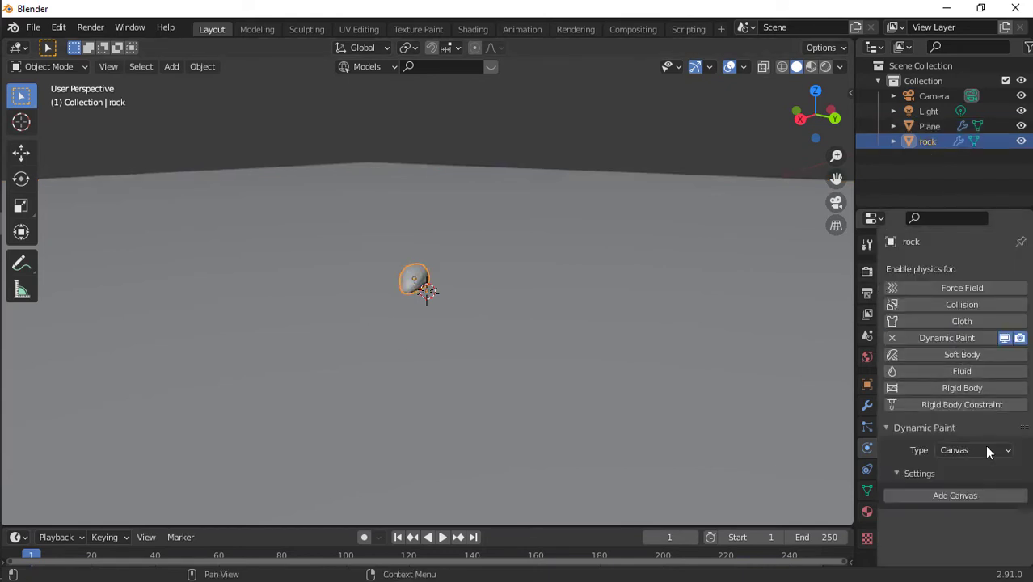
left_click(986, 451)
left_click(981, 483)
left_click(978, 495)
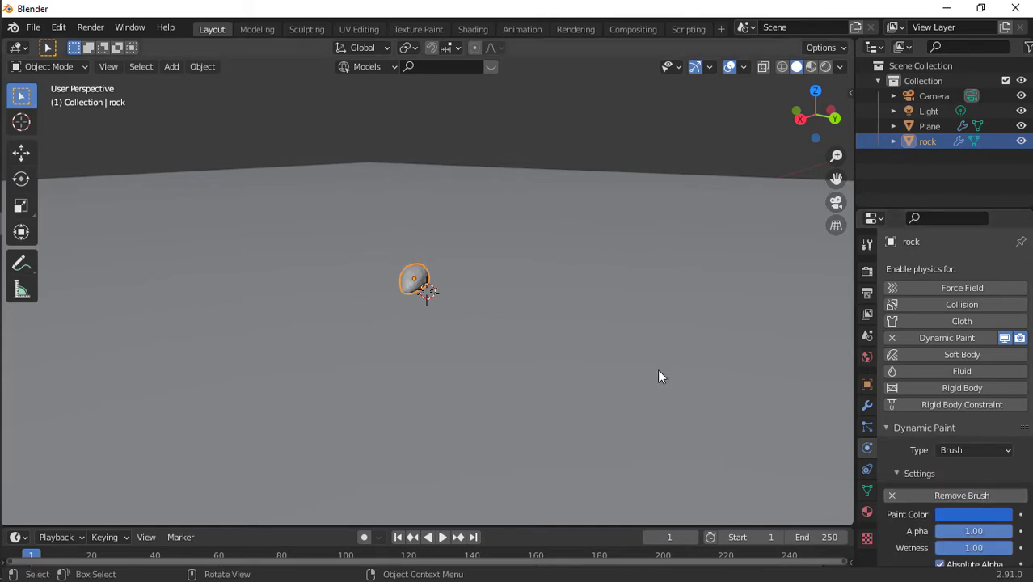
- Subdivide the ground plane's mesh in Edit Mode with 50 cuts
scroll(973, 485, "down", 4)
scroll(684, 392, "up", 7)
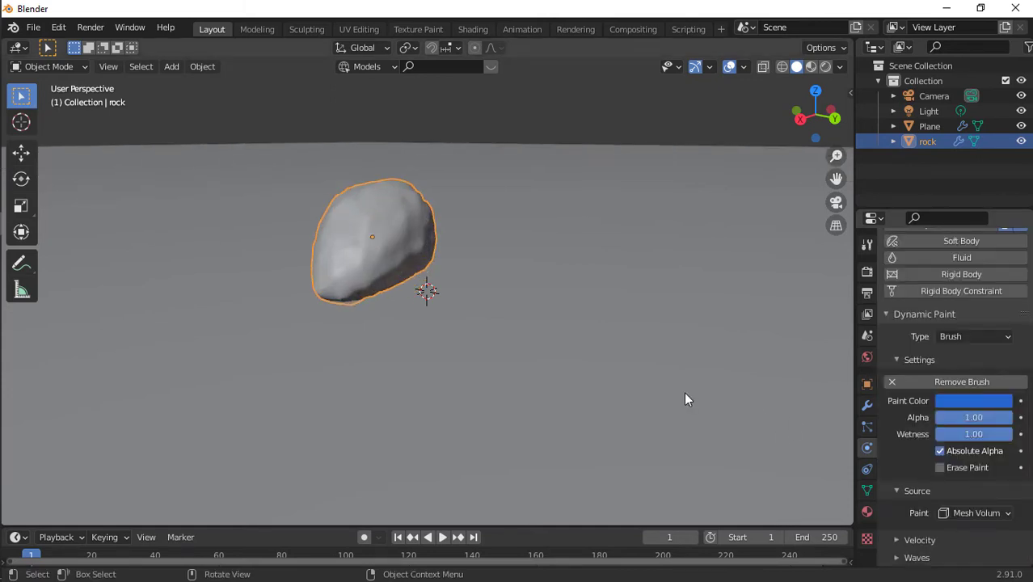
scroll(684, 399, "down", 3)
left_click(684, 399)
scroll(684, 399, "down", 2)
key("Tab")
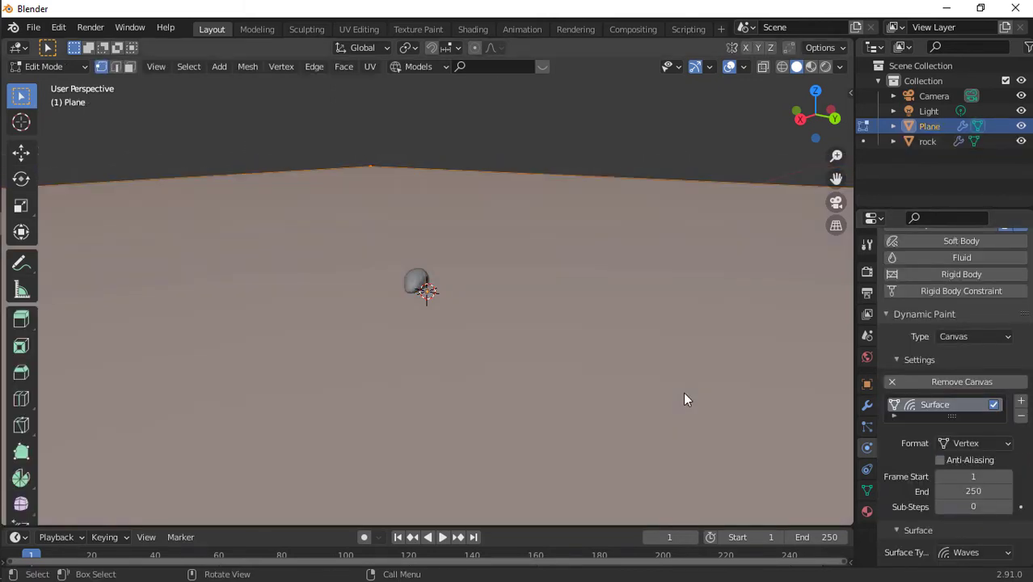
right_click(642, 355)
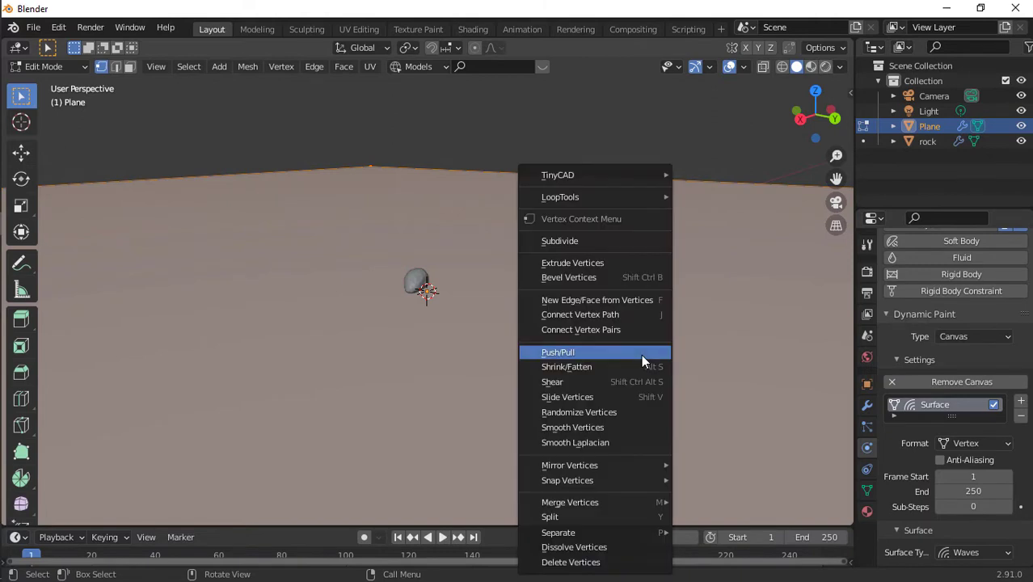
left_click(570, 241)
left_click(131, 516)
left_click(252, 411)
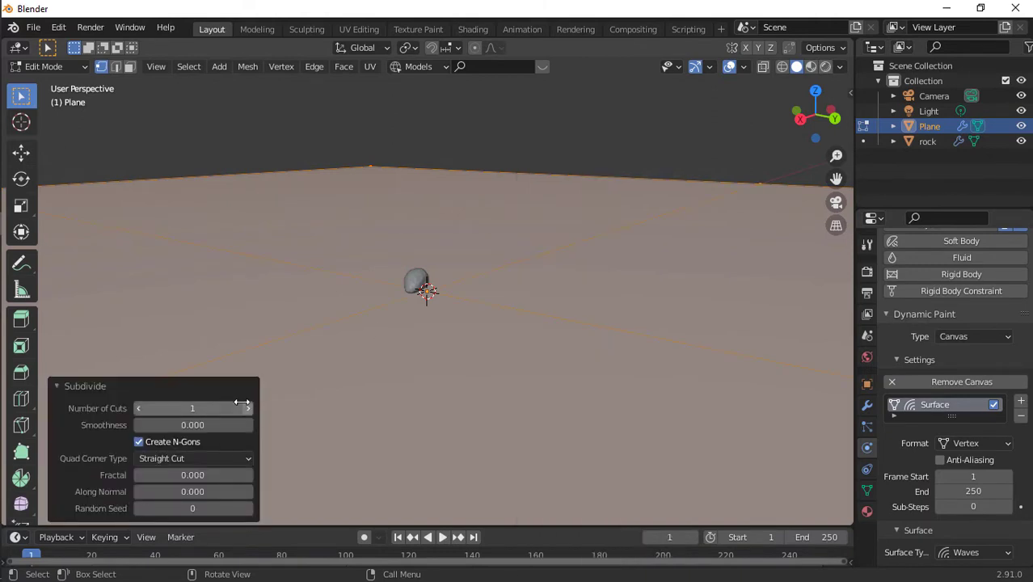
type("3")
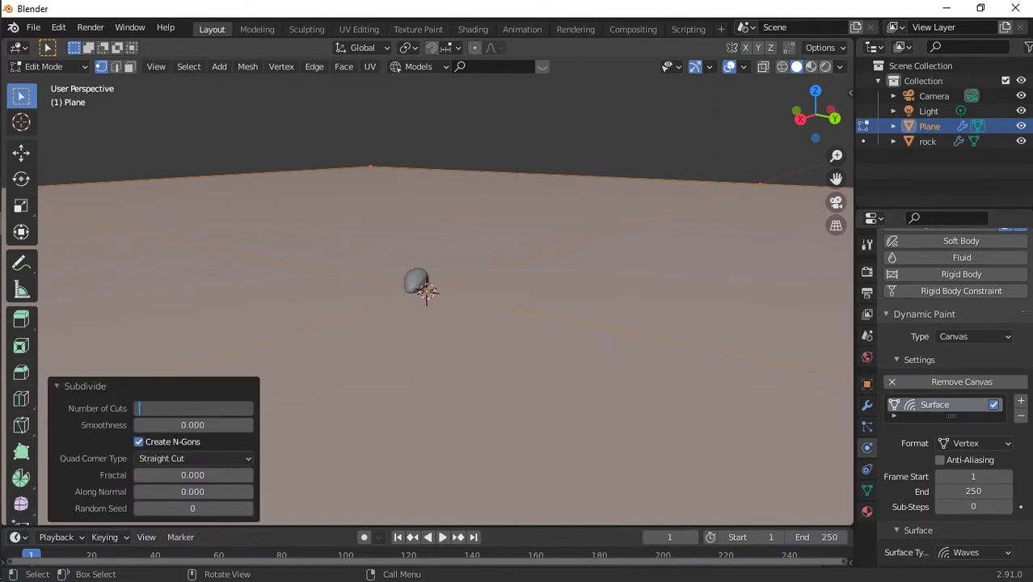
type("0")
key("Return")
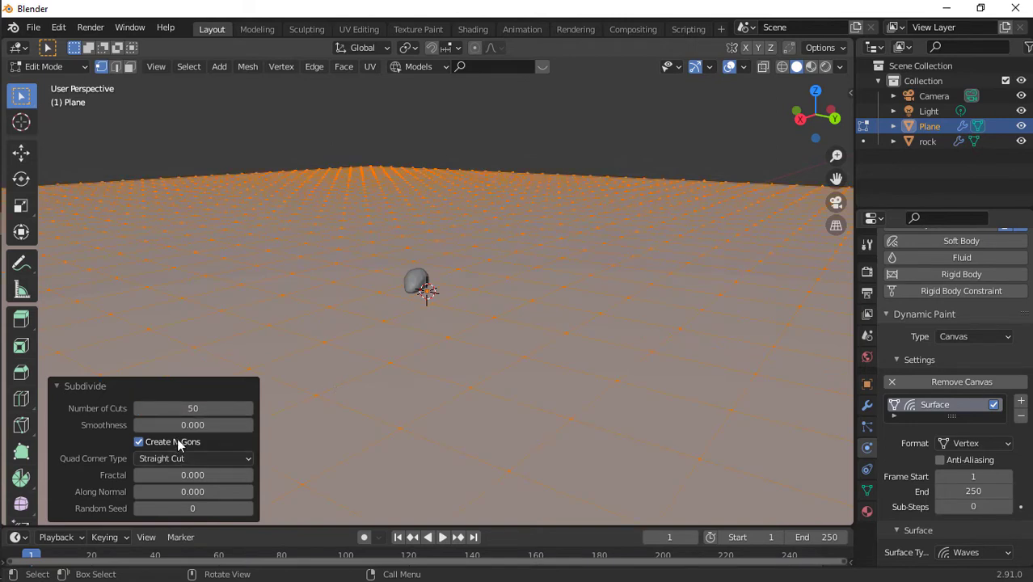
- Subdivide the plane's mesh once more with 1 cut, return to Object Mode and deselect everything
right_click(378, 327)
key("Escape")
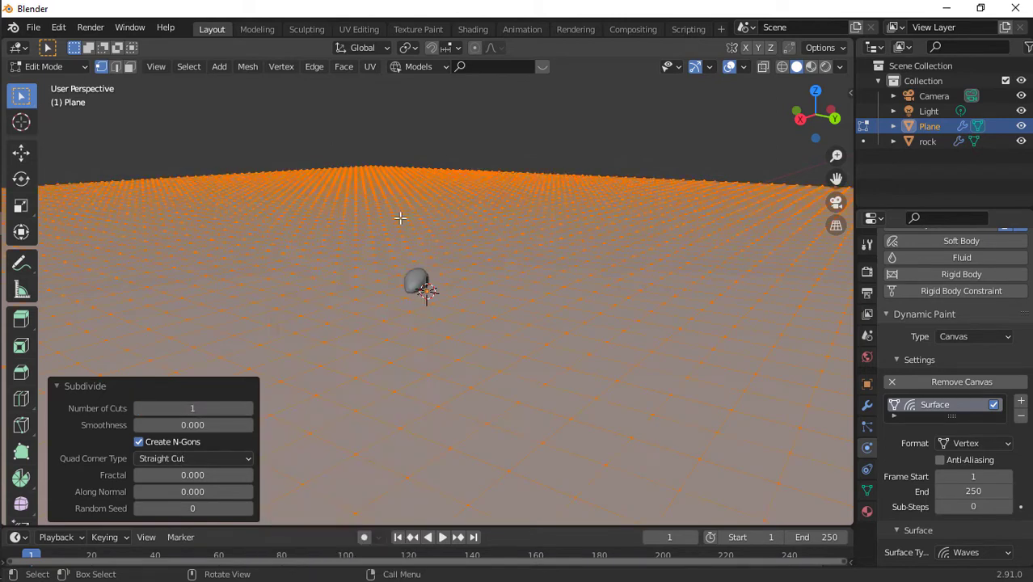
key("Tab")
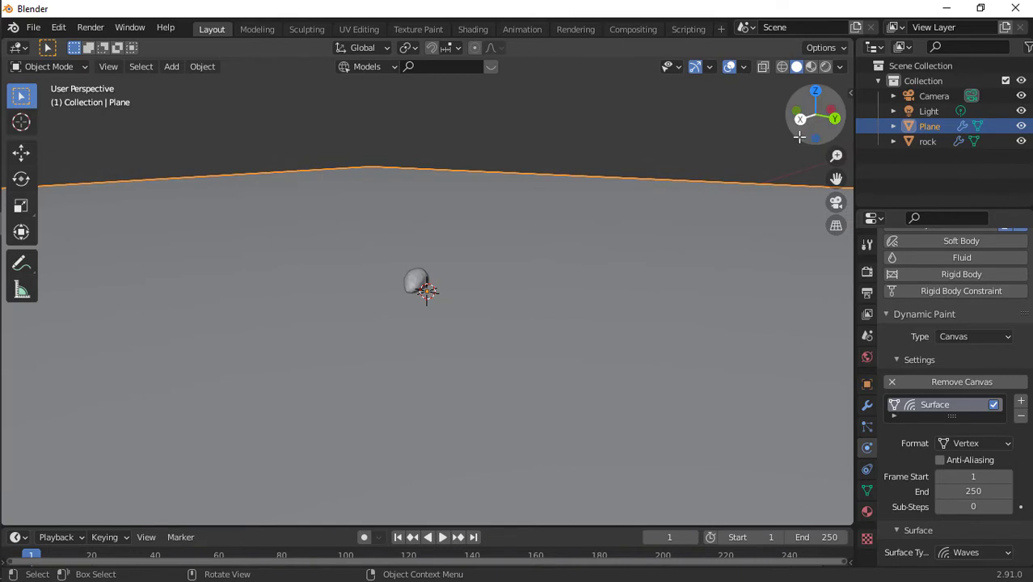
key("alt+a")
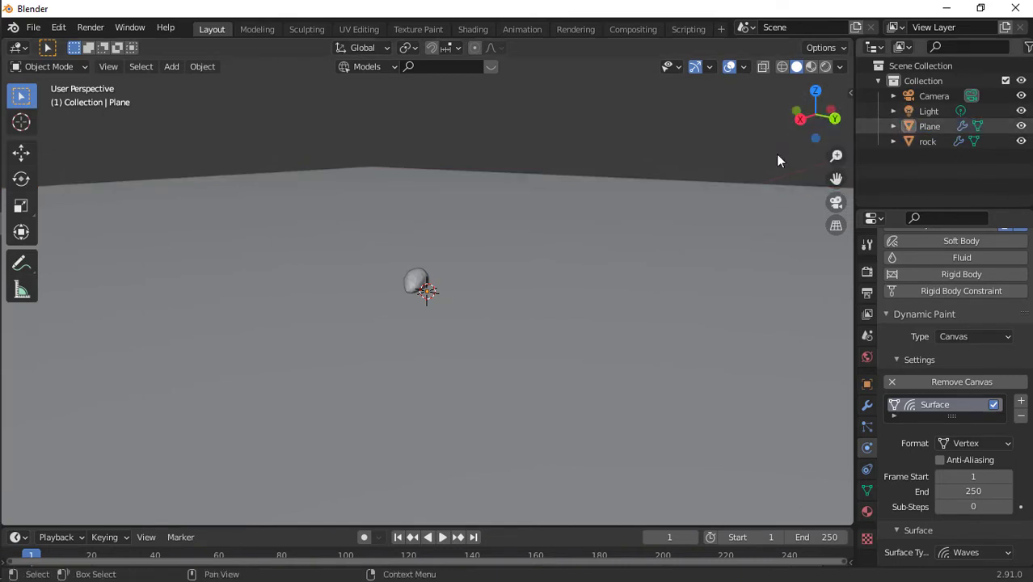
- Lower the rock along the global Z axis by about 0.046 m so it sits partly below the plane
left_click(430, 286)
key("g")
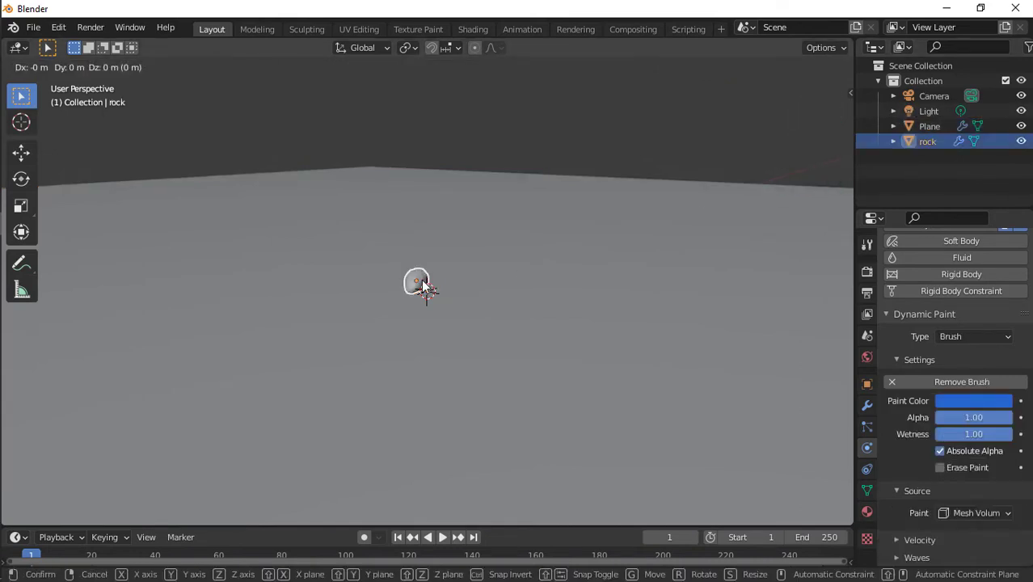
key("z")
left_click(427, 290)
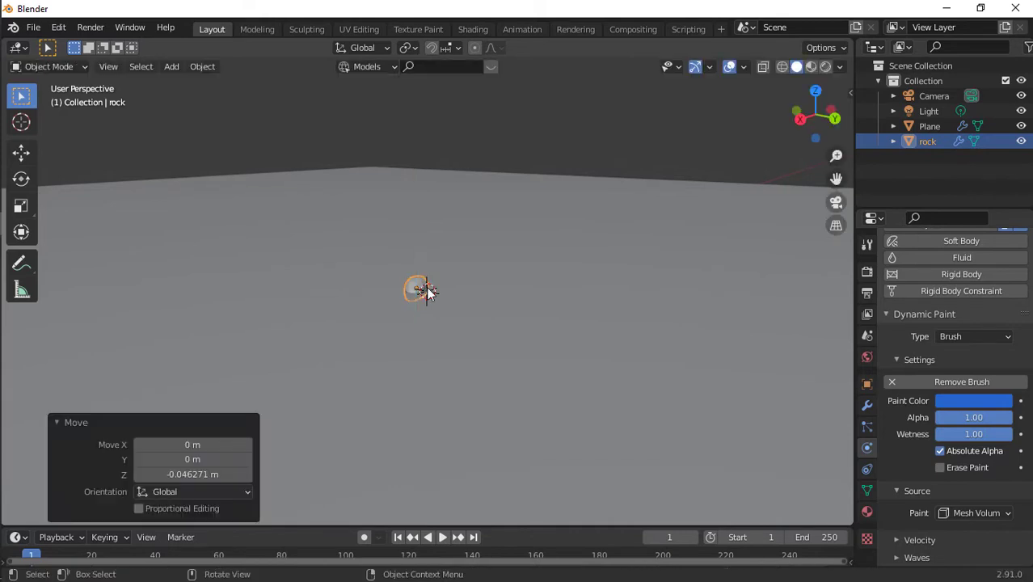
- Play the animation and move the rock by about -0.010, 0.019 and -0.017 m in X, Y and Z to test the waves
key("space")
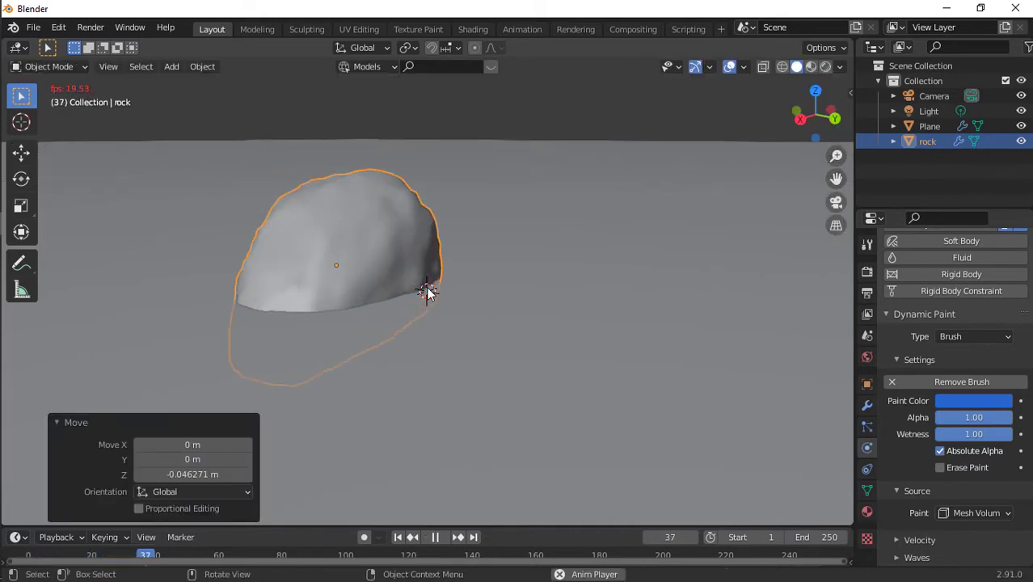
left_click(427, 291)
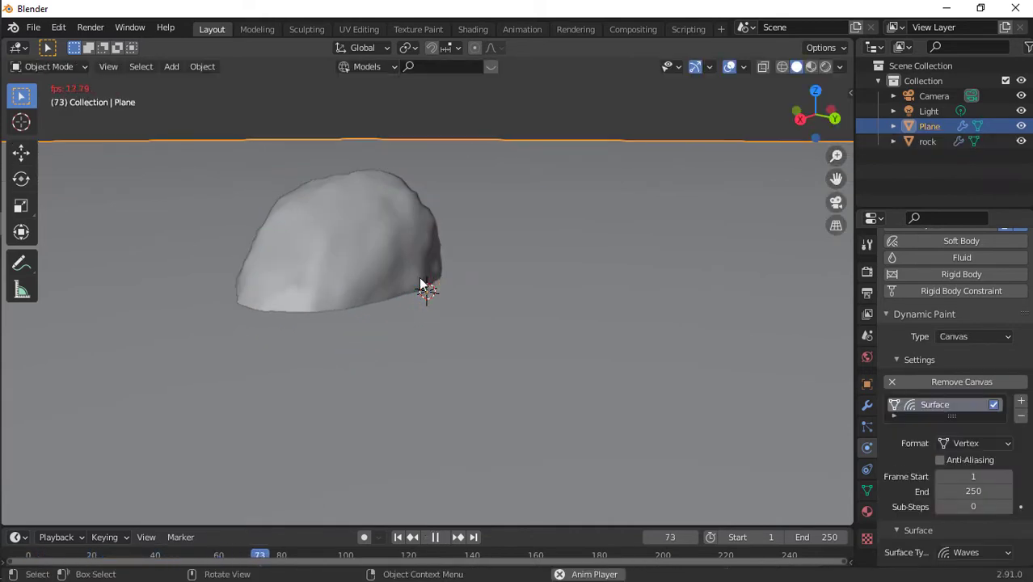
left_click(427, 291)
key("g")
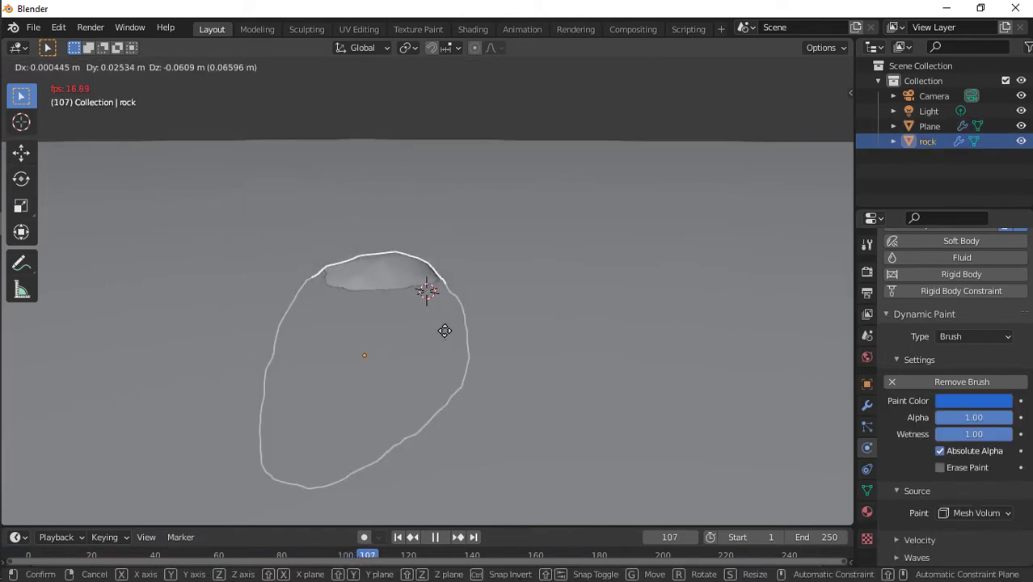
left_click(449, 302)
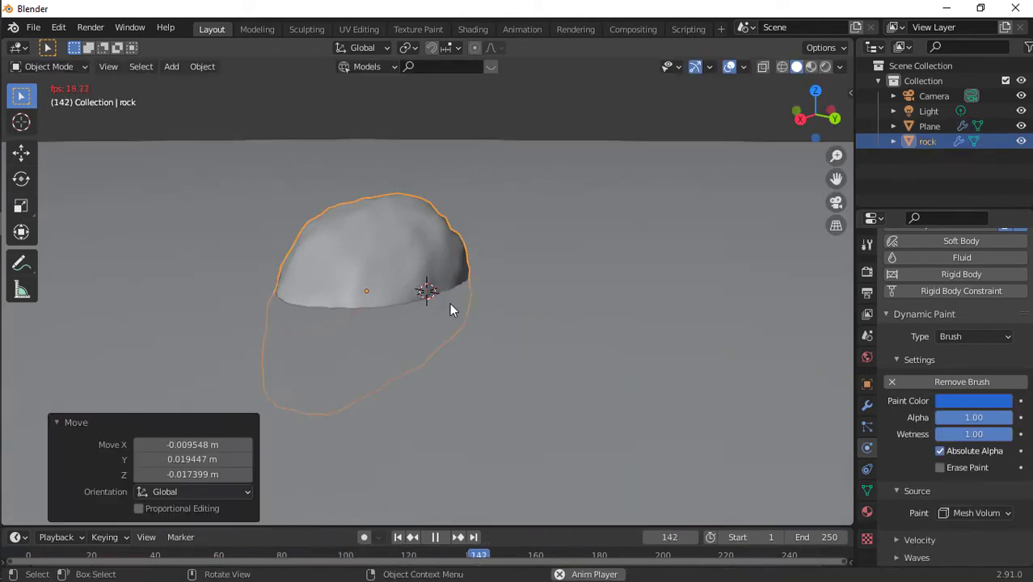
key("space")
- Apply smooth shading to the ground plane and open its mesh in Edit Mode
left_click(450, 302)
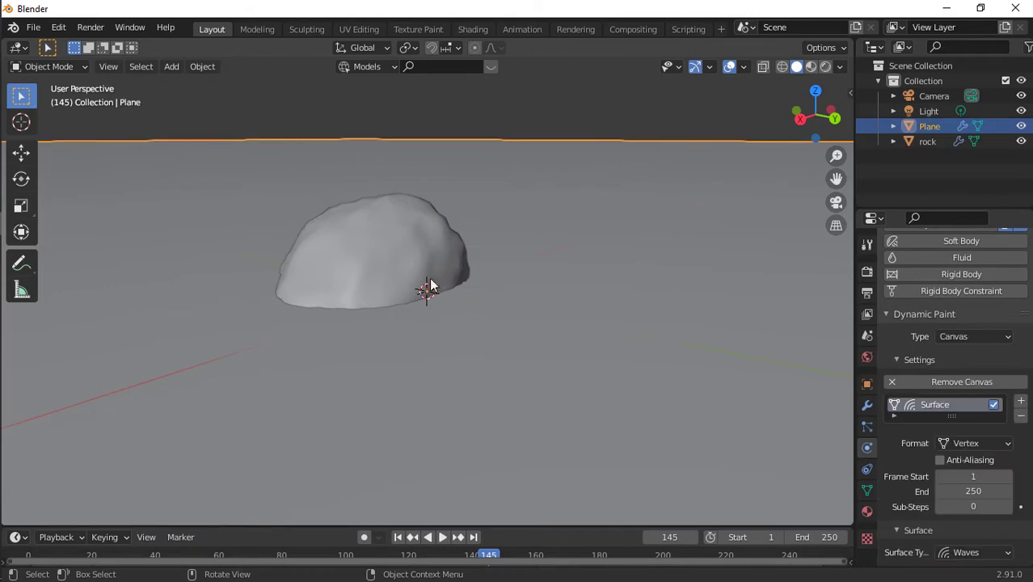
left_click(368, 214)
left_click(601, 242)
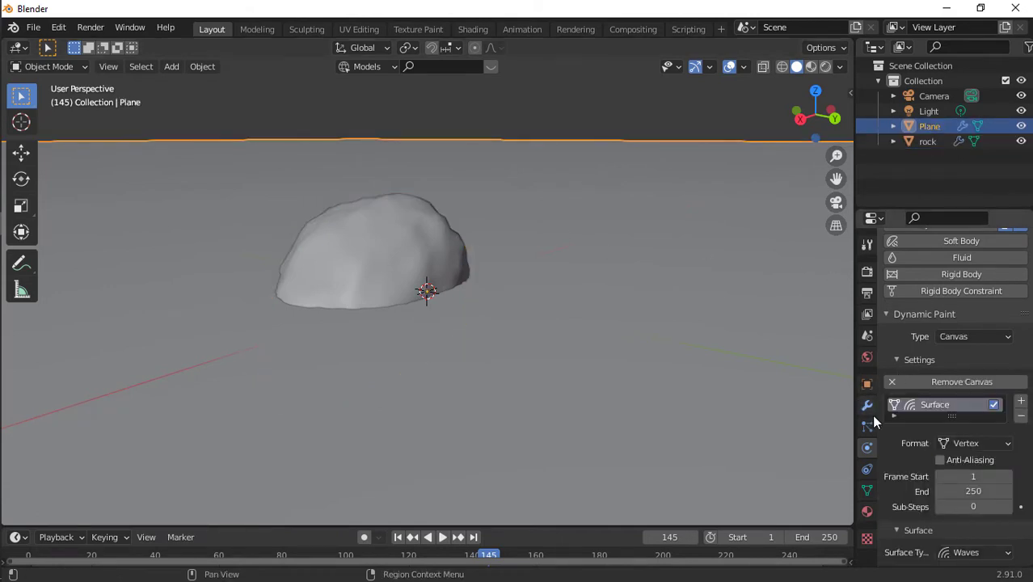
scroll(708, 330, "down", 4)
right_click(708, 330)
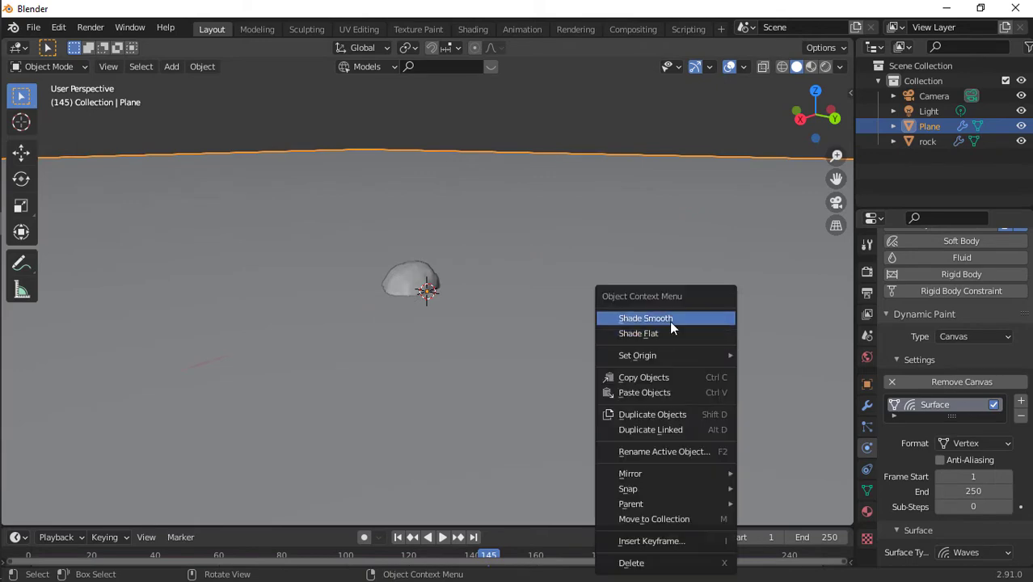
left_click(671, 323)
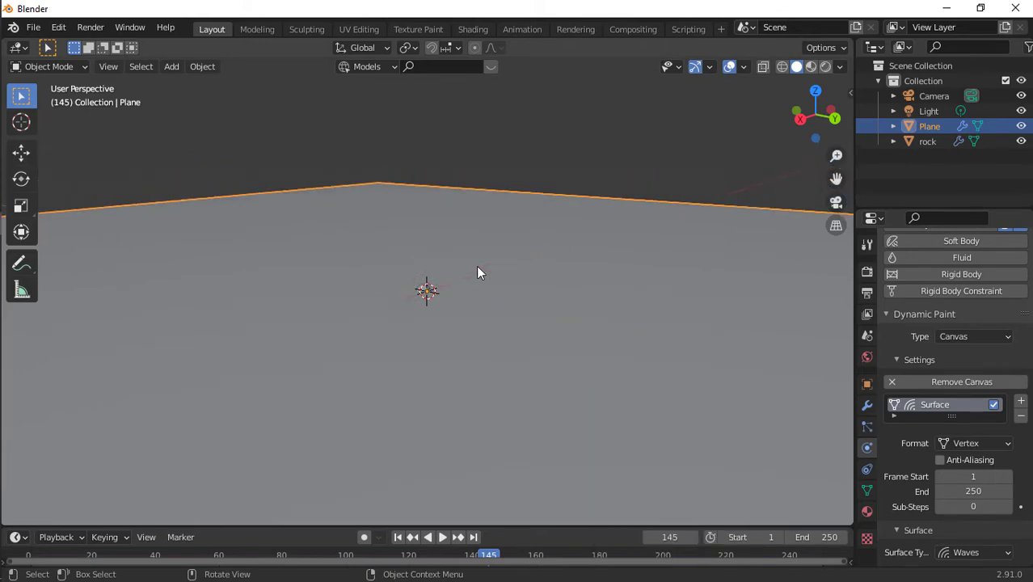
key("Tab")
right_click(478, 272)
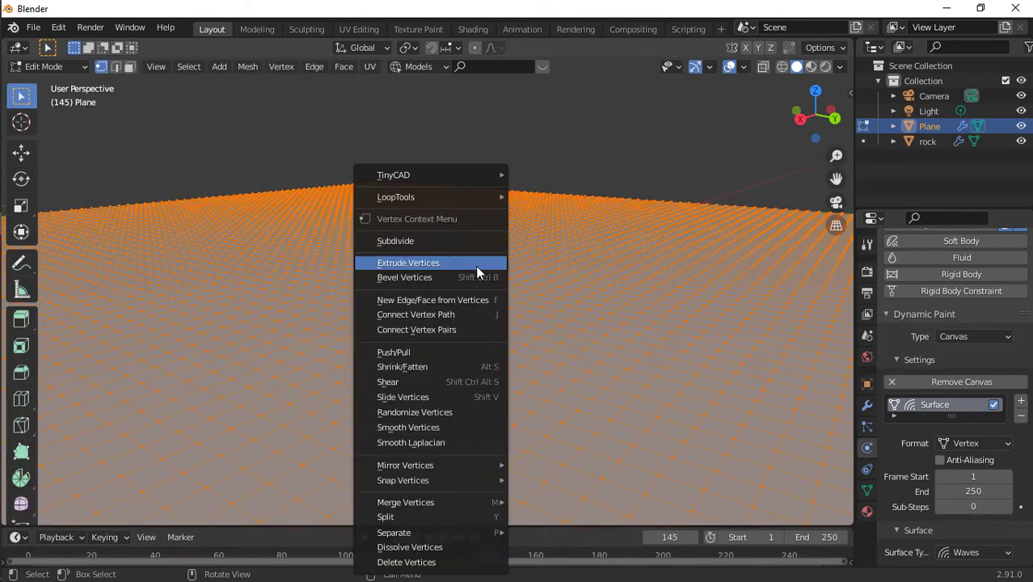
left_click(457, 261)
left_click(412, 218)
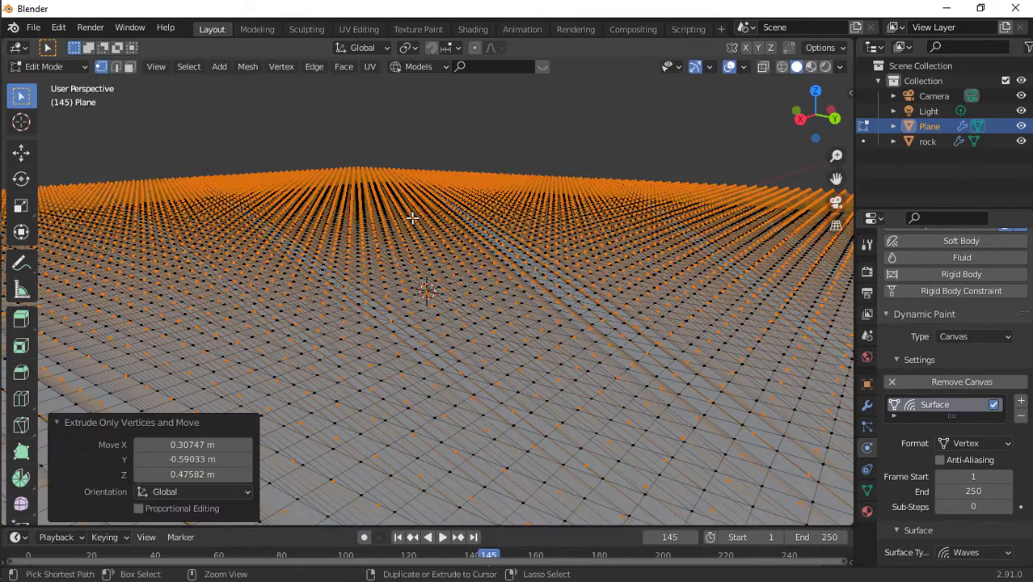
key("ctrl+z")
- Subdivide the plane's whole mesh again with 1 cut for finer waves and return to Object Mode
right_click(413, 219)
left_click(383, 200)
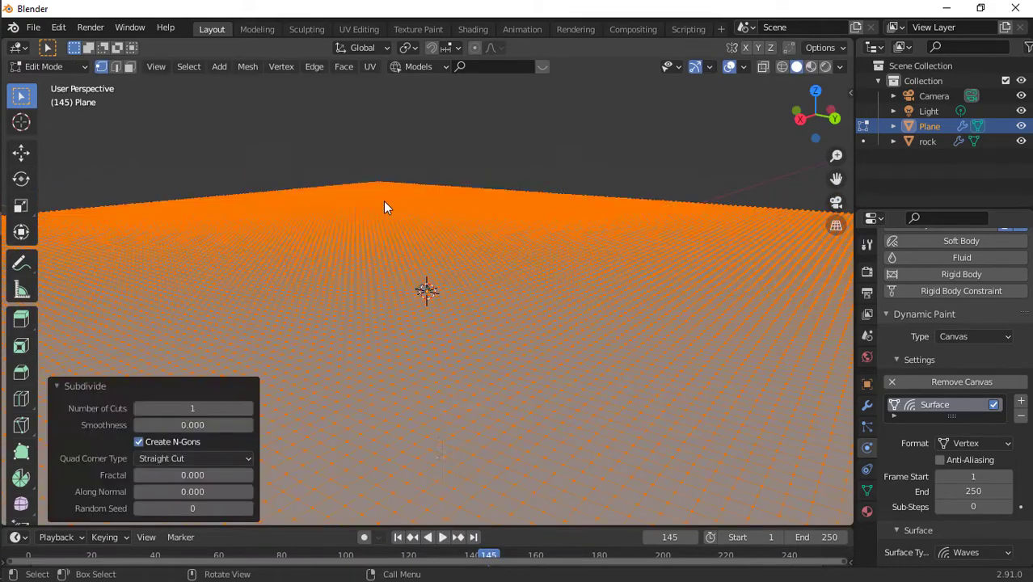
key("Tab")
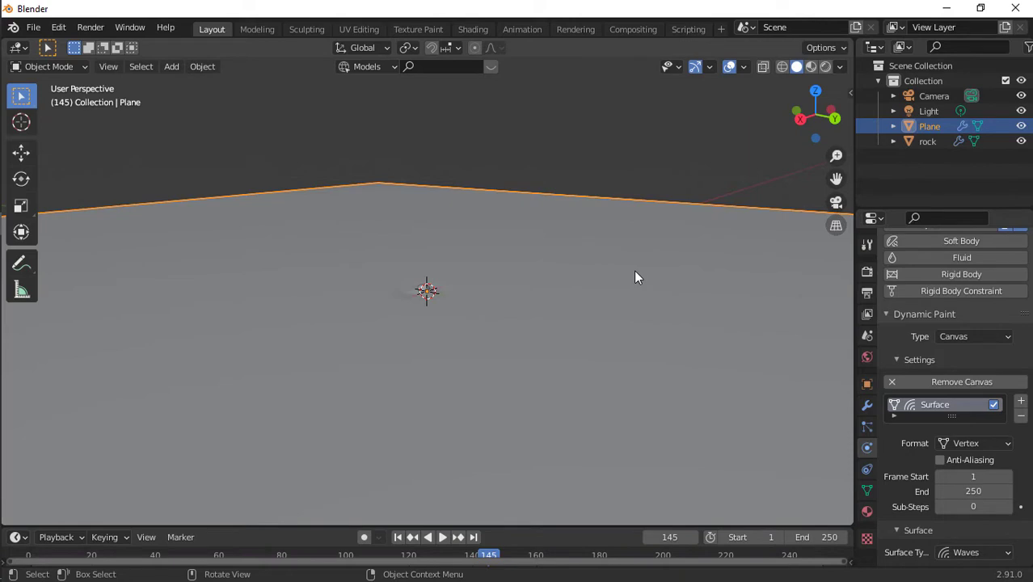
- Play the animation and move the rock by about 0.020, -0.028 and 0.005 m in X, Y and Z, then stop playback
key("space")
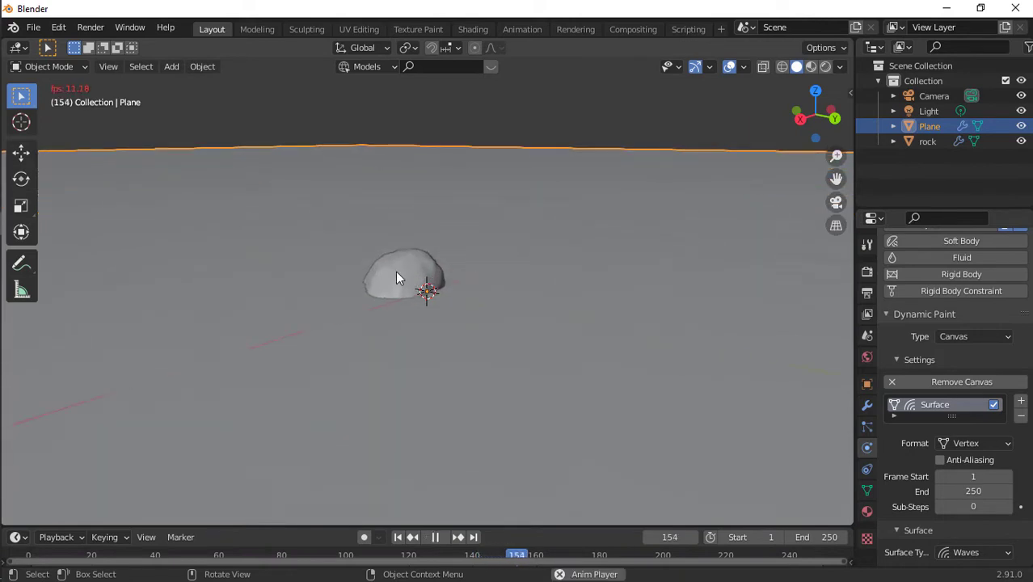
left_click(396, 275)
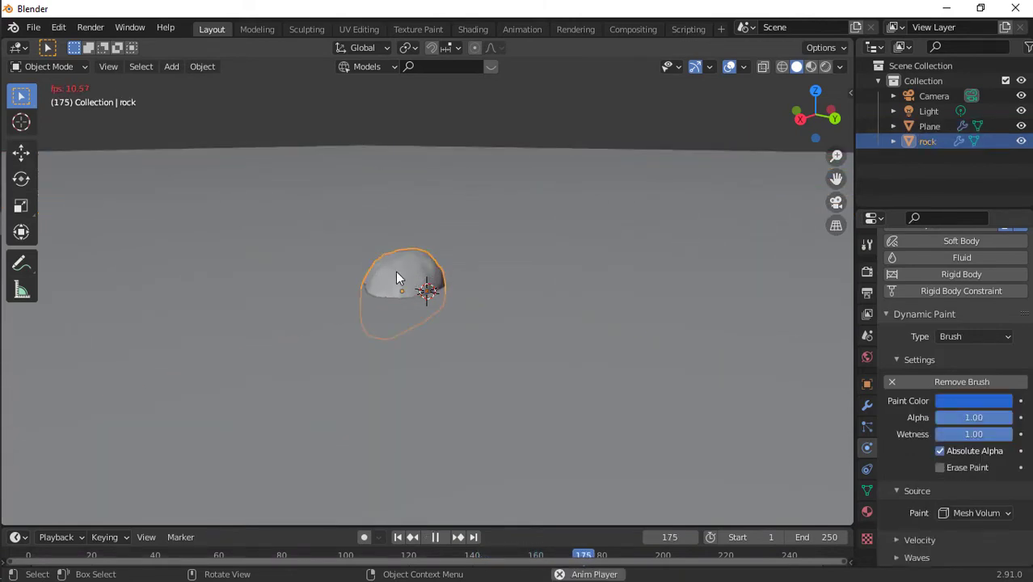
key("g")
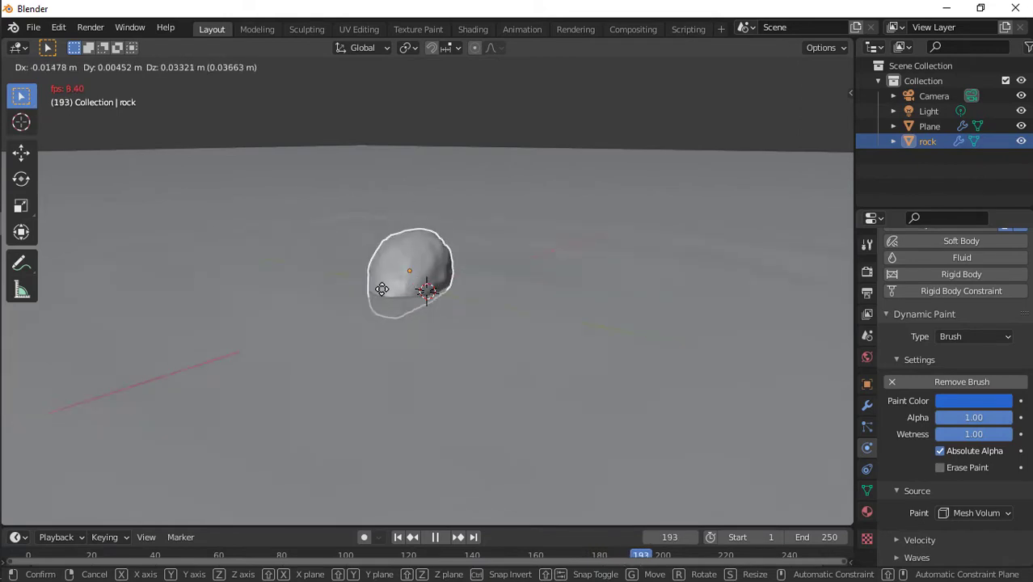
left_click(377, 275)
key("space")
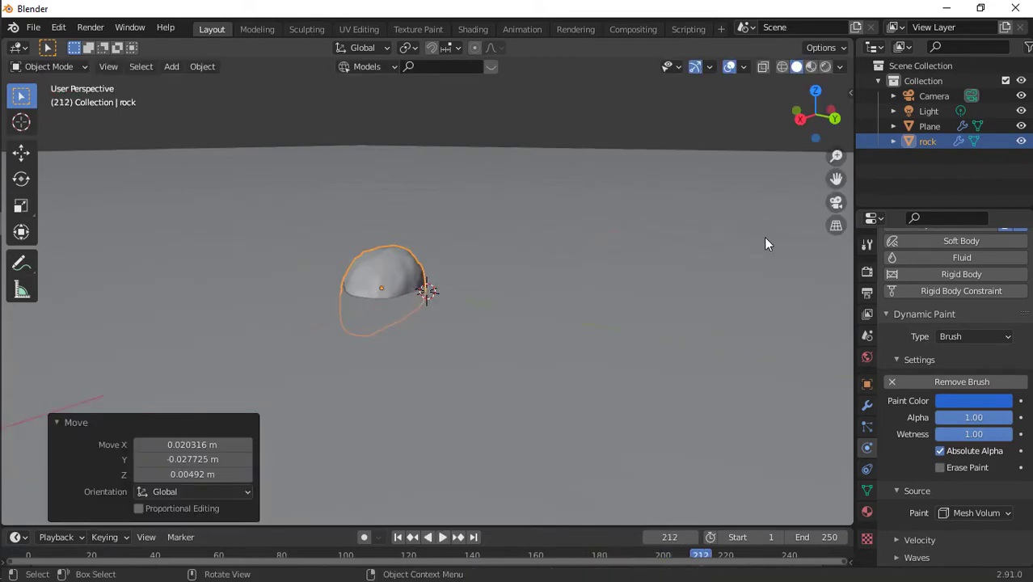
- Set the wave factor of the rock's Dynamic Paint brush to 0.7
left_click(918, 558)
scroll(935, 563, "down", 2)
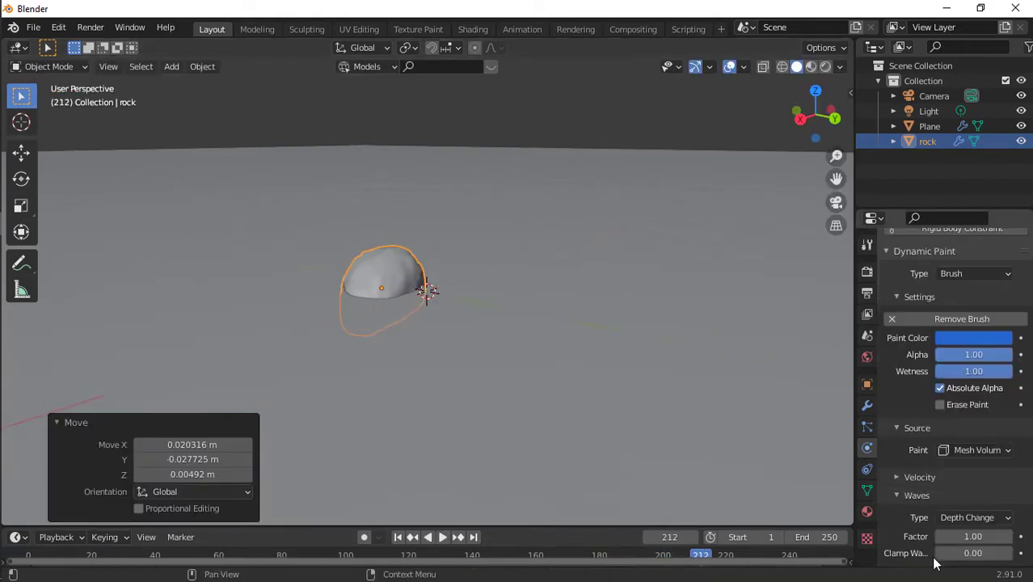
left_click(974, 536)
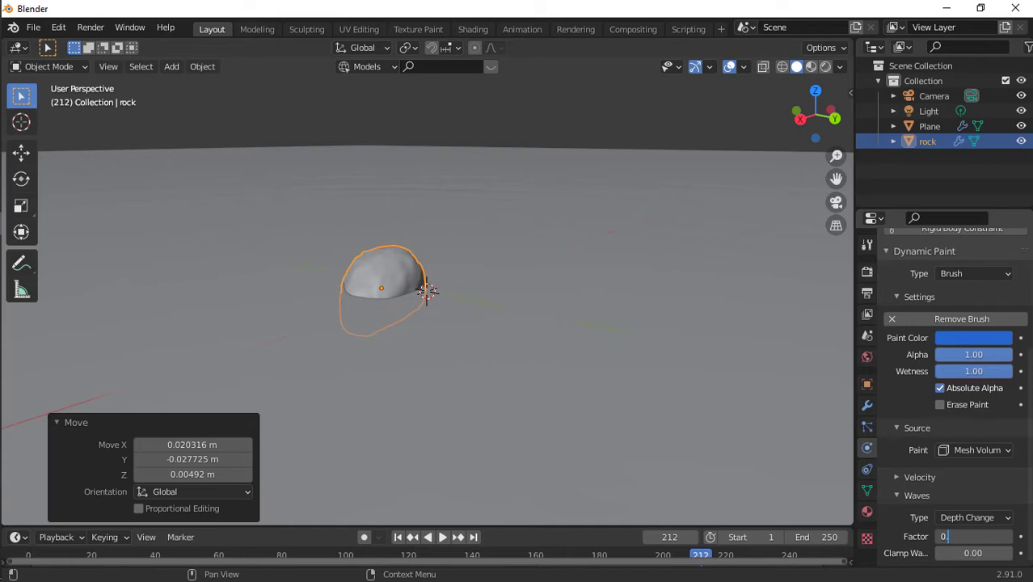
type("0.7")
key("Return")
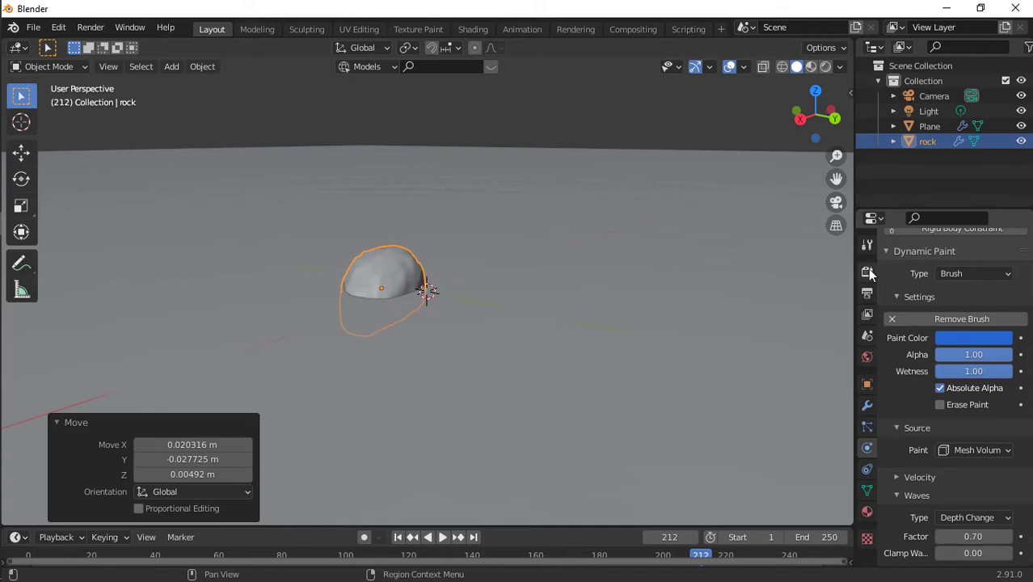
- Align the camera to a low view looking along the X axis across the plane, with the horizon in frame
left_click(835, 204)
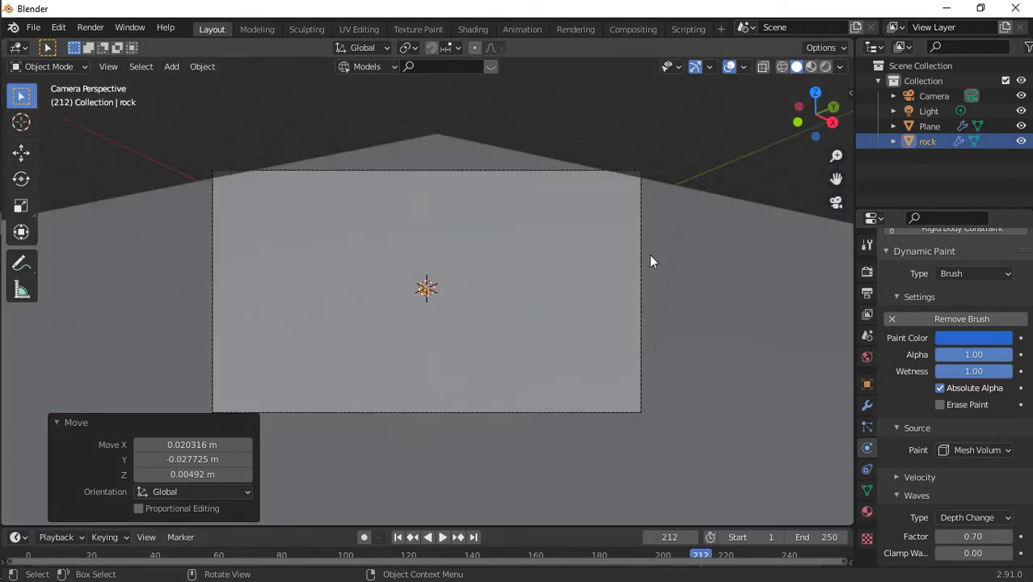
left_click(643, 259)
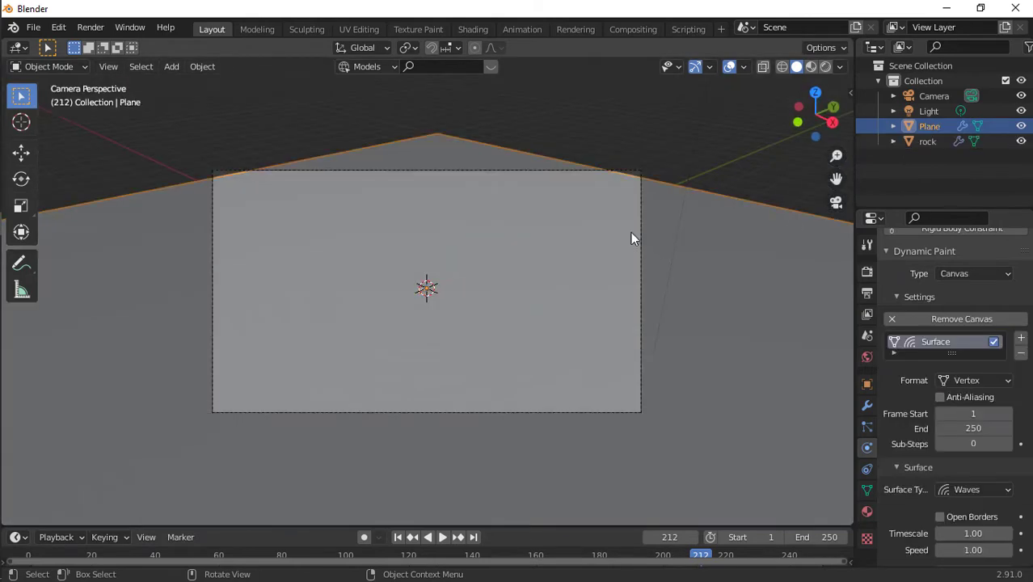
left_click(834, 108)
left_click(800, 113)
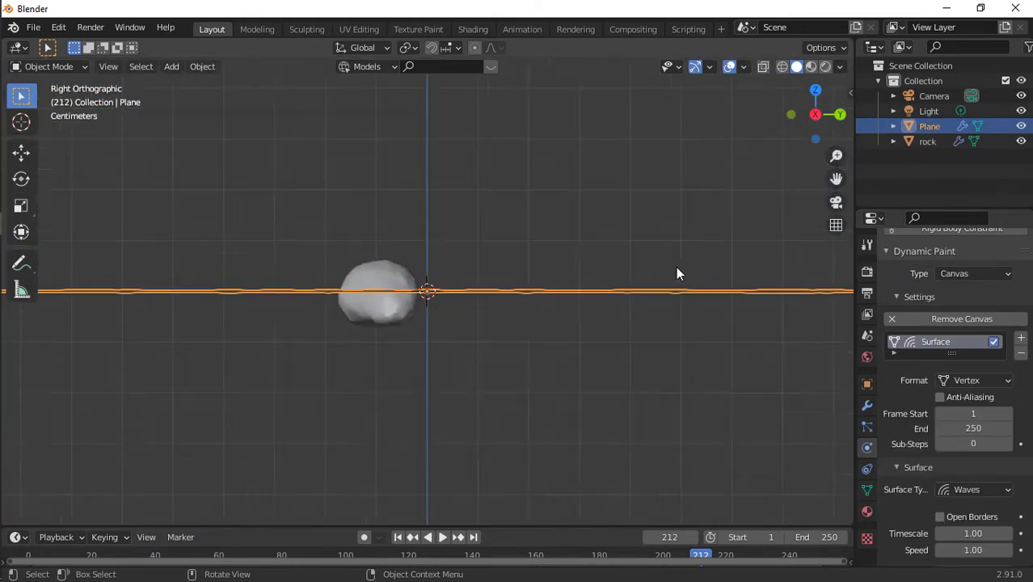
scroll(677, 273, "down", 8)
left_click_drag(824, 143, 824, 152)
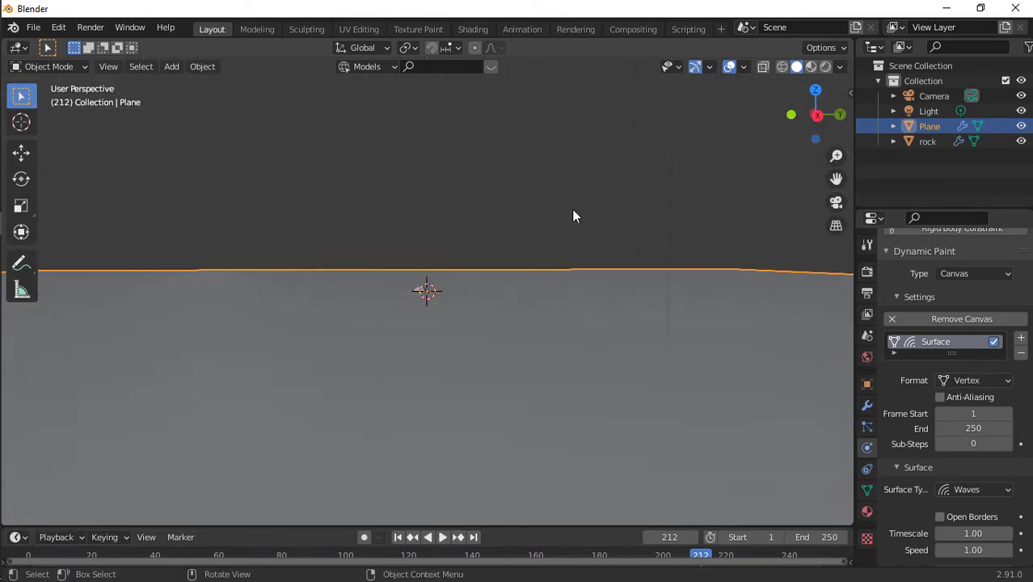
key("ctrl+alt+KP_0")
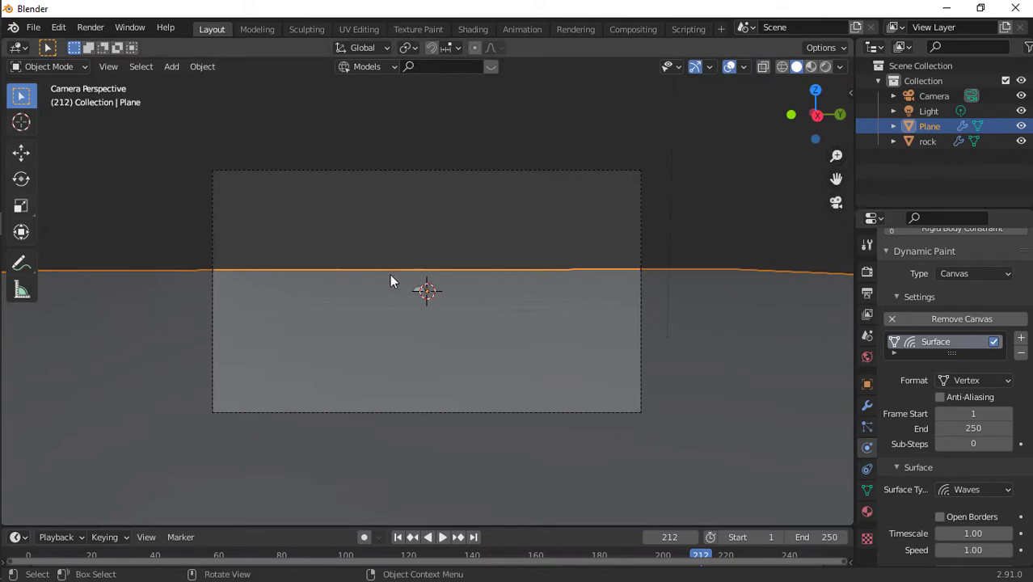
- Move the rock about 5.74 m along the global X axis towards the camera
left_click(420, 297)
key("g")
key("y")
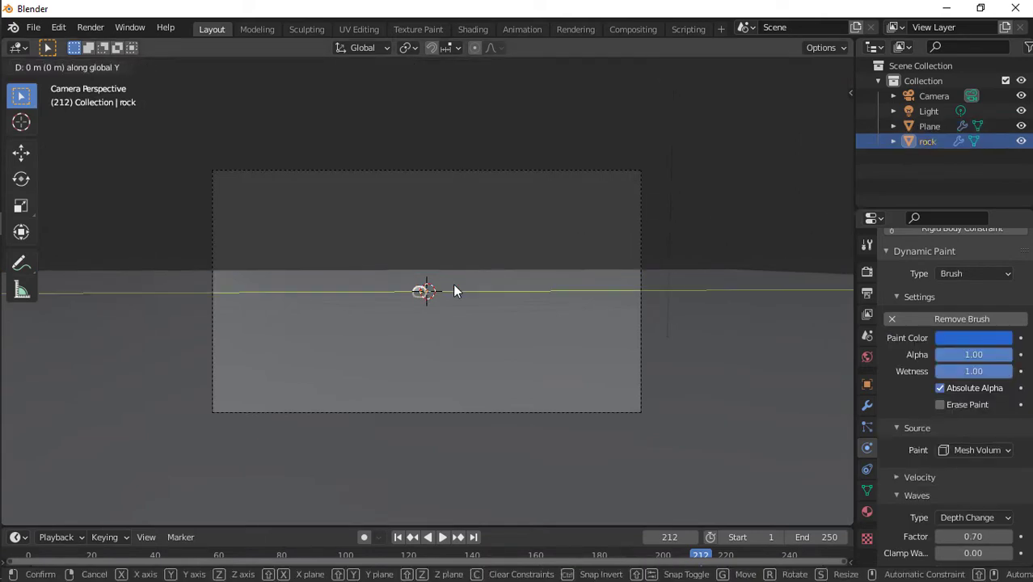
key("x")
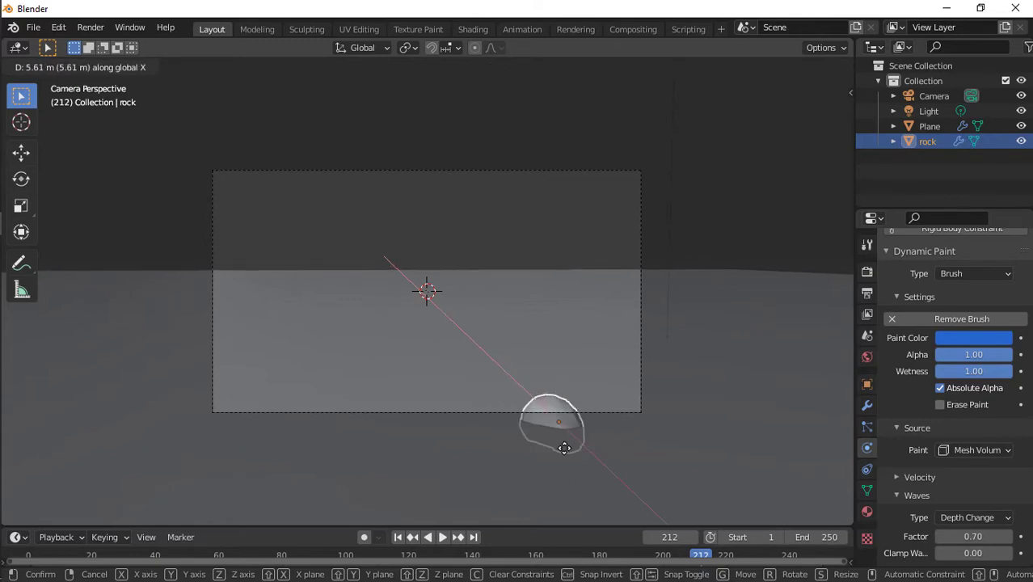
left_click(575, 471)
- Move the rock about -1.01 m along global Y out of the camera frame and raise it about 0.39 m along Z
key("g")
key("y")
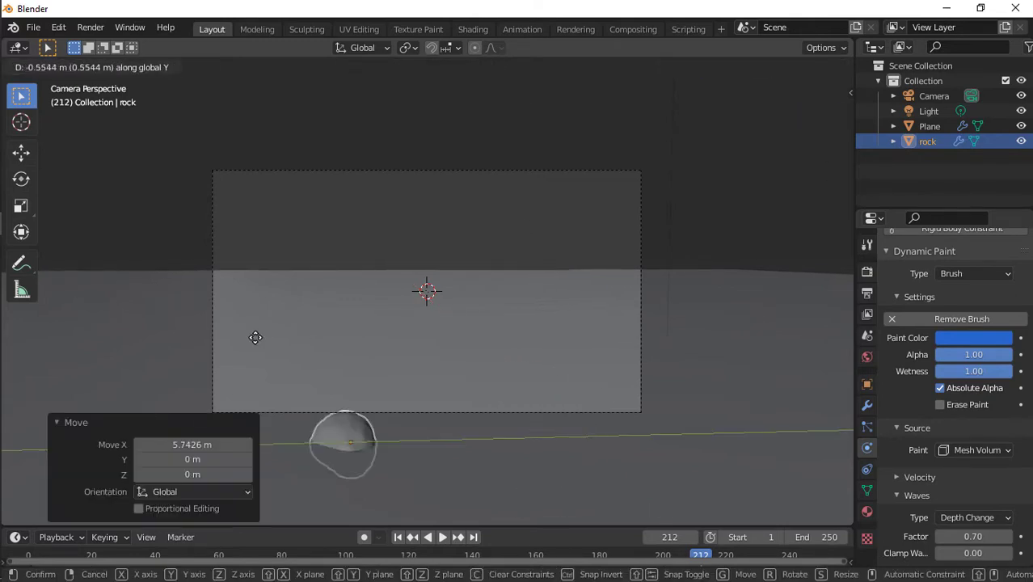
left_click(192, 340)
key("g")
key("z")
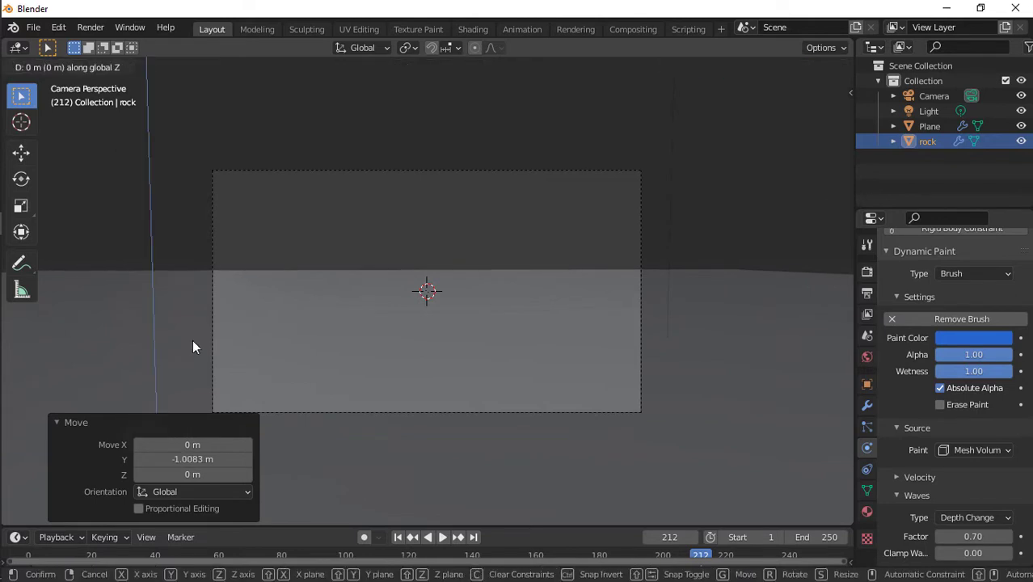
left_click(174, 173)
- Scale the rock uniformly to about 0.558 and flatten it along global Z to about 0.698
key("s")
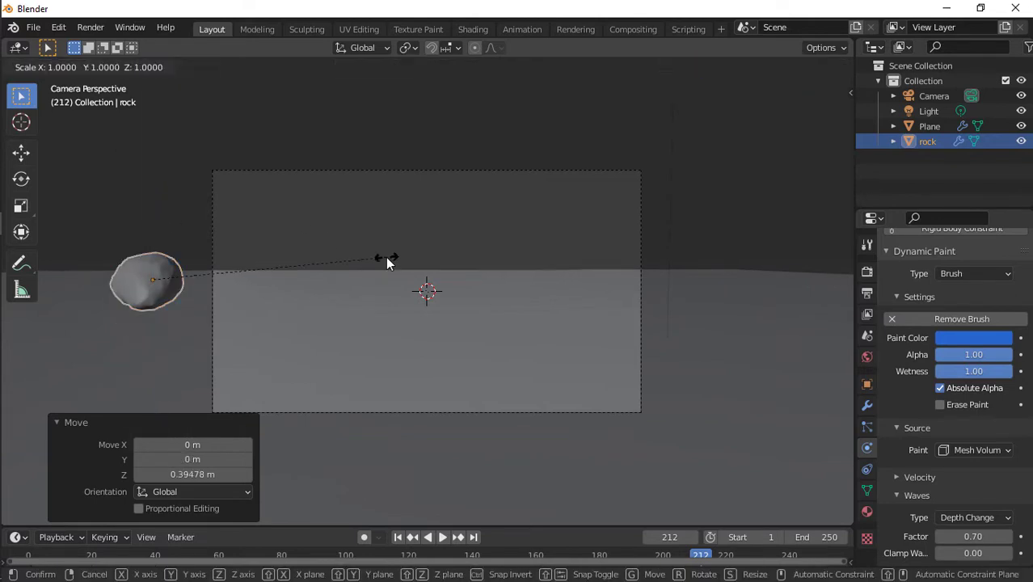
left_click(283, 270)
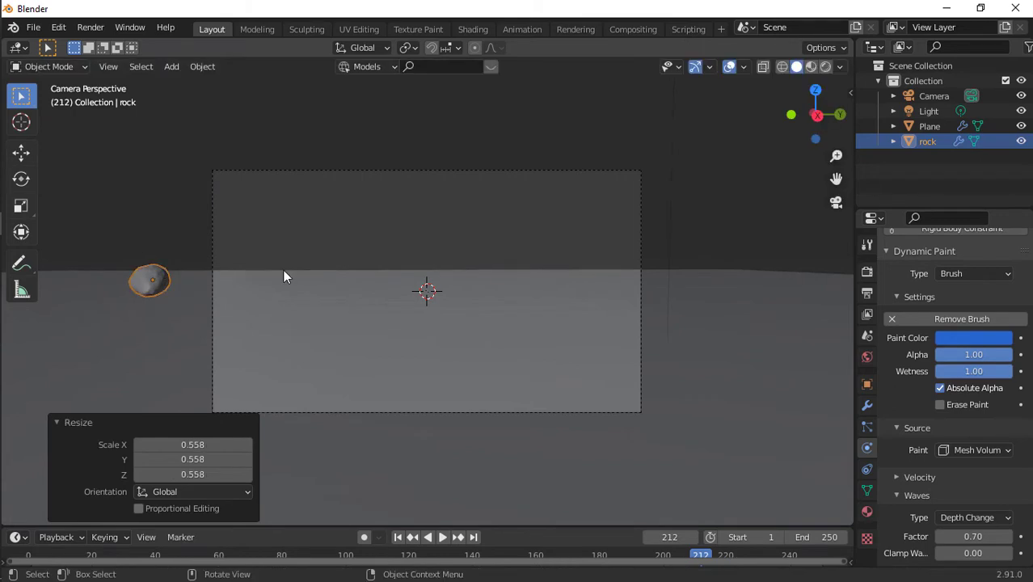
key("s")
key("z")
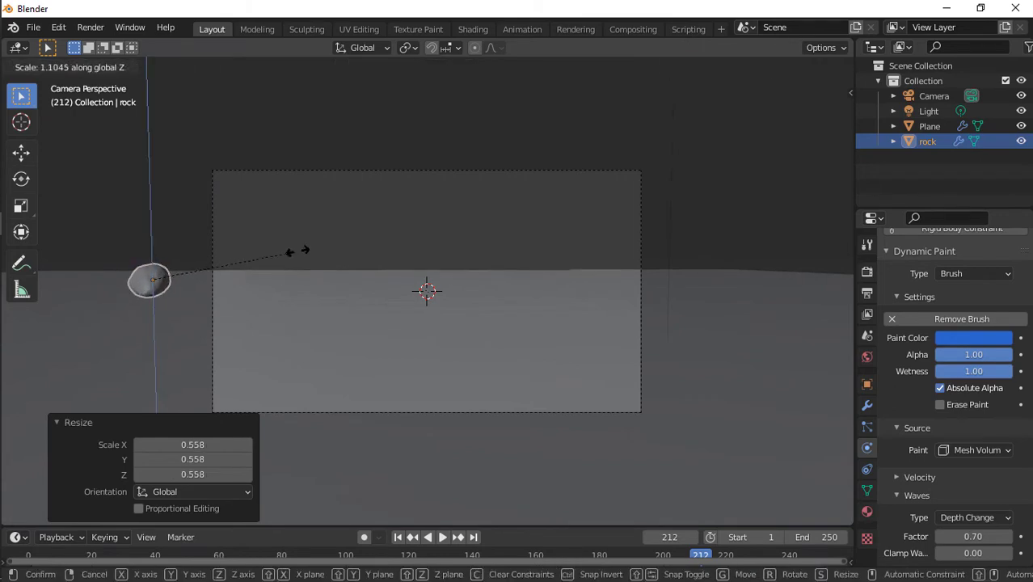
left_click(237, 254)
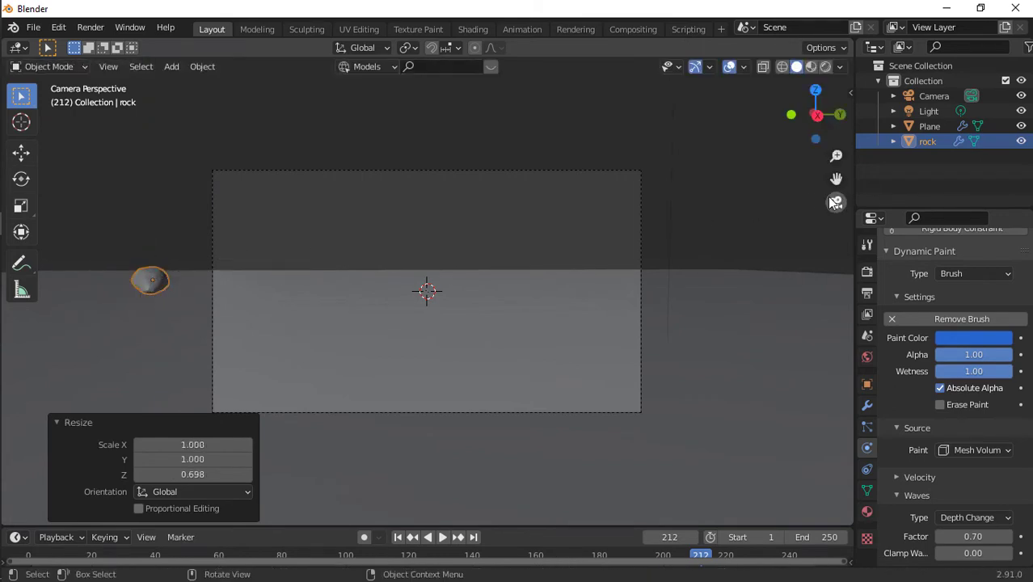
- Rotate the rock about 12.7° around the global X axis and return to the camera view
left_click(836, 201)
scroll(625, 323, "down", 4)
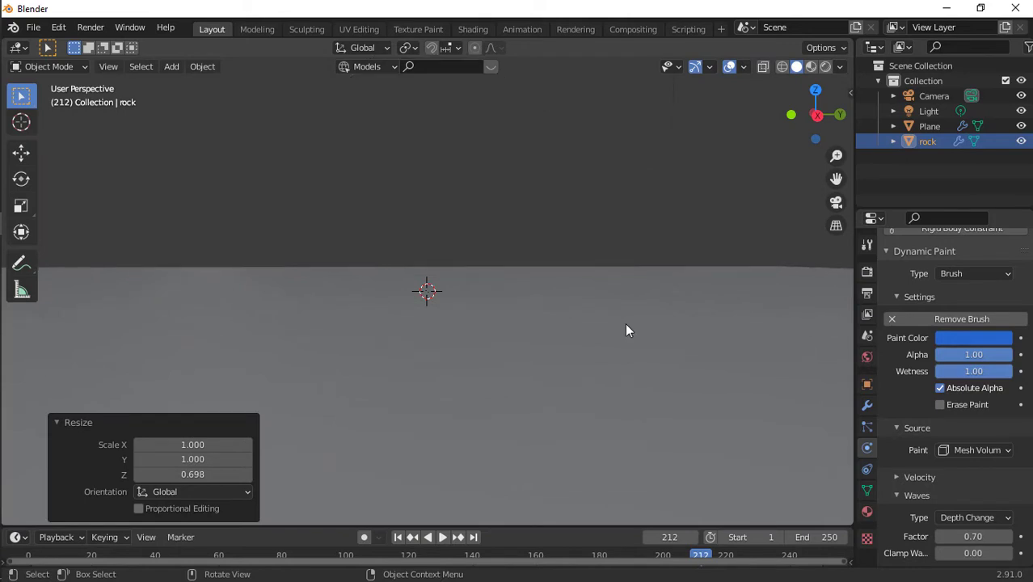
scroll(724, 276, "up", 3)
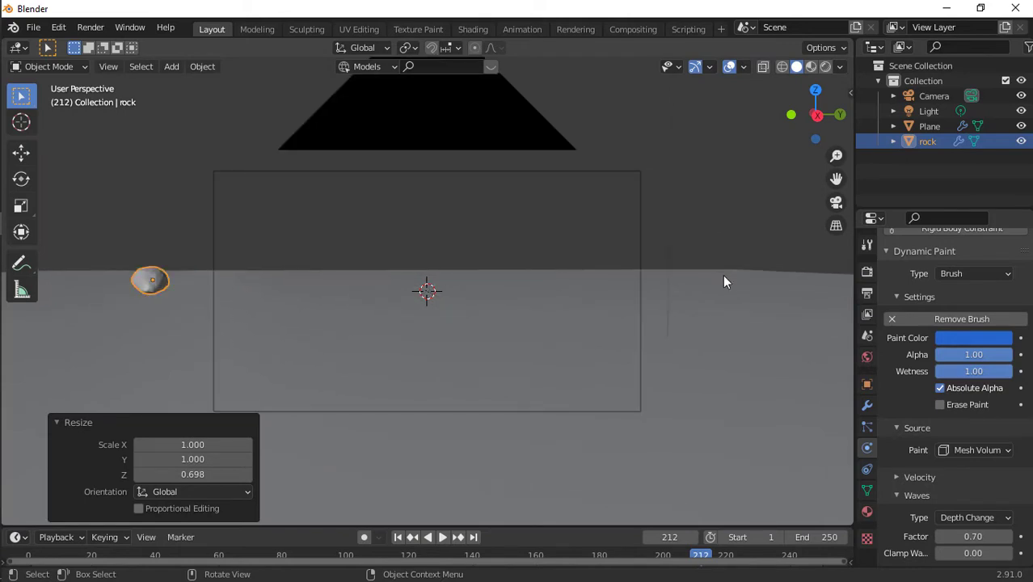
key("r")
key("x")
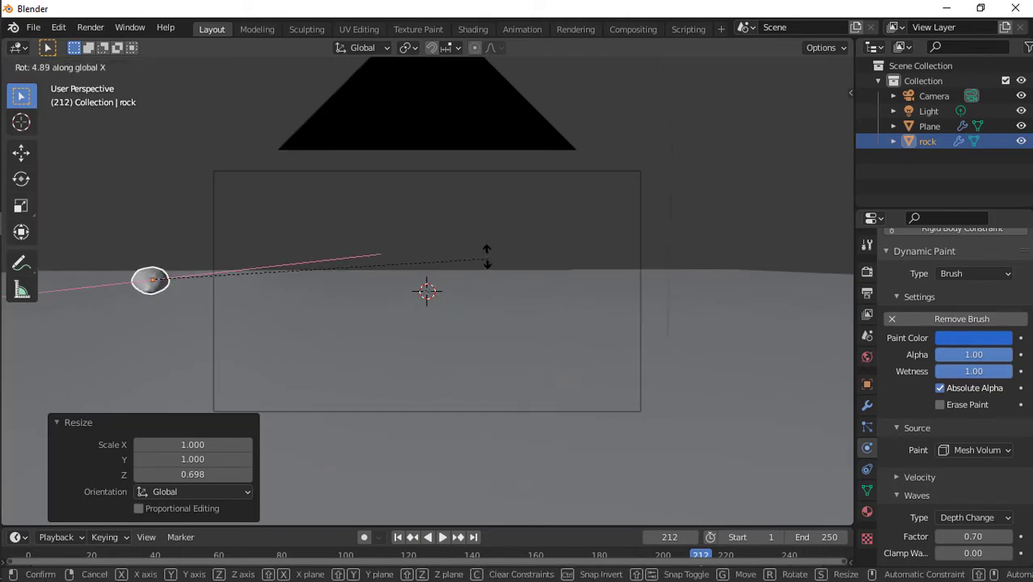
left_click(457, 226)
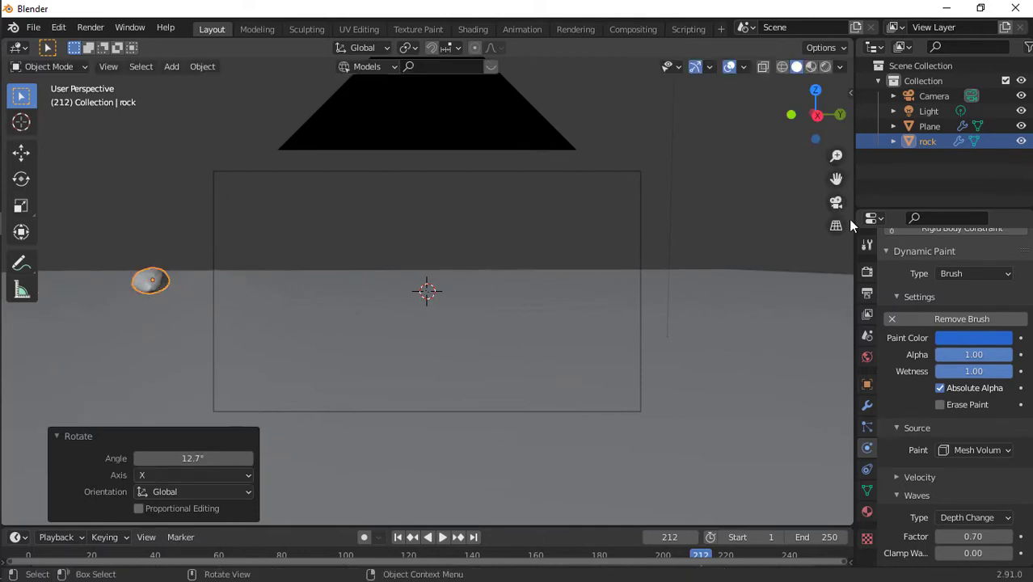
left_click(836, 204)
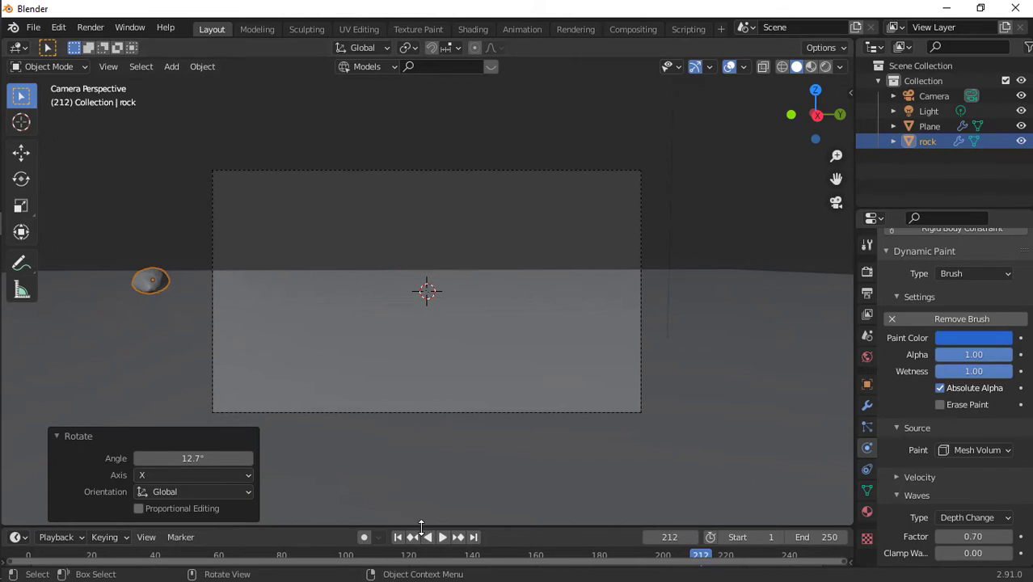
- Enlarge the timeline area and select the rock, viewing it from outside the camera
left_click_drag(433, 528, 435, 445)
left_click(435, 291)
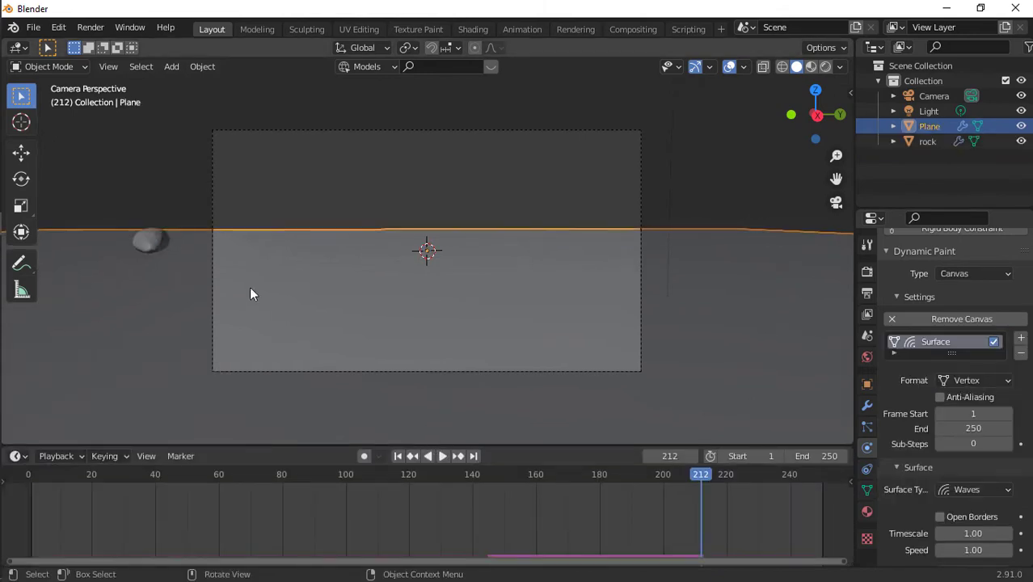
left_click(142, 234)
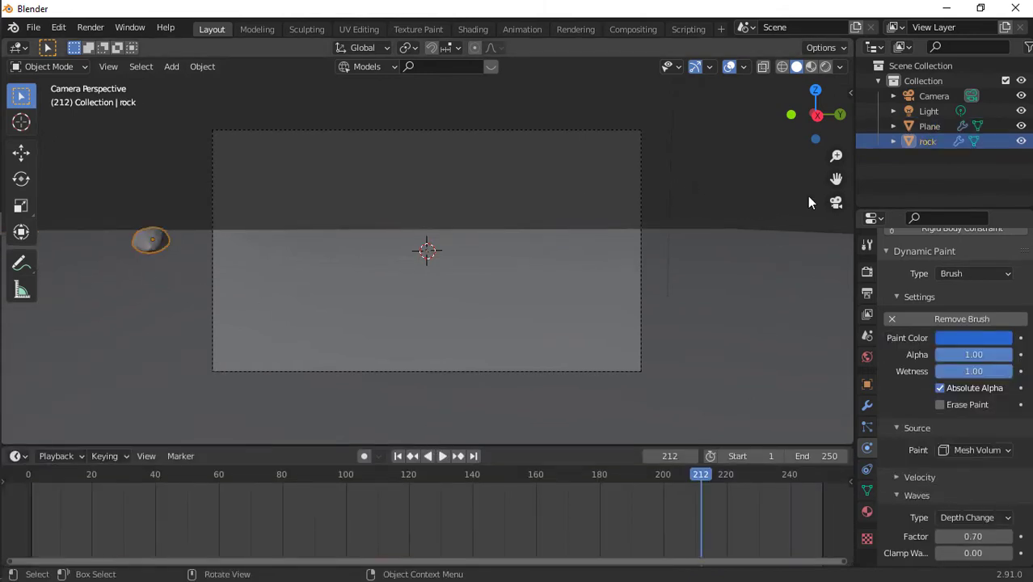
left_click(836, 203)
middle_click_drag(590, 249, 581, 264)
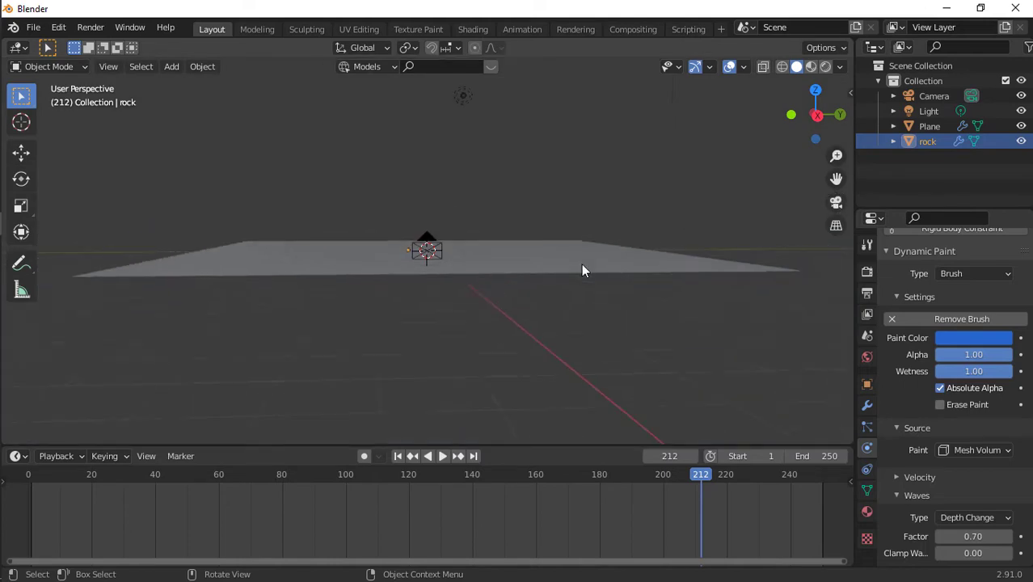
scroll(582, 264, "up", 5)
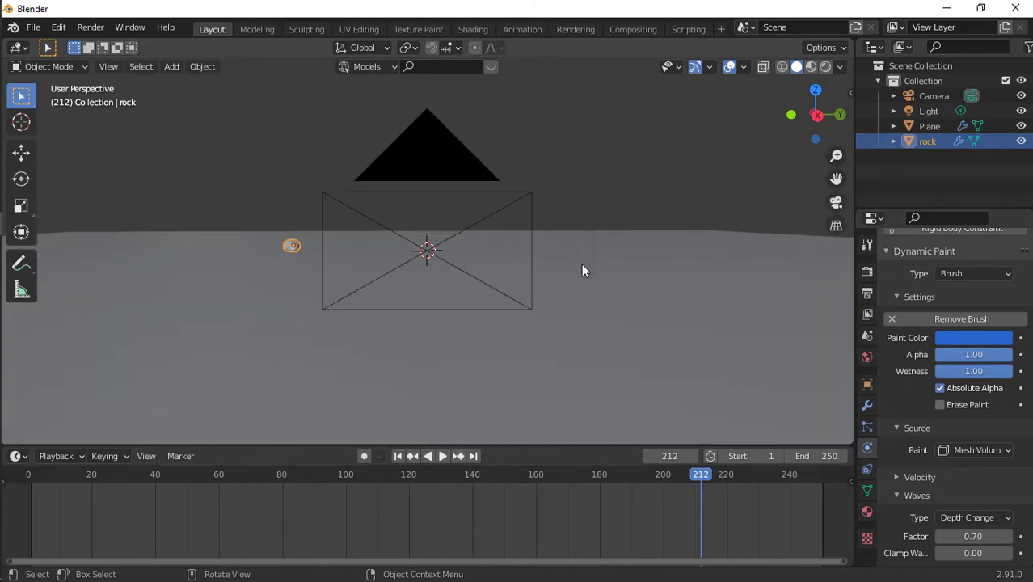
- Return to the first frame and set the animation's end frame to 50
left_click(395, 457)
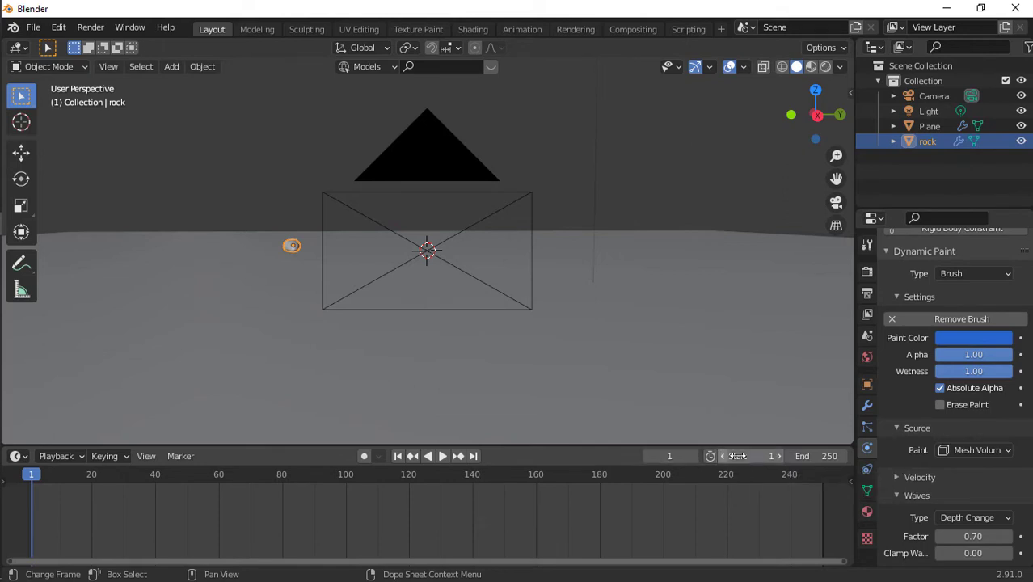
left_click(799, 457)
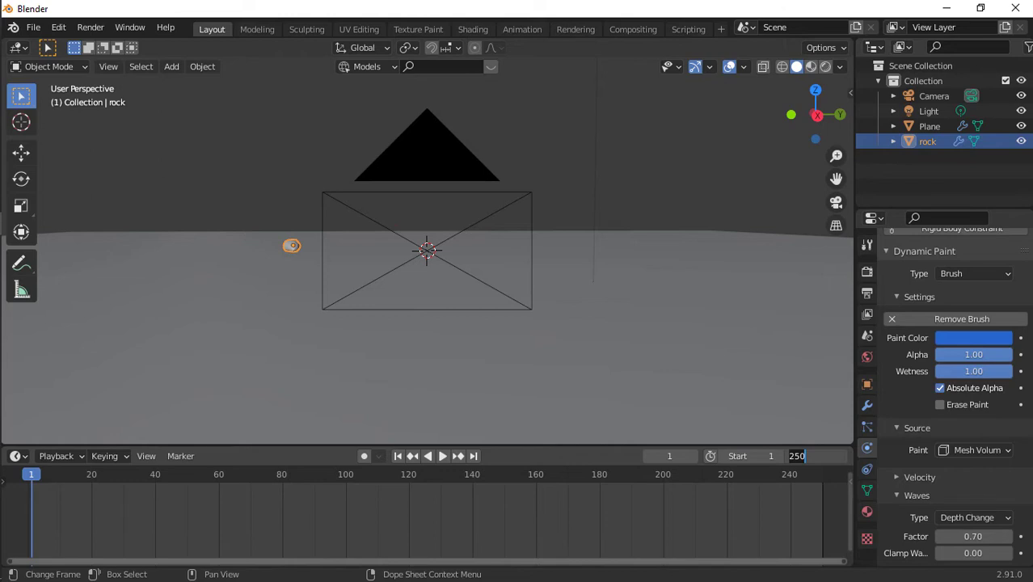
type("50")
key("Return")
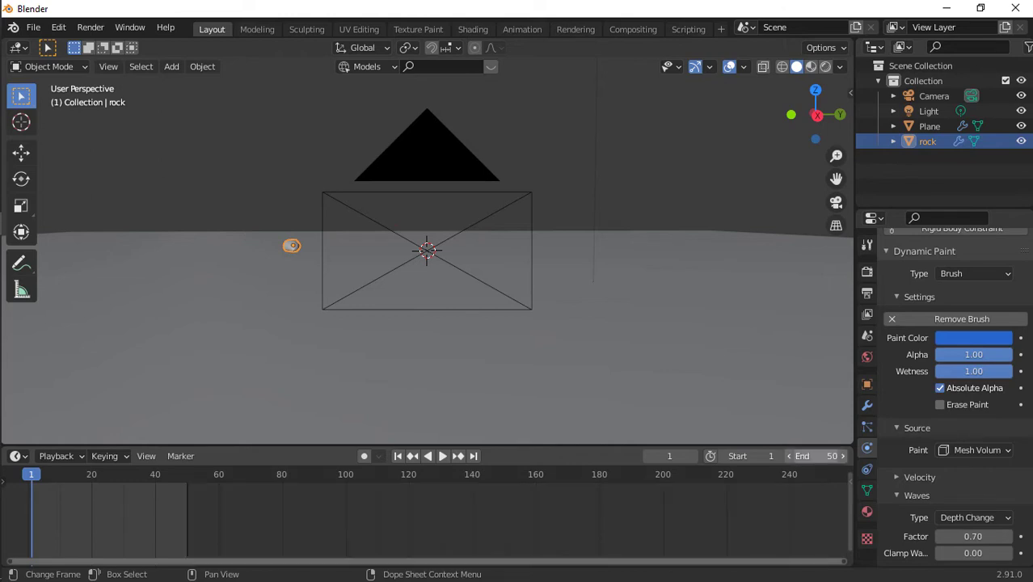
- Set the scene's output frame rate to 30 fps
left_click(866, 293)
scroll(942, 323, "up", 5)
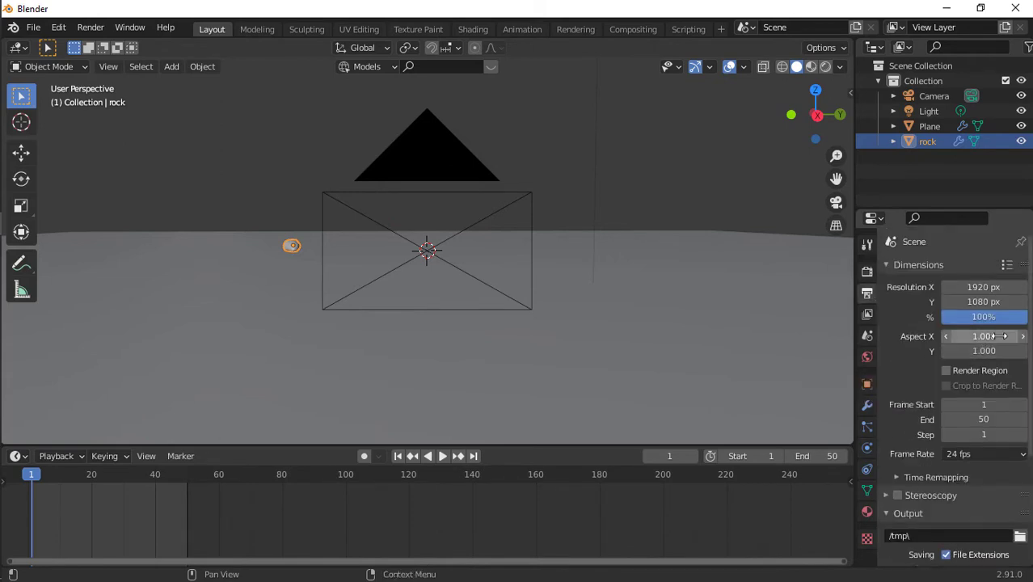
left_click(985, 454)
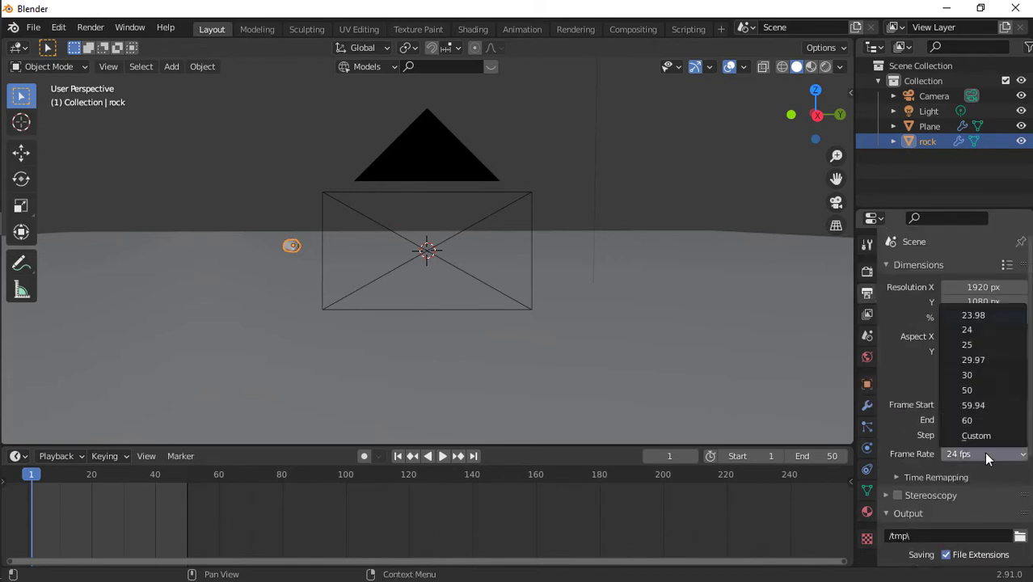
left_click(982, 376)
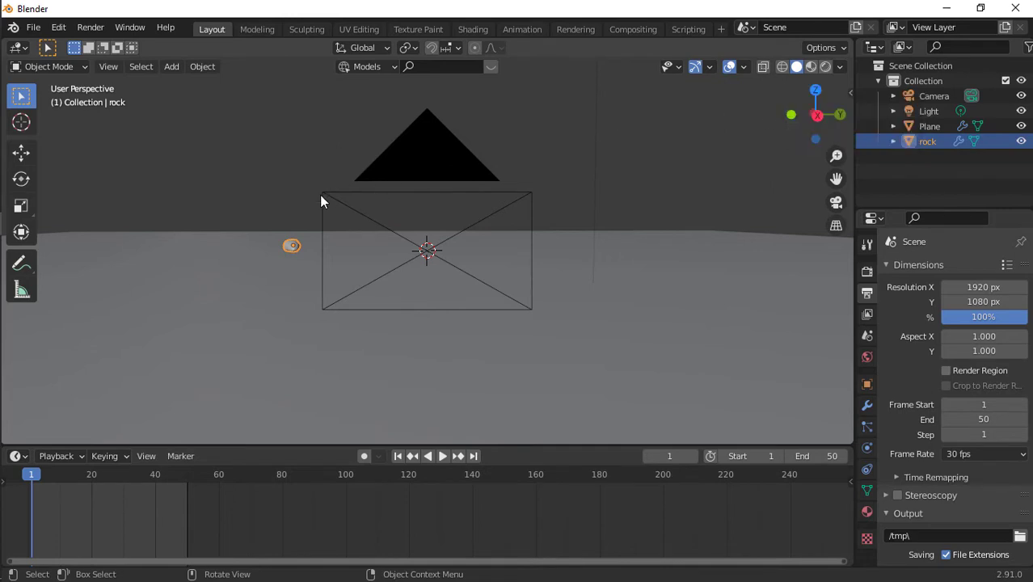
- Insert a Location & Rotation keyframe for the rock at frame 1
key("i")
key("Down")
key("Down")
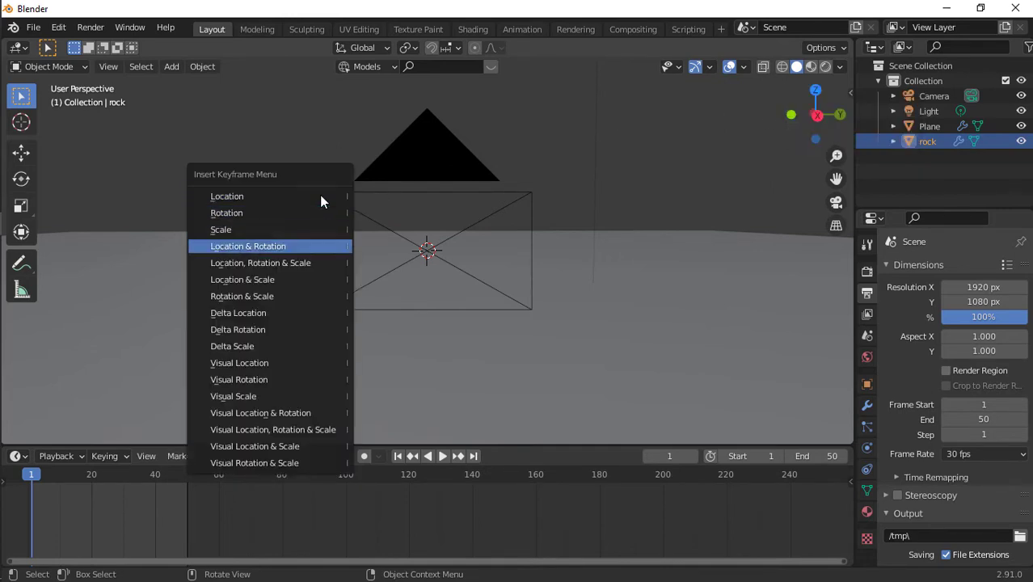
key("Return")
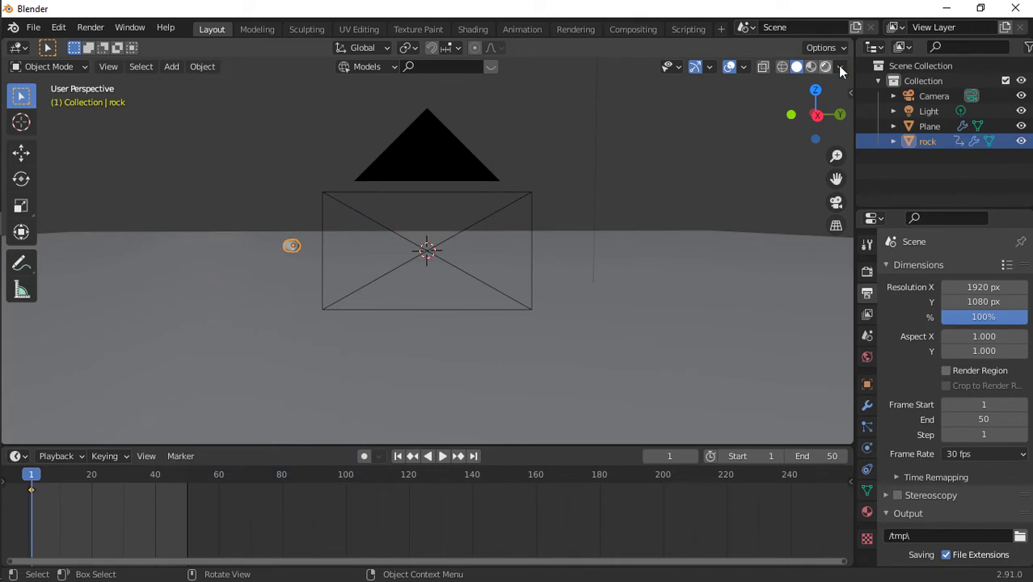
- At frame 10 in the camera view, lower the rock about 0.38 m and shift it about 0.43 m along global Y
left_click(60, 469)
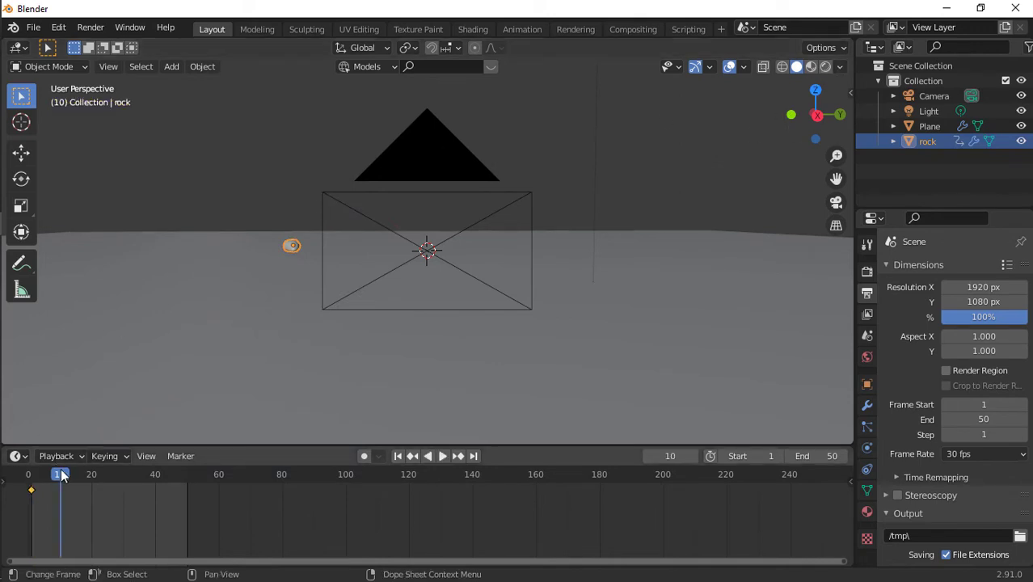
left_click(837, 202)
key("g")
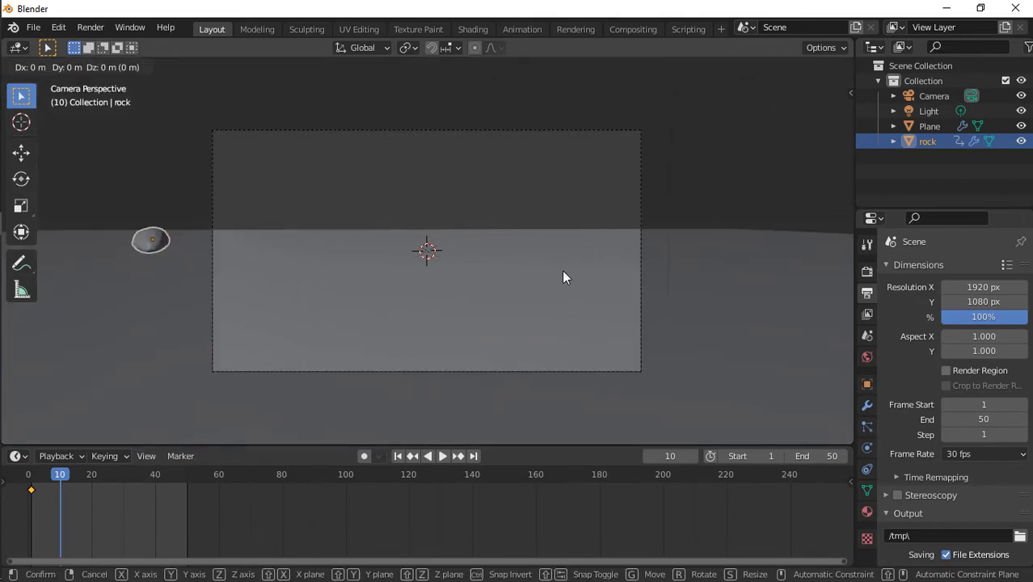
key("x")
key("z")
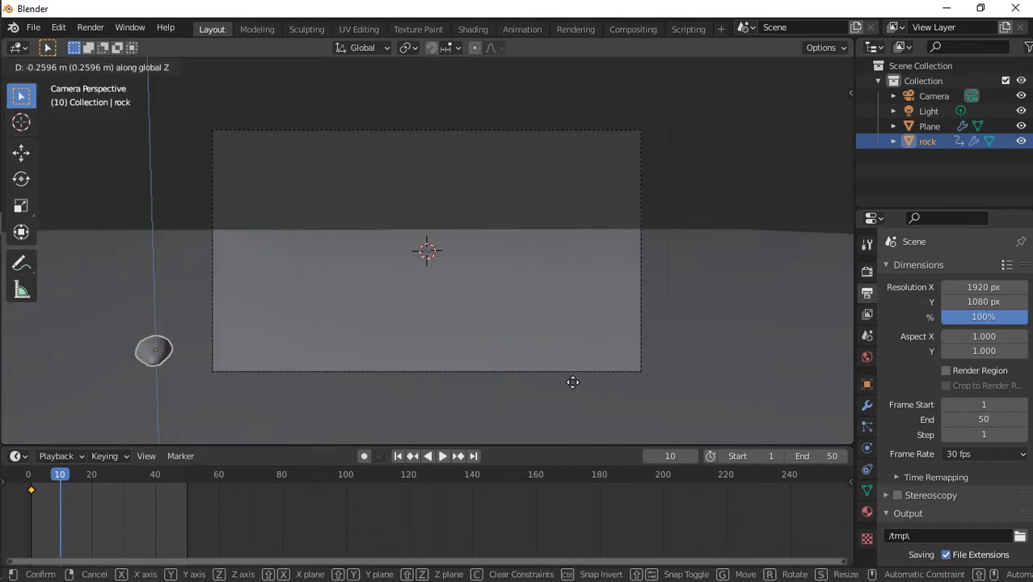
left_click(571, 432)
key("g")
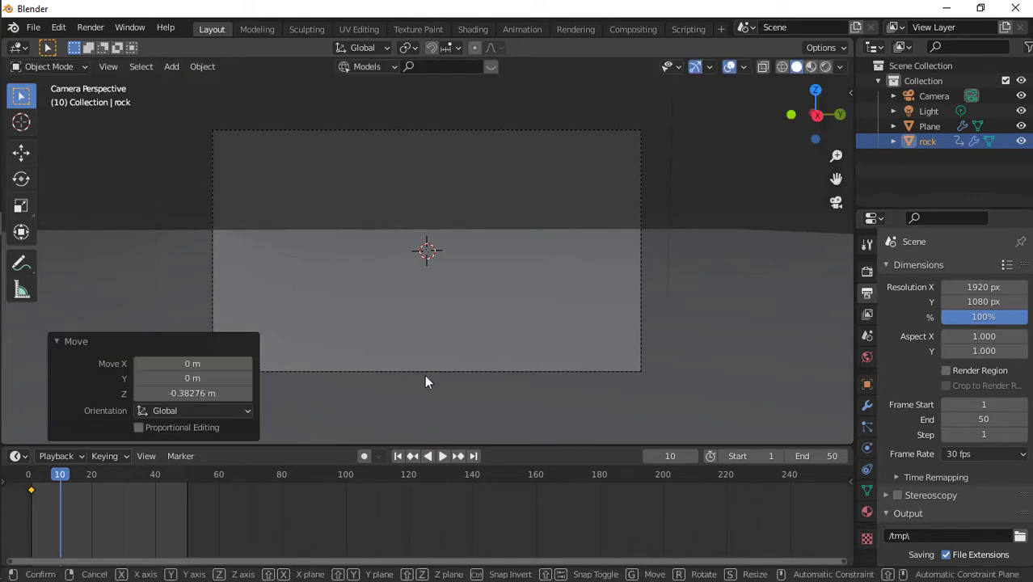
key("y")
left_click(608, 326)
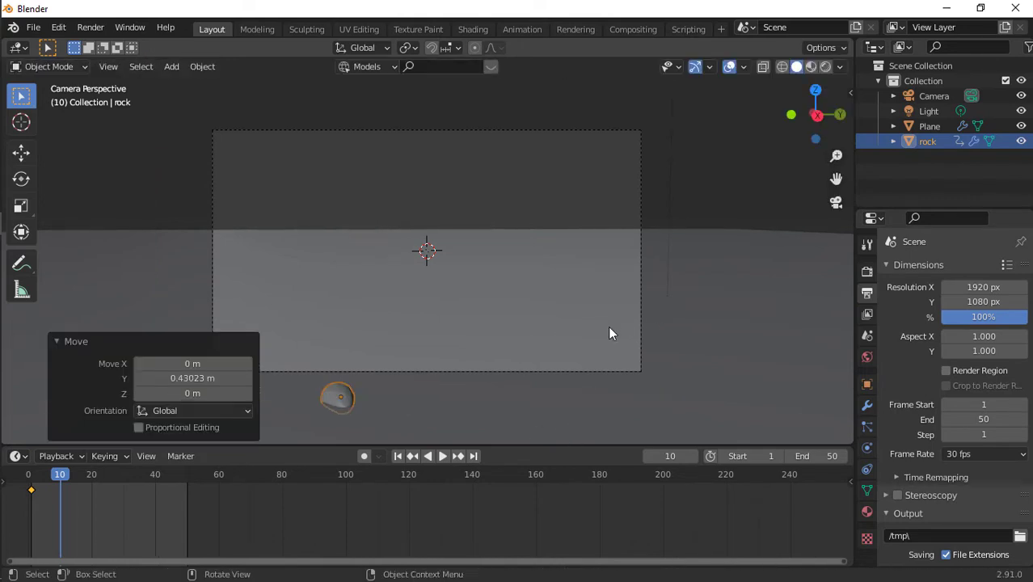
- Move the rock about -1.2 m along global X and insert its Location & Rotation keyframe at frame 10
key("g")
key("x")
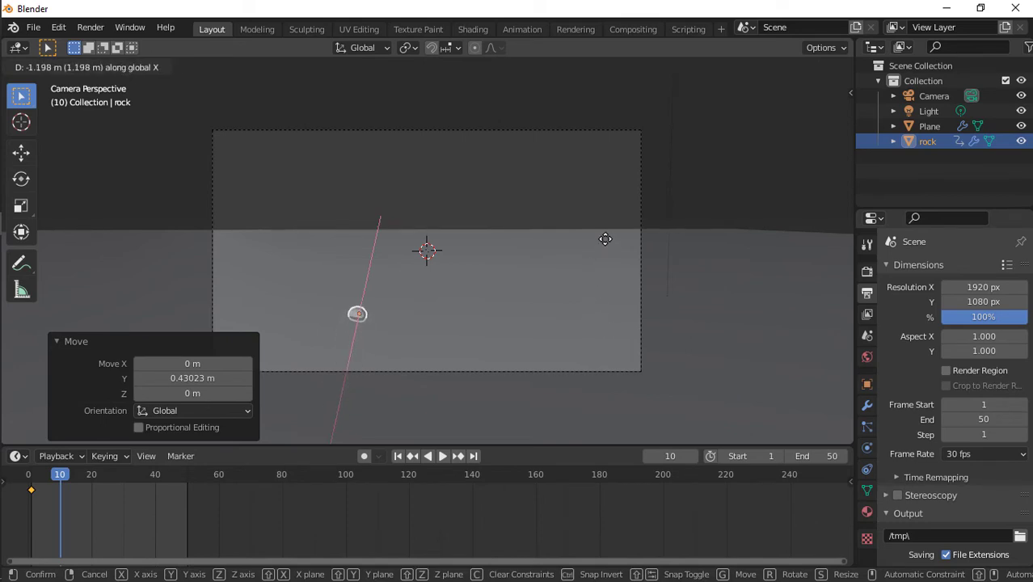
left_click(605, 240)
key("i")
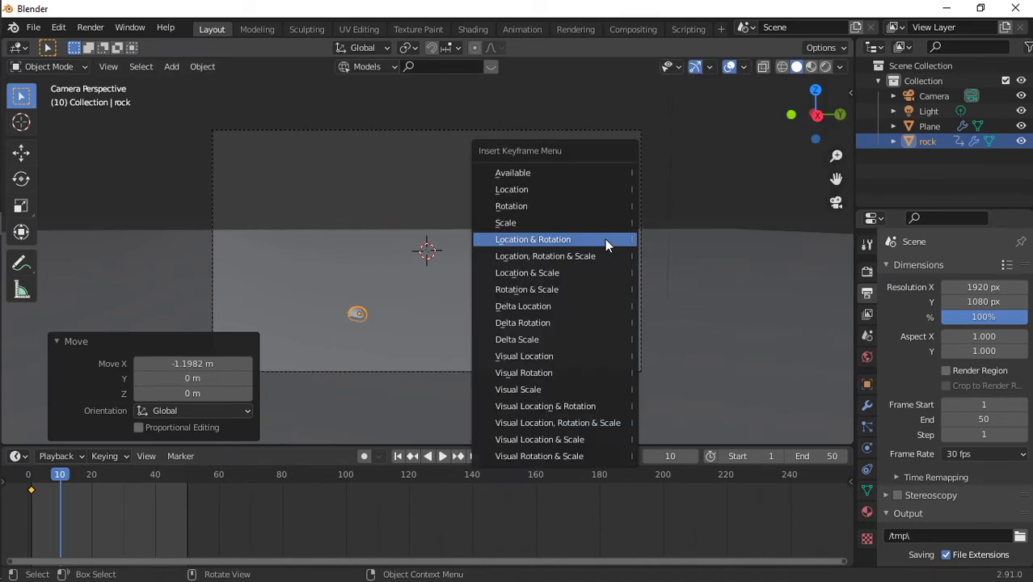
left_click(605, 240)
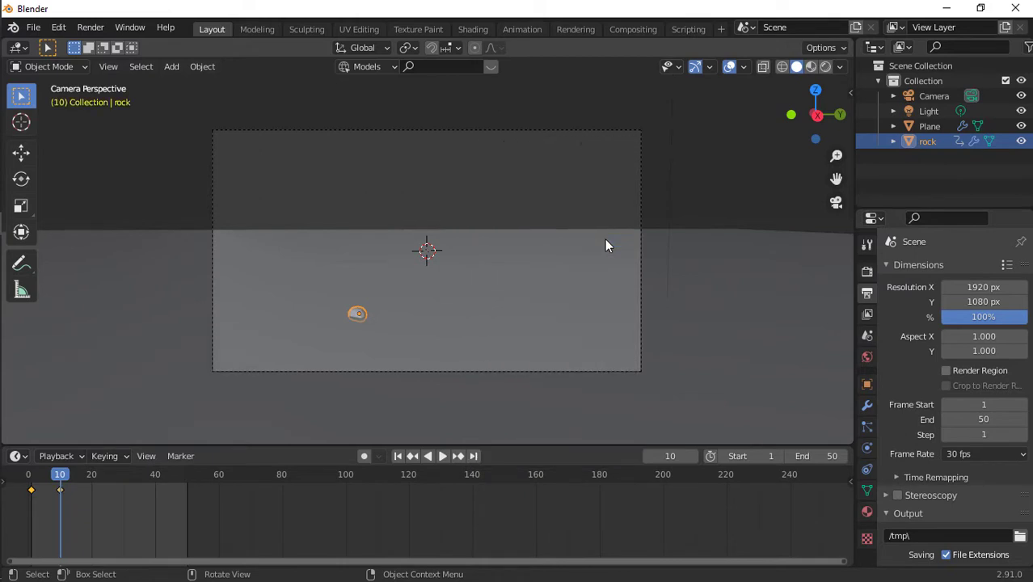
- At frame 20, move the rock about -1.1 m along global X and about 0.32 m along global Y
left_click(91, 477)
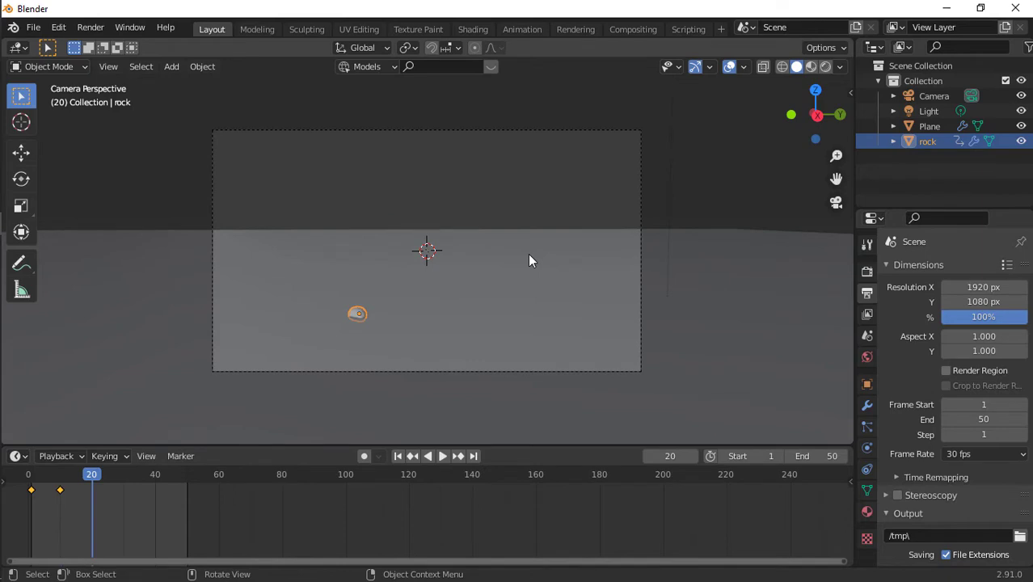
key("g")
key("y")
key("x")
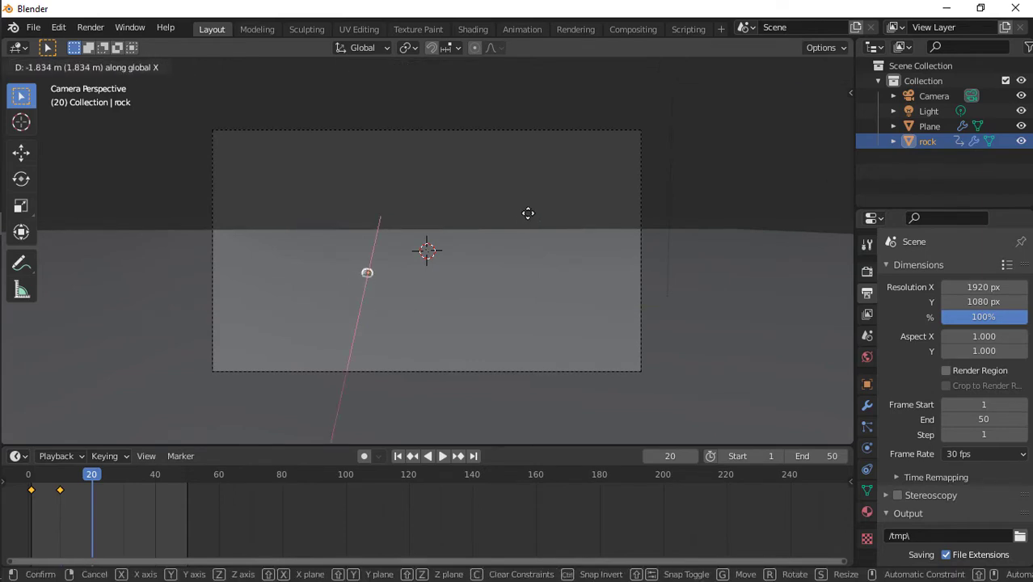
left_click(528, 214)
key("g")
key("y")
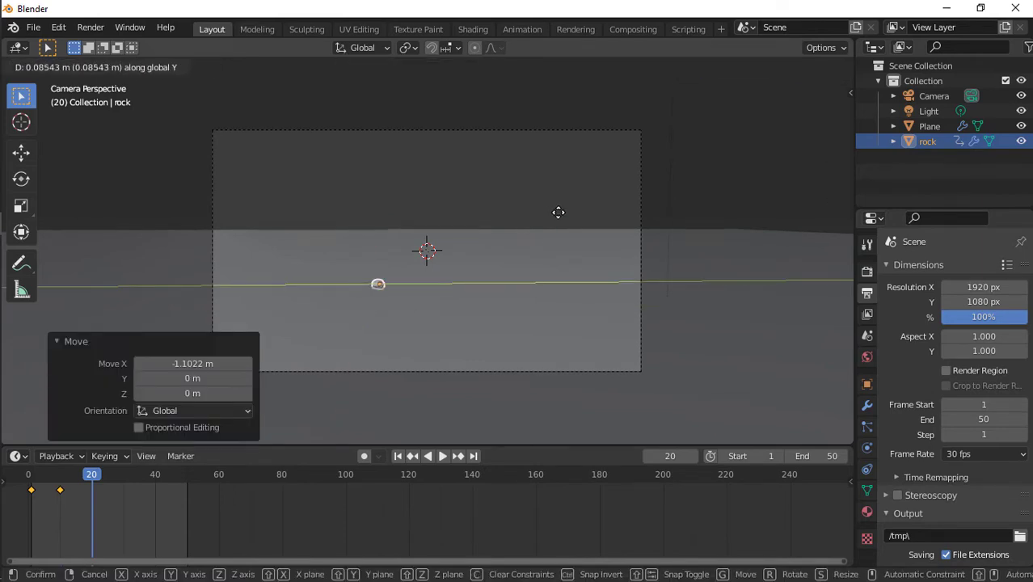
left_click(579, 210)
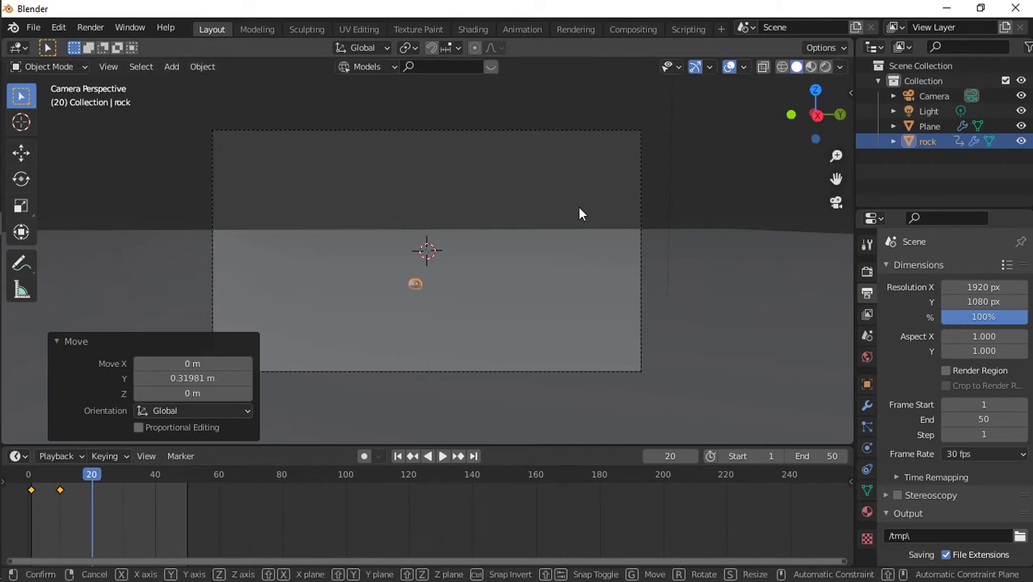
- Shift the rock a further -0.39 m or so along global X and about 0.07 m along global Y
key("y")
key("x")
left_click(576, 200)
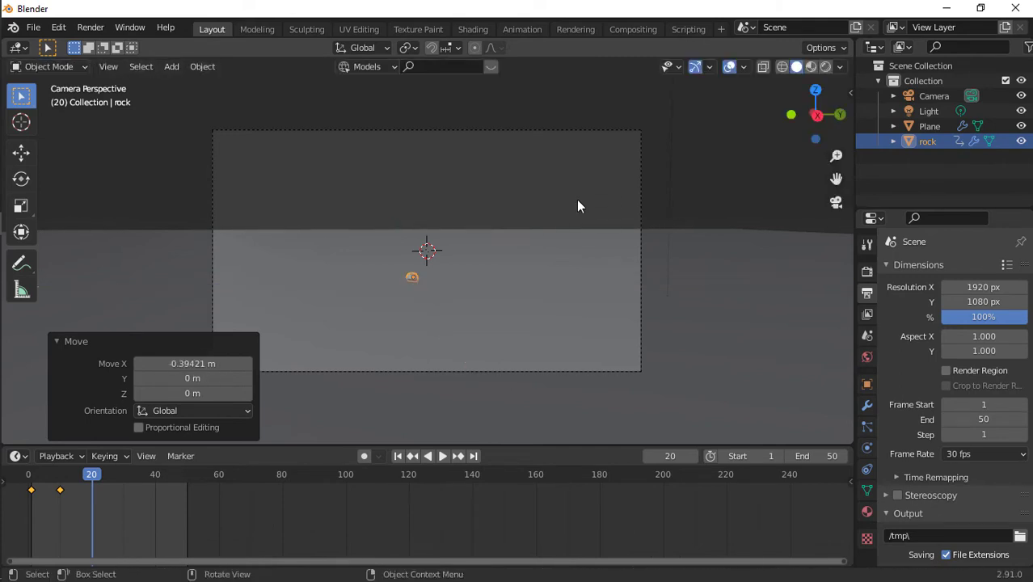
key("g")
key("y")
left_click(587, 198)
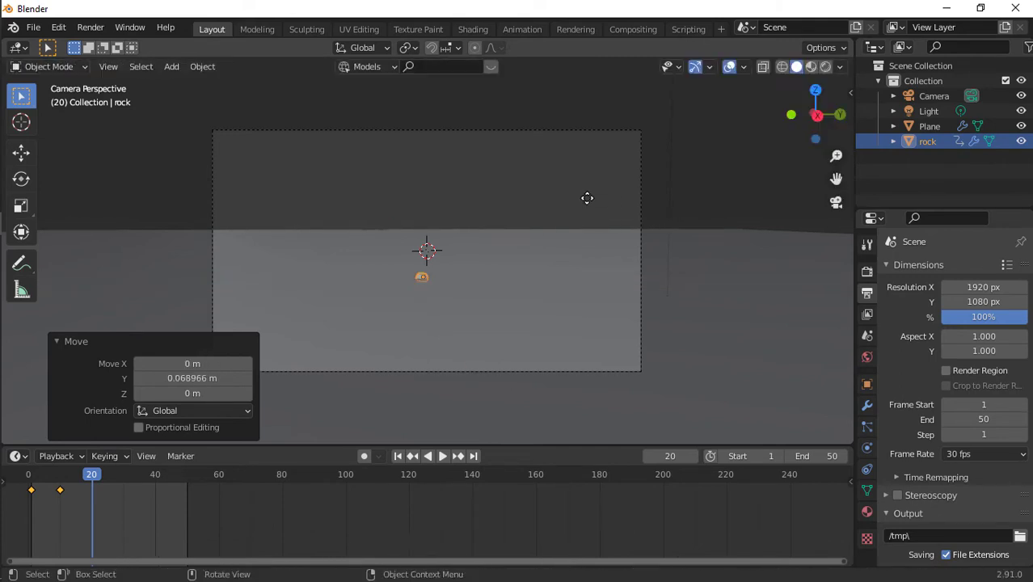
- Raise the rock about 0.11 m along global Z and insert its Location & Rotation keyframe at frame 20
key("g")
key("z")
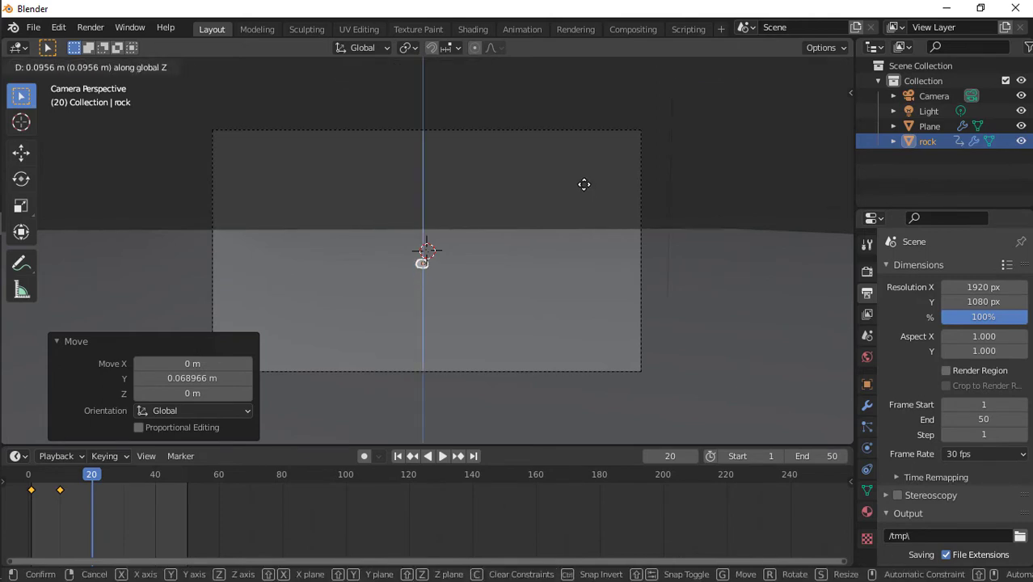
left_click(581, 185)
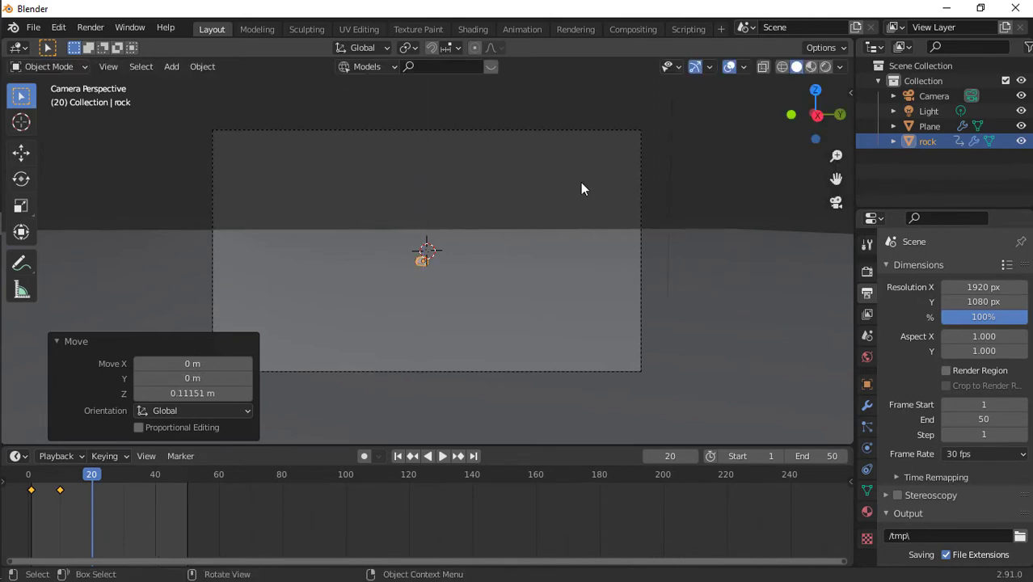
key("i")
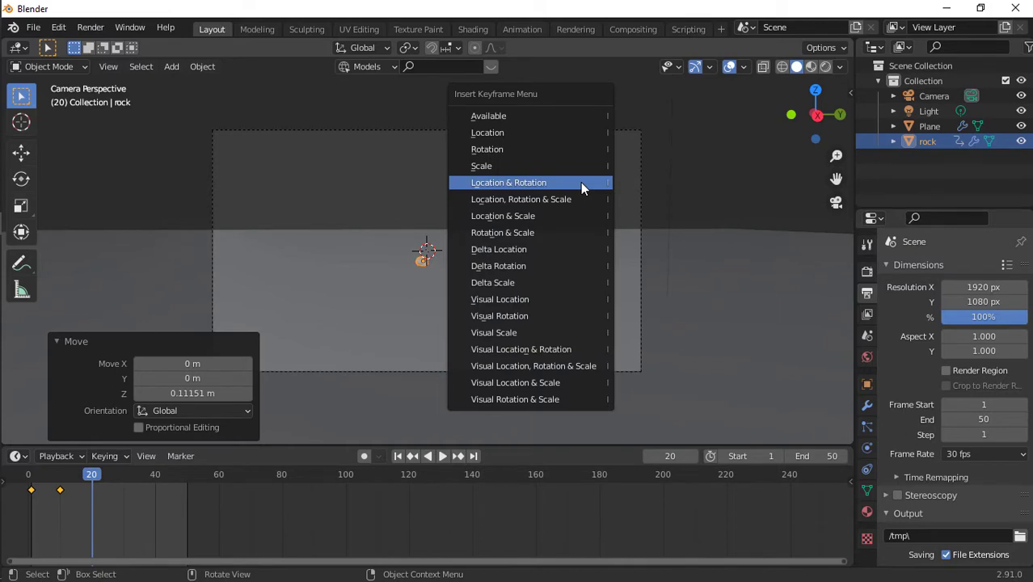
left_click(581, 182)
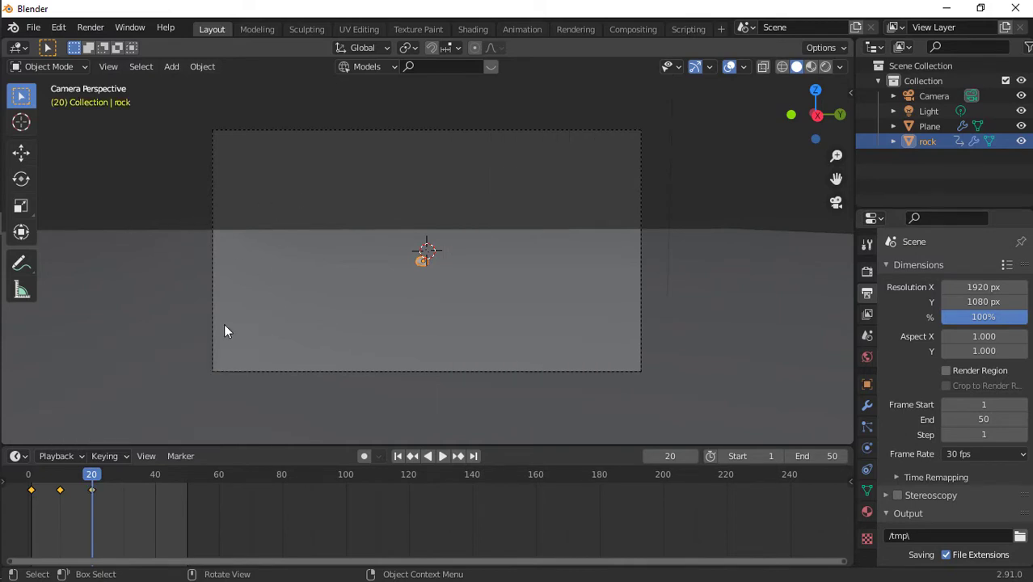
- At frame 30, move the rock about -1.76 m along global X and about 0.52 m along global Y
left_click(125, 473)
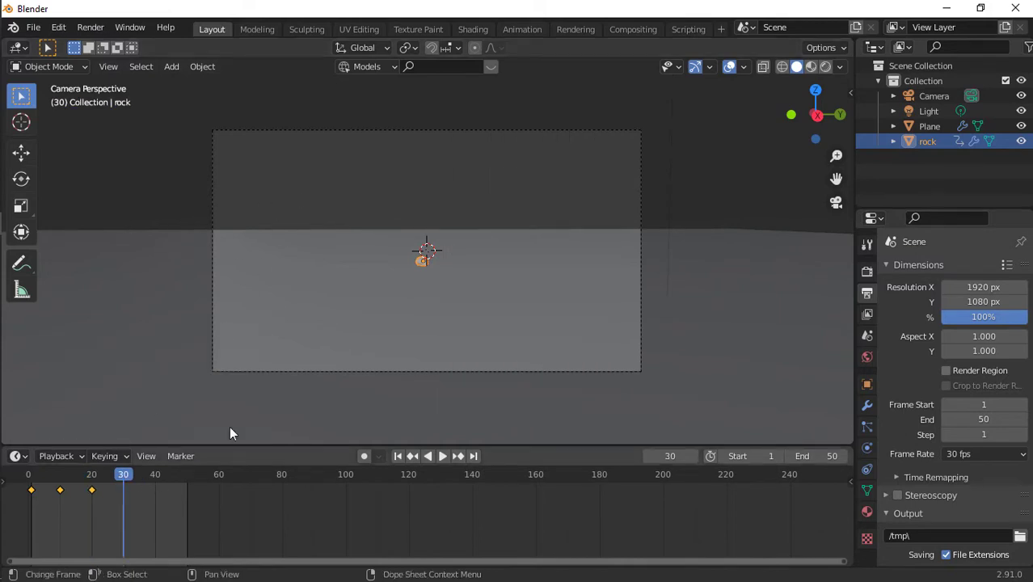
key("g")
key("x")
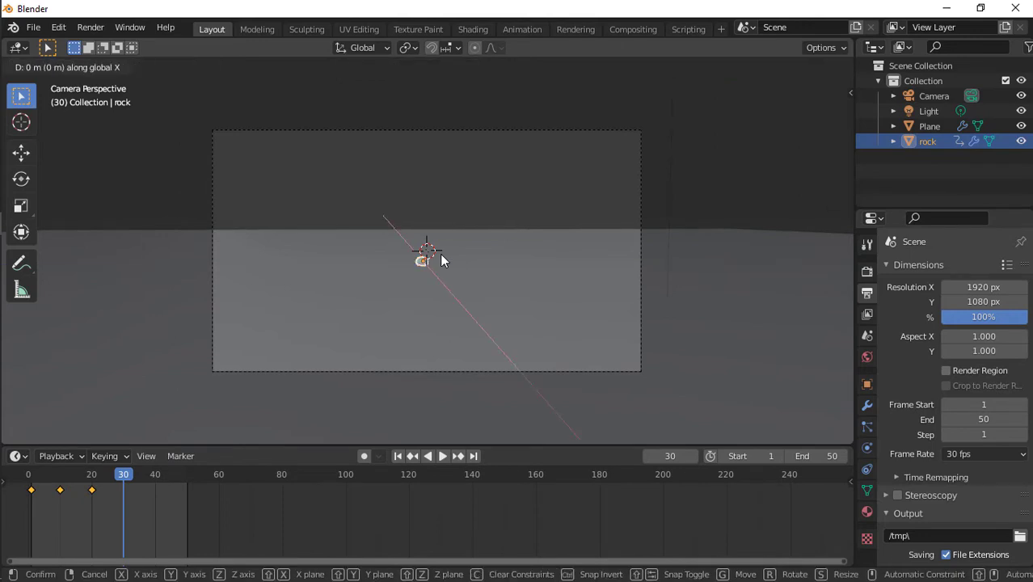
left_click(437, 240)
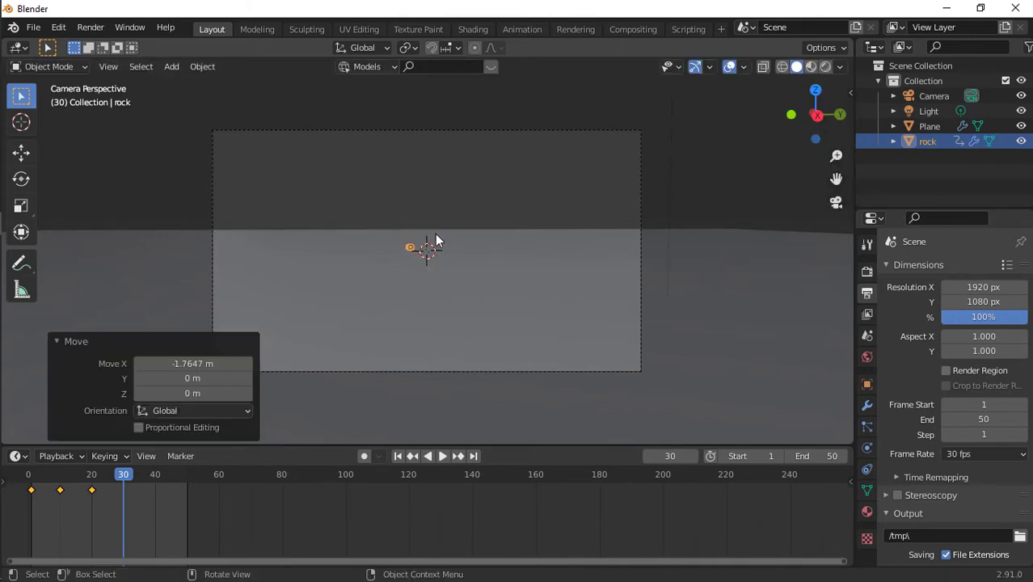
key("g")
key("y")
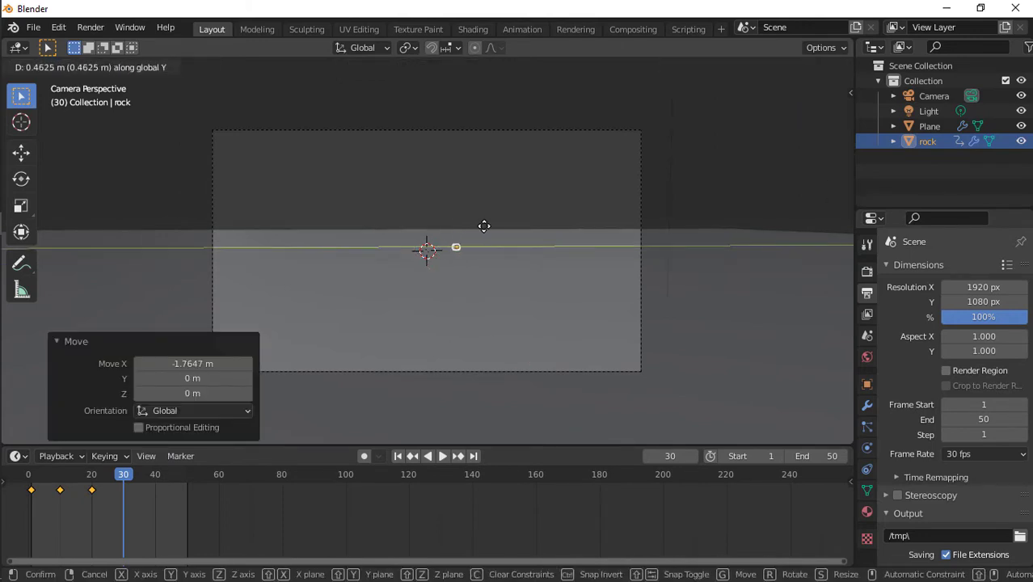
left_click(487, 229)
- Lower the rock about 0.11 m along global Z and insert its Location & Rotation keyframe at frame 30
key("g")
key("z")
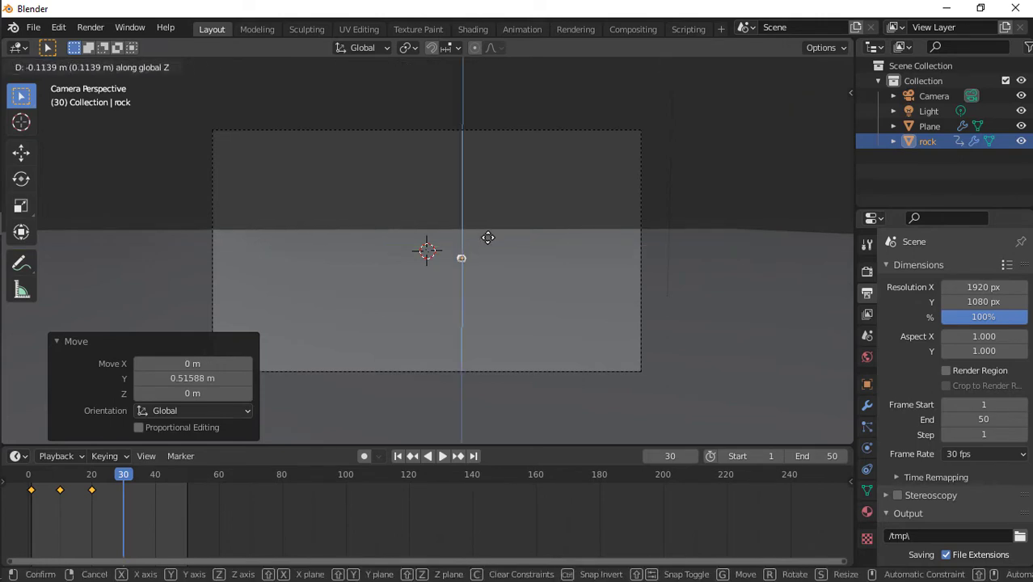
left_click(487, 238)
key("i")
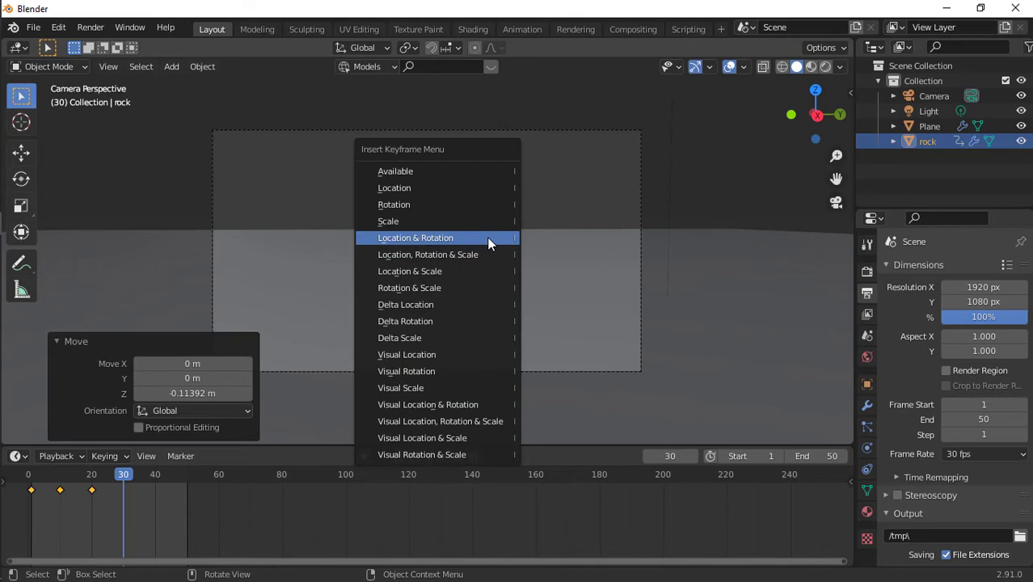
left_click(488, 239)
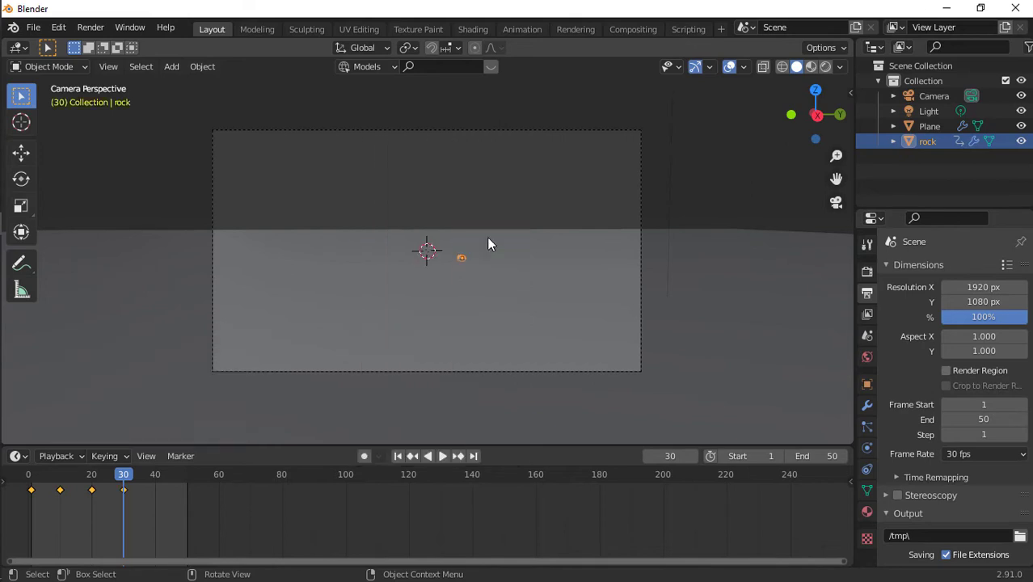
- At frame 40, move the rock farther across the plane, raise it about 0.1 m, and insert a Location & Rotation keyframe
left_click(159, 480)
key("g")
left_click(435, 267)
key("i")
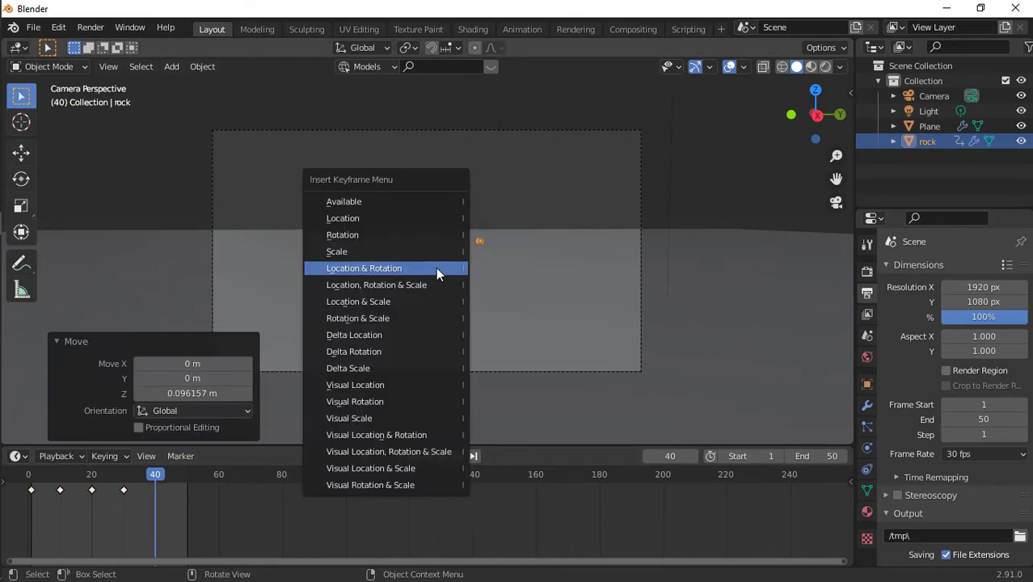
left_click(436, 267)
- Try to shift the rock another 0.73 m or so in the negative global X direction at frame 40
key("g")
key("x")
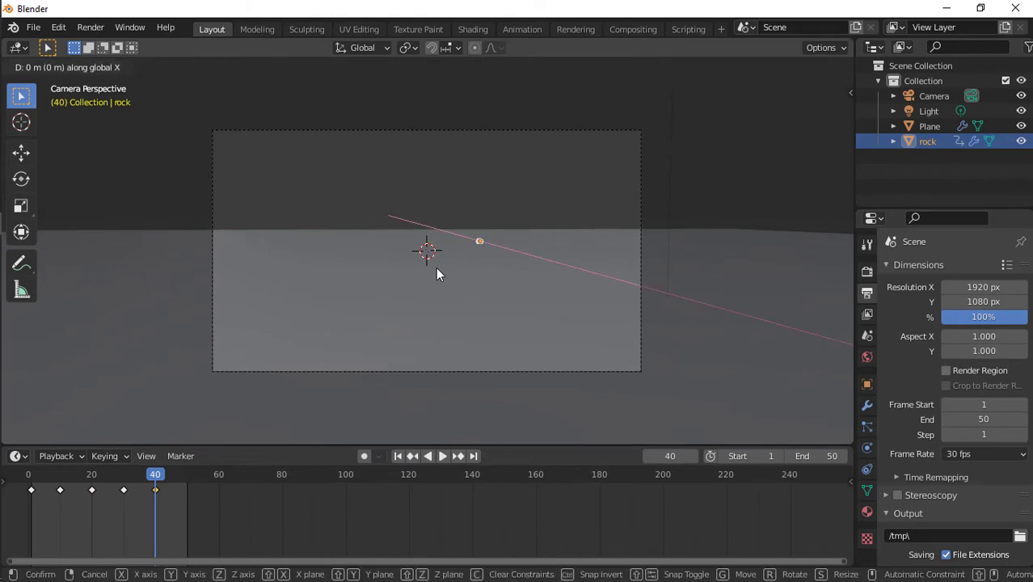
left_click(430, 253)
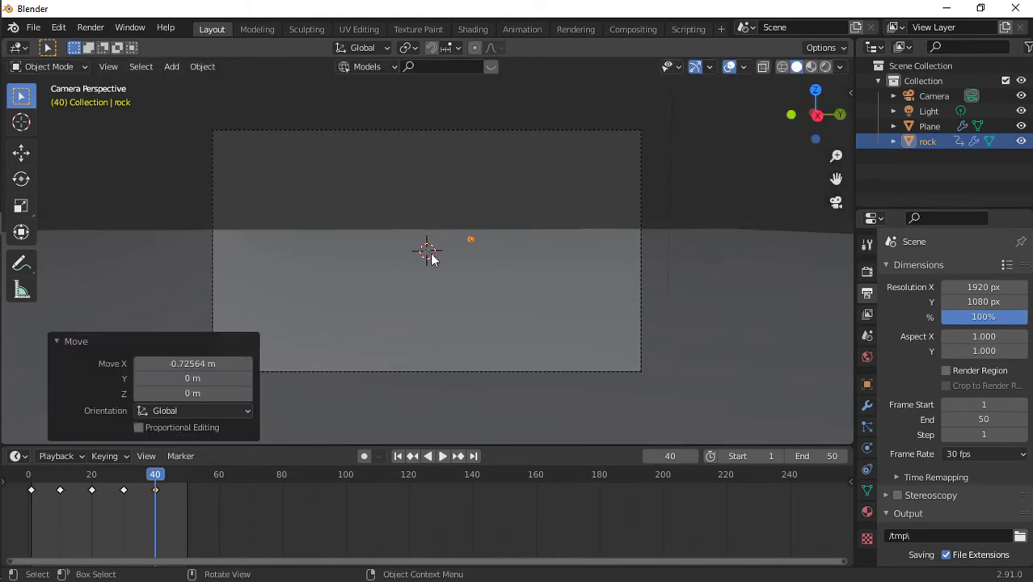
- At frame 50, move the rock about -0.89 m along global X and about 0.45 m along global Y
left_click(186, 480)
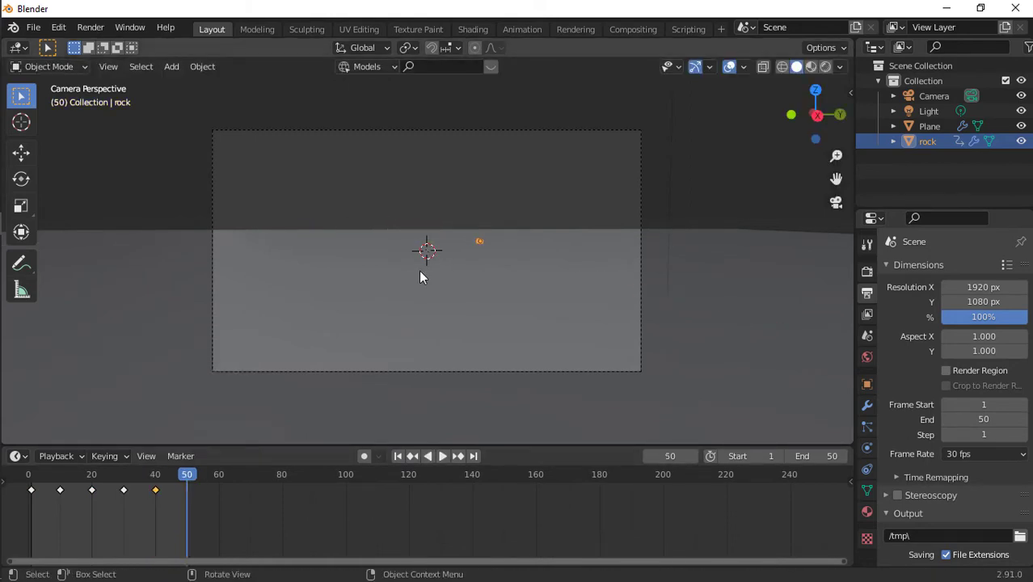
key("g")
key("y")
key("x")
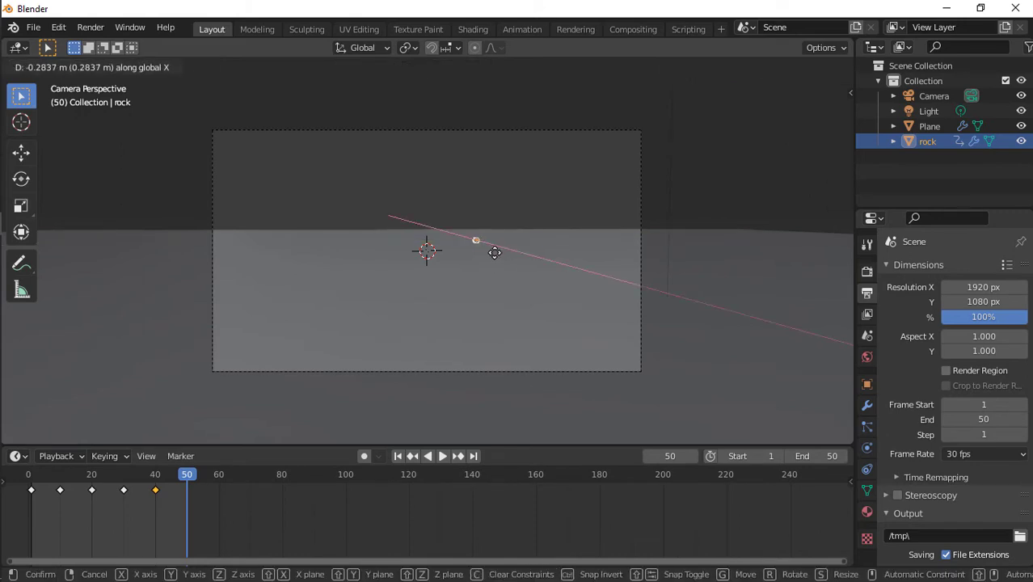
left_click(491, 248)
key("g")
key("y")
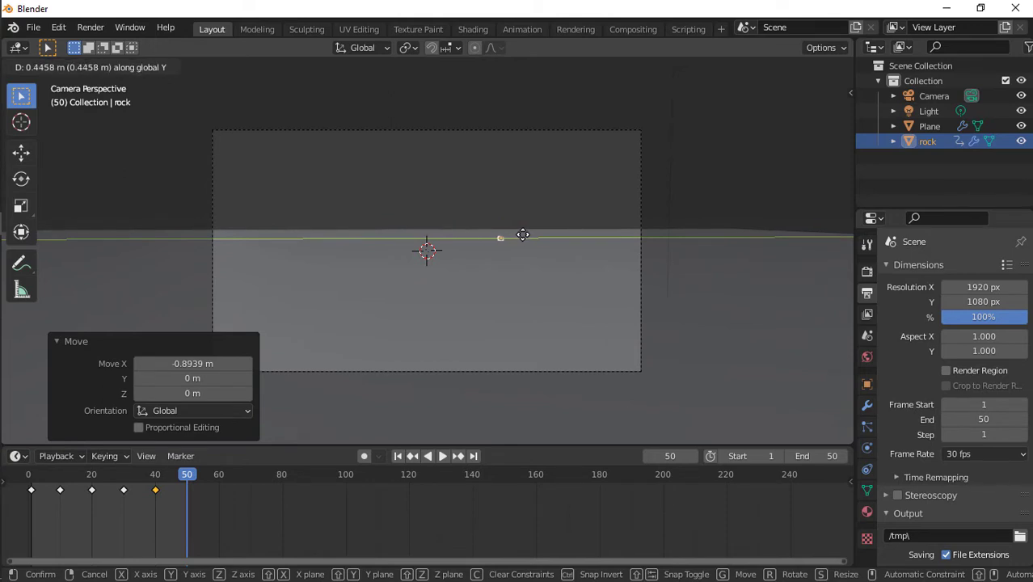
left_click(523, 234)
- Lower the rock about 0.25 m along global Z and insert its Location & Rotation keyframe at frame 50
key("g")
key("z")
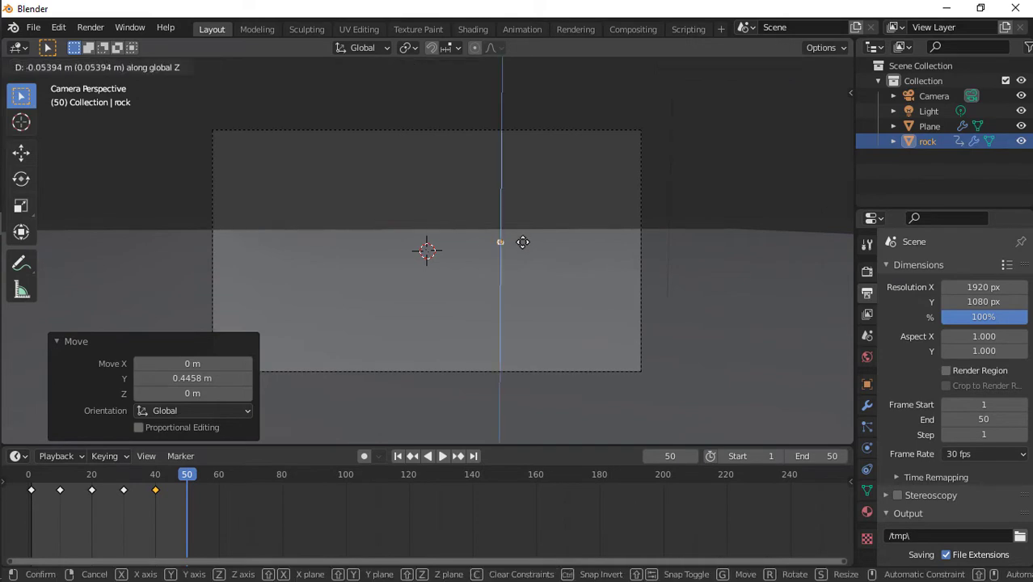
left_click(522, 252)
key("i")
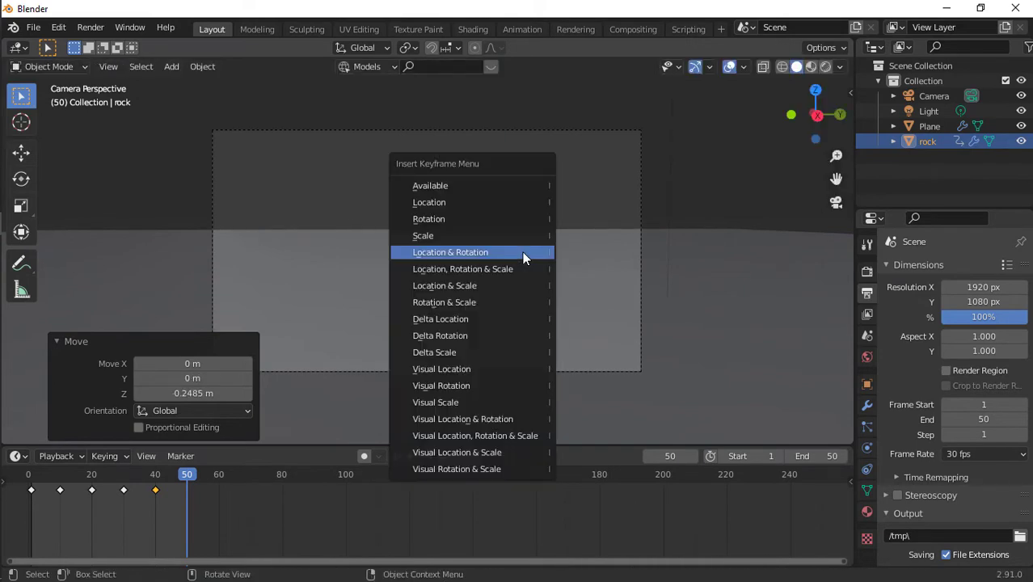
left_click(524, 256)
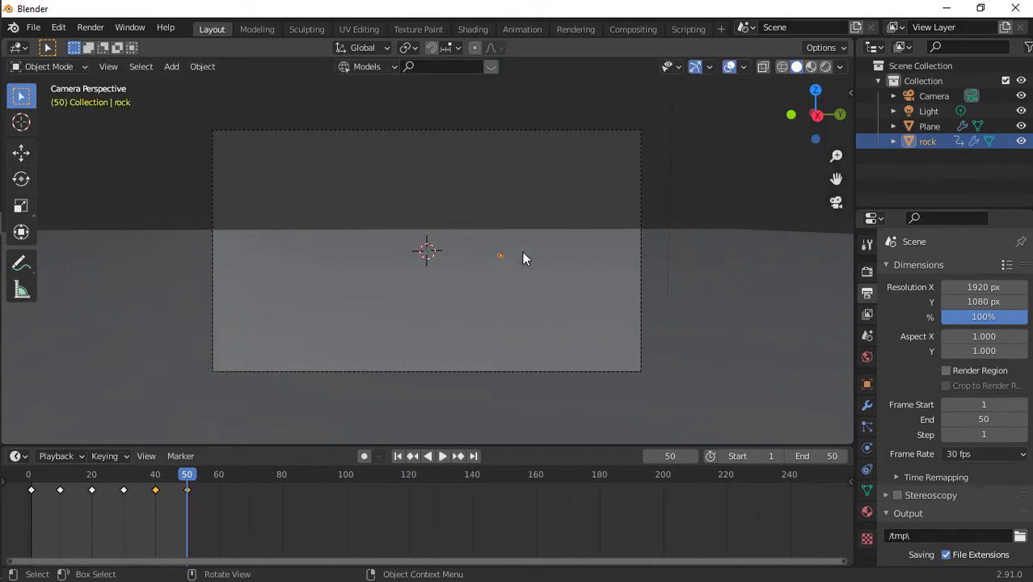
- Play the animation from the first frame to review the rock's skipping motion, and return to frame 1
left_click(397, 455)
key("space")
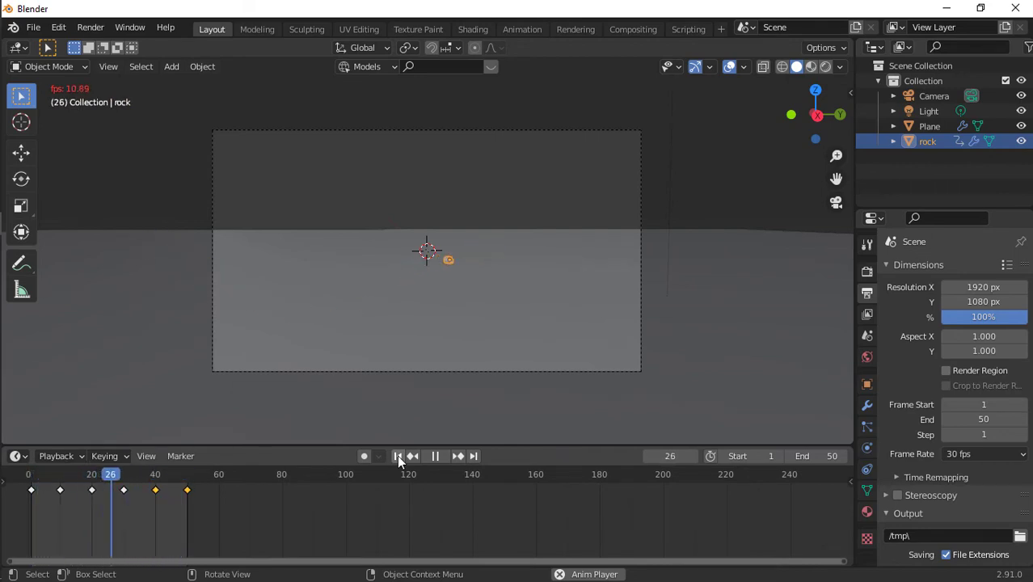
key("space")
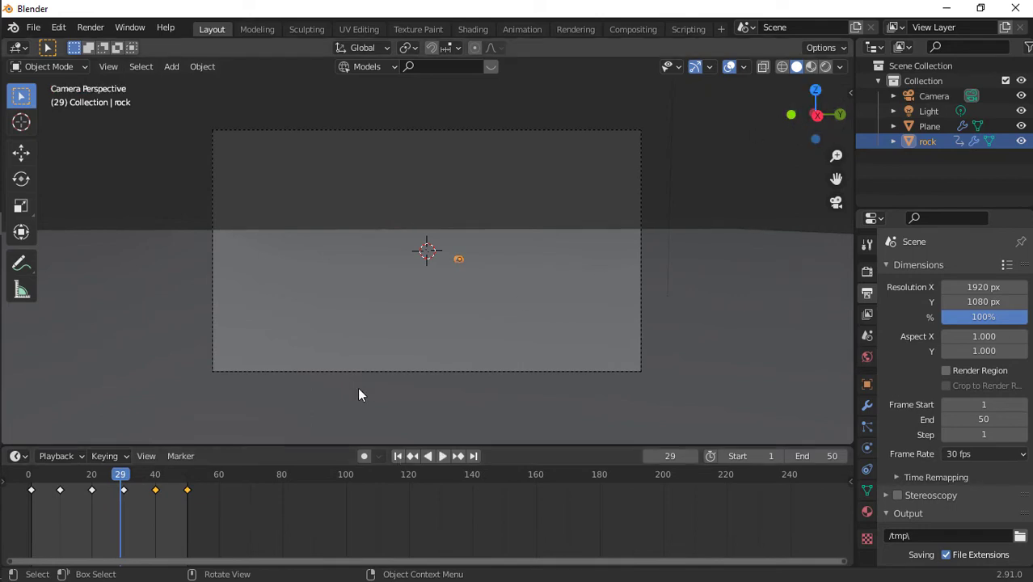
left_click(397, 456)
- Show the viewport in rendered shading and set the render engine to Cycles
left_click(485, 296)
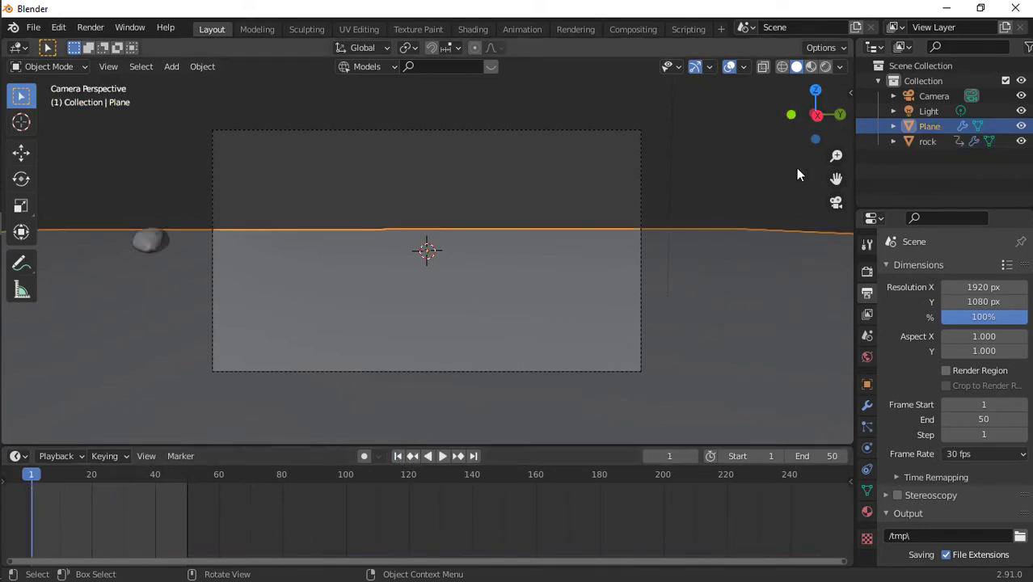
left_click(825, 66)
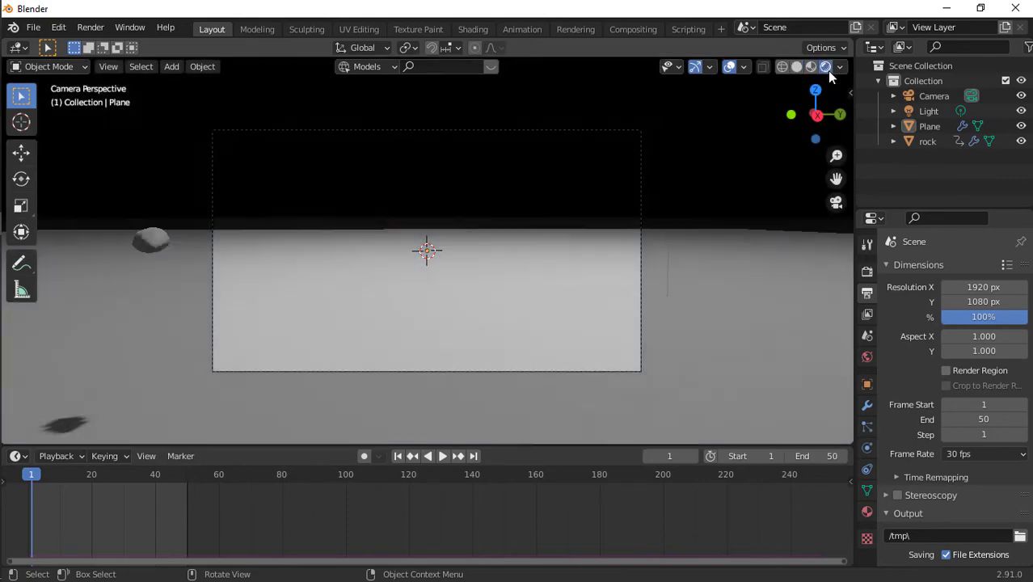
left_click(868, 270)
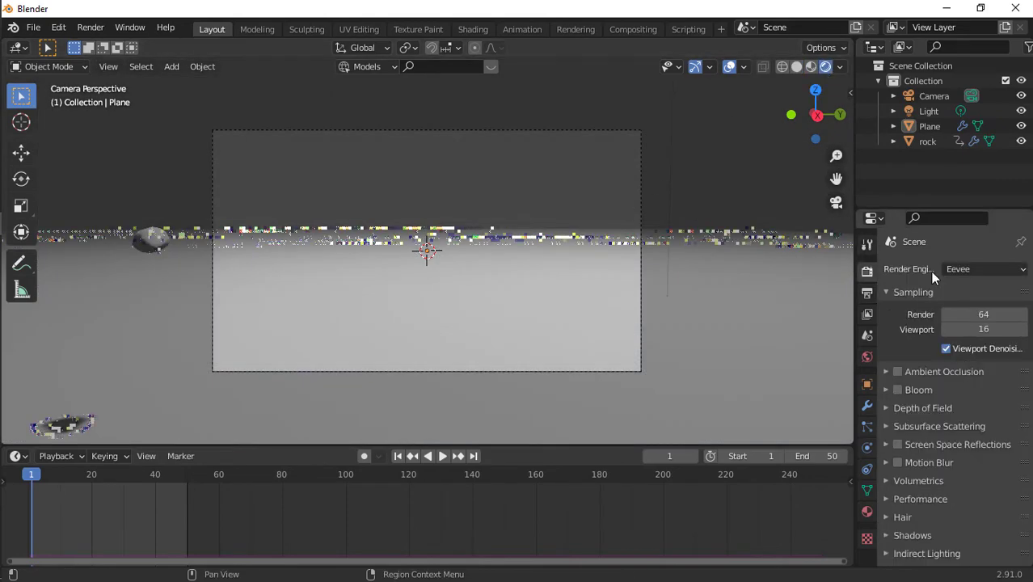
left_click(953, 268)
left_click(970, 305)
left_click(973, 311)
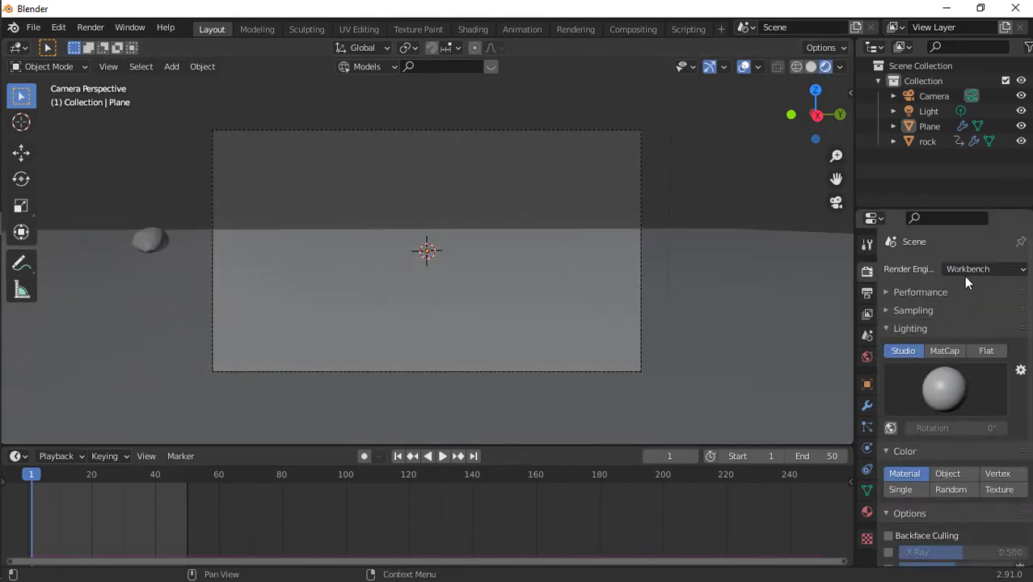
left_click(956, 267)
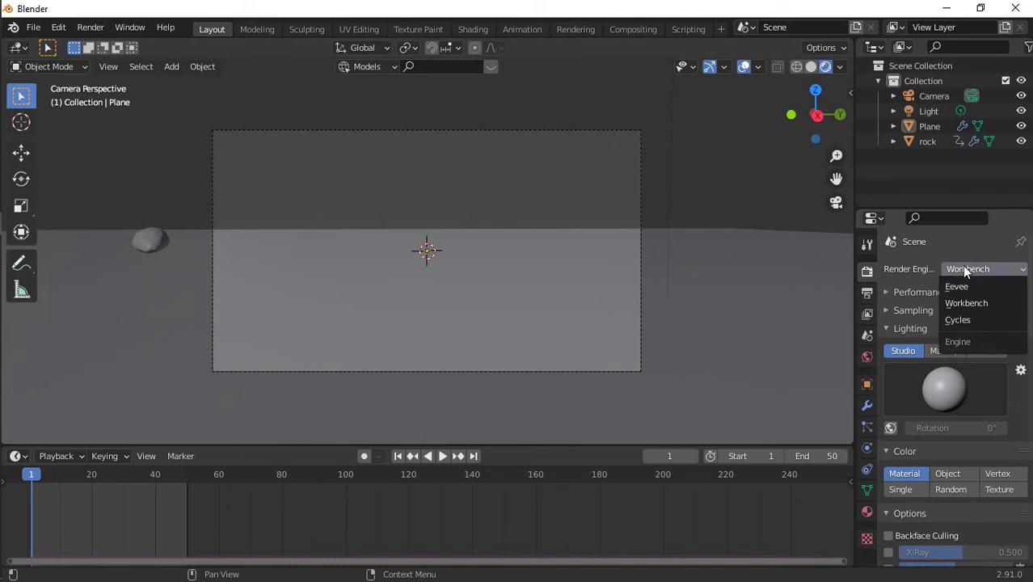
left_click(970, 321)
- Assign an Environment Texture to the world background's color
left_click(867, 356)
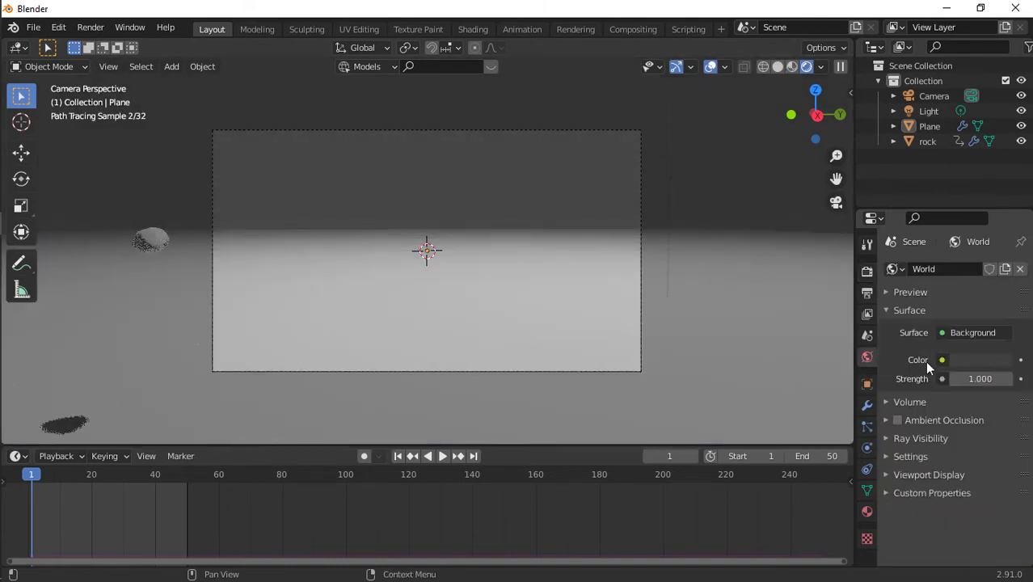
left_click(942, 360)
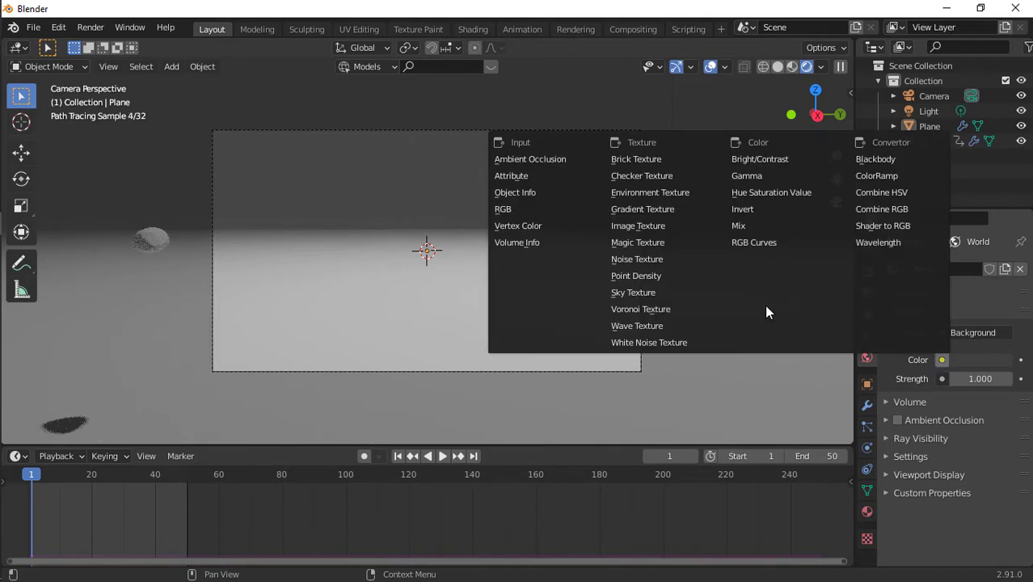
left_click(643, 194)
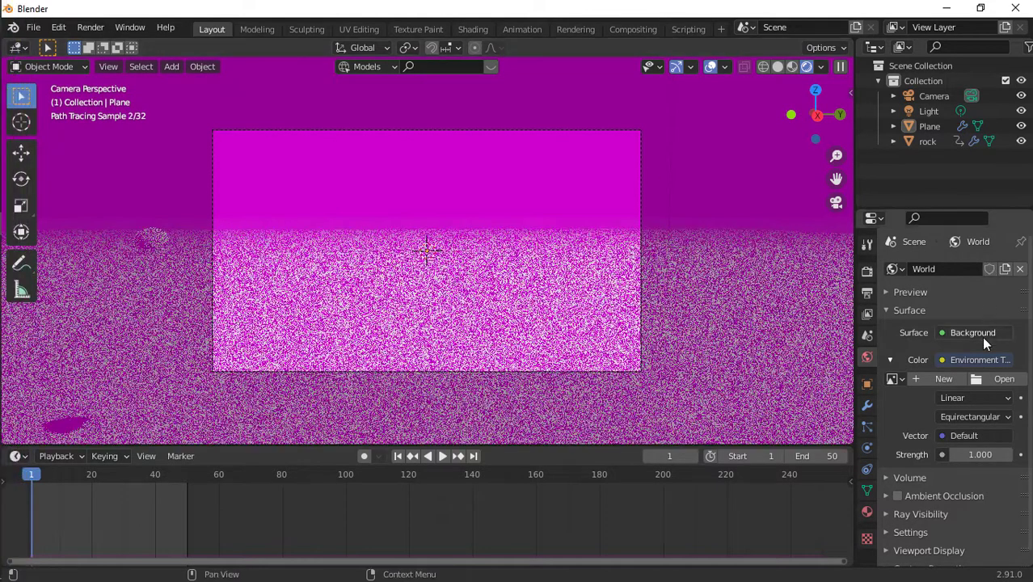
- Load qwantani_2k.hdr as the environment image, filtering the Downloads folder by "hdr" to find it
left_click(994, 385)
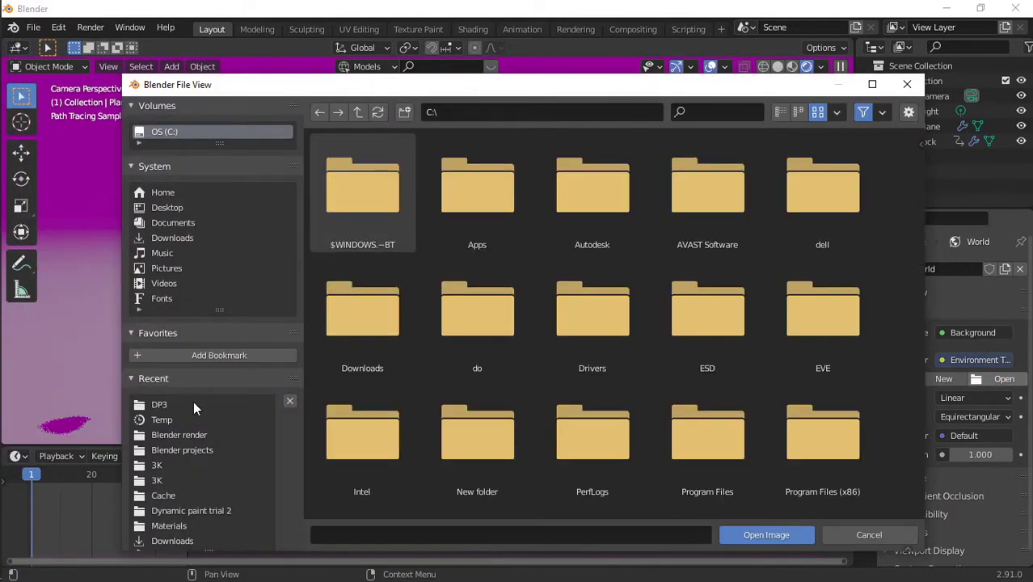
left_click(189, 237)
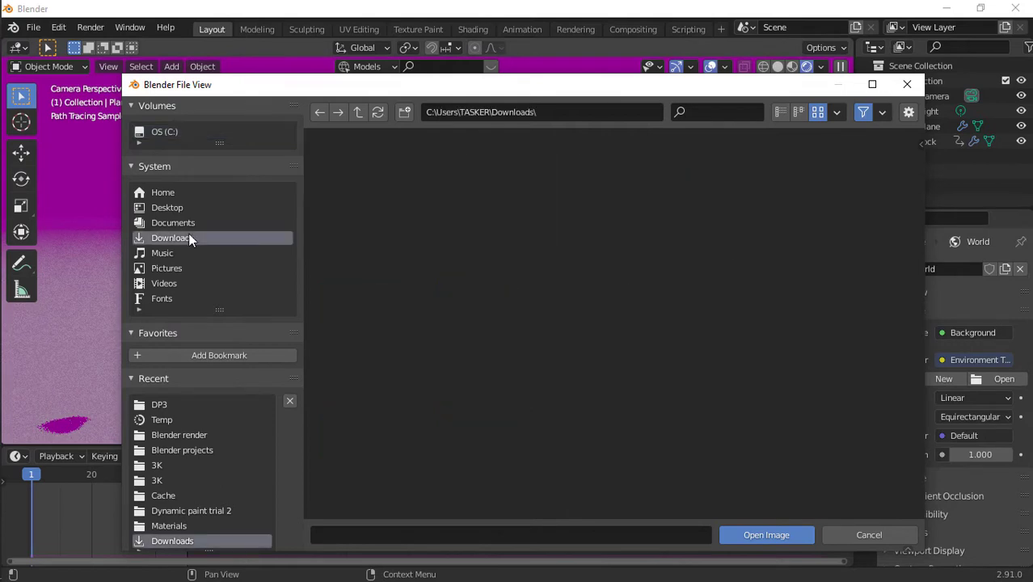
left_click(707, 110)
type("dow")
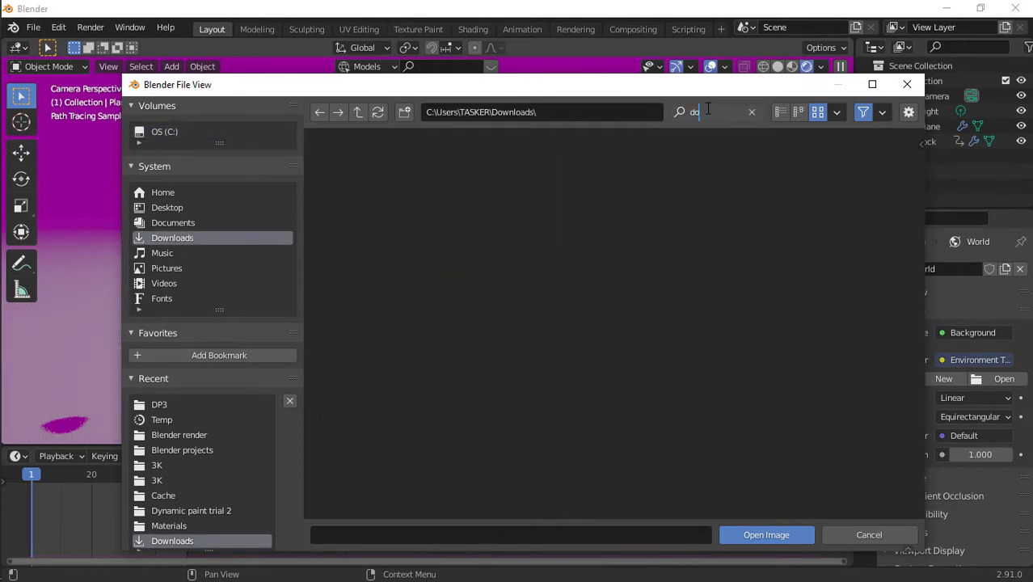
key("BackSpace")
key("BackSpace")
key("BackSpace")
key("BackSpace")
type("hdr")
key("Return")
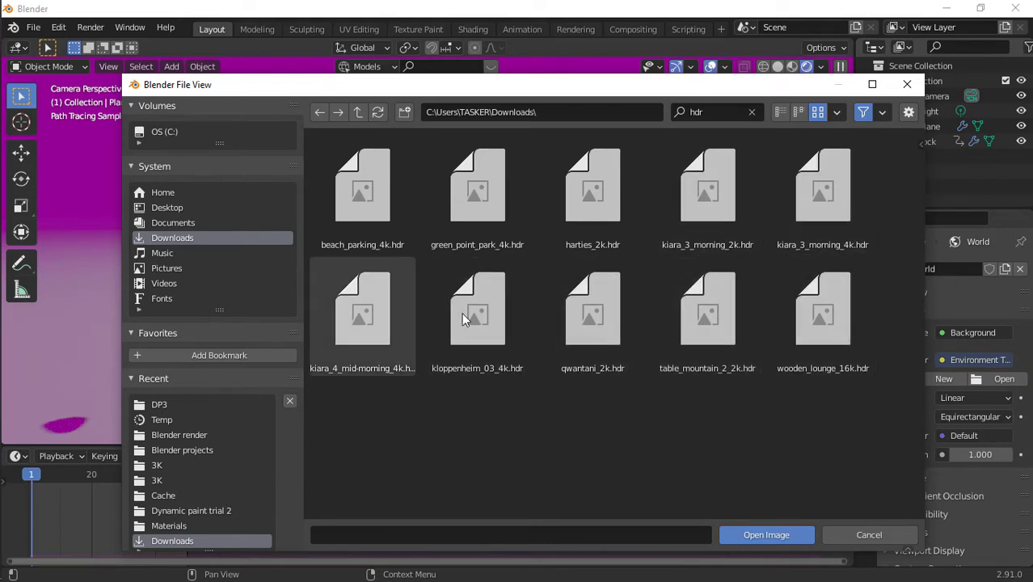
double_click(603, 299)
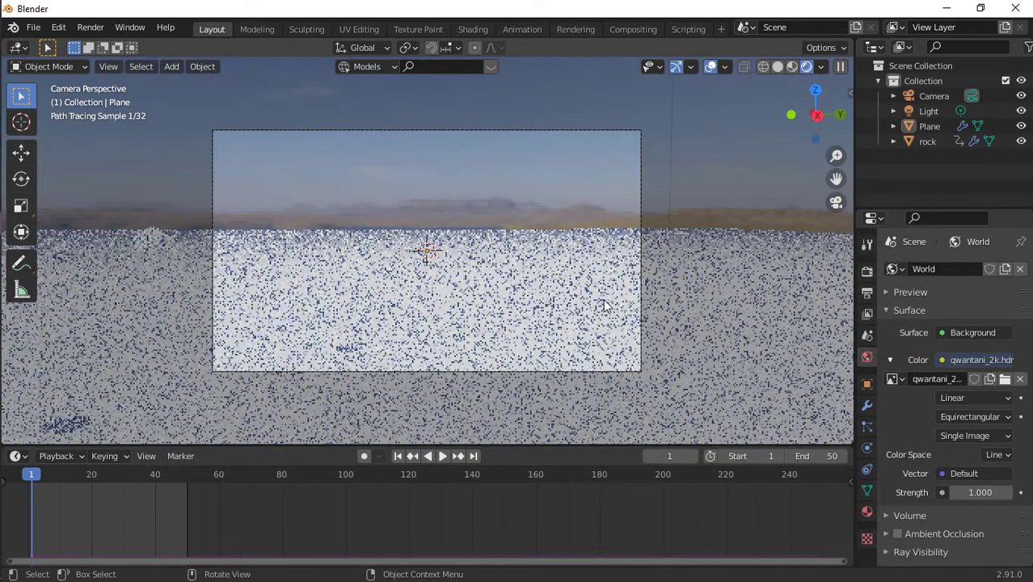
- Switch to the Shading workspace with a rendered camera view, and show the World shader nodes
left_click(604, 306)
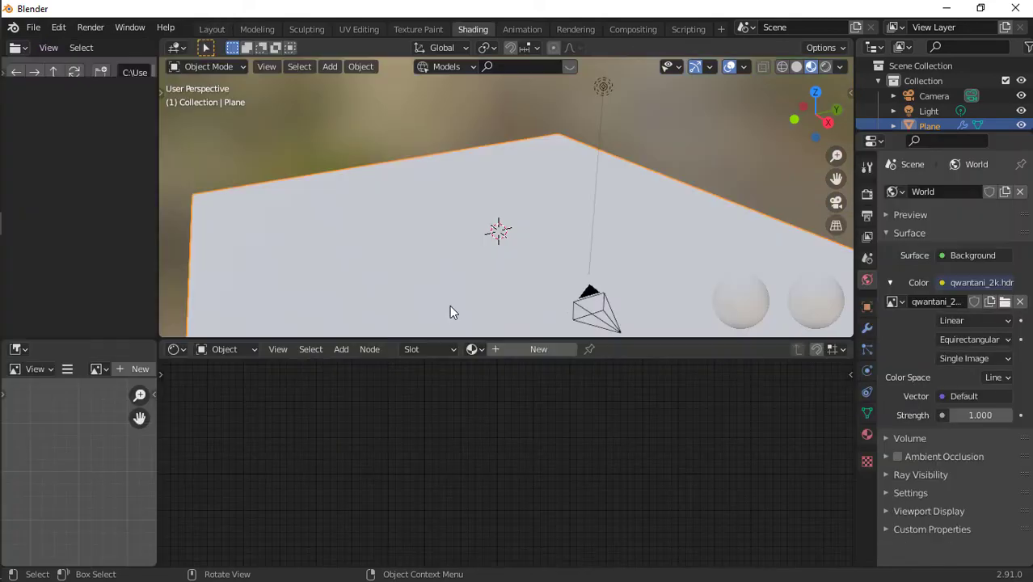
left_click(823, 67)
left_click(836, 203)
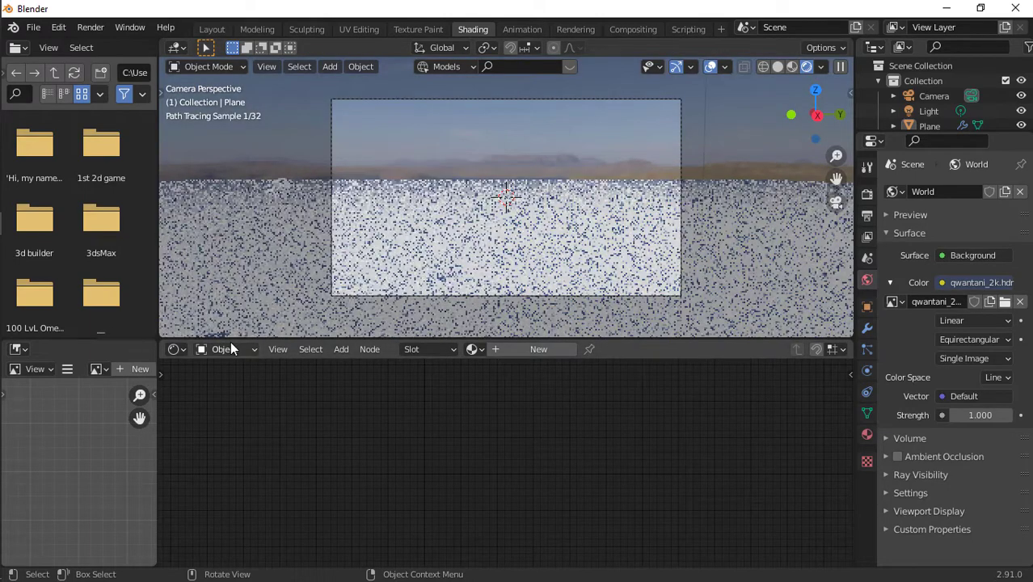
left_click(231, 344)
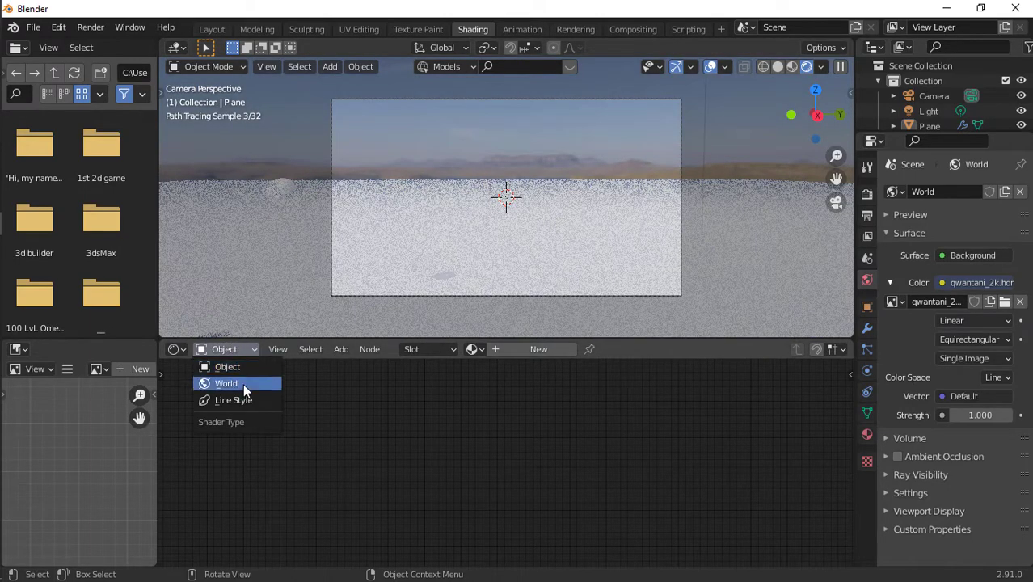
left_click(242, 384)
- Add Texture Coordinate and Mapping nodes to the qwantani_2k.hdr environment texture node
left_click(343, 373)
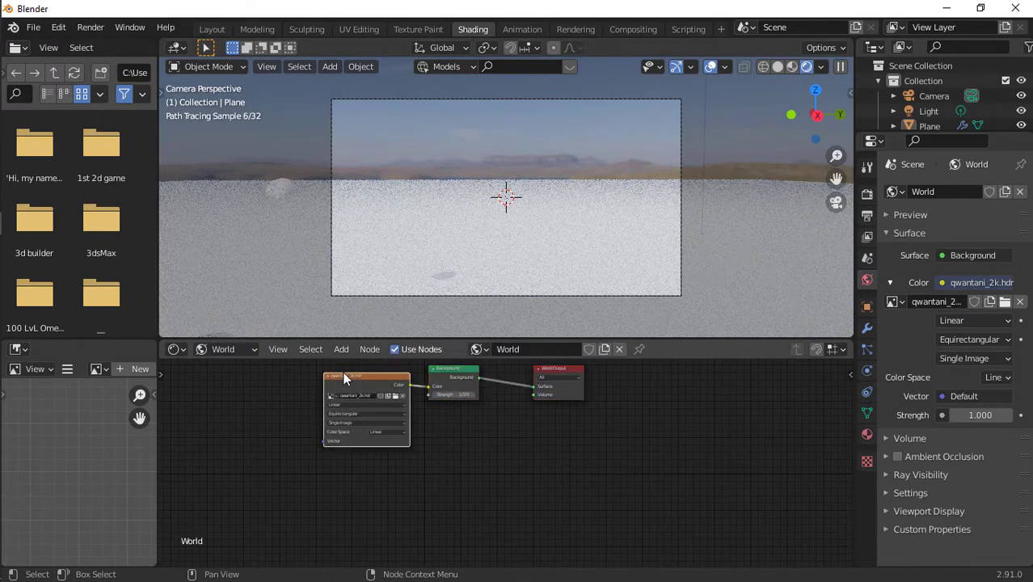
key("ctrl+shift+t")
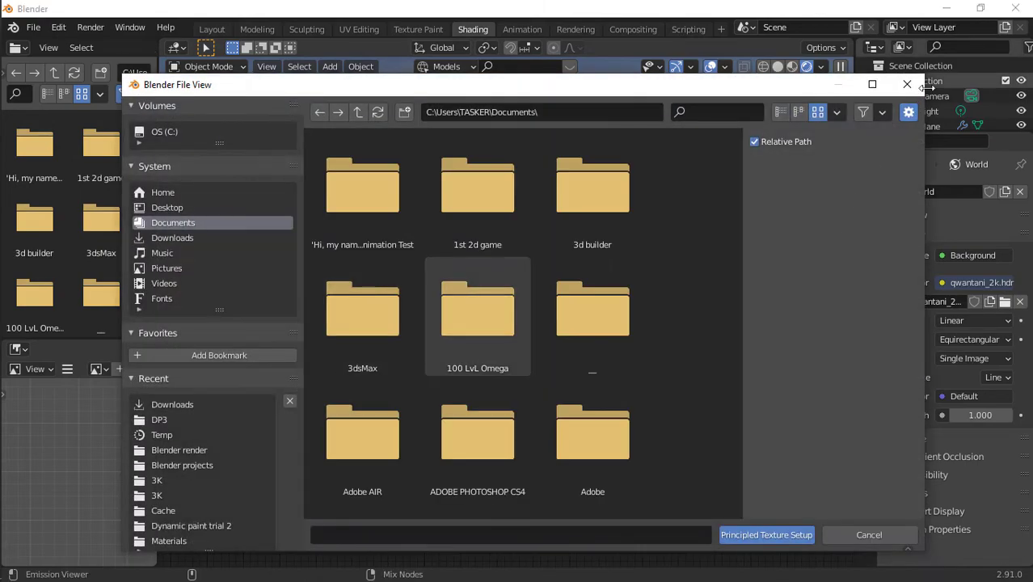
left_click(907, 86)
key("ctrl+t")
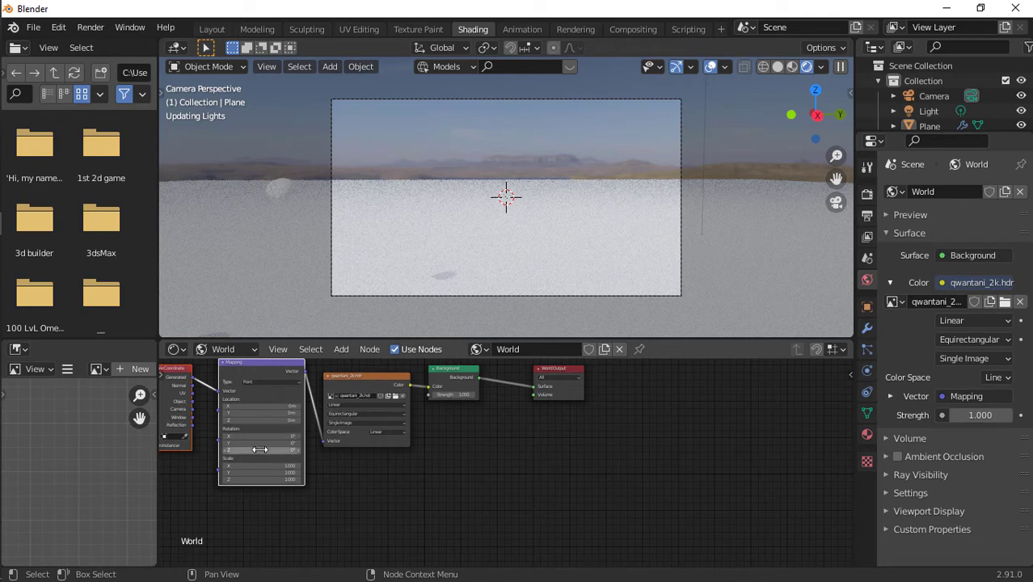
- Rotate the environment in the Mapping node to about 22° on Y and about 62° on Z
left_click_drag(234, 438, 260, 438)
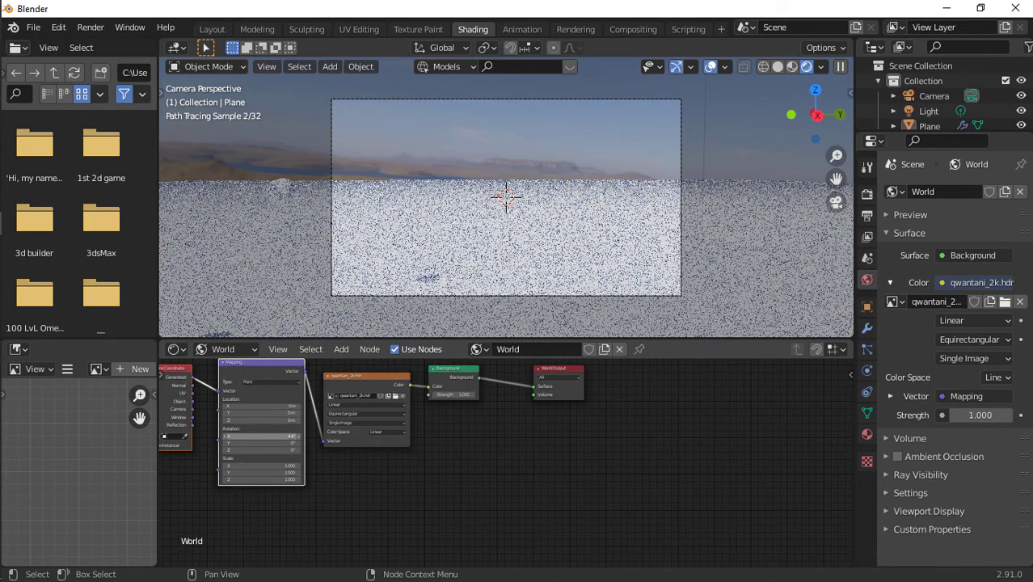
key("ctrl+z")
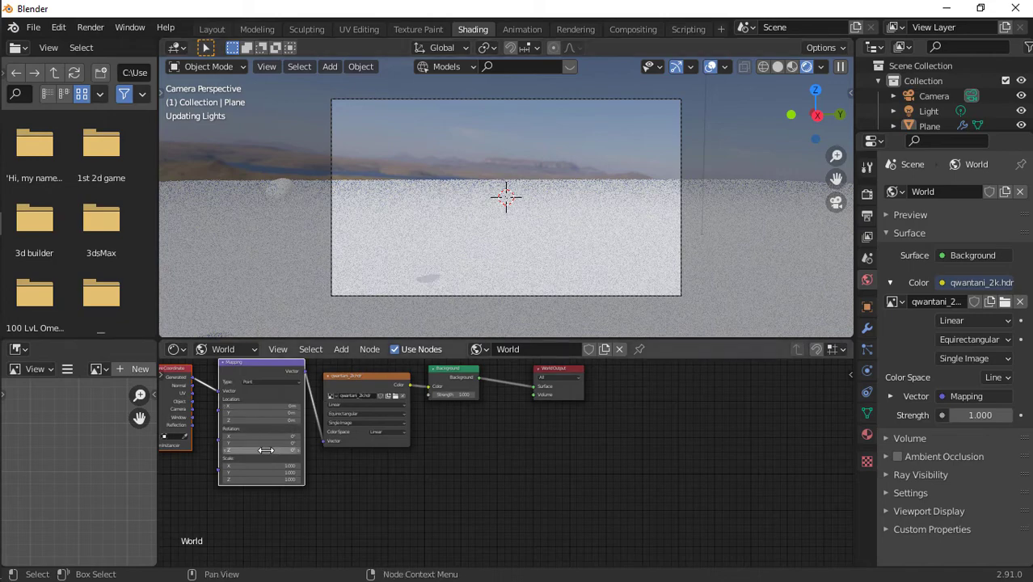
left_click_drag(261, 450, 279, 449)
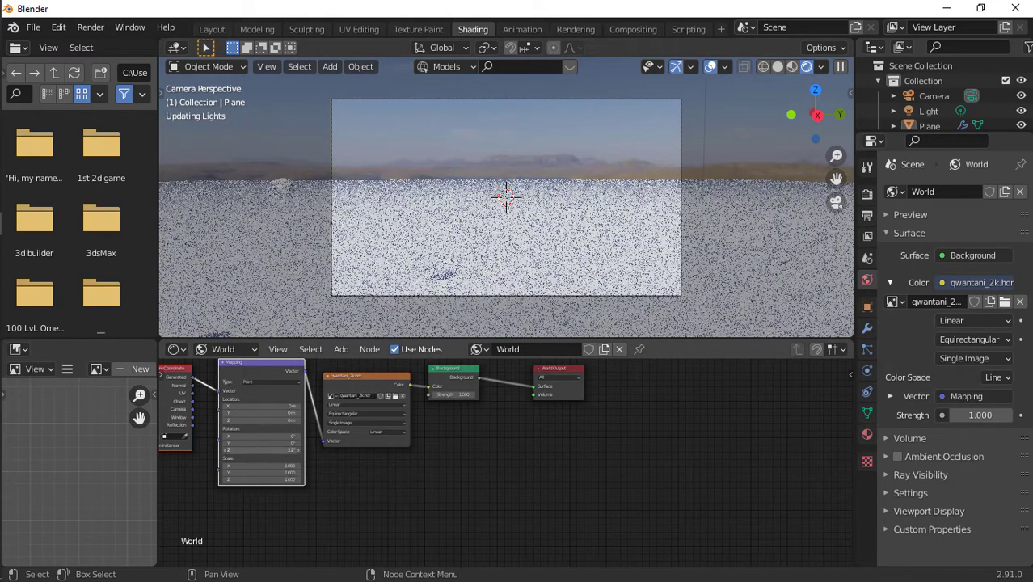
left_click(362, 422)
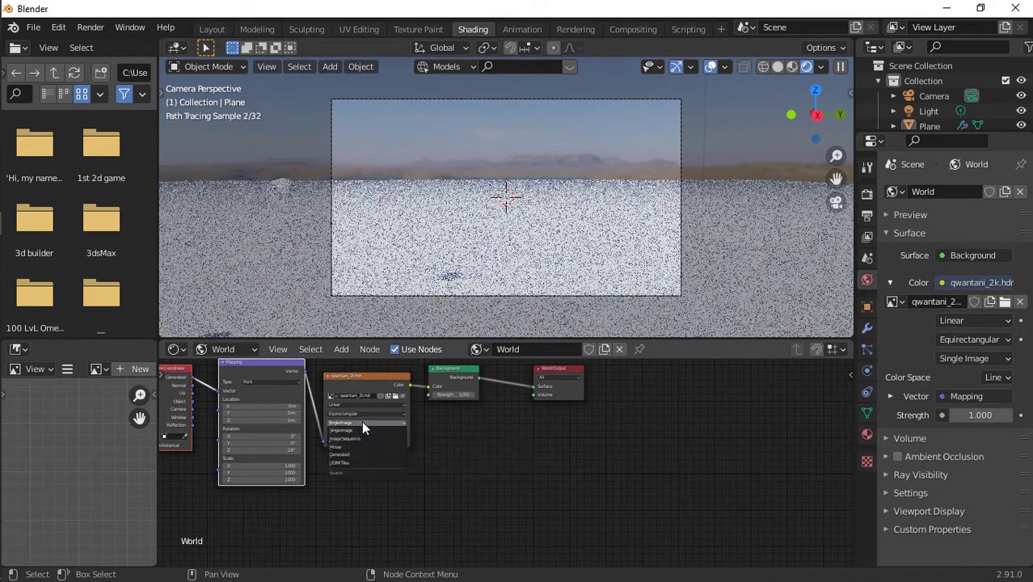
left_click_drag(272, 444, 319, 444)
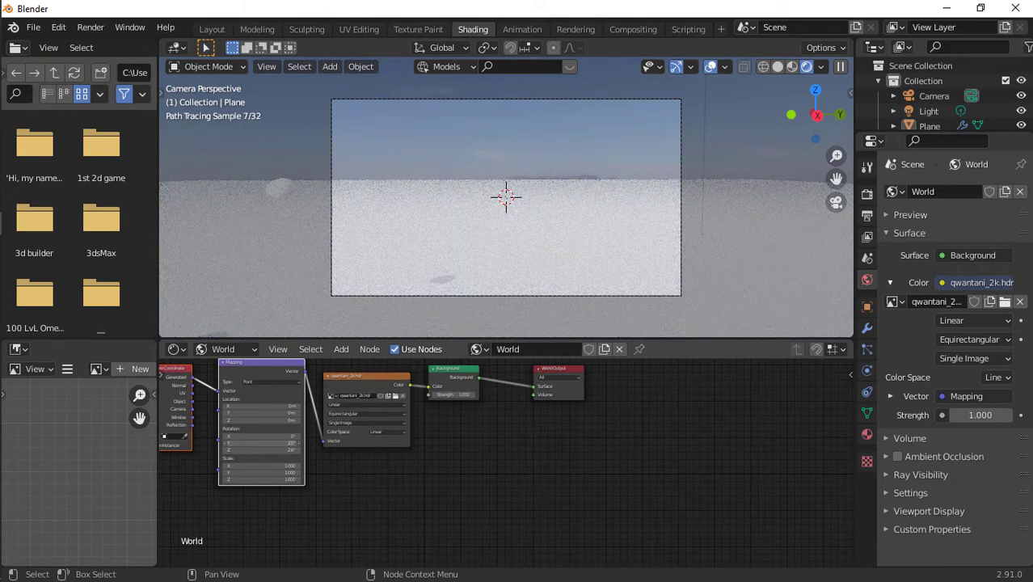
left_click(261, 443)
type("20")
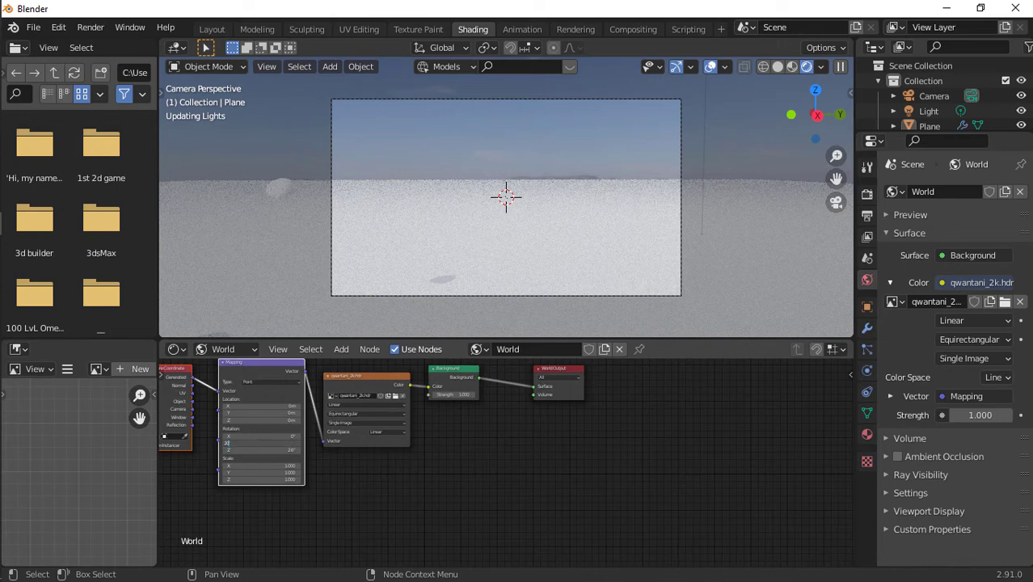
key("Return")
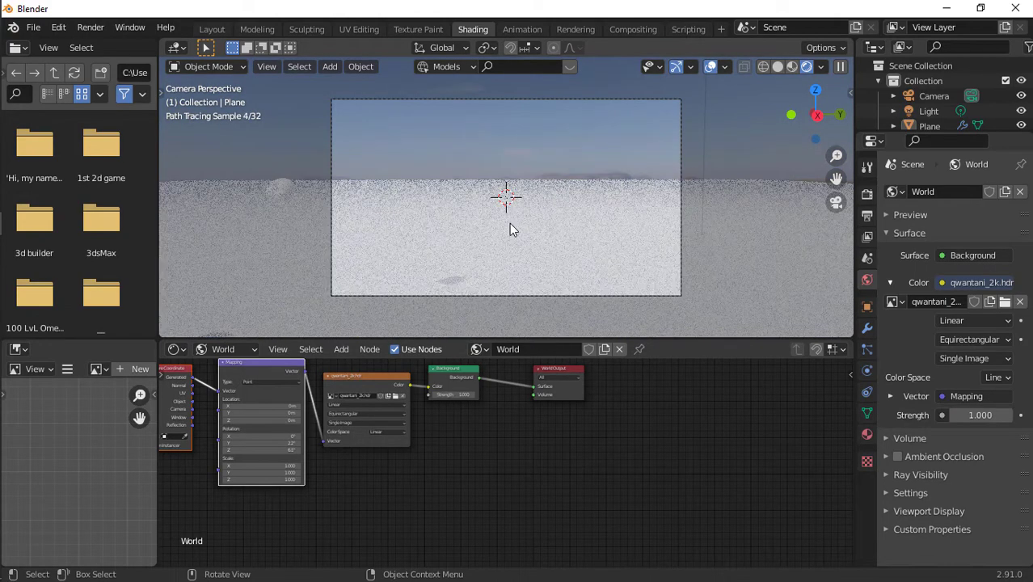
- Create a new material for the plane in the object shader nodes and select its Principled BSDF node
left_click(509, 223)
left_click(223, 349)
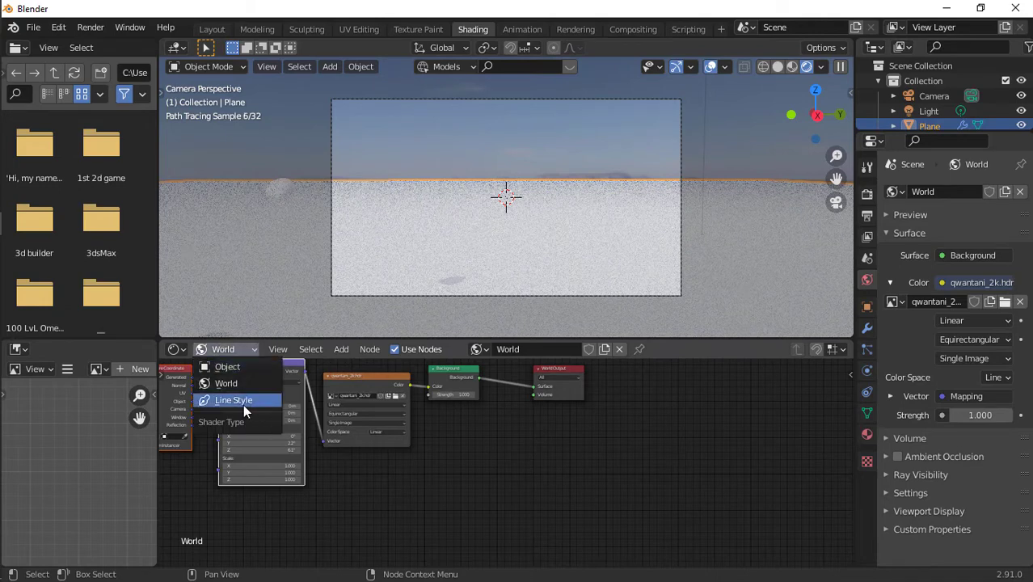
left_click(219, 368)
left_click(525, 349)
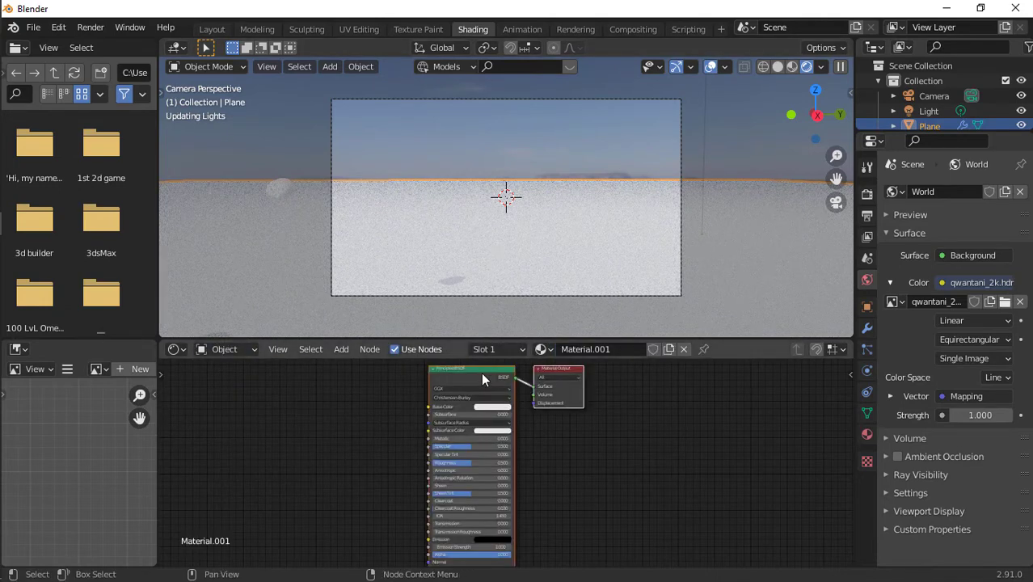
left_click(483, 373)
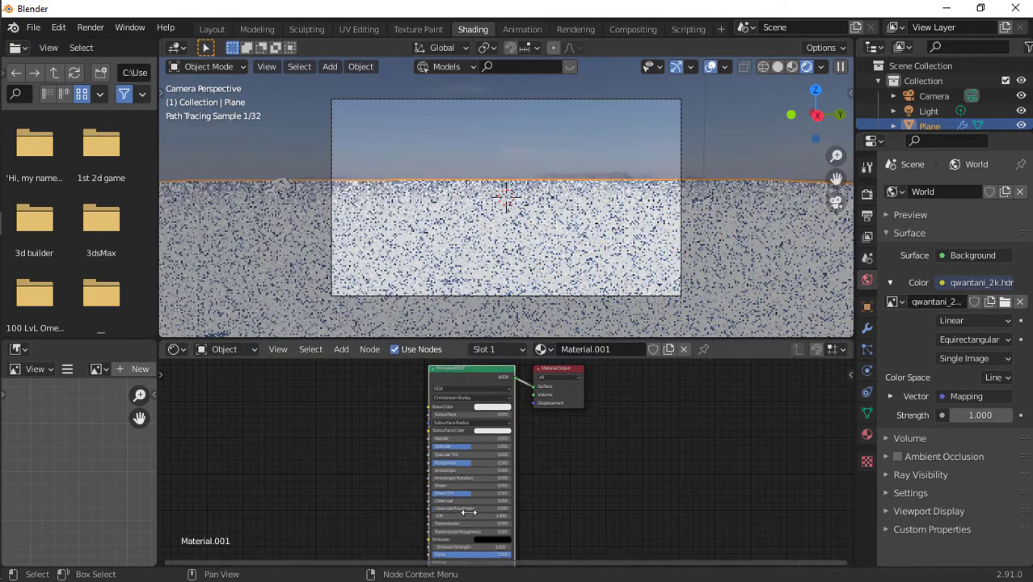
scroll(473, 535, "down", 2)
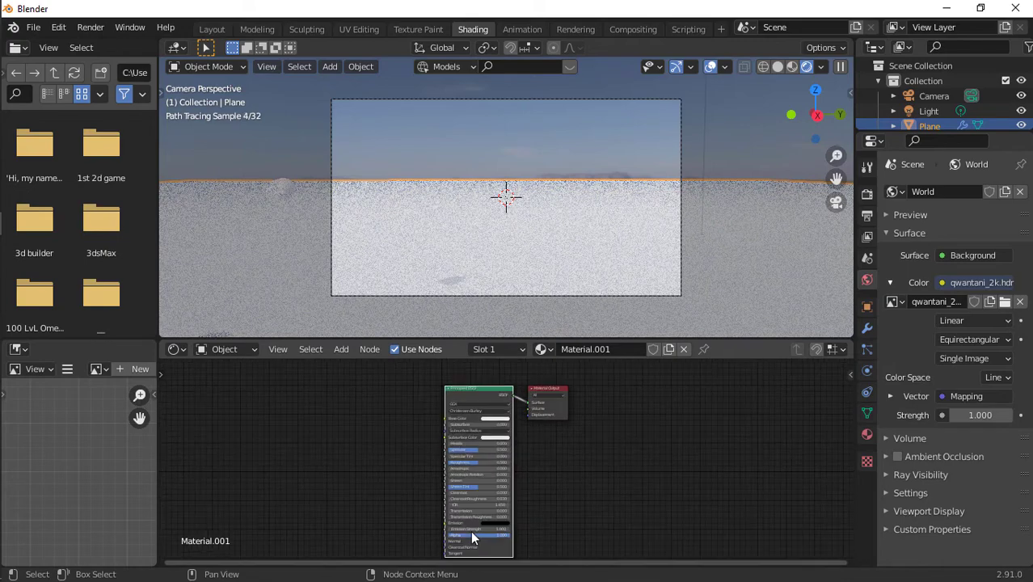
- Make the water plane's Principled BSDF transparent and glossy with Transmission 1.000, Roughness 0.000 and Metallic 0.141
scroll(472, 531, "up", 5)
left_click_drag(443, 538, 544, 539)
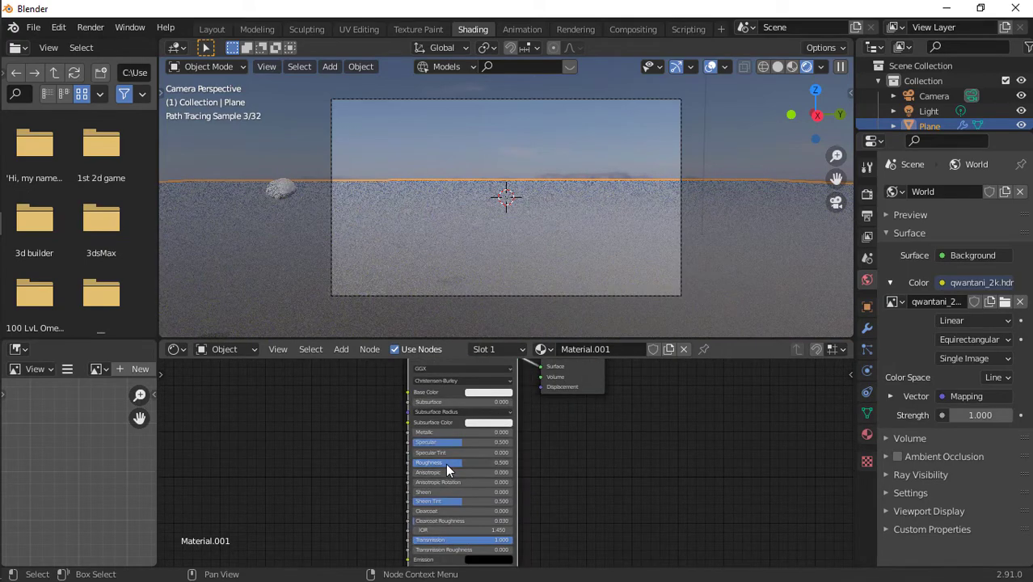
left_click_drag(447, 470, 400, 470)
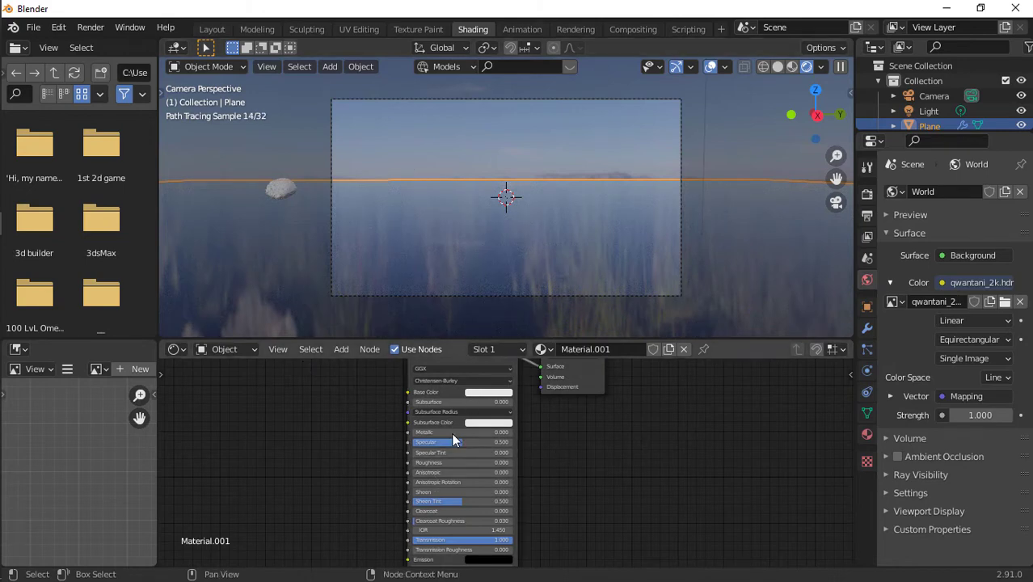
left_click_drag(450, 432, 464, 433)
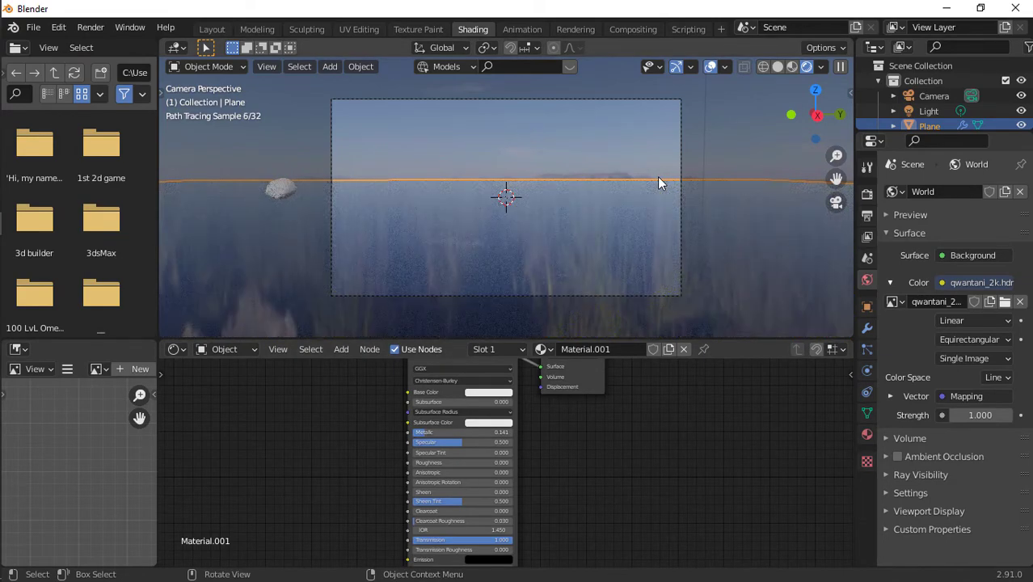
- Select the rock and create a new material for it in the shader nodes
left_click(283, 188)
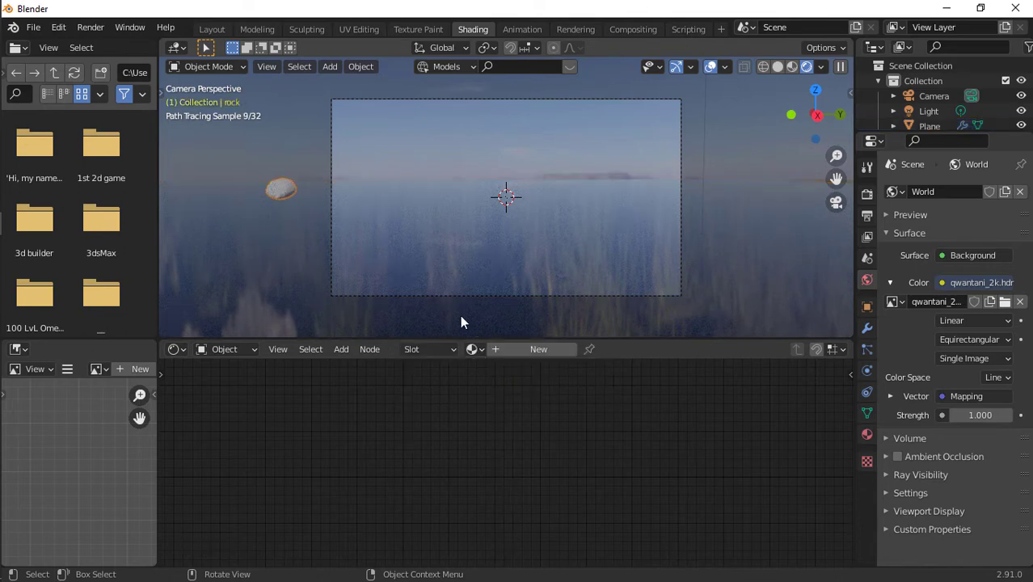
left_click(518, 349)
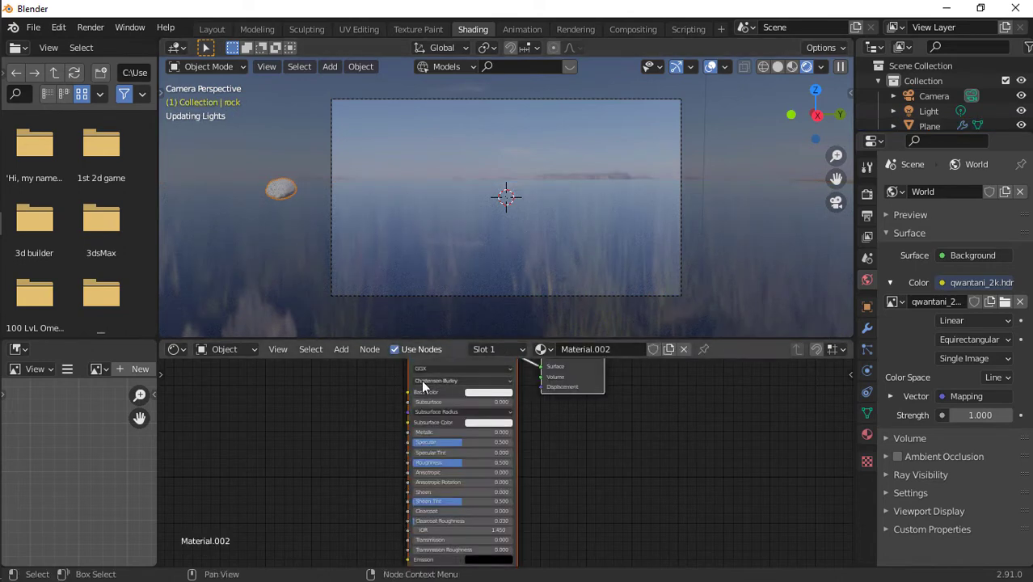
left_click(638, 445)
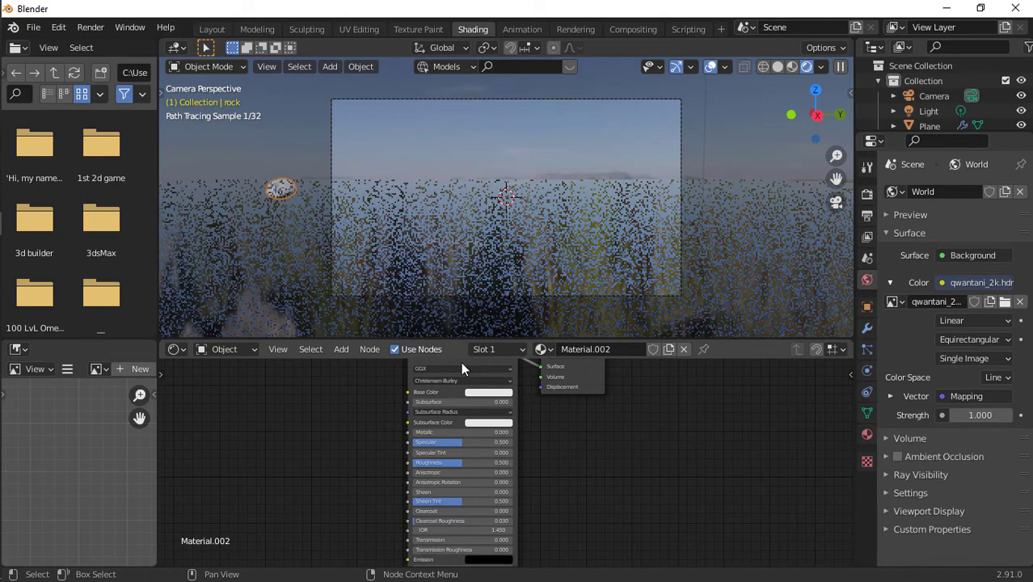
- Run Principled Texture Setup on the rock's Principled BSDF with the Materials folder images from concrete_floor_01_diff_1k.jpg through the concrete_floor_02_AO map
key("ctrl+shift+t")
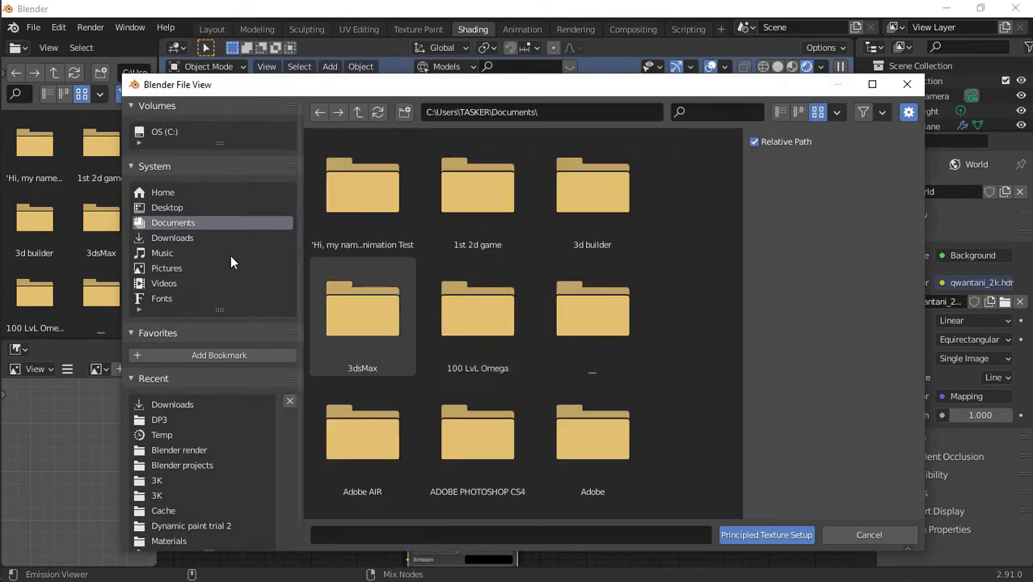
left_click(183, 541)
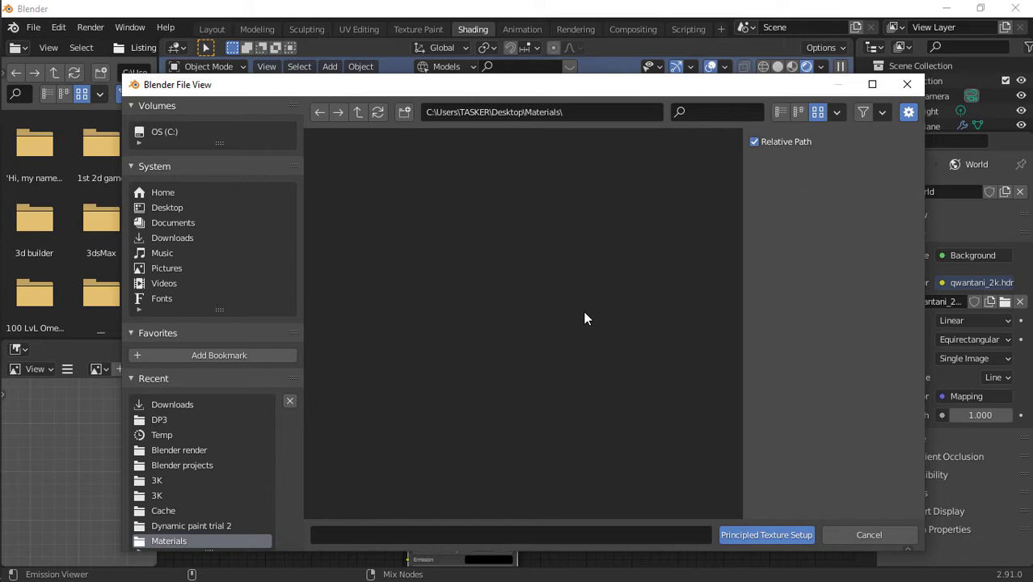
scroll(586, 317, "down", 10)
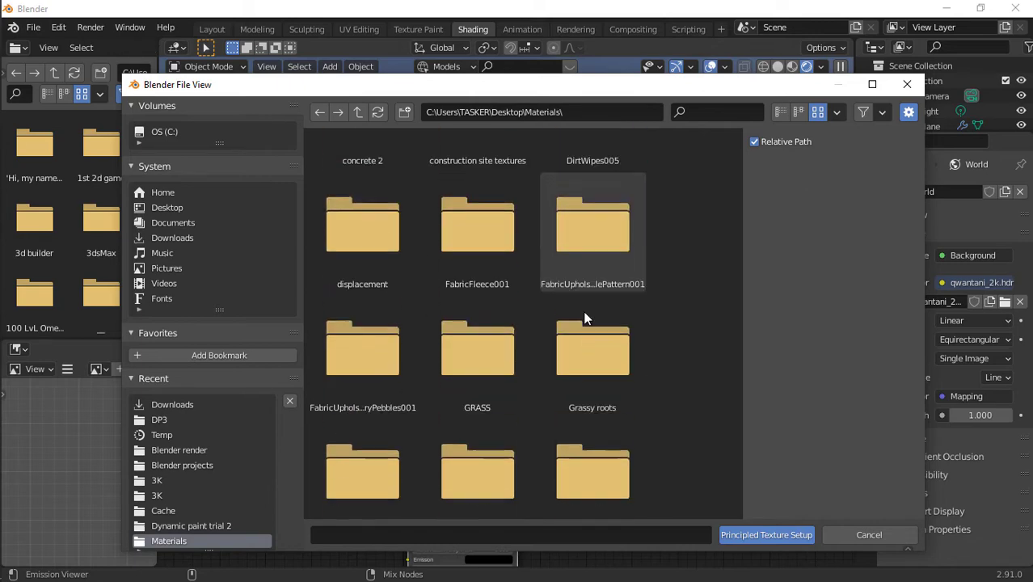
scroll(585, 318, "down", 8)
scroll(586, 318, "up", 4)
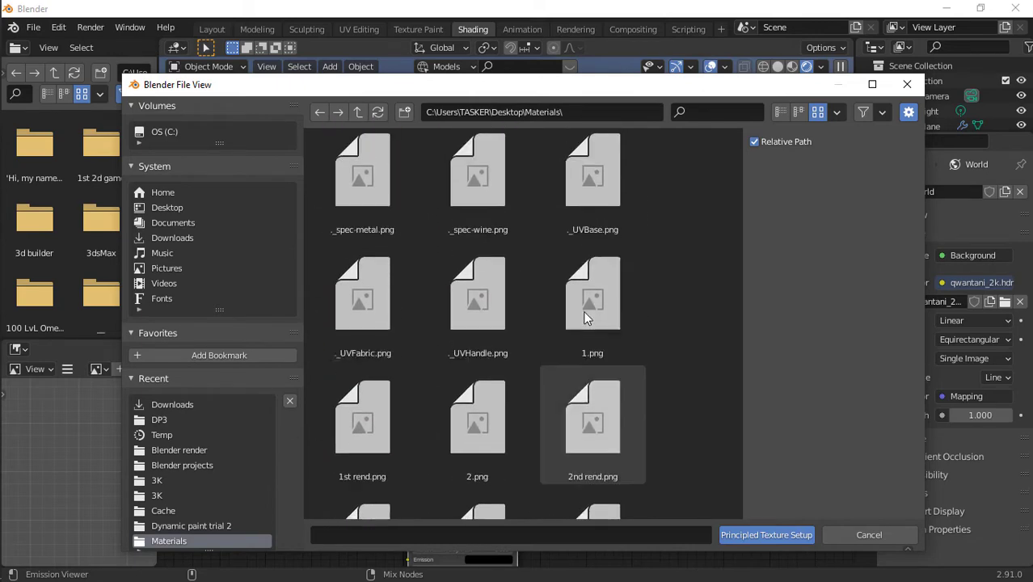
scroll(585, 318, "up", 2)
scroll(585, 317, "down", 6)
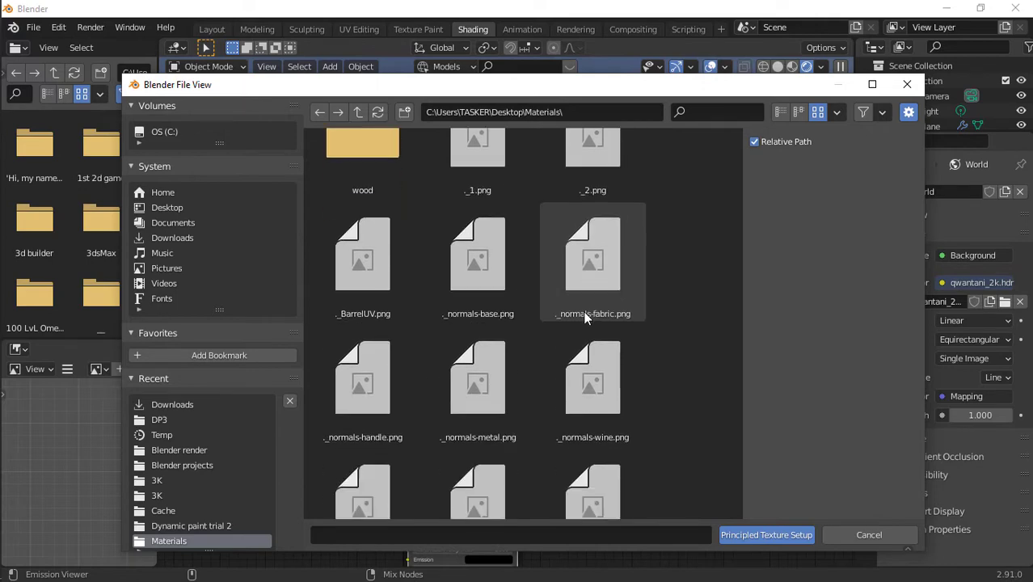
scroll(586, 318, "down", 10)
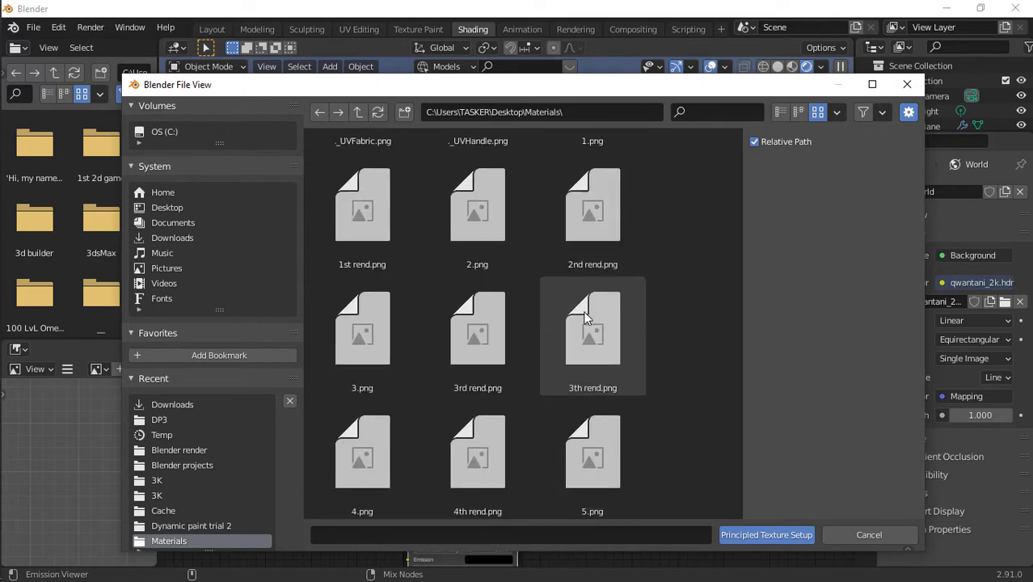
scroll(582, 310, "down", 5)
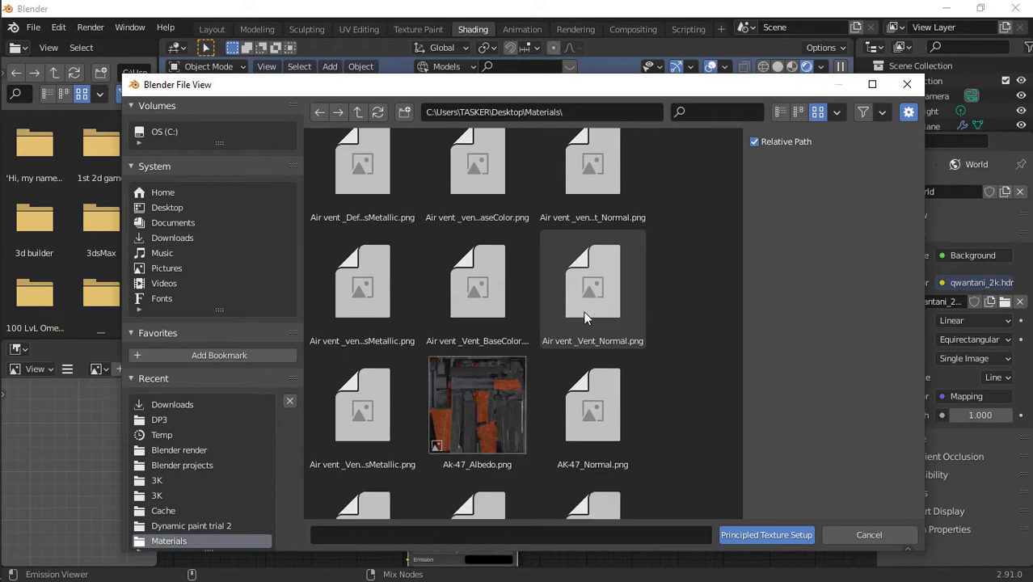
scroll(583, 310, "down", 12)
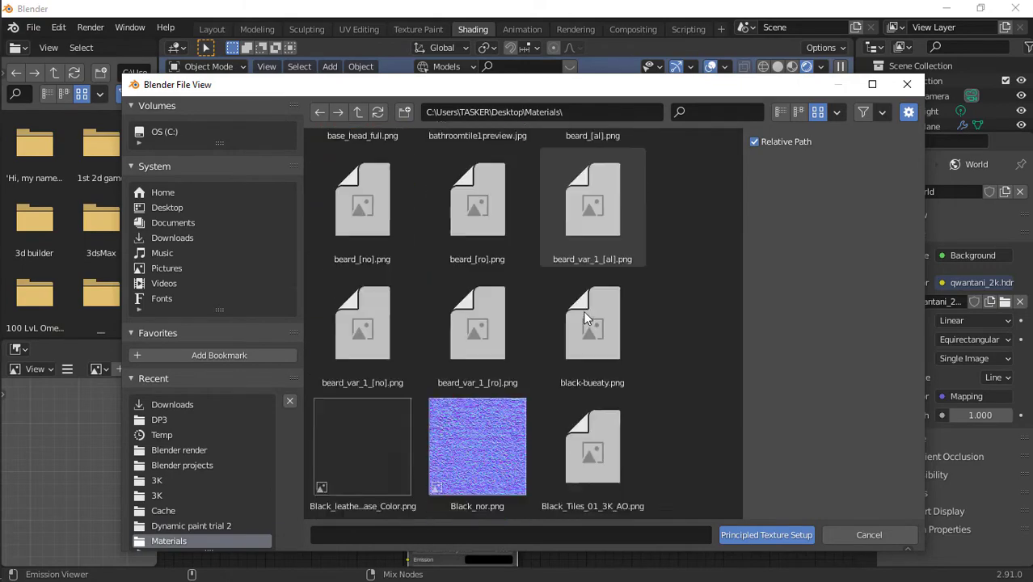
scroll(585, 312, "down", 12)
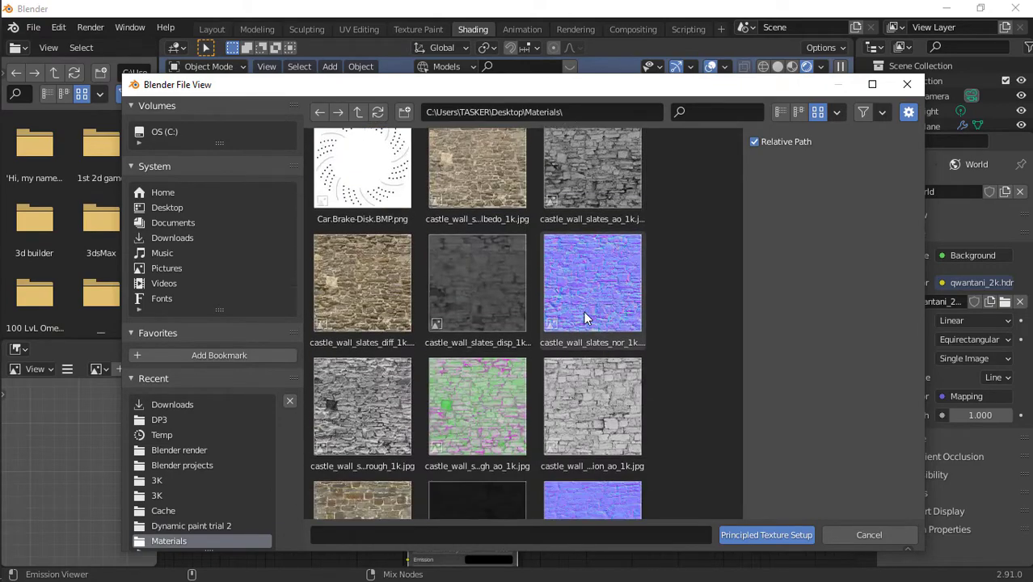
scroll(583, 310, "down", 3)
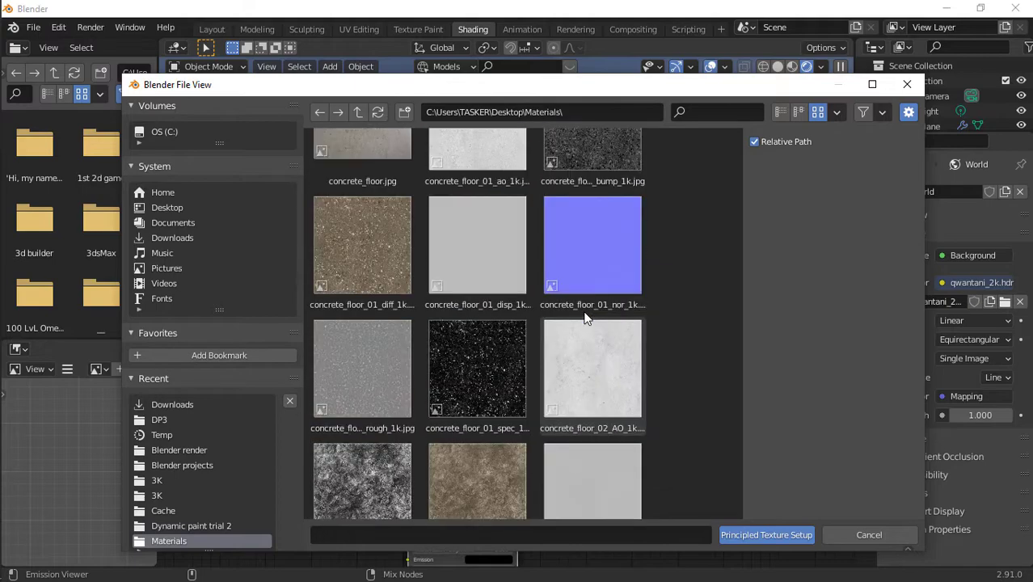
scroll(583, 310, "up", 2)
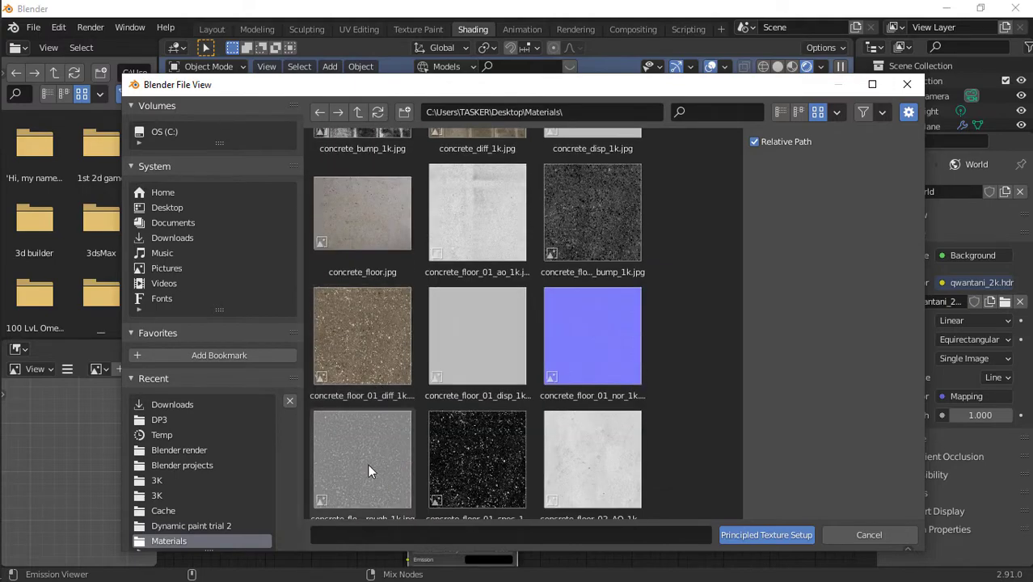
scroll(368, 463, "down", 5)
scroll(370, 469, "up", 3)
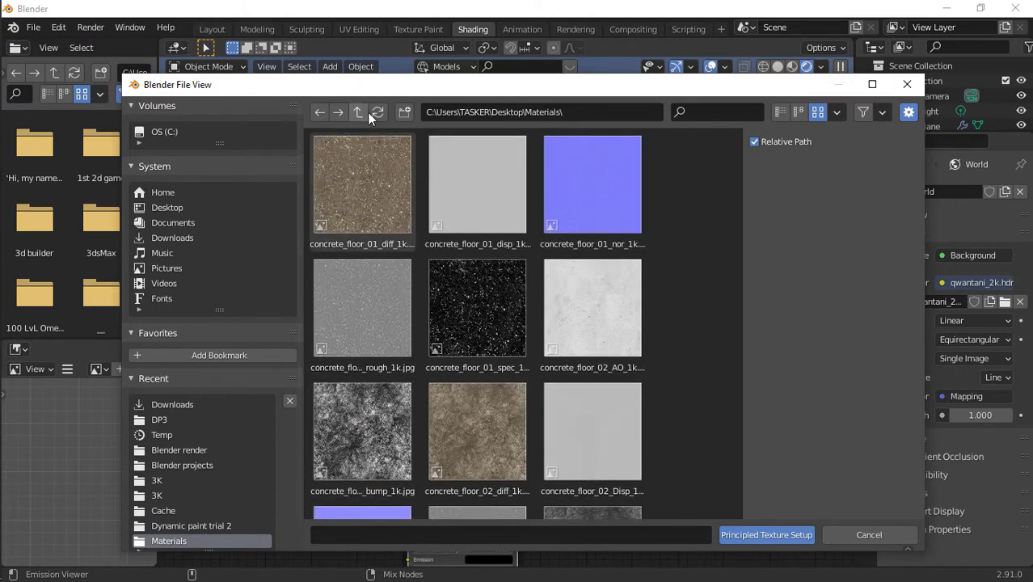
left_click(367, 155)
left_click(571, 303, "shift")
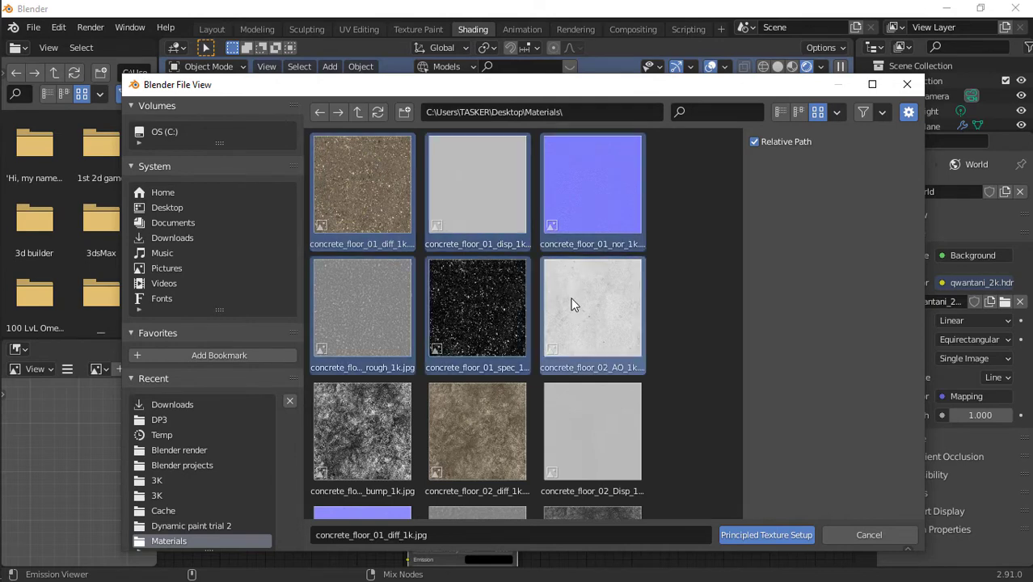
key("Return")
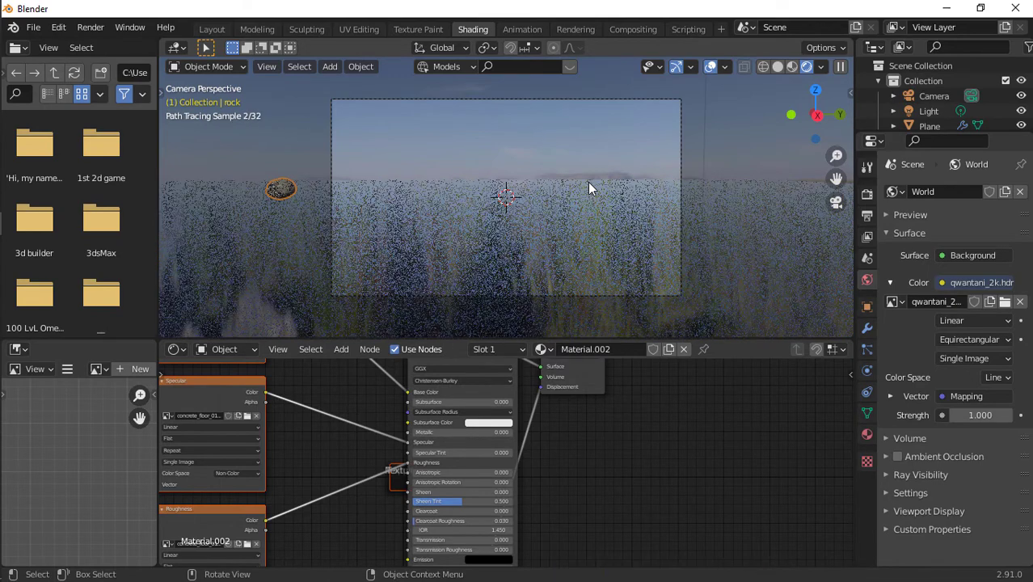
- Isolate the rock in local view and unwrap its mesh in Edit Mode
key("KP_Divide")
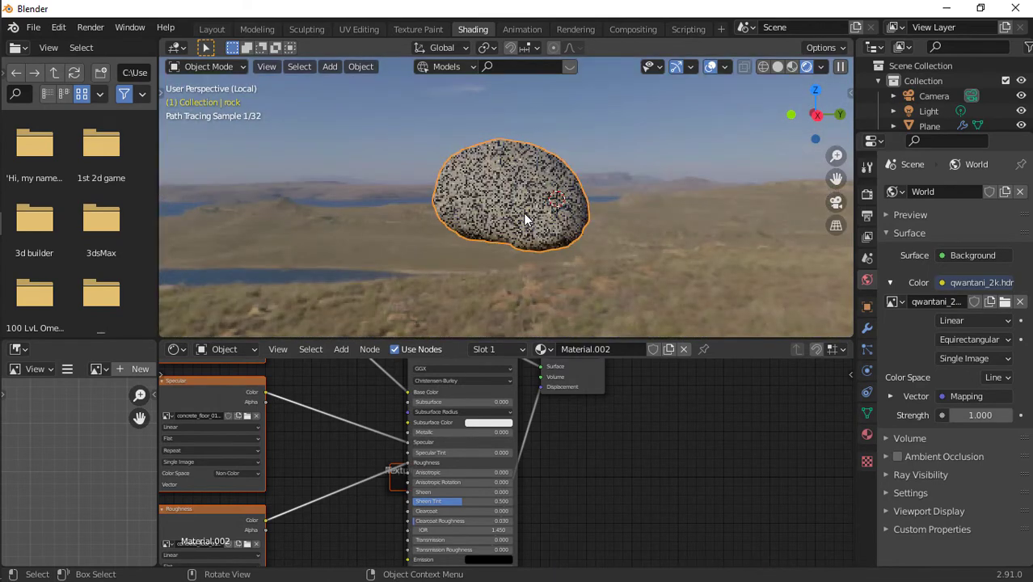
scroll(523, 213, "up", 3)
scroll(524, 213, "up", 2)
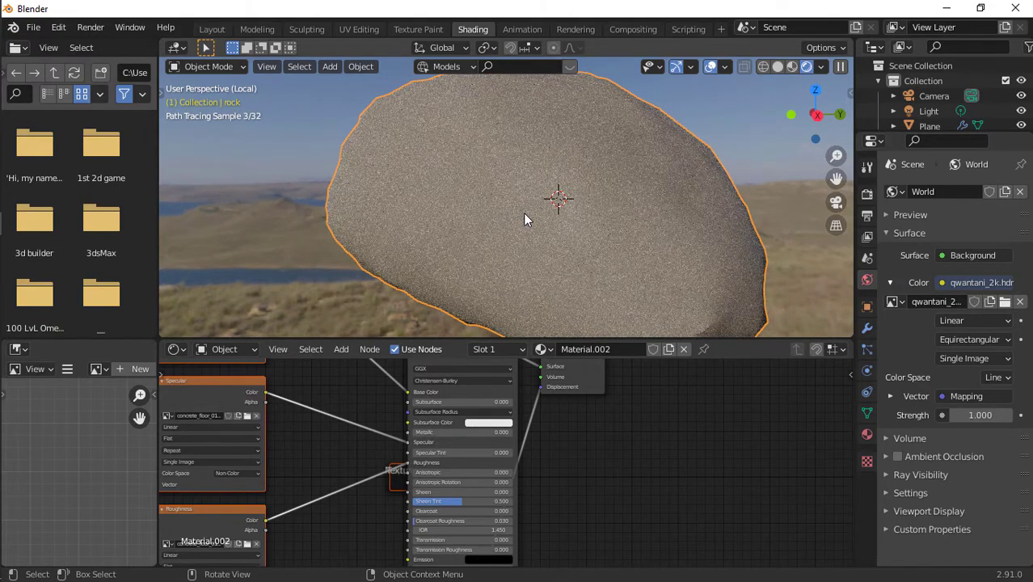
key("Tab")
key("u")
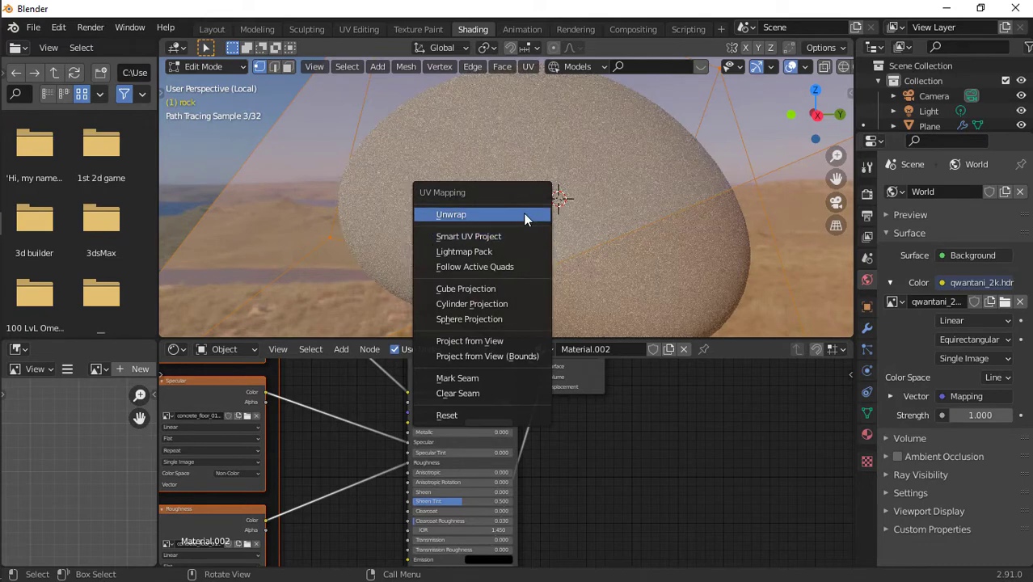
left_click(524, 214)
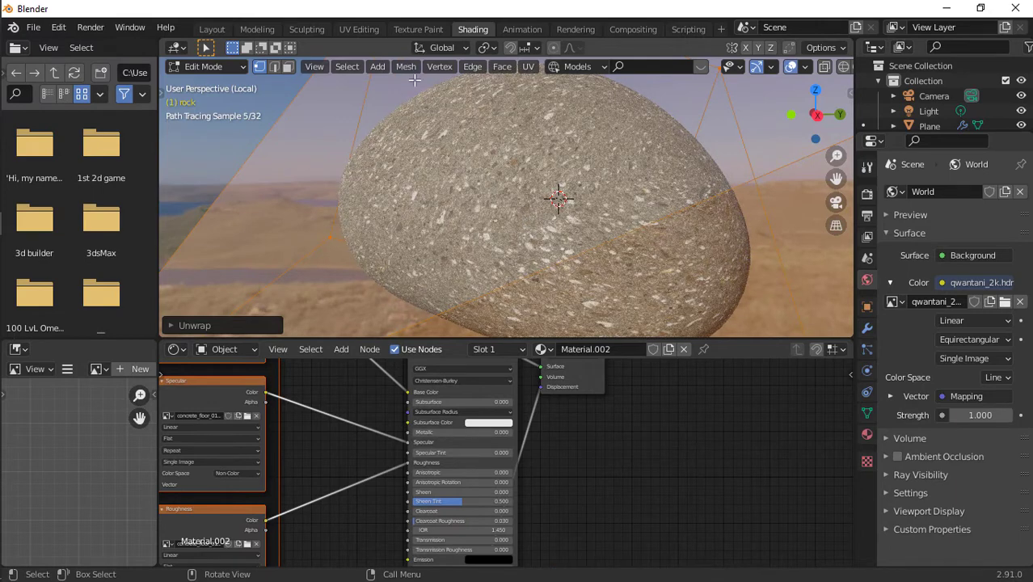
- Shrink the rock's UV square in the UV Editing workspace to a little under half the tile width, and check it in the Shading workspace
left_click(347, 32)
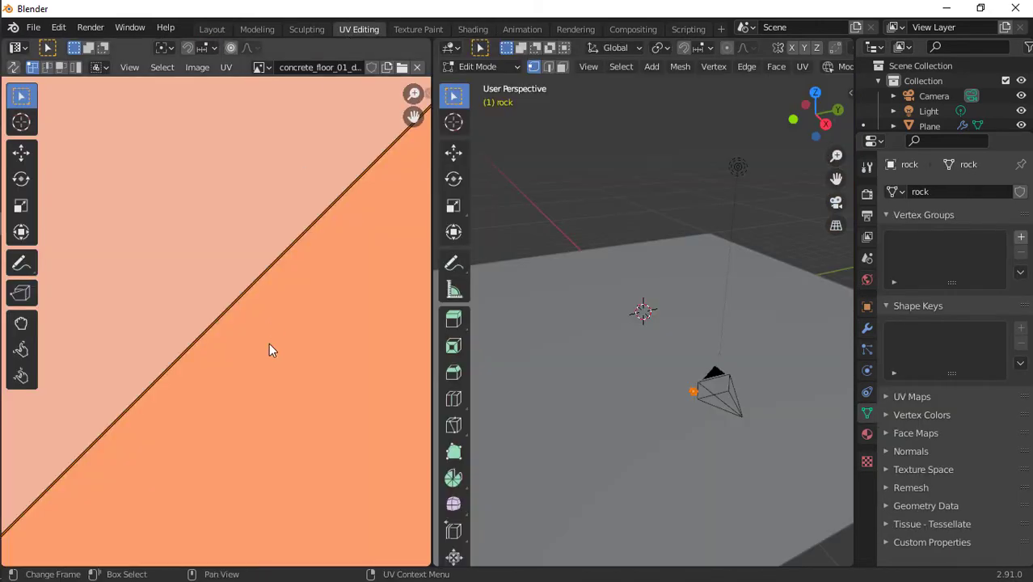
scroll(268, 343, "down", 8)
scroll(270, 350, "up", 6)
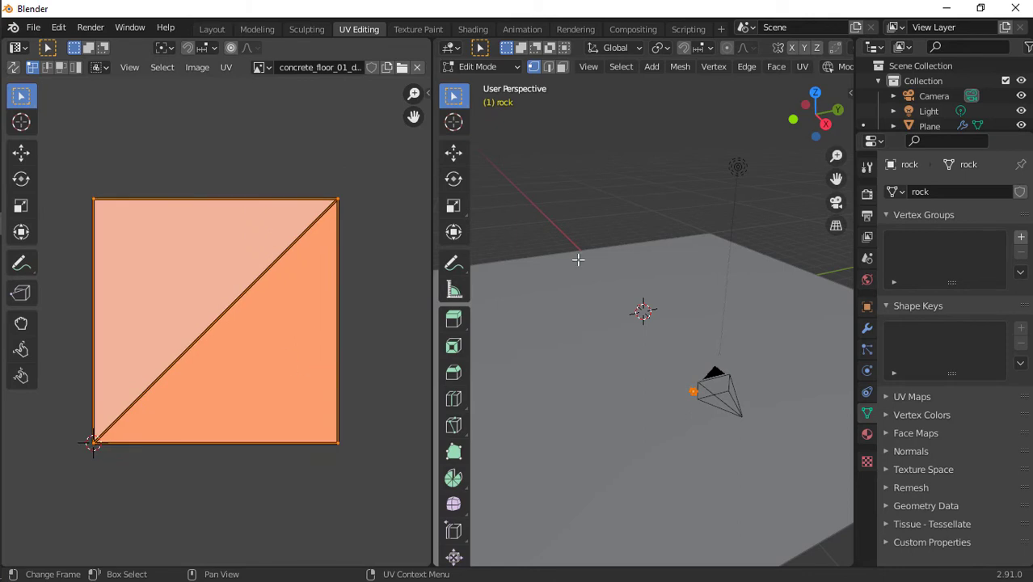
key("s")
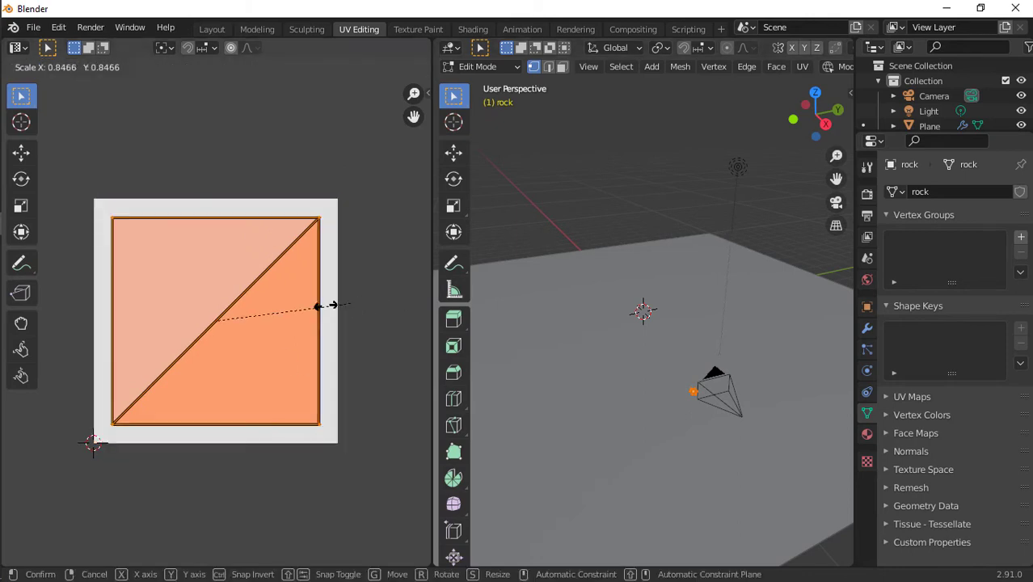
left_click(284, 311)
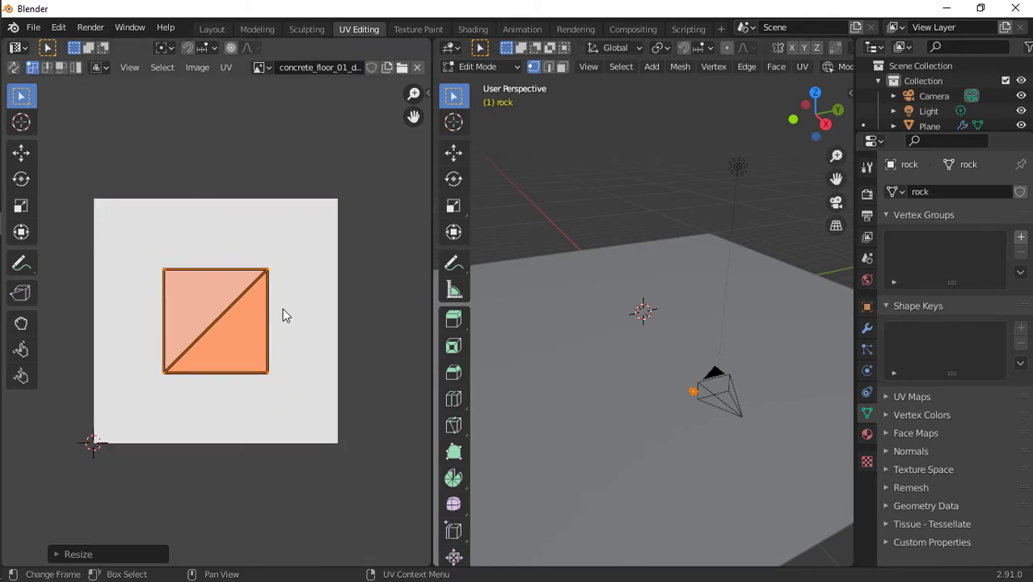
left_click(459, 33)
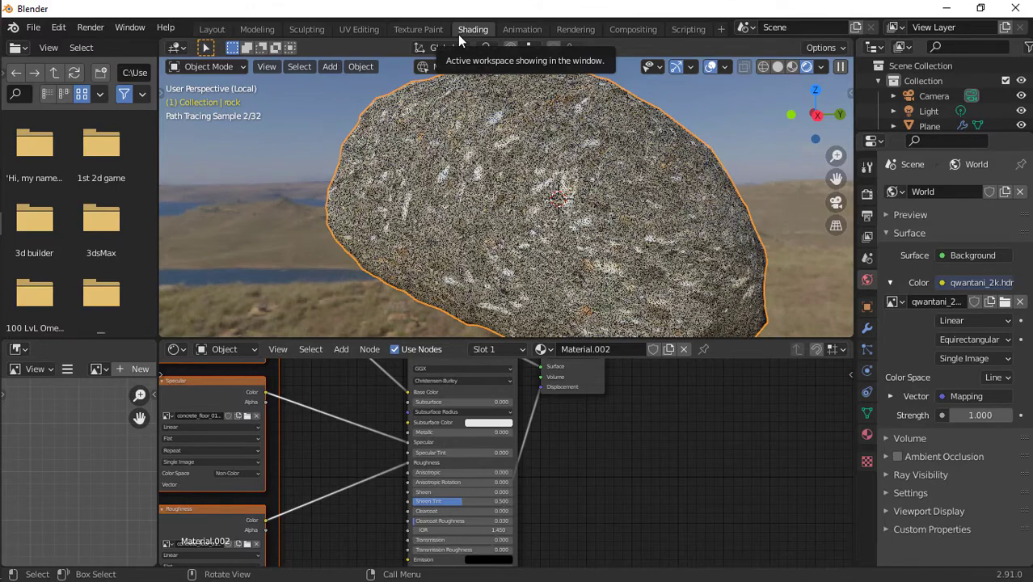
- Scale the rock's UVs down further by about 0.13 and check the texture in the Shading workspace
left_click(362, 32)
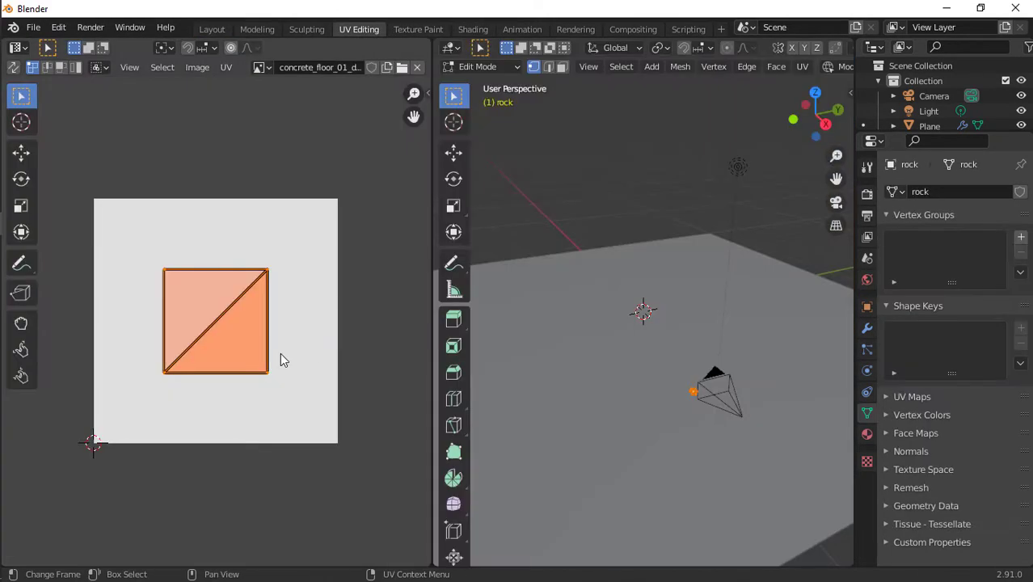
key("s")
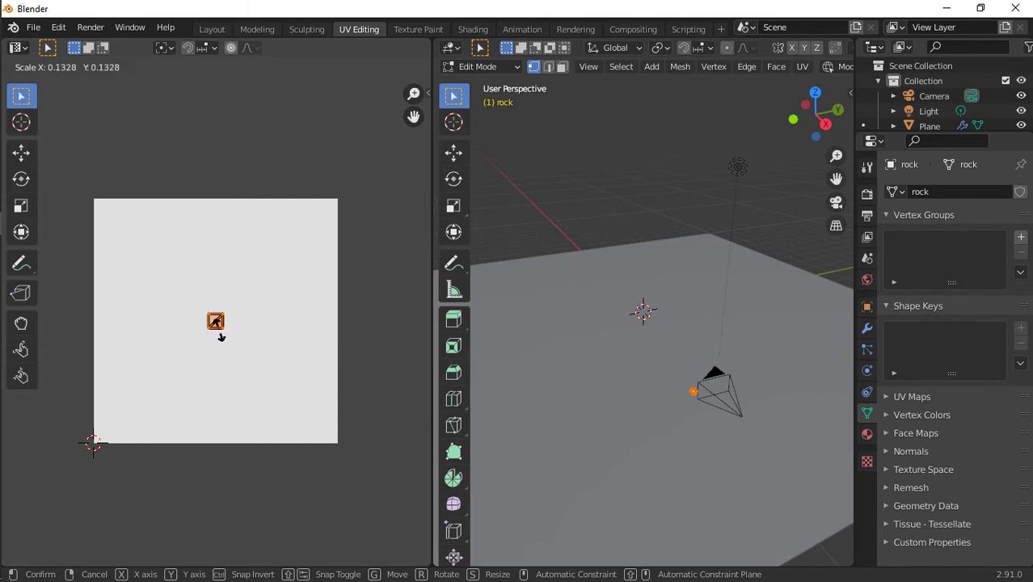
left_click(220, 334)
left_click(473, 30)
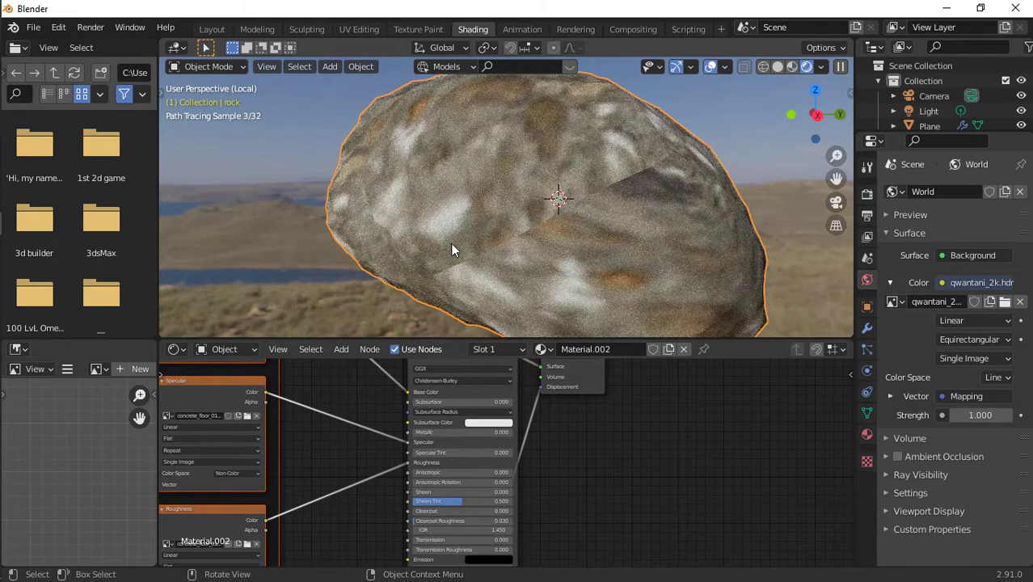
- Enlarge the rock's UV square to about one third of the tile width, and return to the Shading workspace
left_click(359, 29)
key("s")
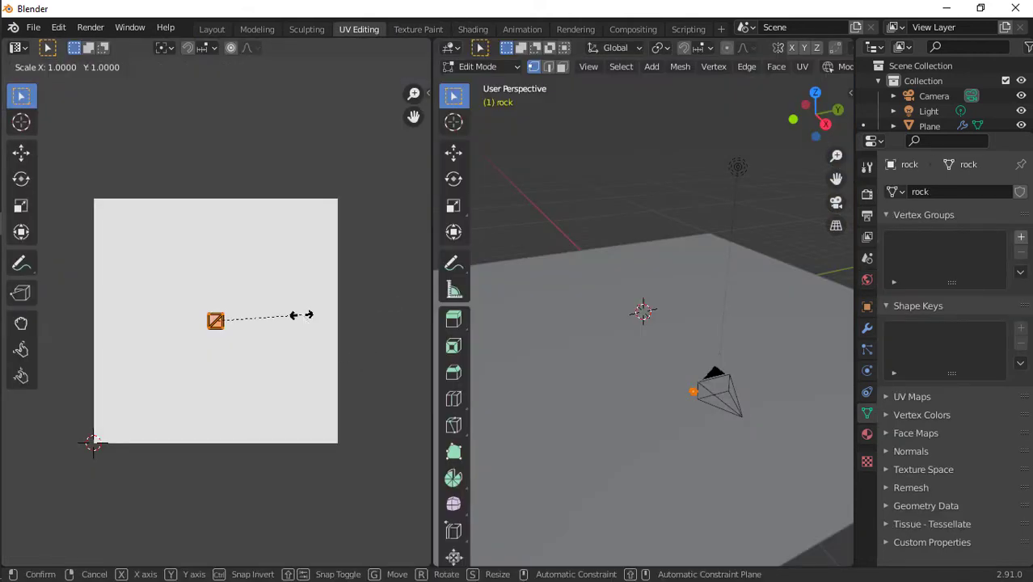
left_click(178, 203)
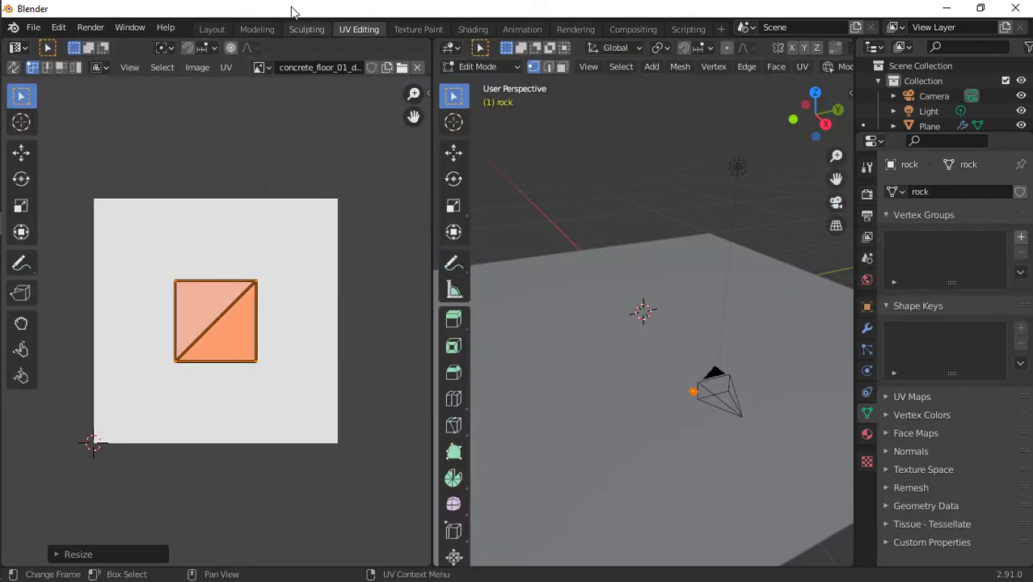
left_click(473, 29)
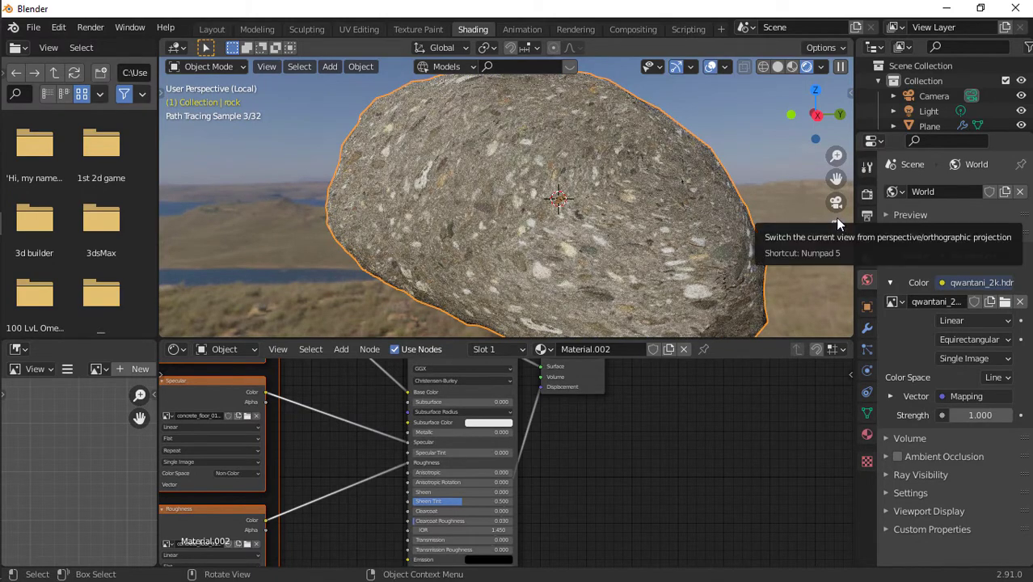
- Look through the camera, leave the rock's local view and play the animation for a few frames
left_click(837, 203)
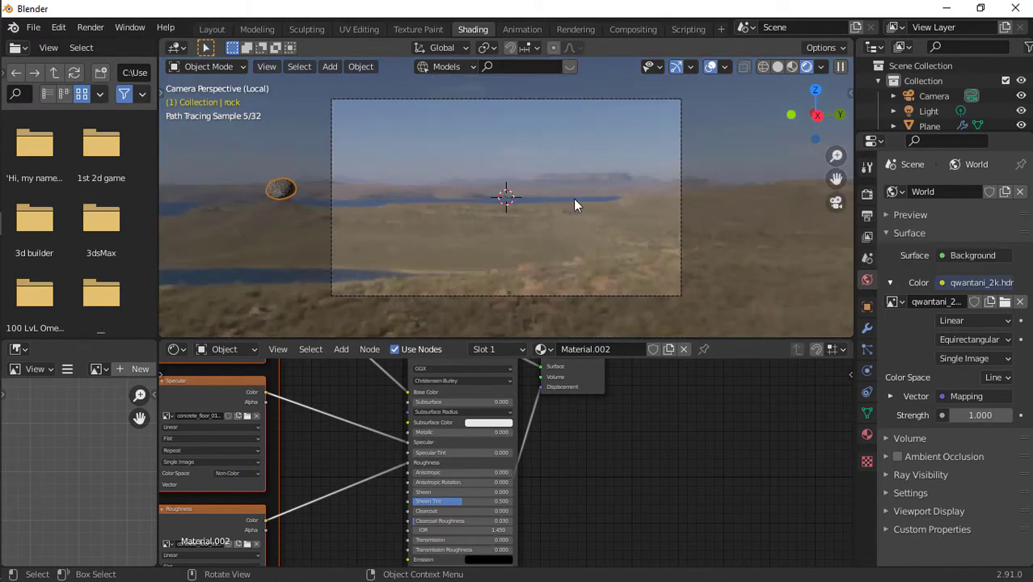
key("KP_Divide")
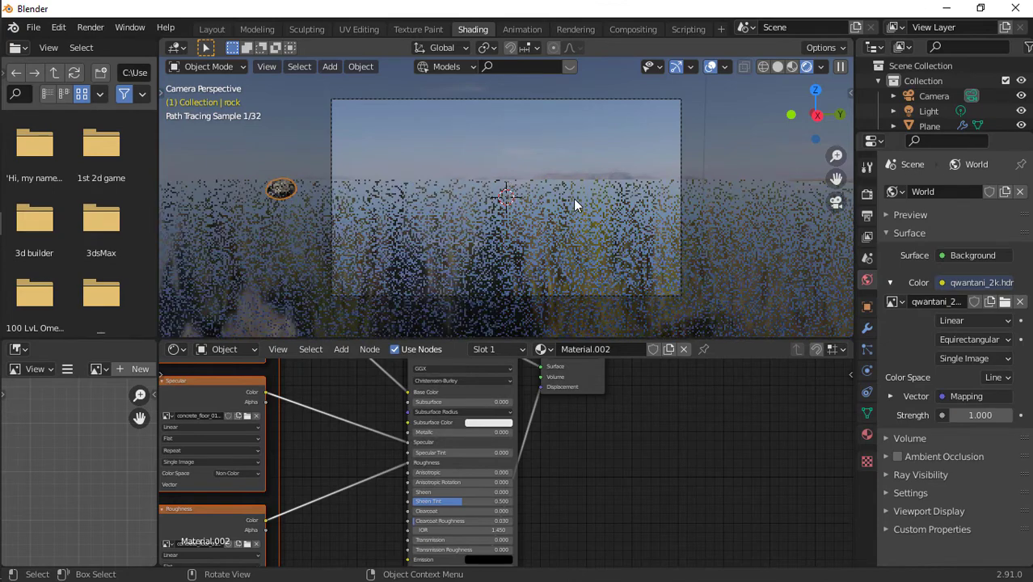
key("space")
key("space")
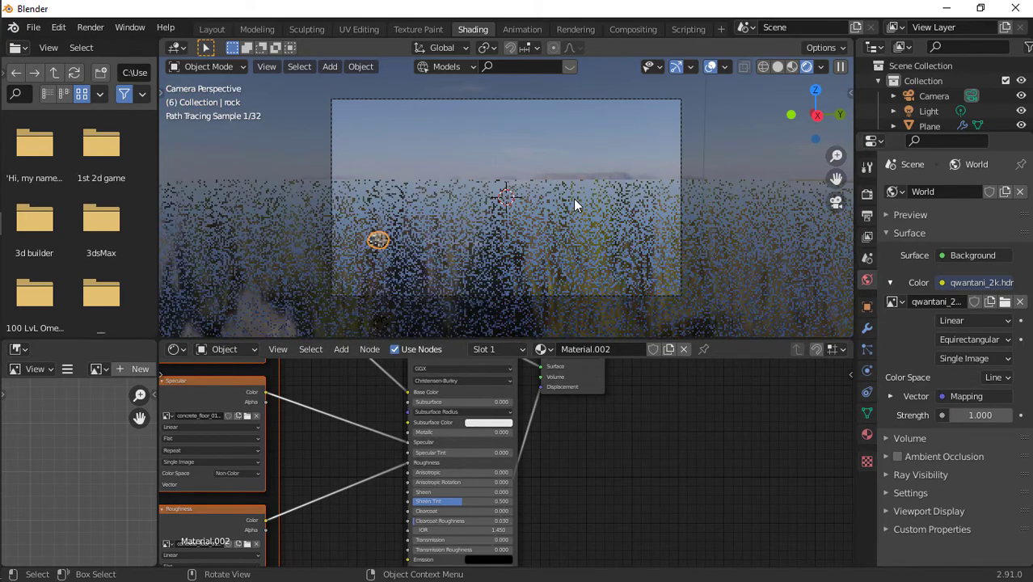
key("space")
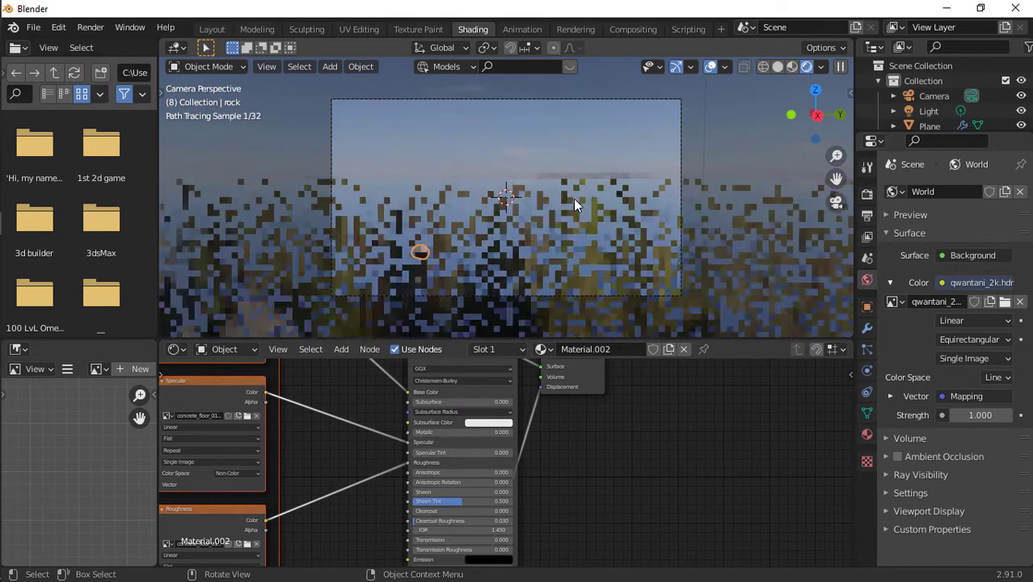
key("space")
- Select the water plane in solid shading and expand the cache settings of its Dynamic Paint canvas
left_click(574, 199)
left_click(780, 66)
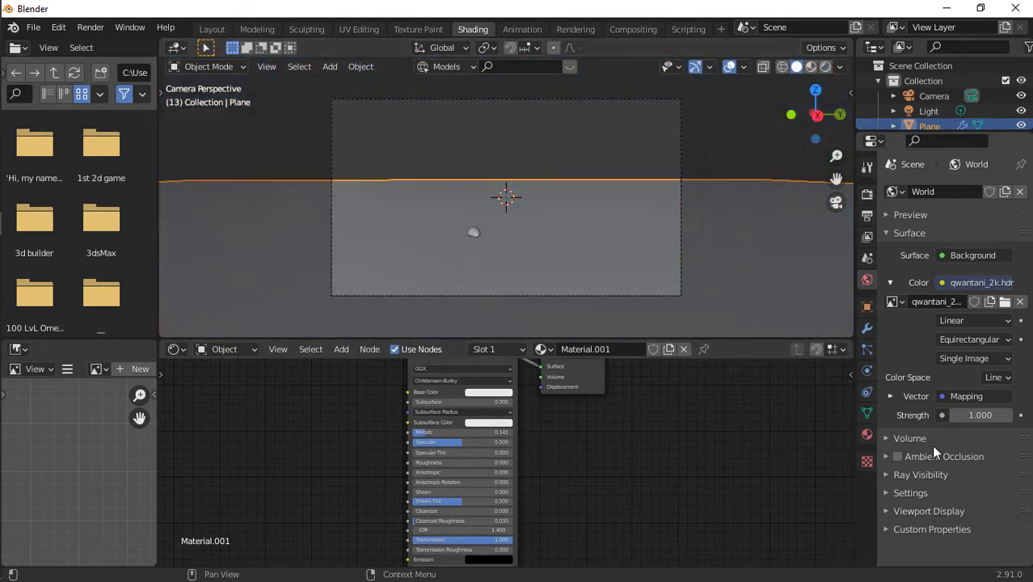
left_click(869, 332)
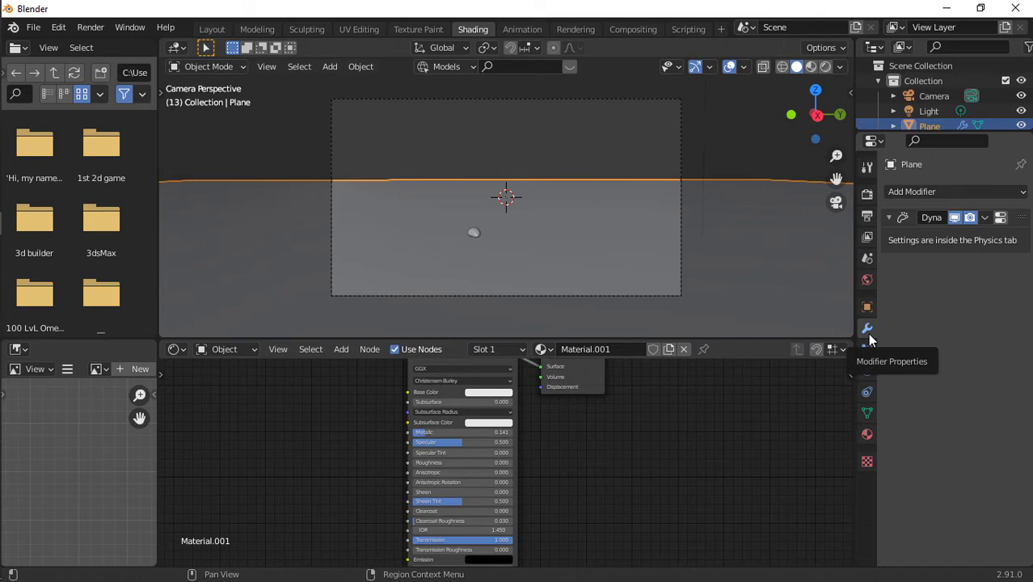
left_click(867, 371)
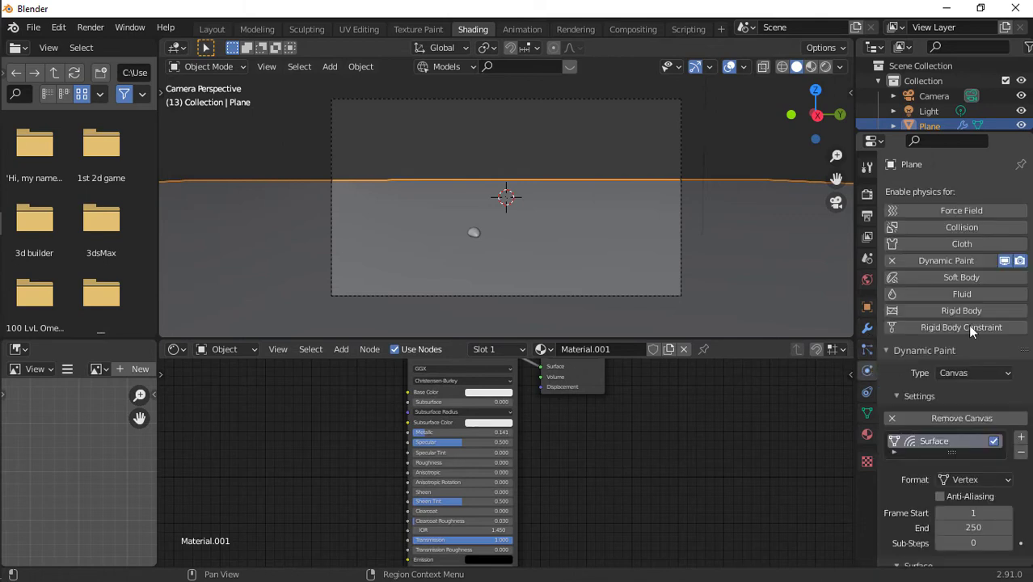
scroll(929, 420, "down", 6)
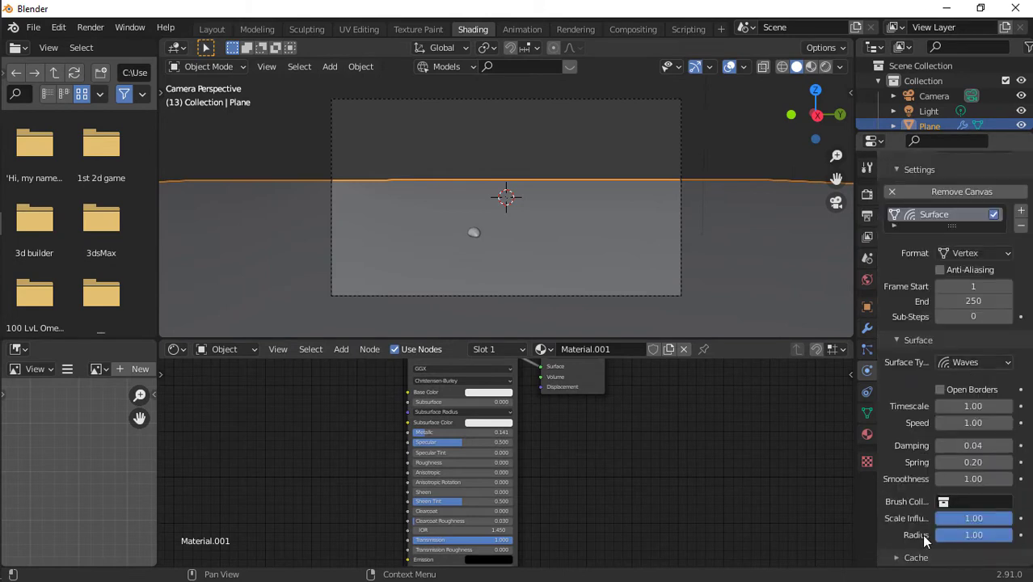
left_click(917, 558)
scroll(942, 485, "down", 5)
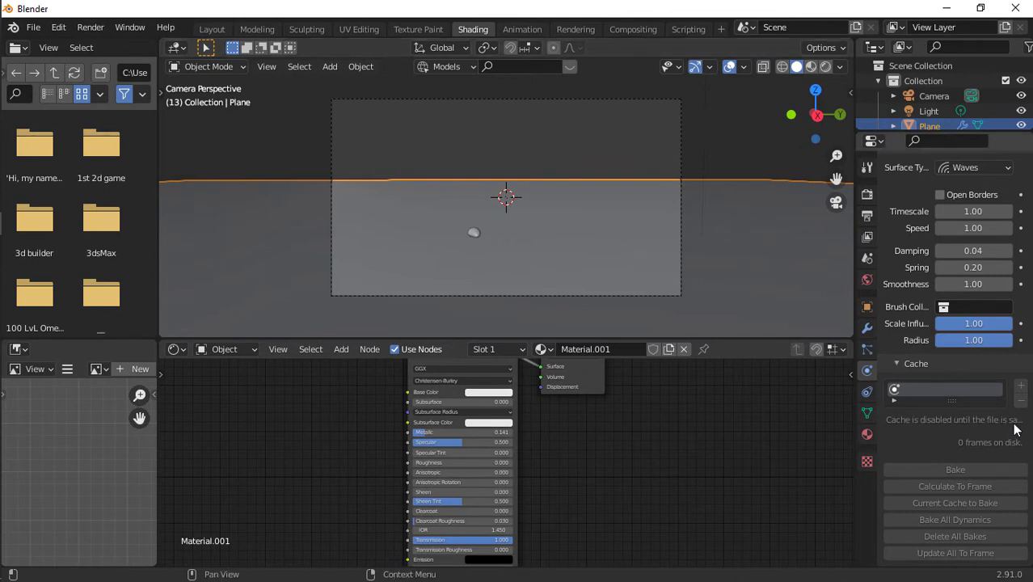
- Save the file as "dynamic paint tut" in the Blender projects folder
left_click(36, 27)
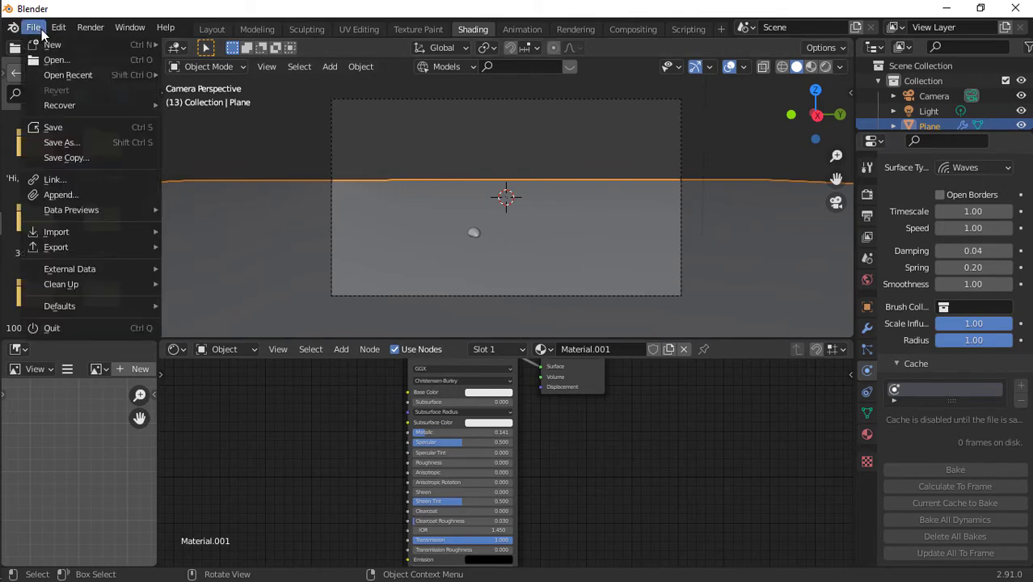
left_click(83, 130)
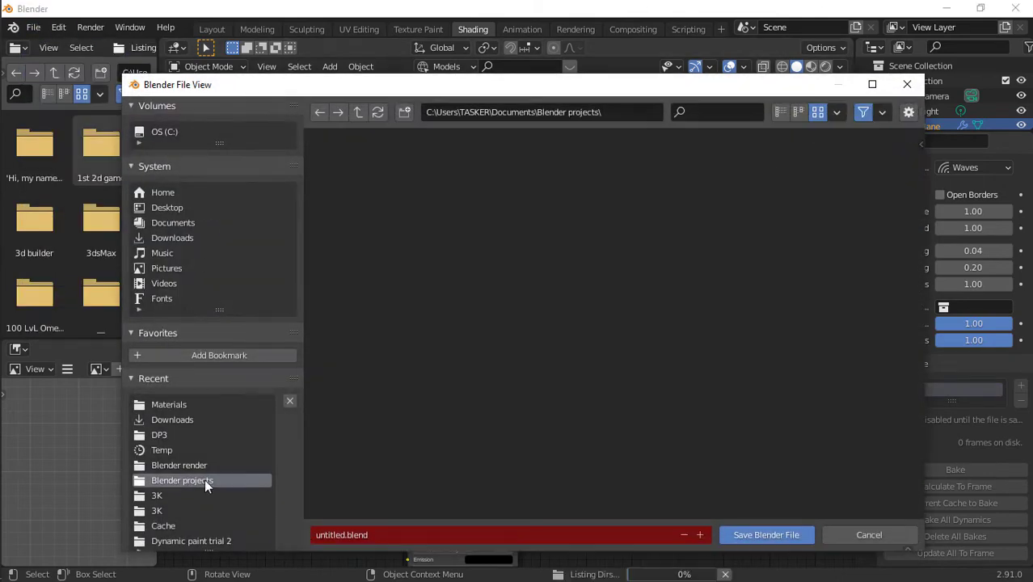
left_click(368, 537)
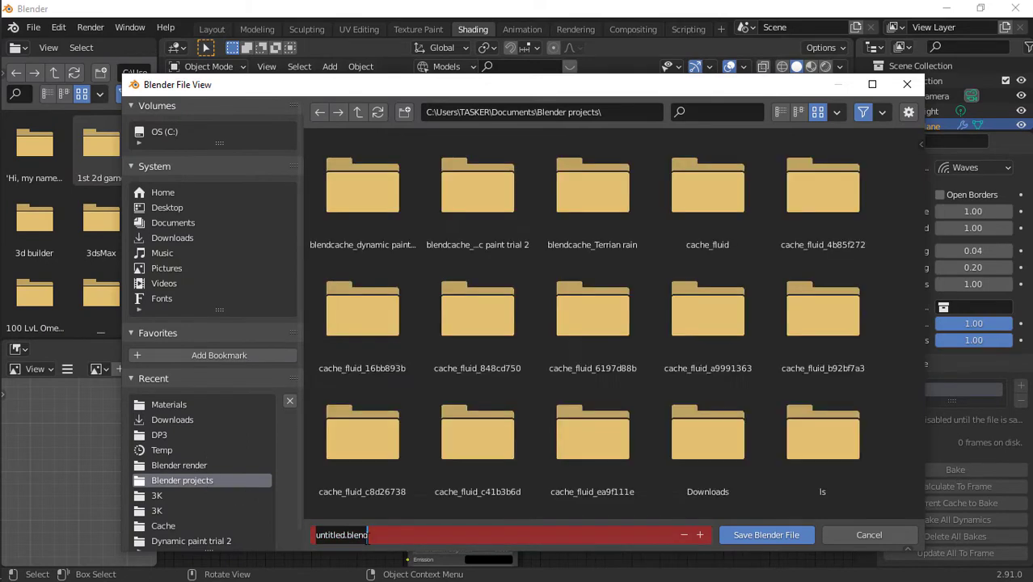
key("BackSpace")
type("dynami")
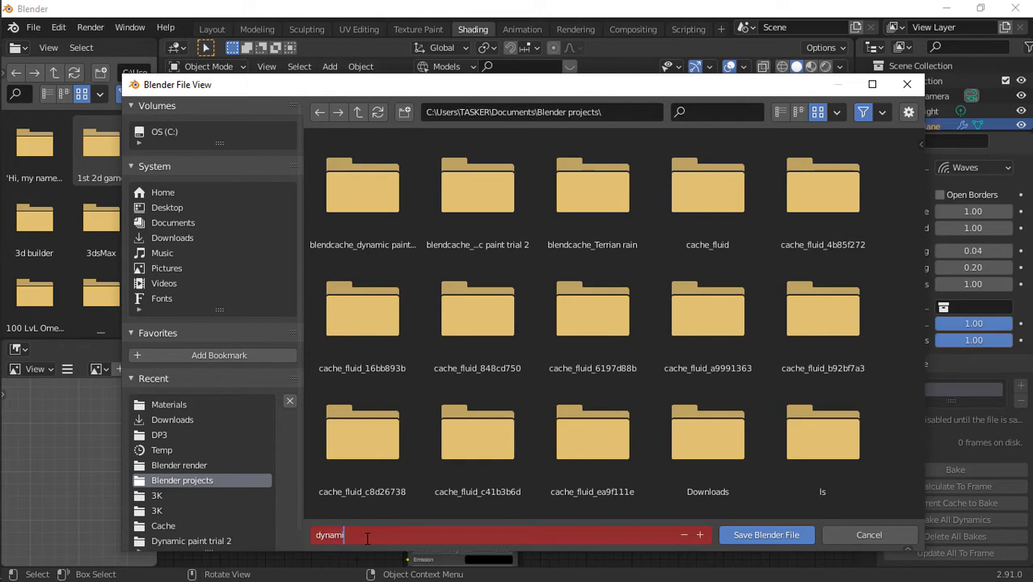
type("c paint tut")
key("Return")
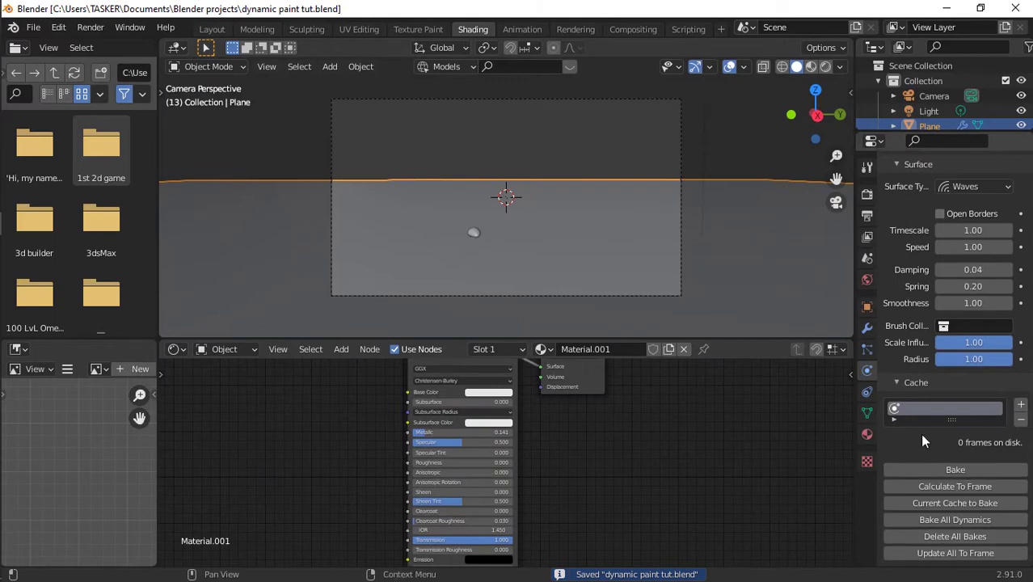
- Open the Layout workspace with the plane's Dynamic Paint settings shown, and play the rendered animation from the first frame
left_click(211, 29)
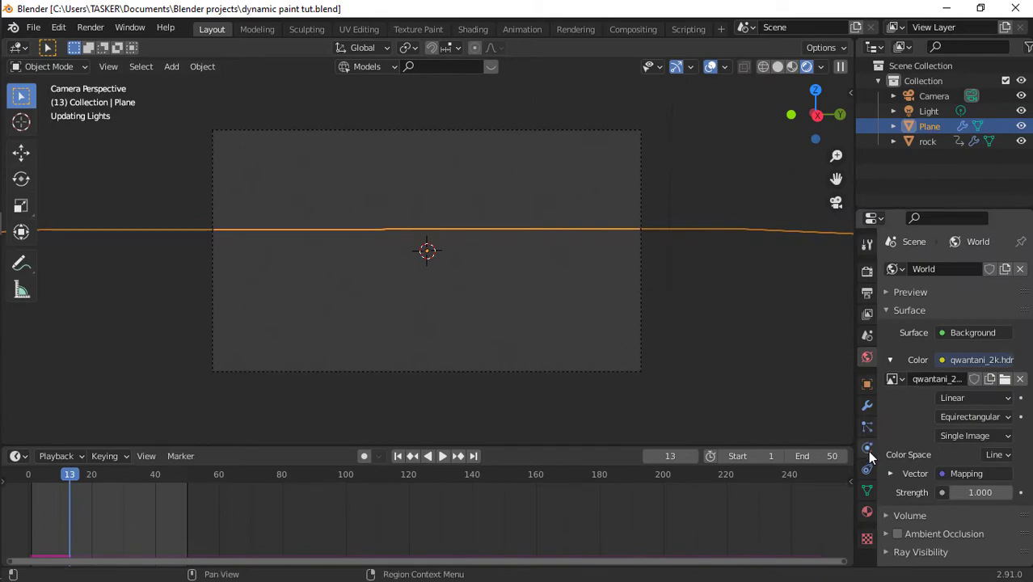
left_click(869, 449)
scroll(902, 449, "down", 8)
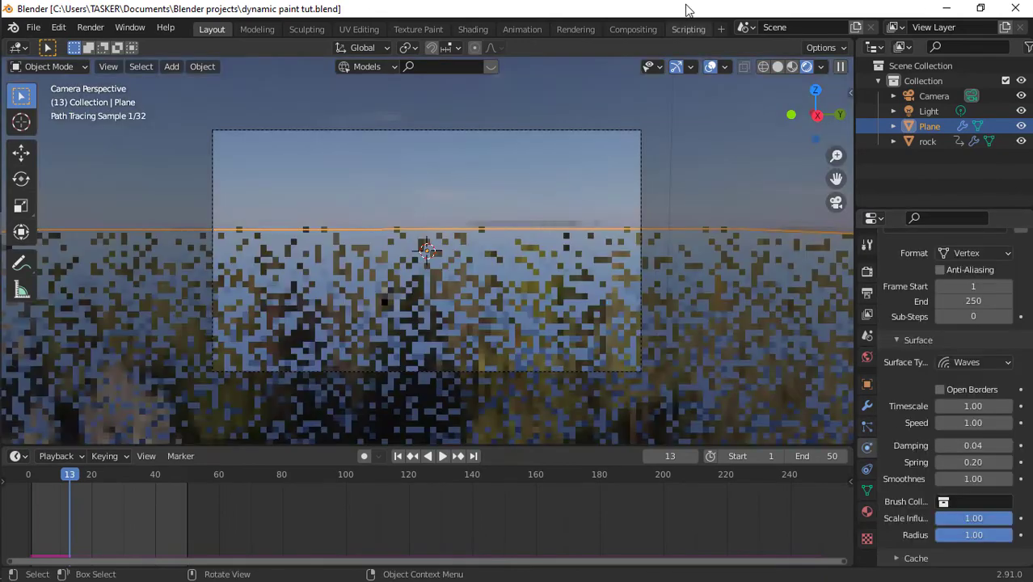
key("space")
key("space")
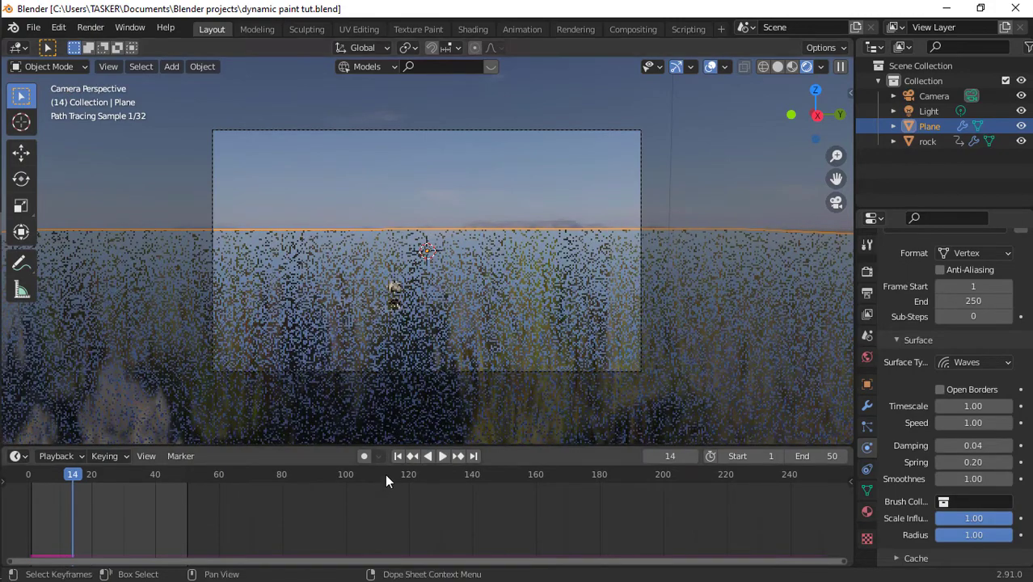
left_click(397, 457)
key("space")
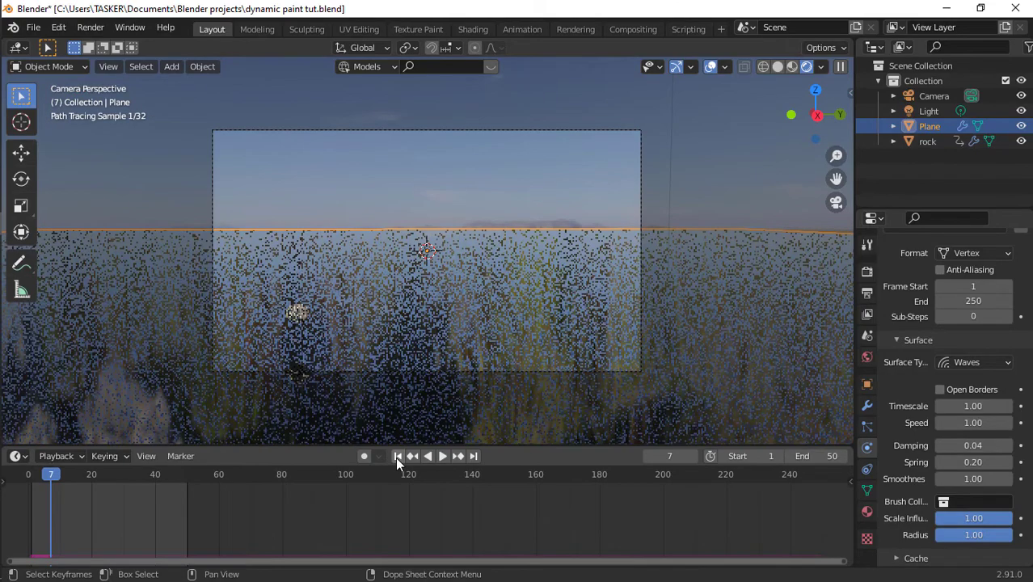
key("space")
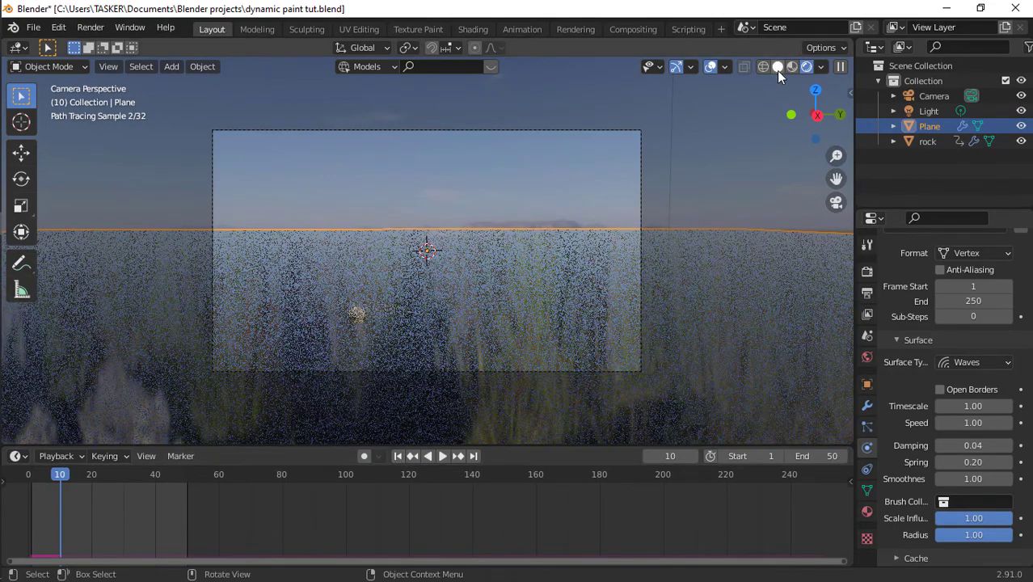
- Change the viewport to solid shading and play the animation briefly to check the waves
left_click(778, 67)
key("space")
key("space")
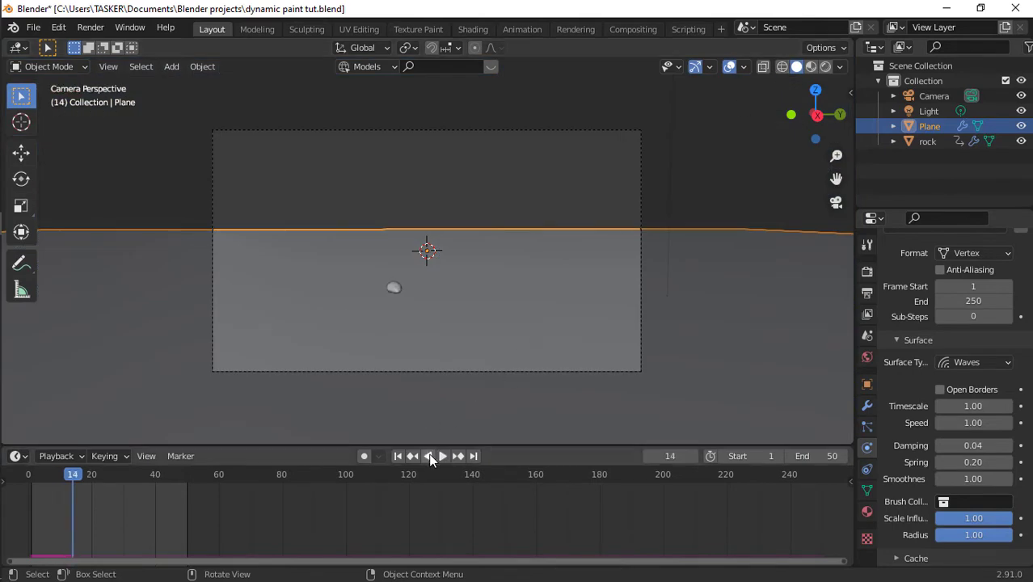
- Set the wave factor of the rock's Dynamic Paint brush to 2
left_click(396, 290)
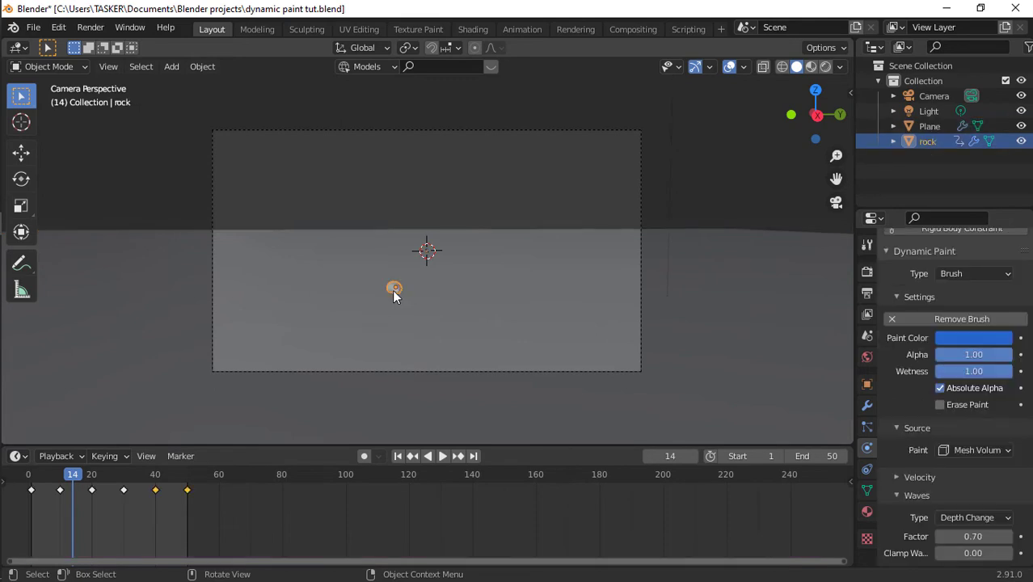
left_click(955, 536)
type("2")
key("Return")
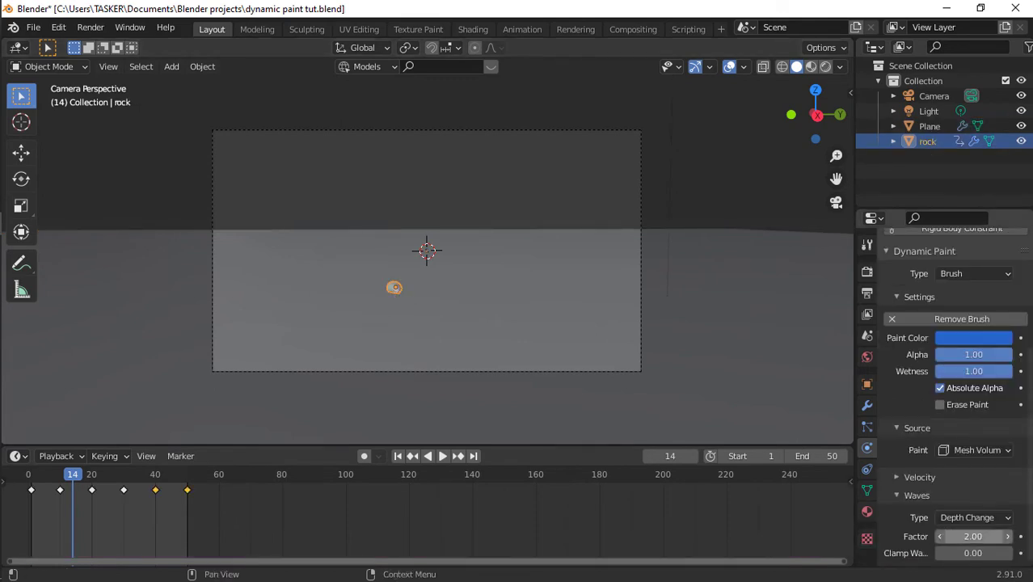
- Replay the animation from the first frame in solid shading to check the stronger ripples
key("space")
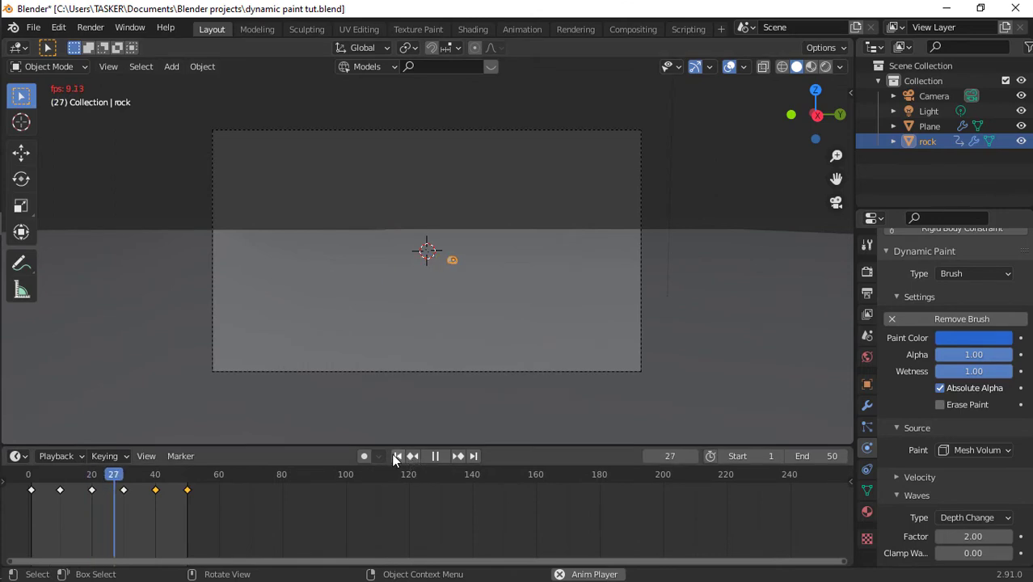
left_click(399, 457)
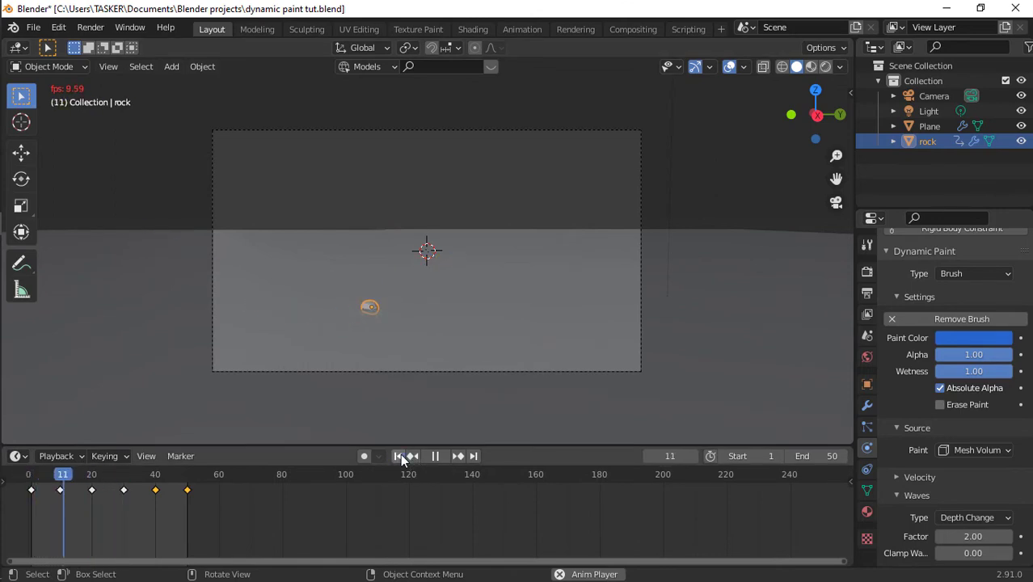
key("space")
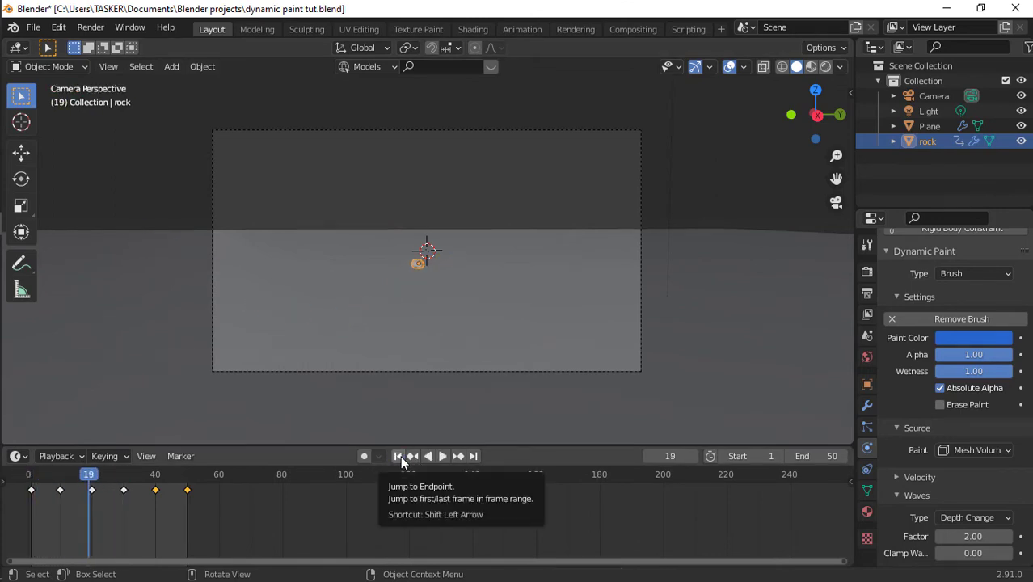
left_click(399, 457)
key("space")
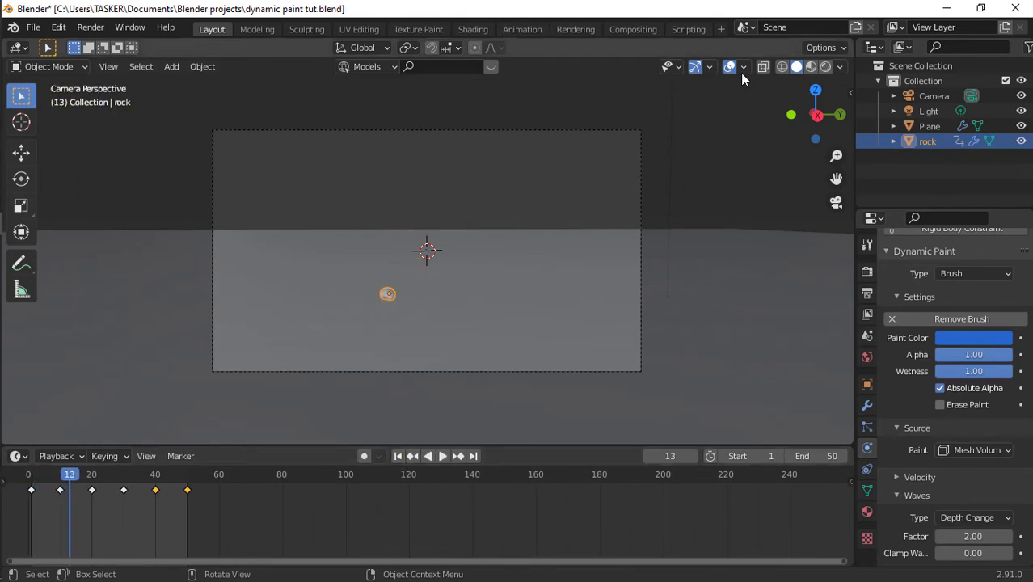
- Preview the ripples in rendered shading and advance the animation to frame 16
left_click(825, 66)
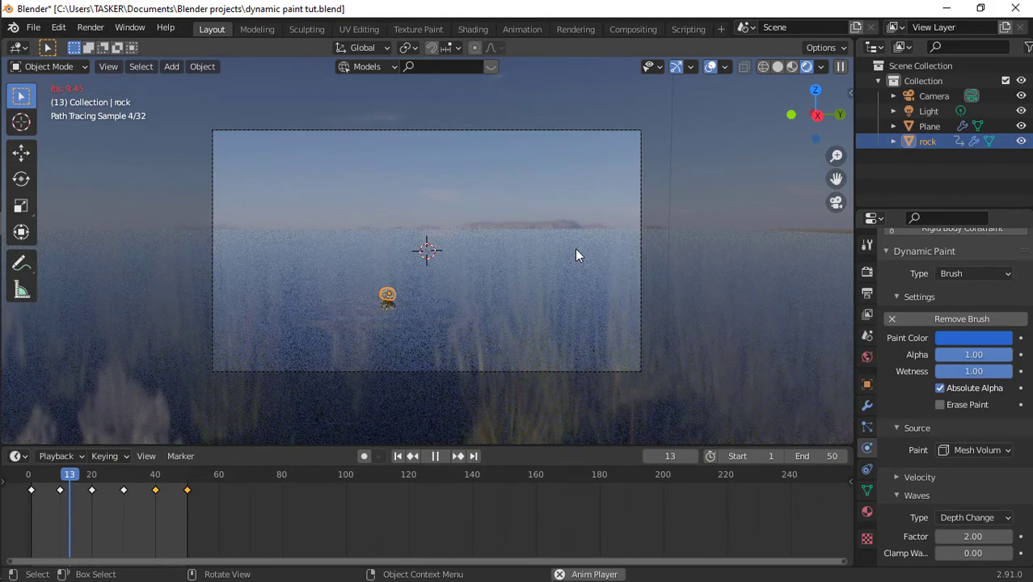
key("Right")
key("Right")
key("Right")
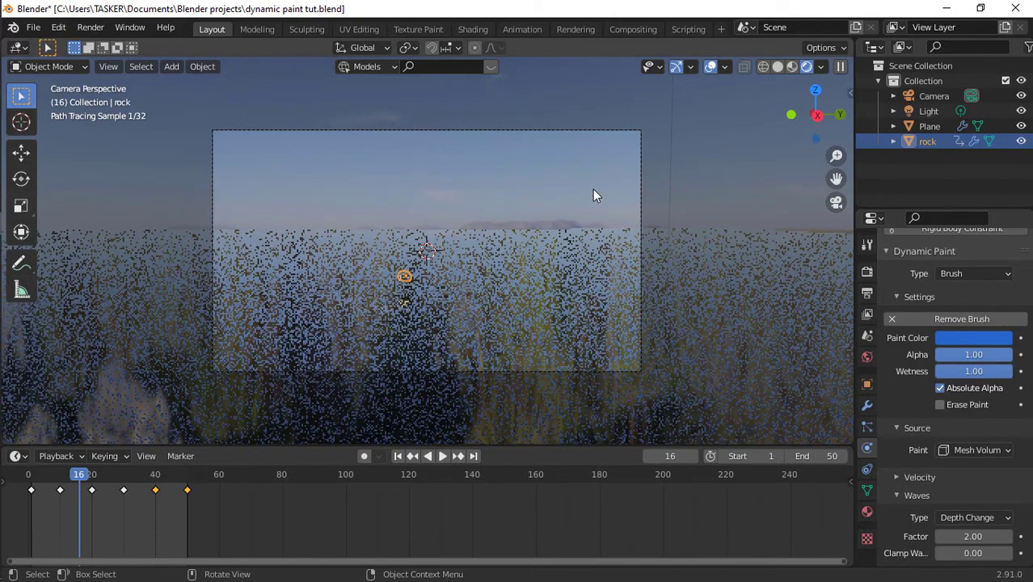
- Replace the world HDRI with the kloppenheim_03 image and show the World node tree in the Shading workspace
left_click(536, 287)
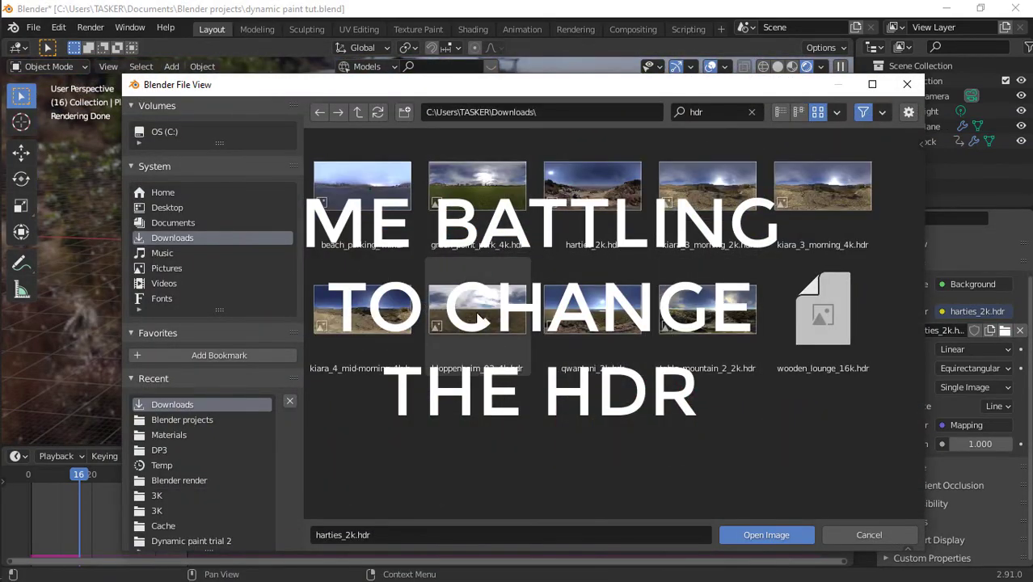
double_click(478, 311)
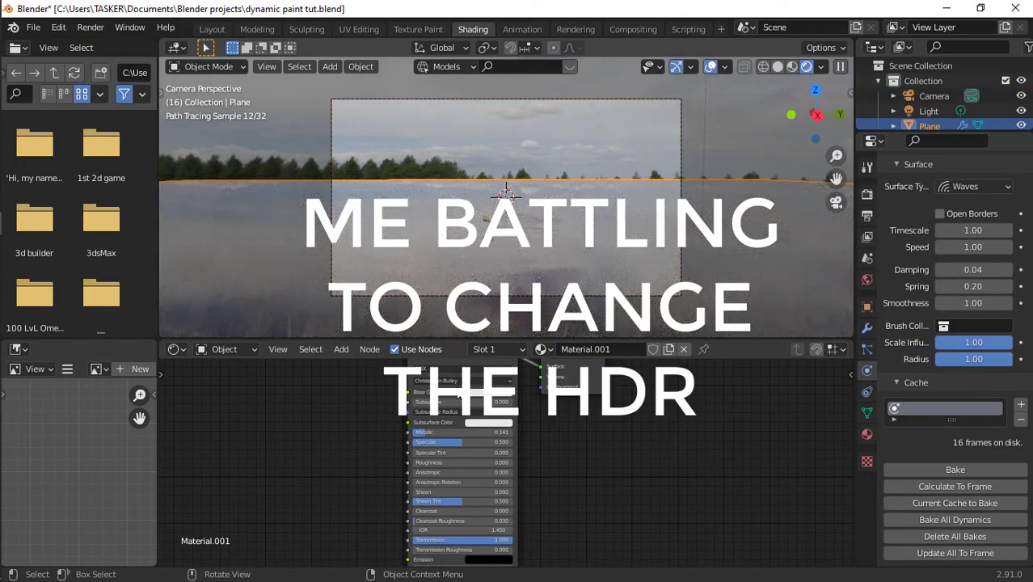
left_click(226, 349)
left_click(218, 384)
- Rotate the HDRI with the Mapping node, setting the rotation to 2° on Y and 30° on Z
left_click(202, 438)
type("0")
key("Tab")
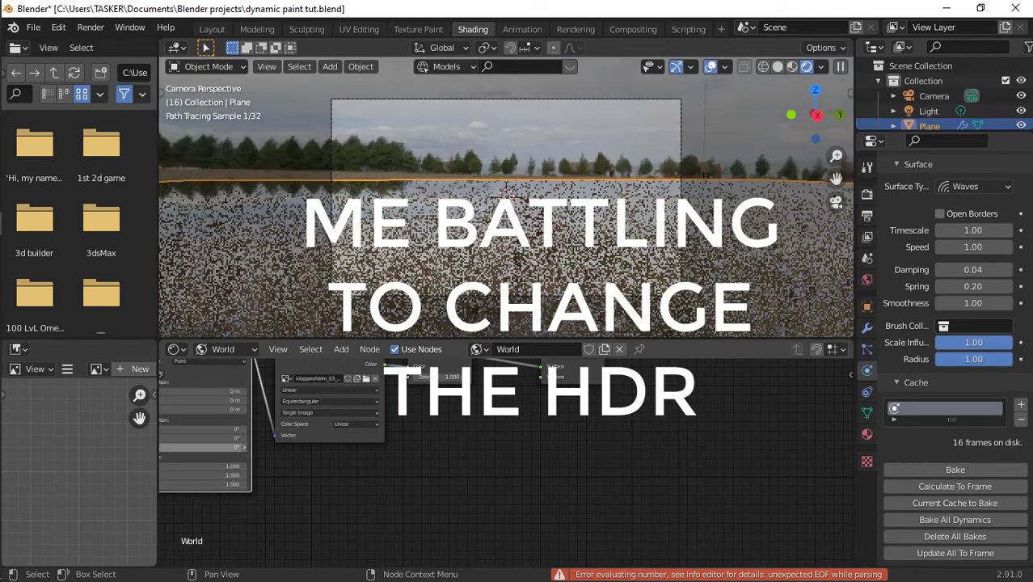
mouse_move(229, 438)
left_mouse_down()
mouse_move(242, 439)
mouse_move(225, 448)
mouse_move(222, 439)
mouse_move(272, 448)
mouse_move(175, 447)
mouse_move(230, 447)
left_mouse_up()
key("ctrl+z")
left_click(219, 447)
left_click(219, 447)
key("Return")
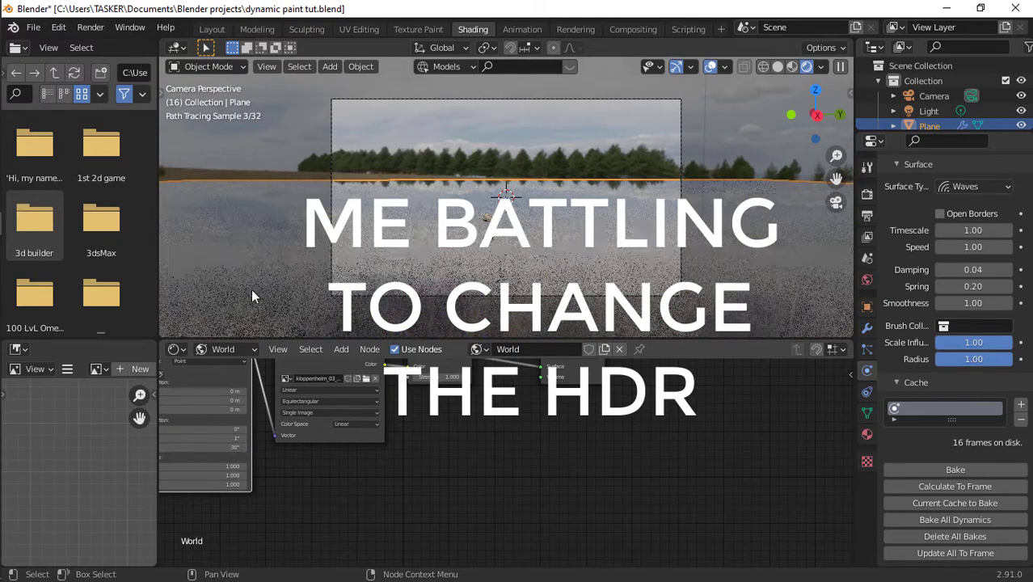
left_click(242, 447)
left_click(243, 438)
- Try scaling the water plane in the camera view
key("s")
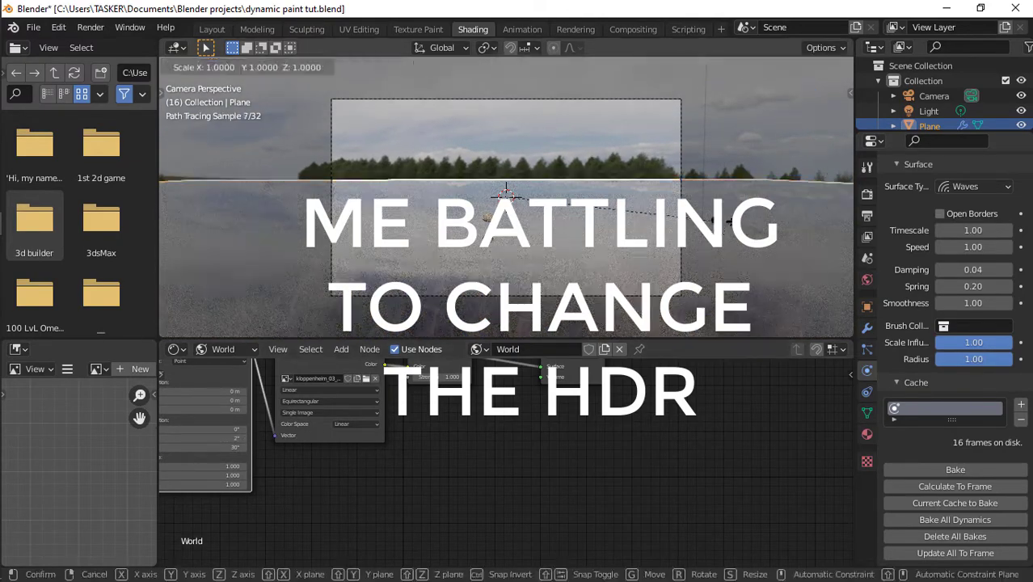
left_click(572, 135)
- Move the camera along the global Z axis and rotate it to line up the water's horizon with the HDRI
left_click(681, 224)
key("g")
key("z")
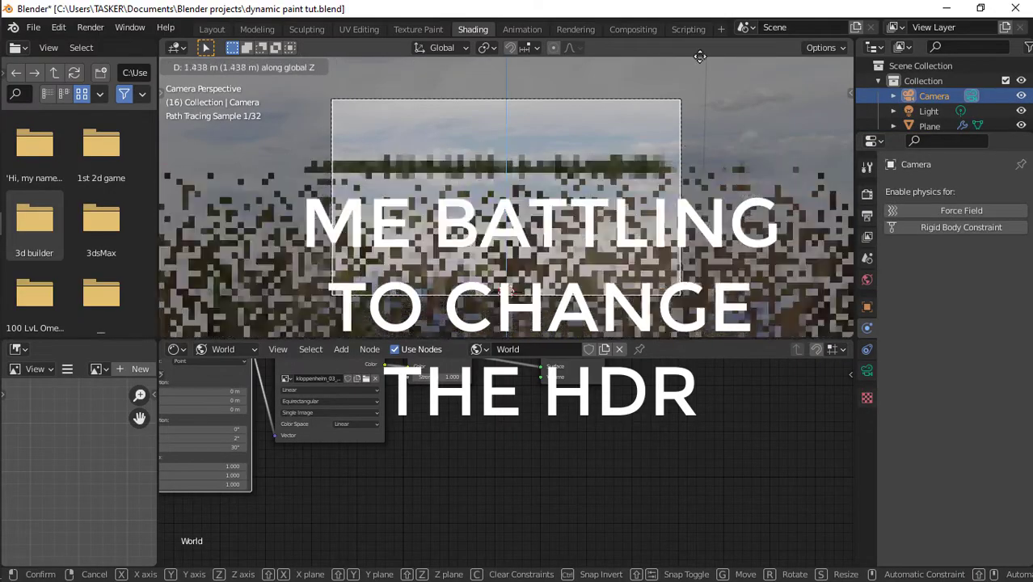
left_click(684, 183)
key("r")
key("x")
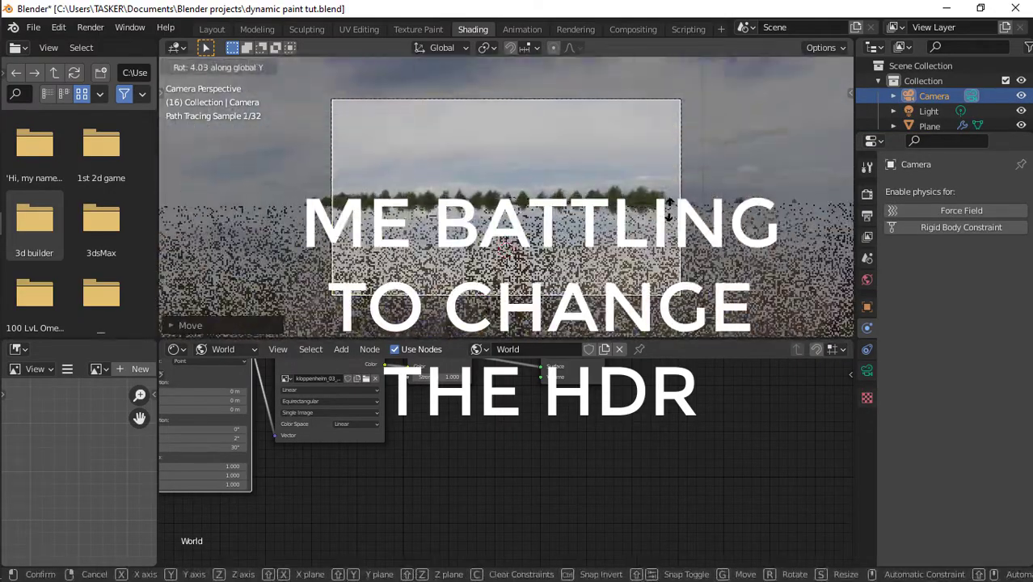
left_click(663, 252)
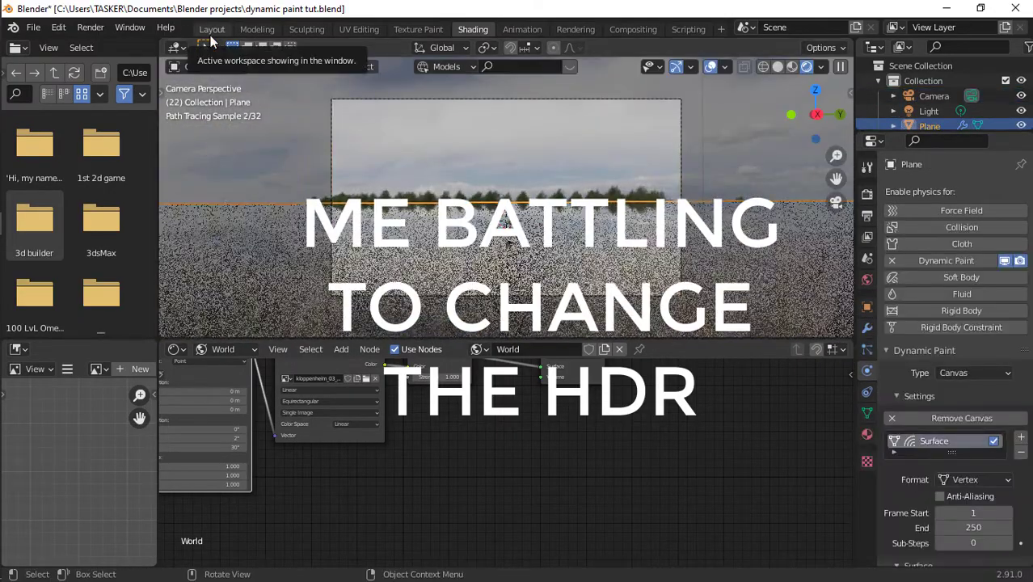
- Return the animation to frame 1 and adjust the HDRI's Mapping rotation to 0.6° on Y and 32° on Z
left_click(212, 29)
key("space")
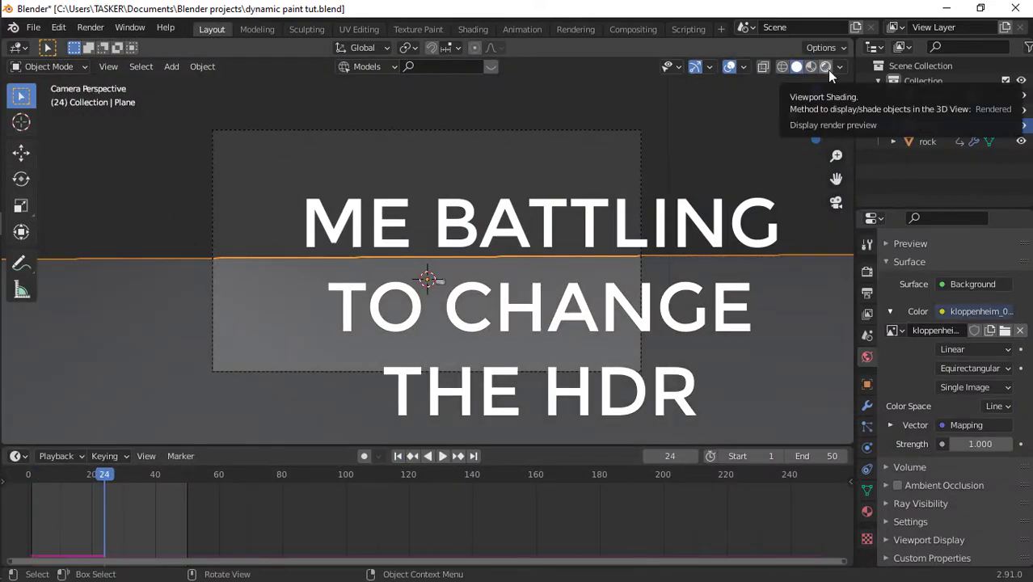
left_click(825, 66)
key("shift+Left")
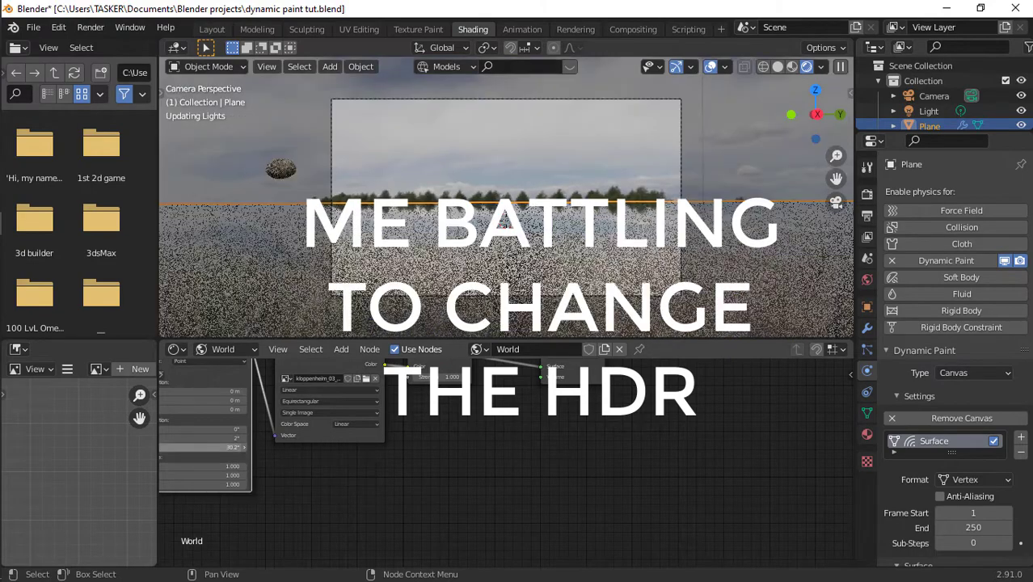
mouse_move(233, 447)
left_mouse_down()
mouse_move(245, 447)
mouse_move(217, 438)
left_mouse_up()
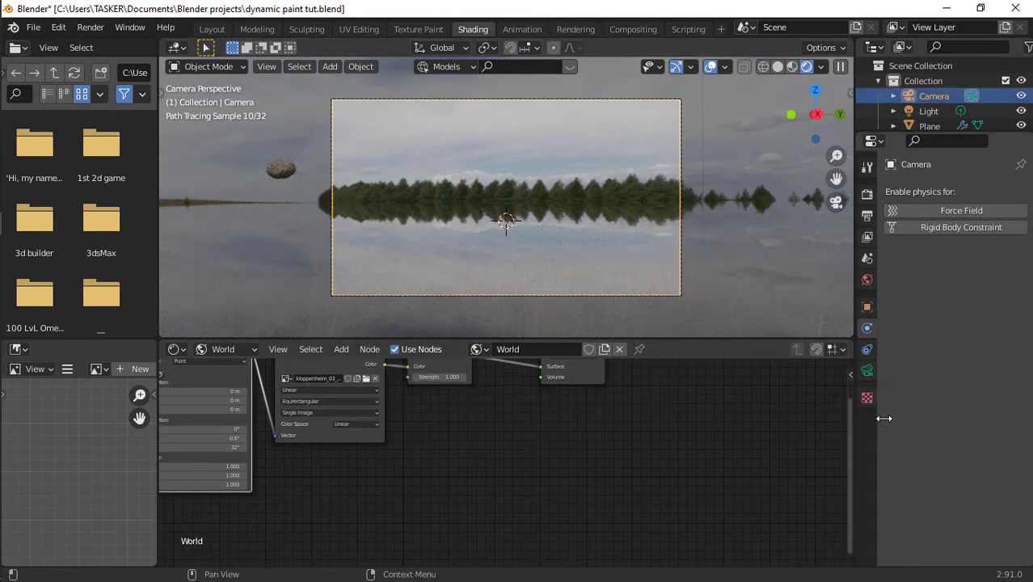
- Add a Damped Track constraint to the camera, with the rock as target and -Z as the track axis
left_click(868, 368)
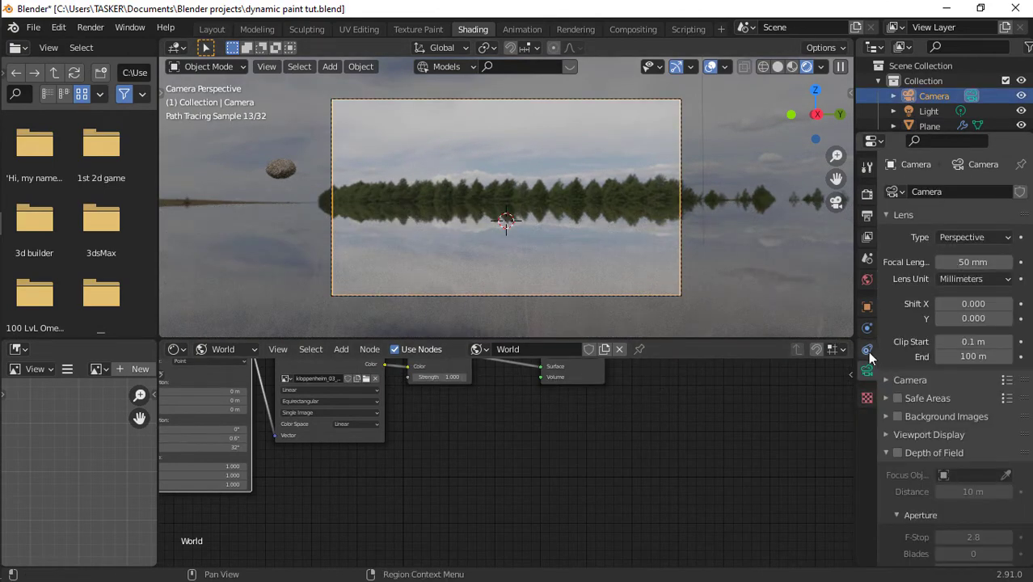
left_click(867, 351)
left_click(897, 194)
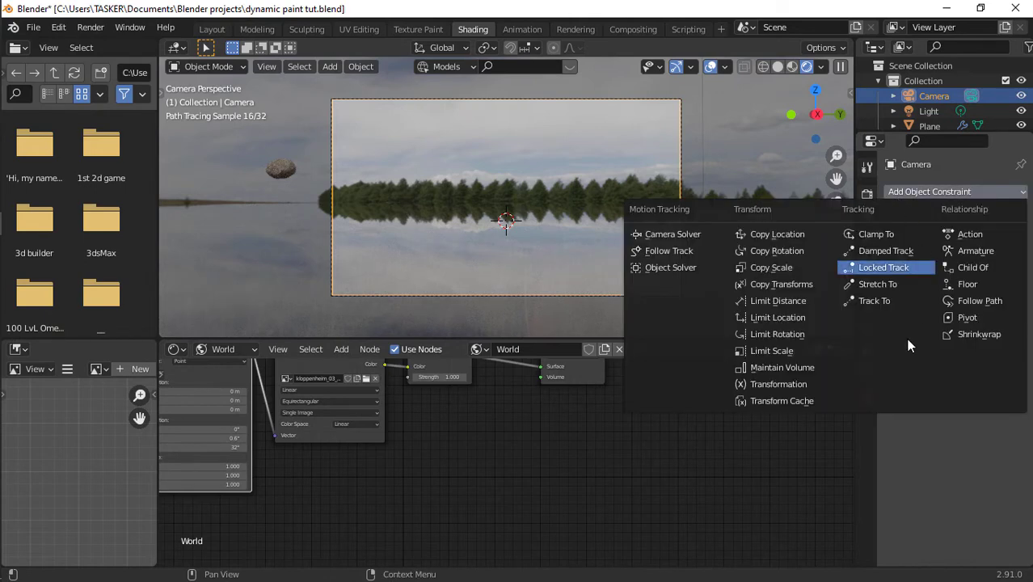
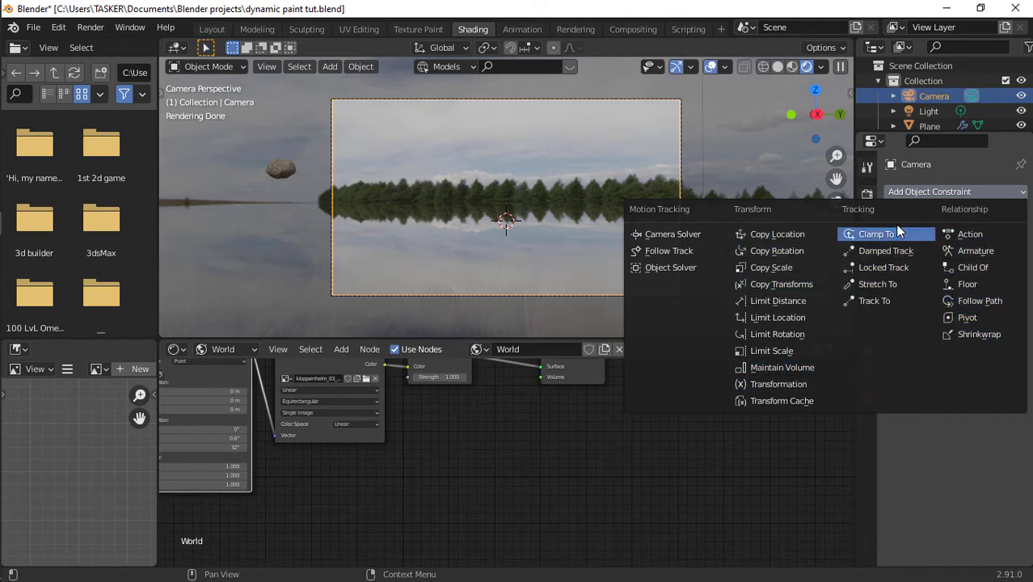
left_click(902, 252)
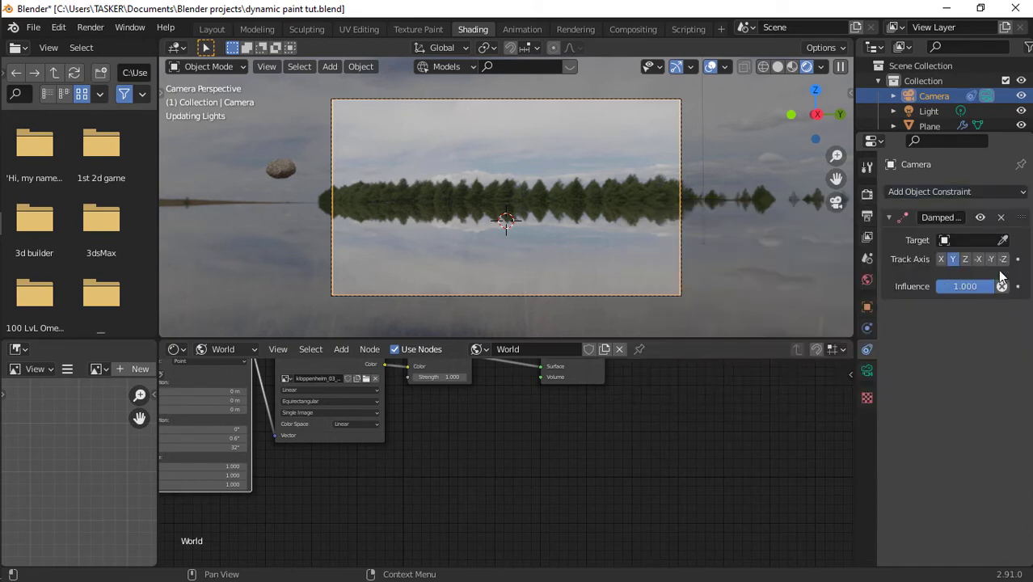
left_click(1002, 240)
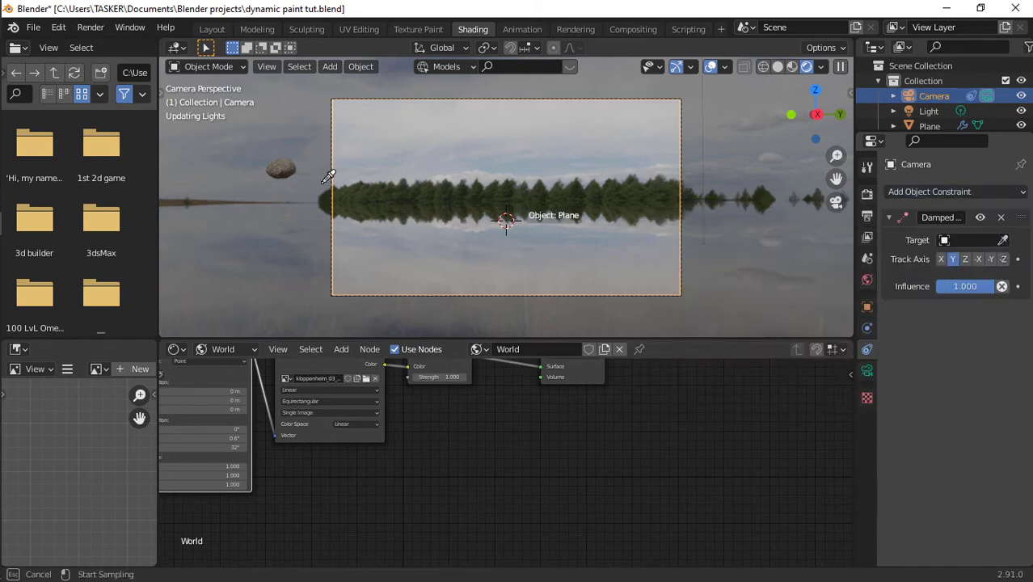
left_click(280, 168)
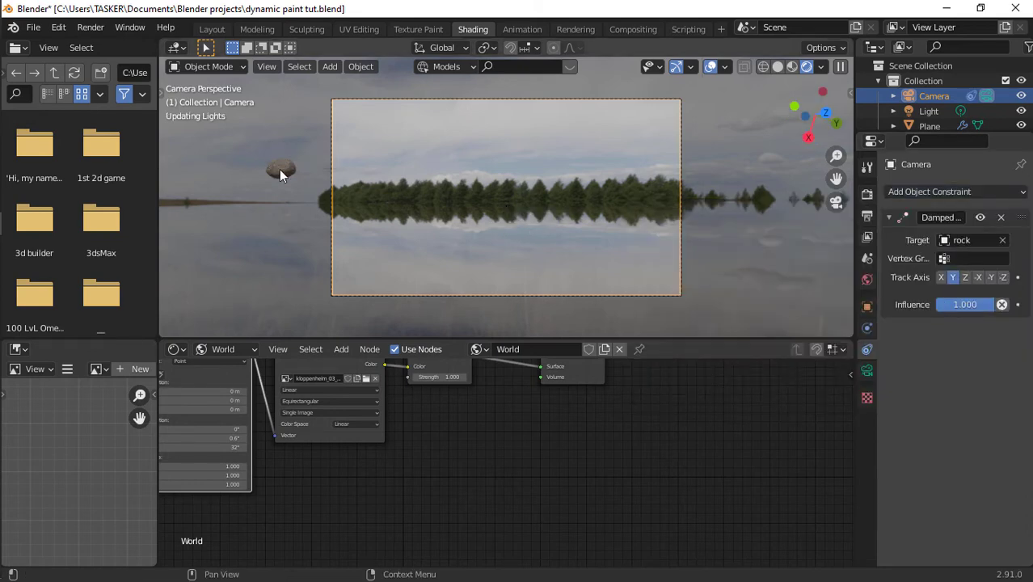
left_click(1003, 277)
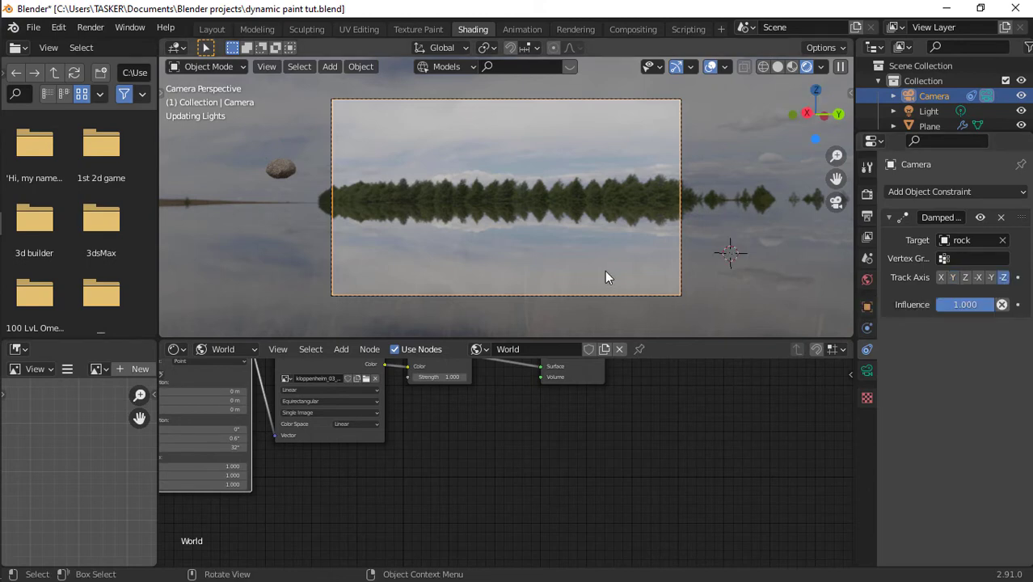
- Set the camera constraint's influence to 0.25 and play the animation to check how the camera follows the rock
left_click(980, 304)
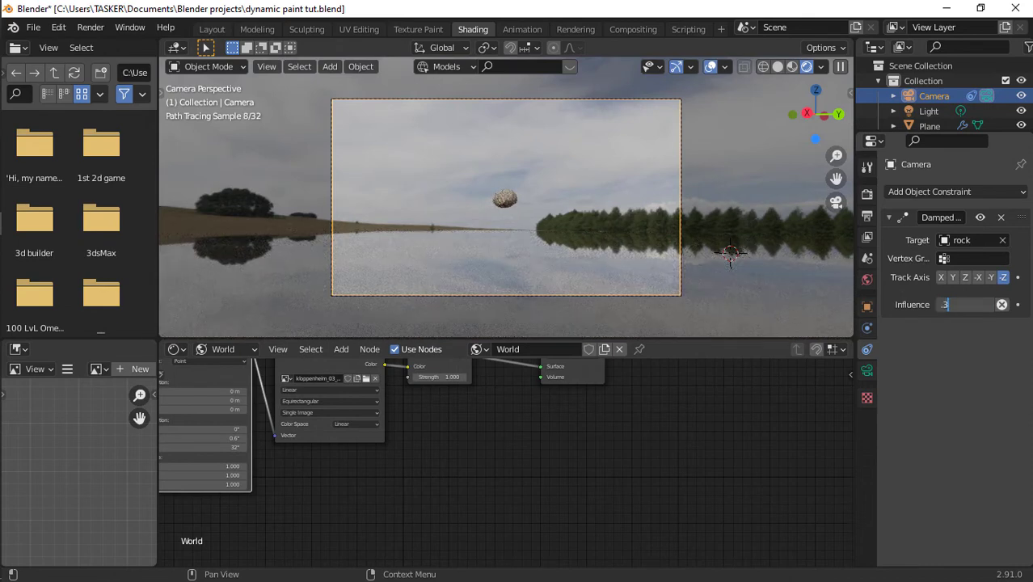
type(".3")
key("Return")
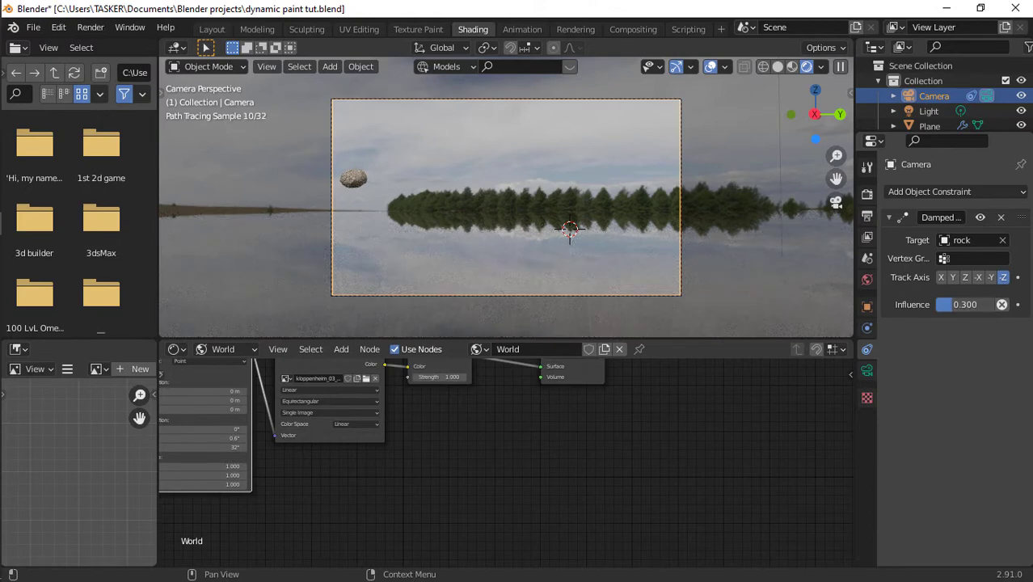
type(".25")
key("Return")
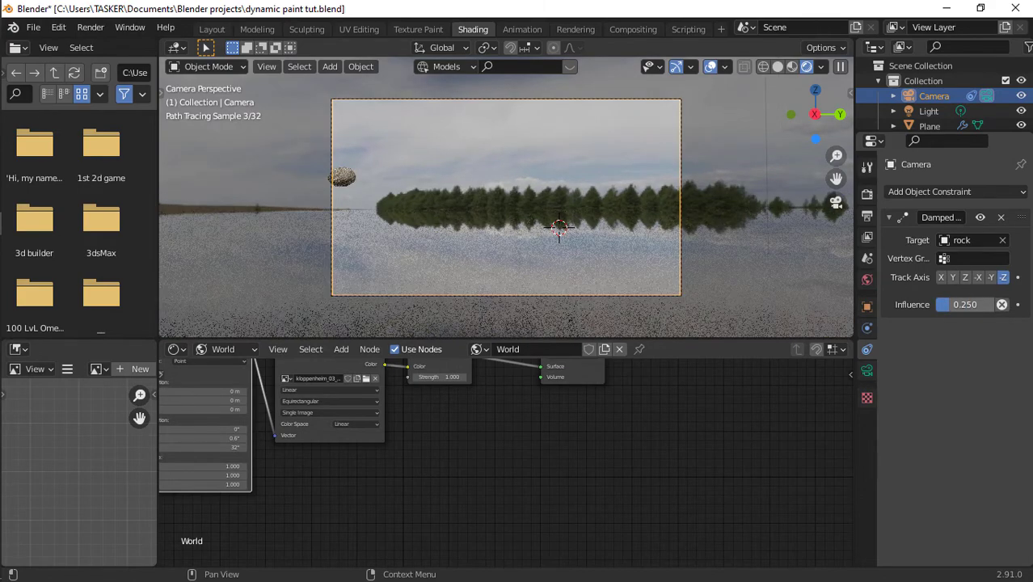
key("space")
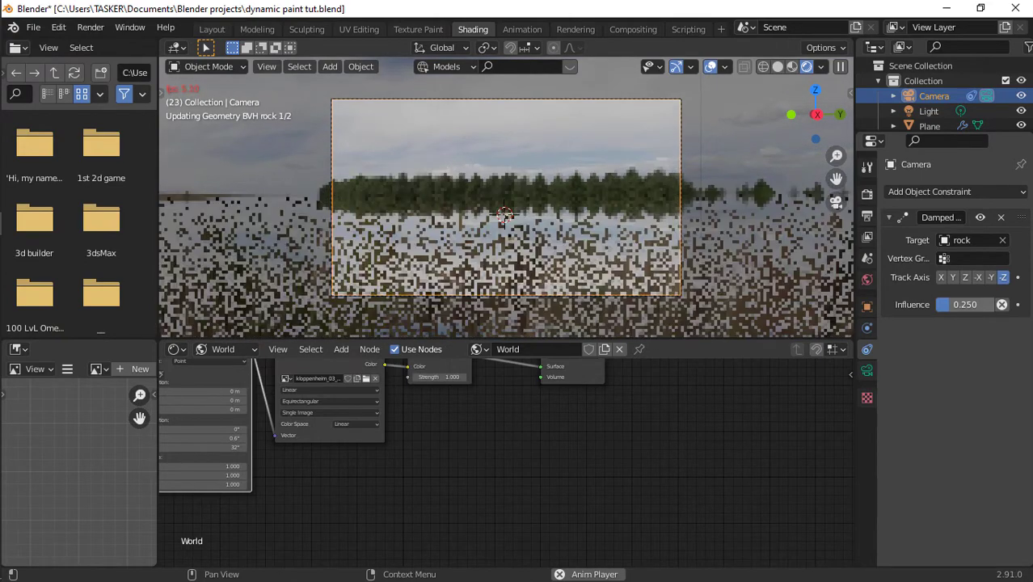
key("space")
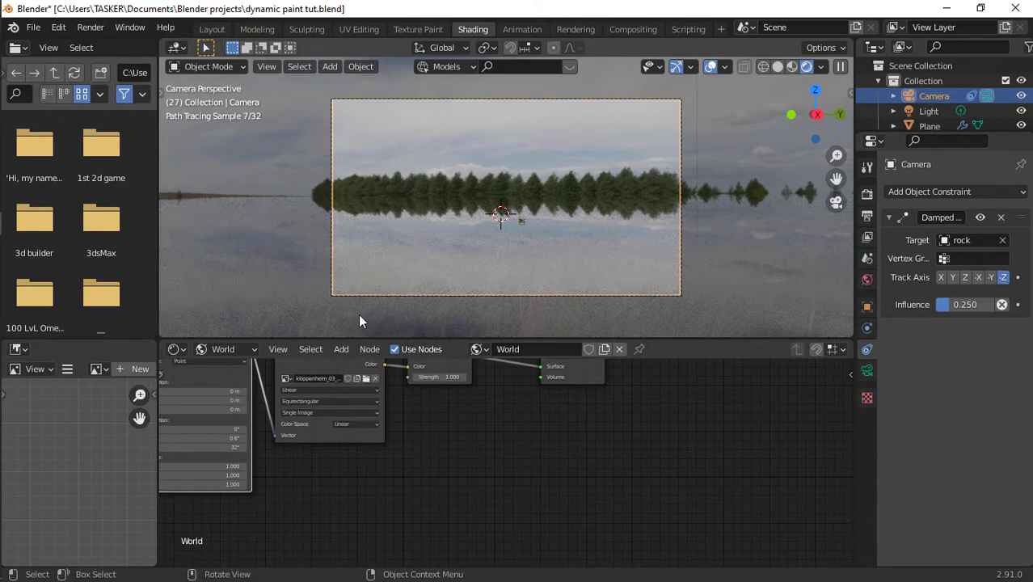
- Name the water plane's Dynamic Paint cache "qwerty", then save the file and bake the cache
left_click(429, 268)
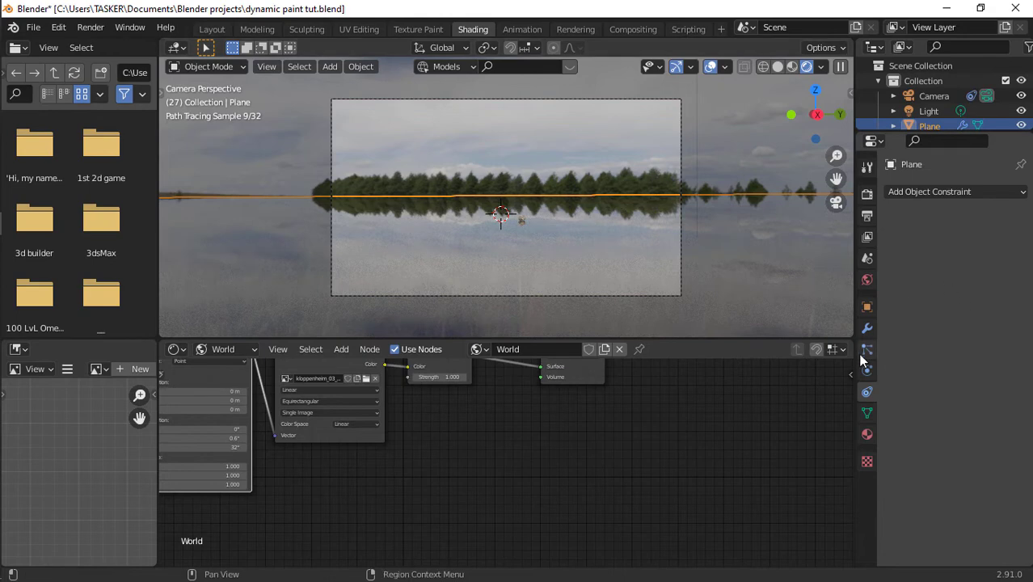
left_click(868, 436)
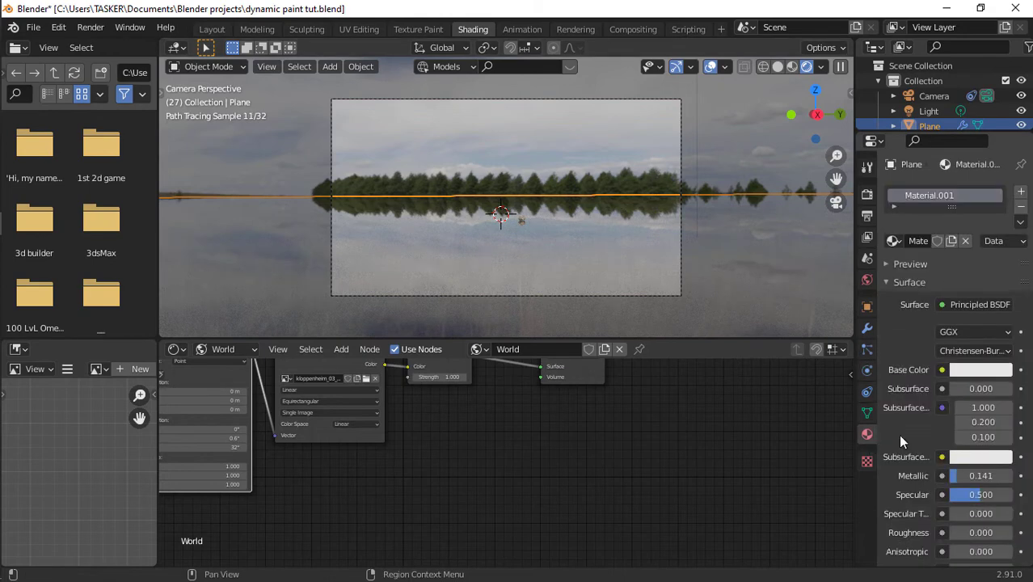
left_click(867, 392)
left_click(871, 369)
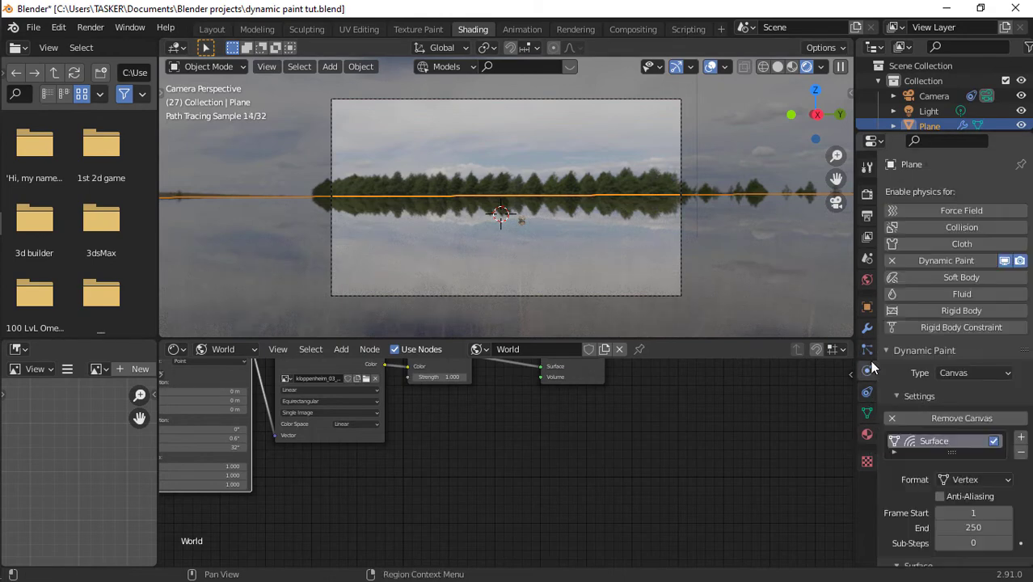
scroll(960, 468, "down", 10)
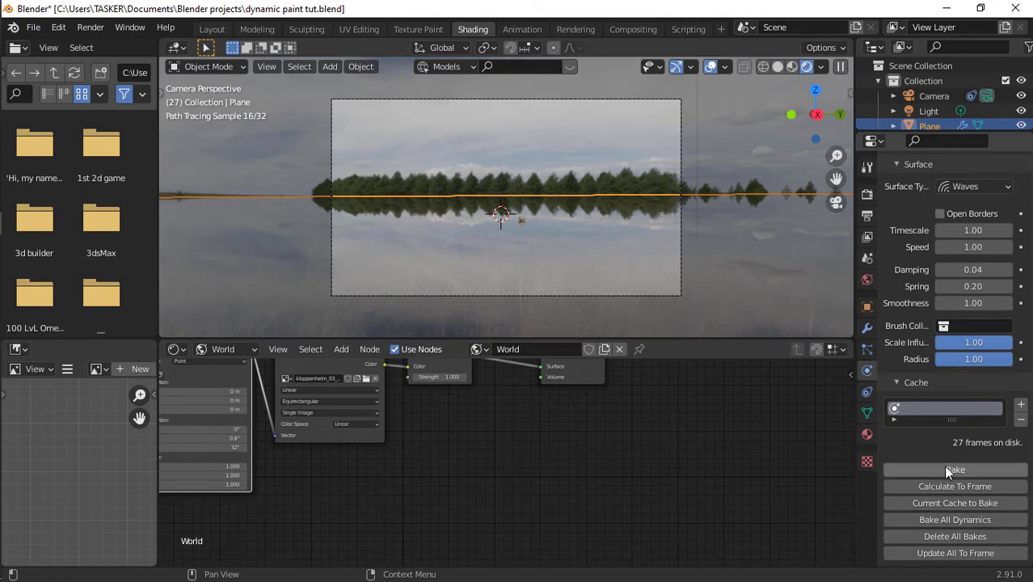
double_click(957, 414)
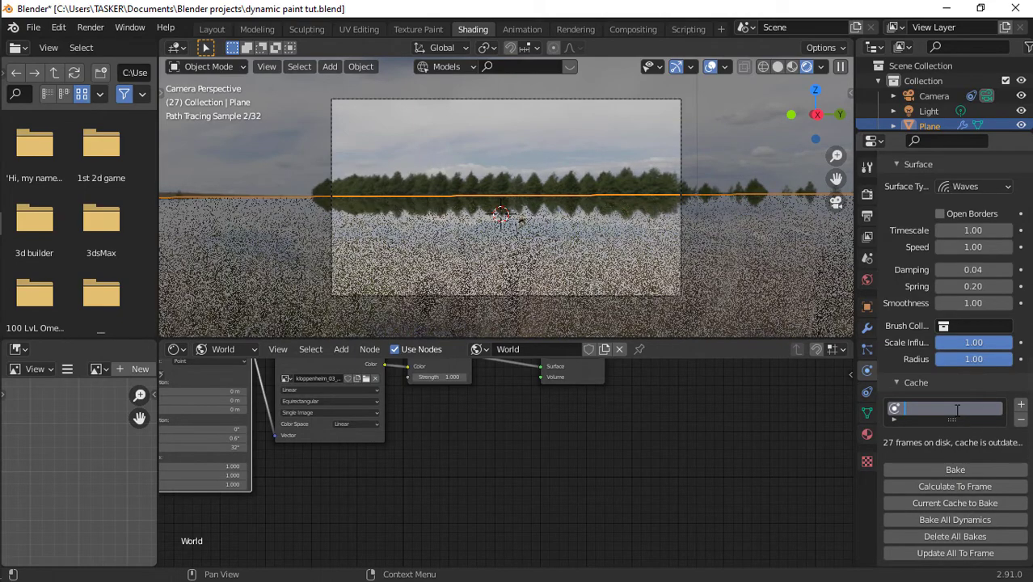
type("qwerty")
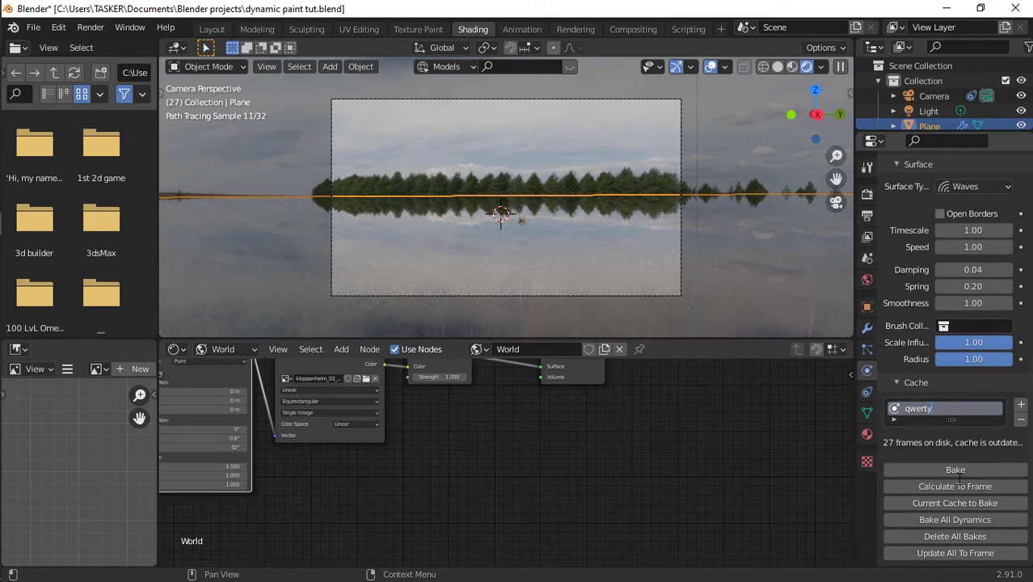
key("Return")
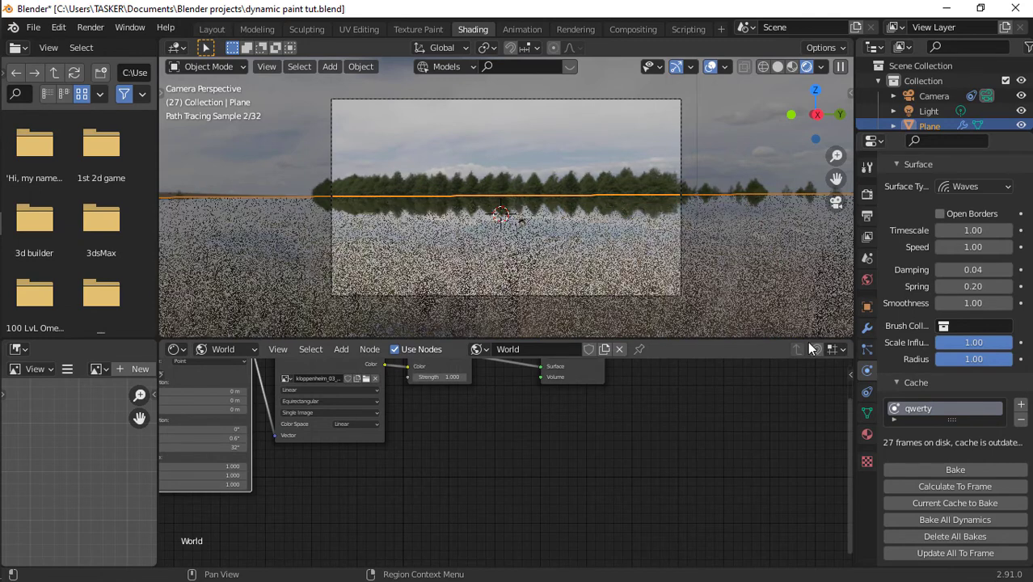
key("ctrl+s")
left_click(970, 467)
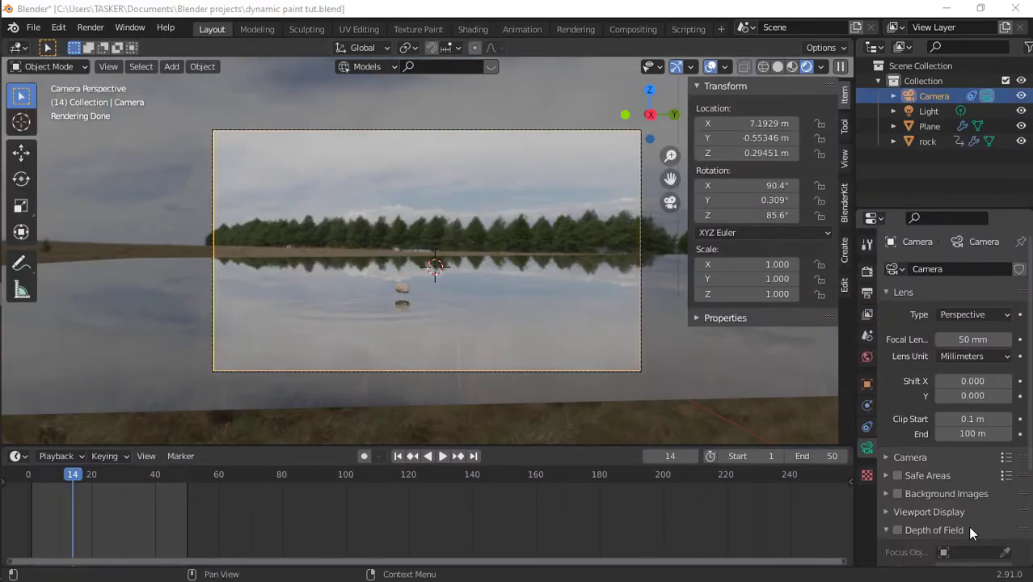
- Select the water plane, switch the Layout viewport to solid shading and leave the camera view
left_click(512, 301)
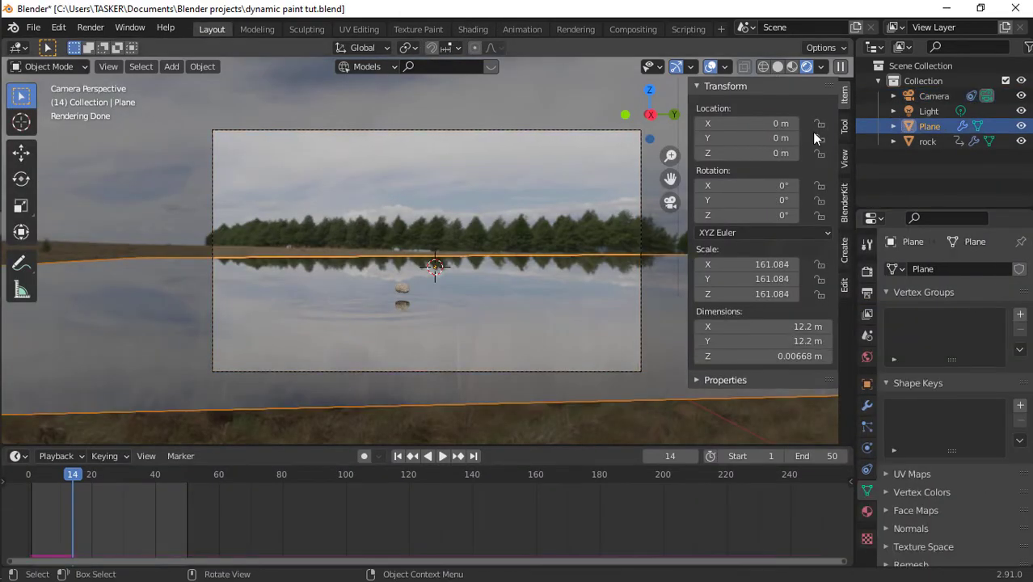
left_click(789, 66)
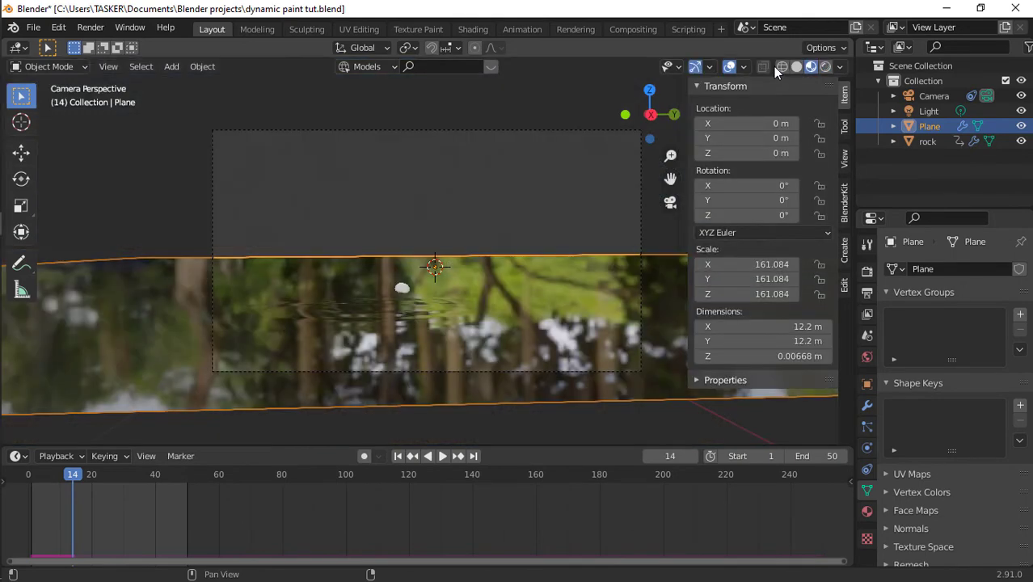
key("alt+a")
left_click(796, 67)
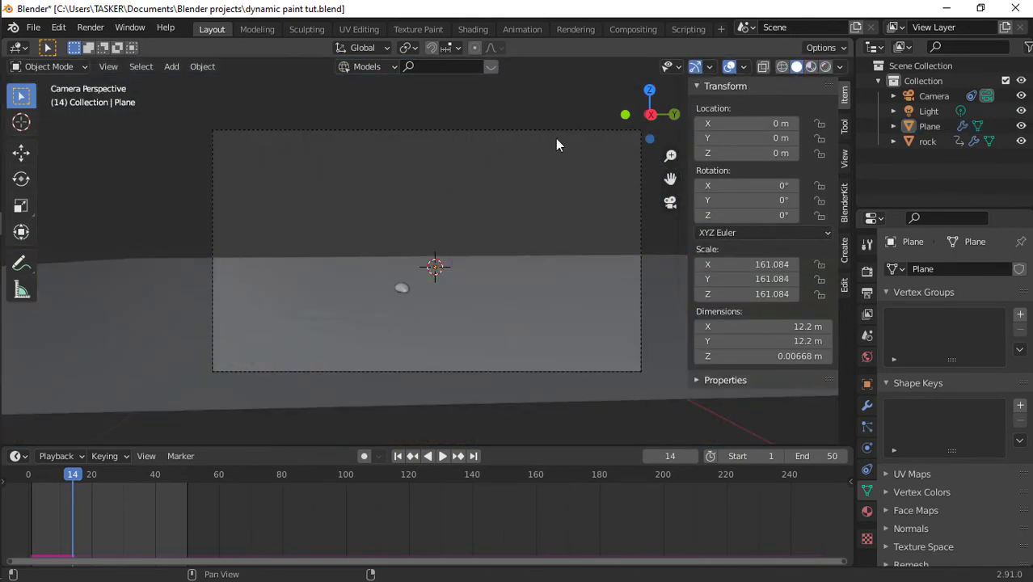
left_click(313, 270)
left_click(670, 202)
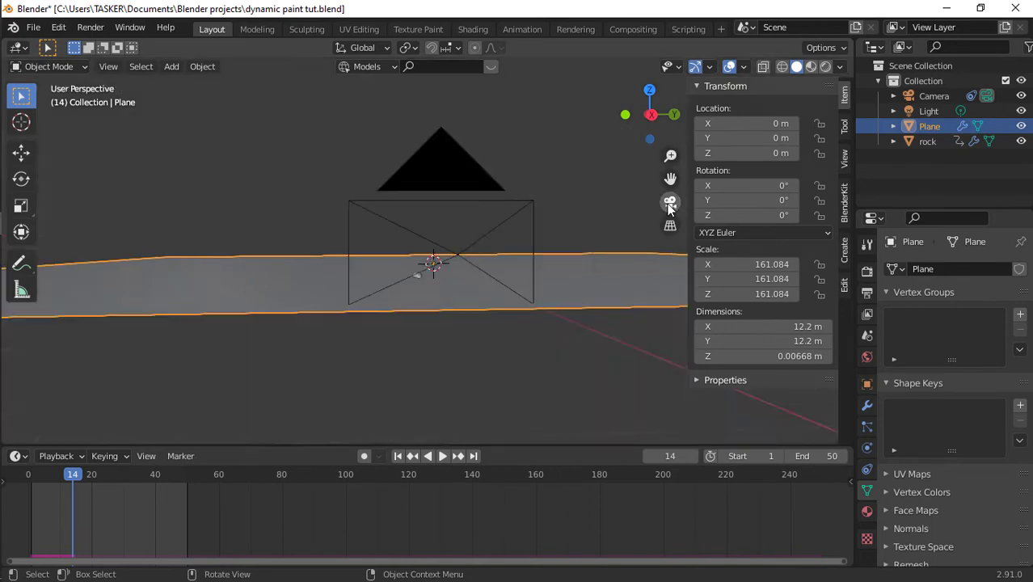
- Add a new mesh plane at the origin, scale it by 100 and enter Edit Mode on it
key("shift+a")
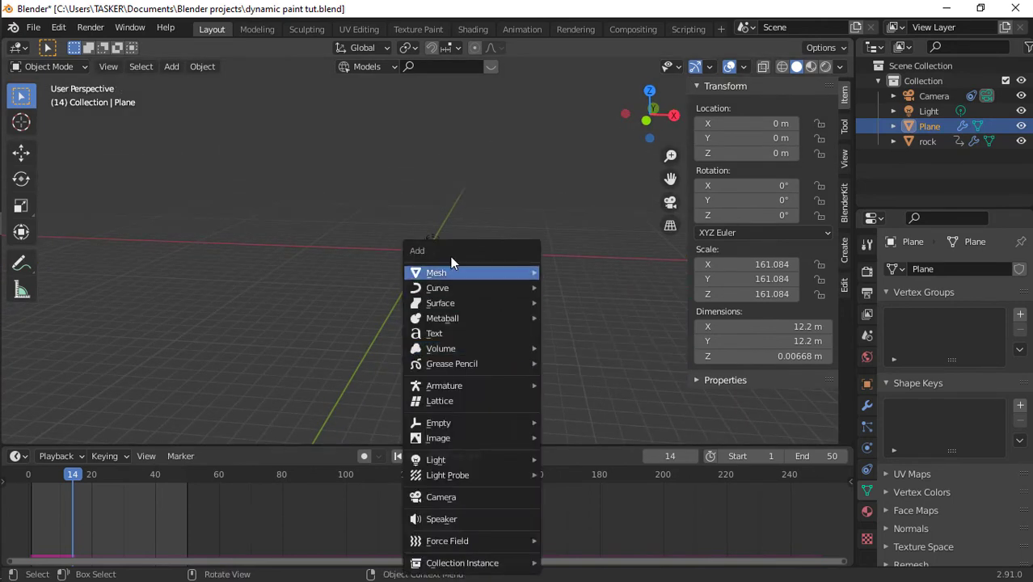
mouse_move(469, 272)
left_click(588, 272)
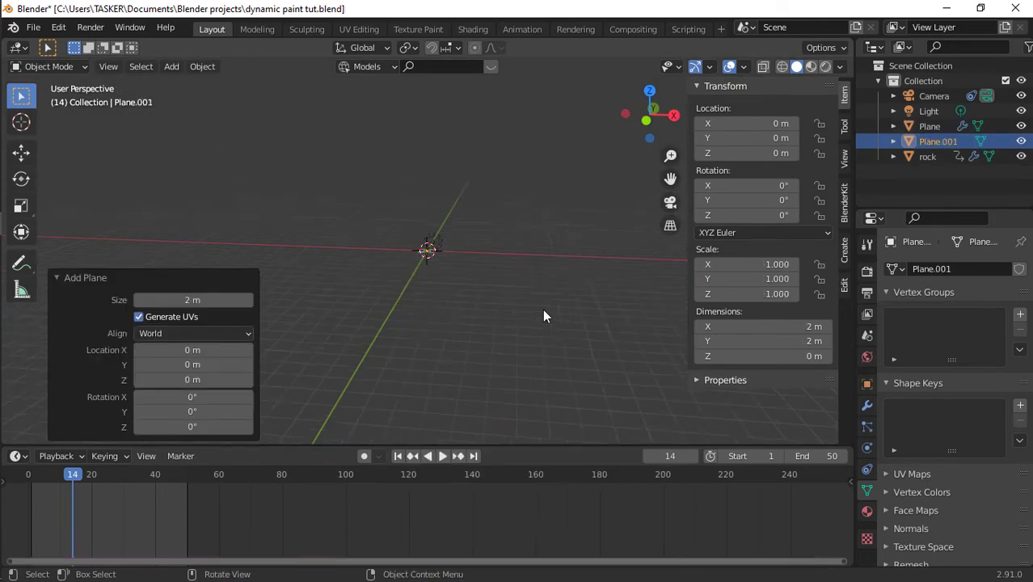
key("s")
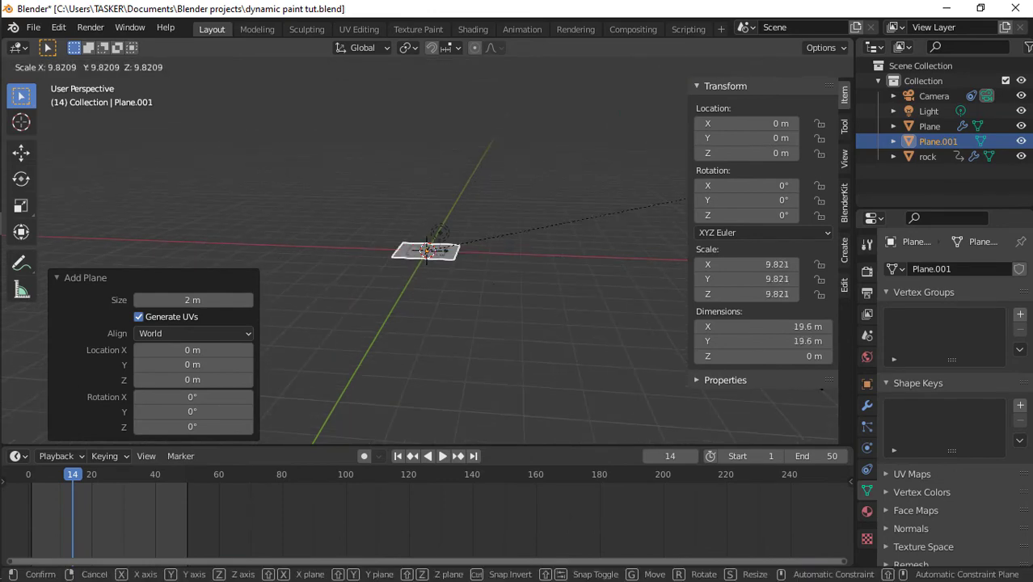
type("100")
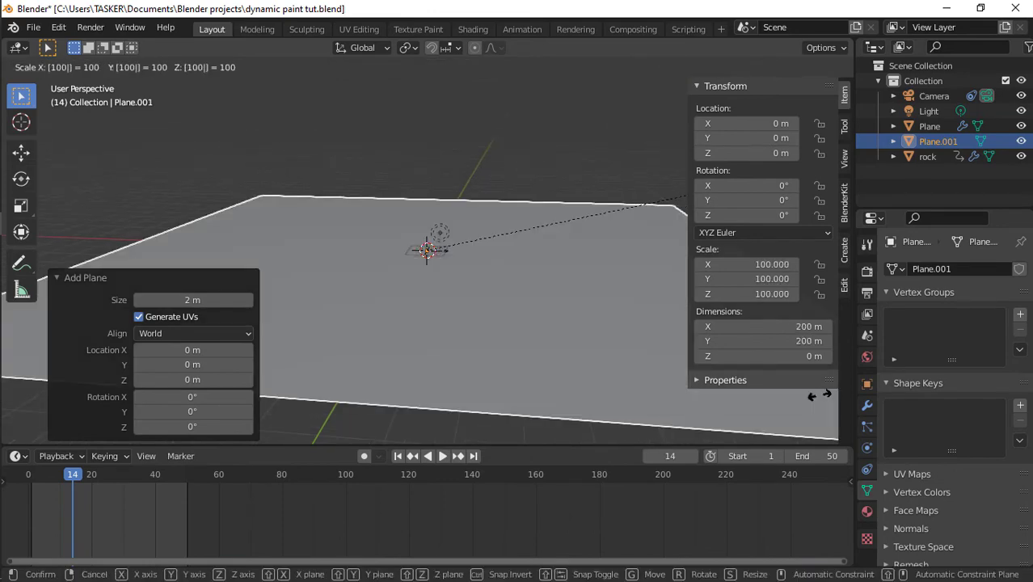
key("Return")
key("Tab")
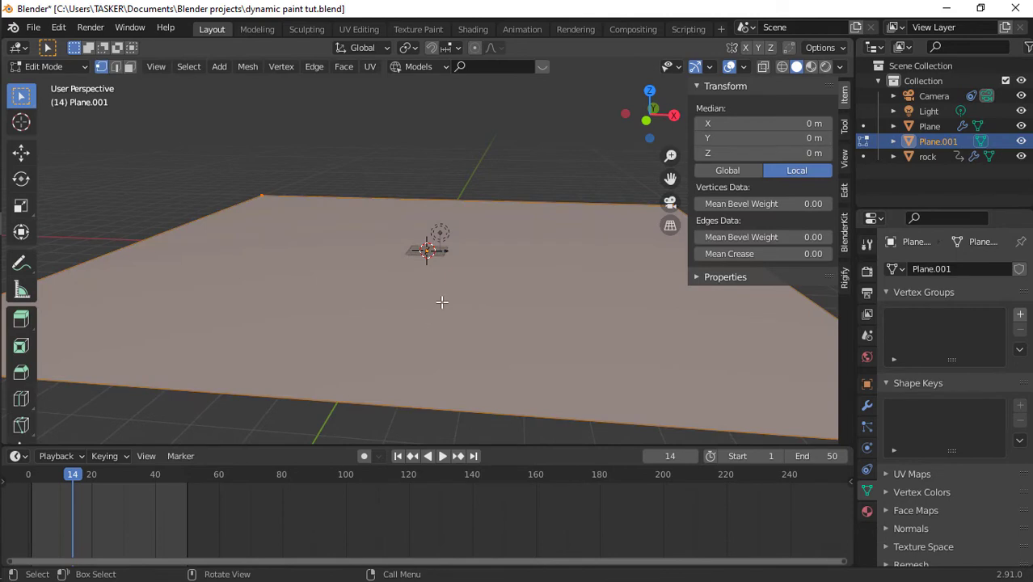
- Add two centred, perpendicular loop cuts that divide the large plane into four equal quarters
key("ctrl+r")
left_click(461, 223)
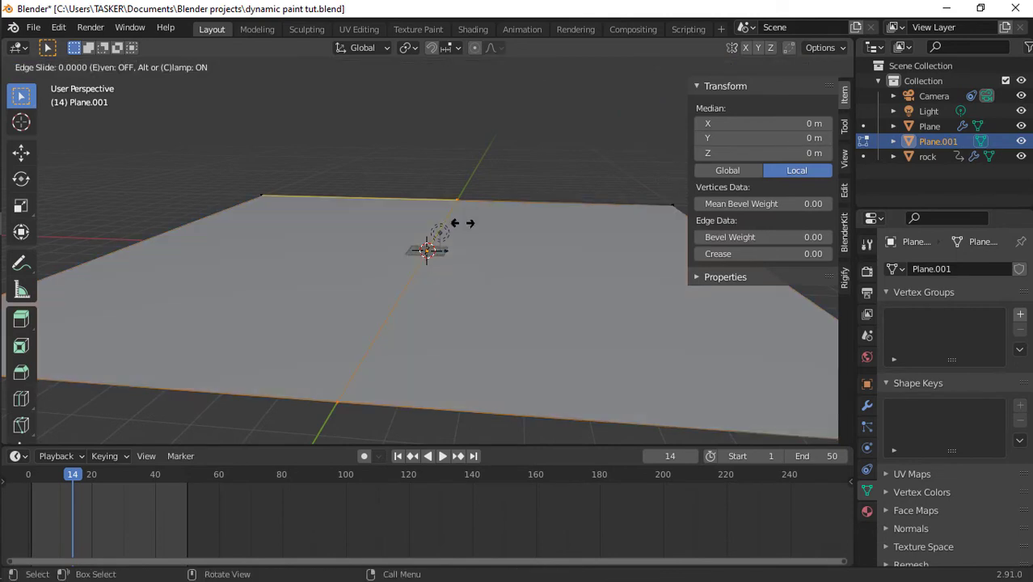
right_click(461, 224)
key("ctrl+r")
left_click(463, 224)
right_click(464, 224)
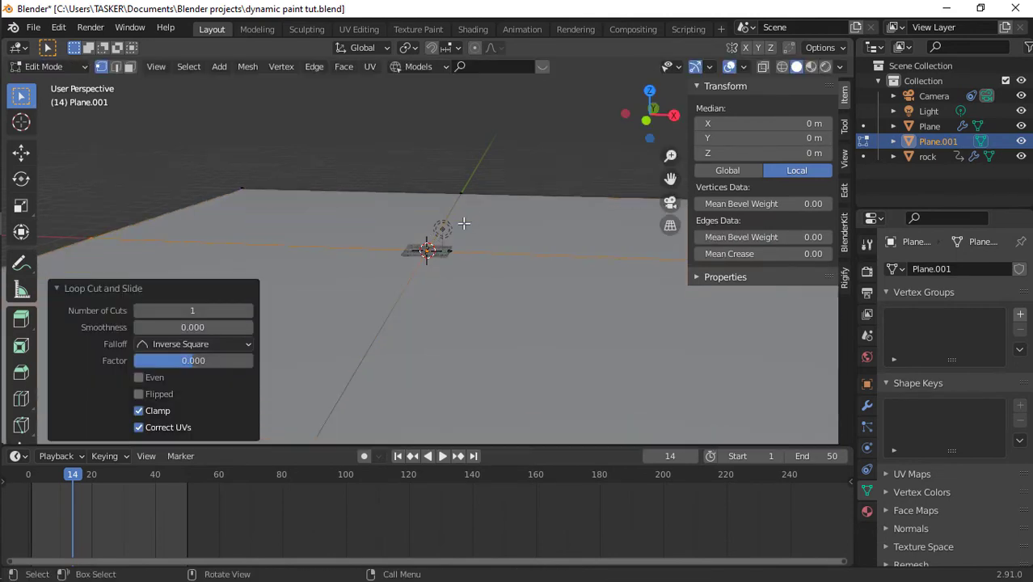
scroll(464, 223, "up", 6)
left_click(452, 259)
key("ctrl+b")
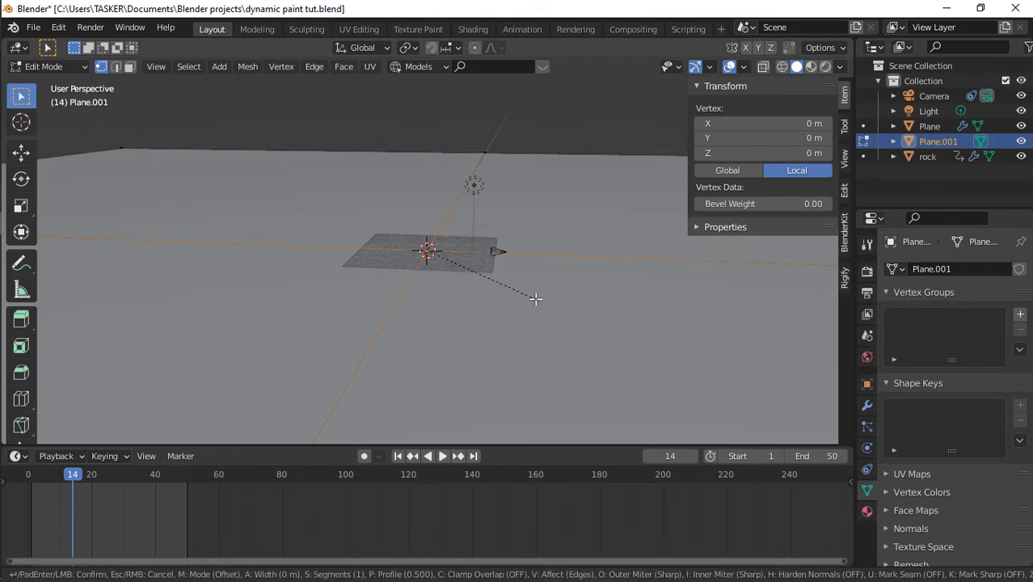
left_click(722, 293)
scroll(675, 283, "down", 3)
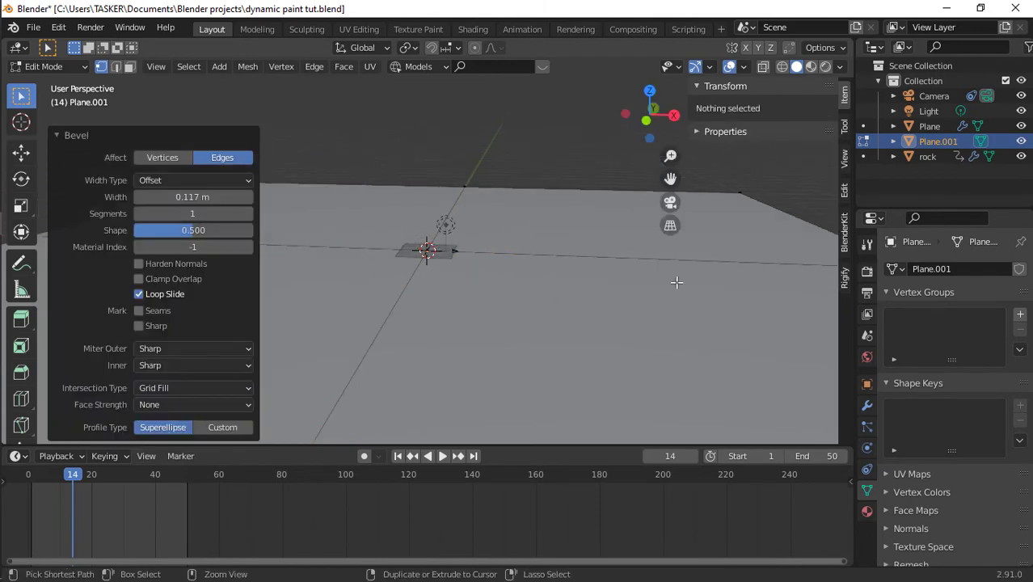
left_click(462, 241)
scroll(192, 175, "down", 15)
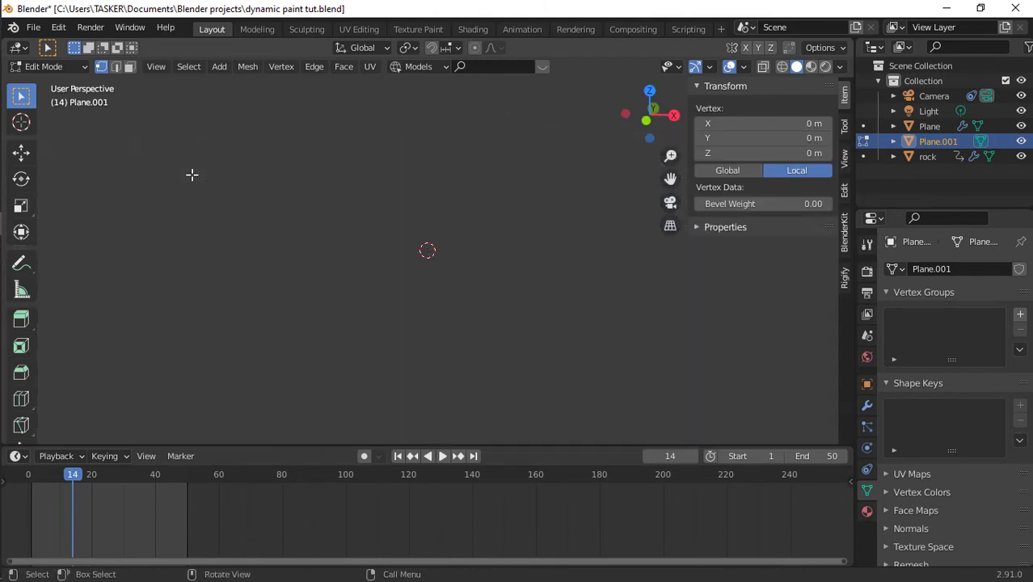
scroll(193, 174, "up", 14)
key("ctrl+z")
scroll(192, 175, "down", 5)
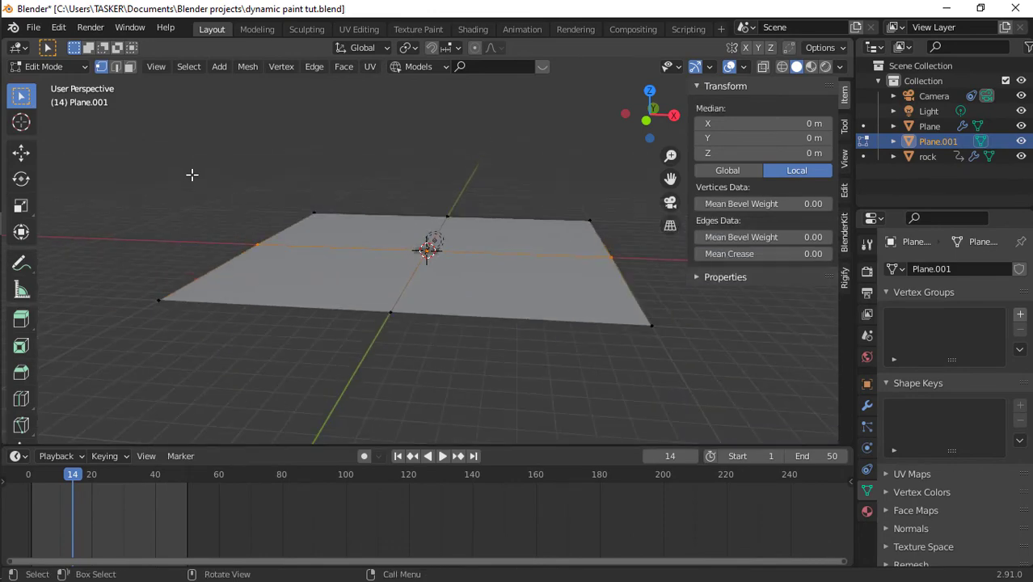
- Select both crossing edge loops and bevel them with a width of about 0.063 m to match the water plane's size
left_click_drag(397, 212, 462, 374, "shift")
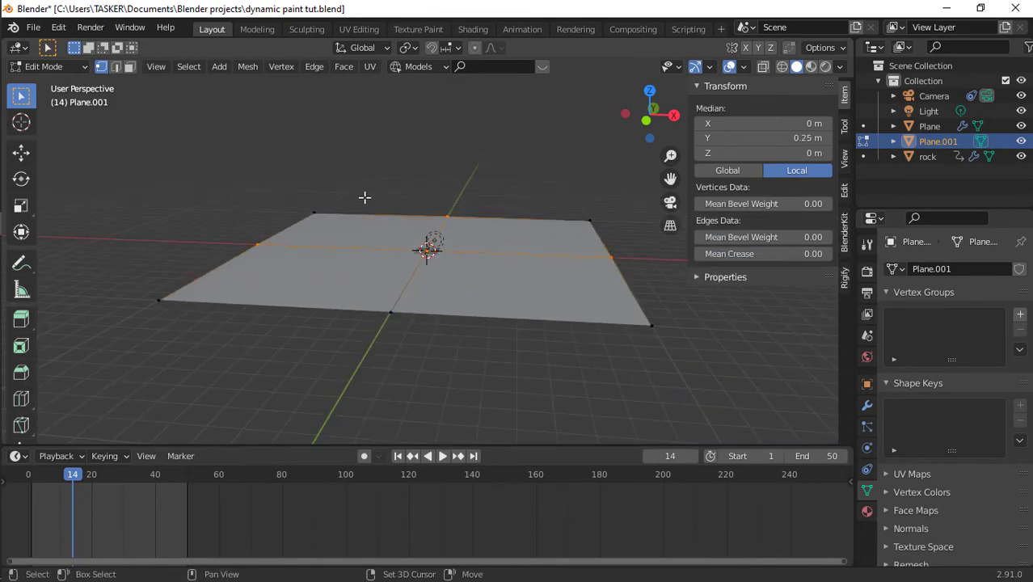
left_click_drag(364, 197, 454, 411, "shift")
scroll(512, 310, "up", 3)
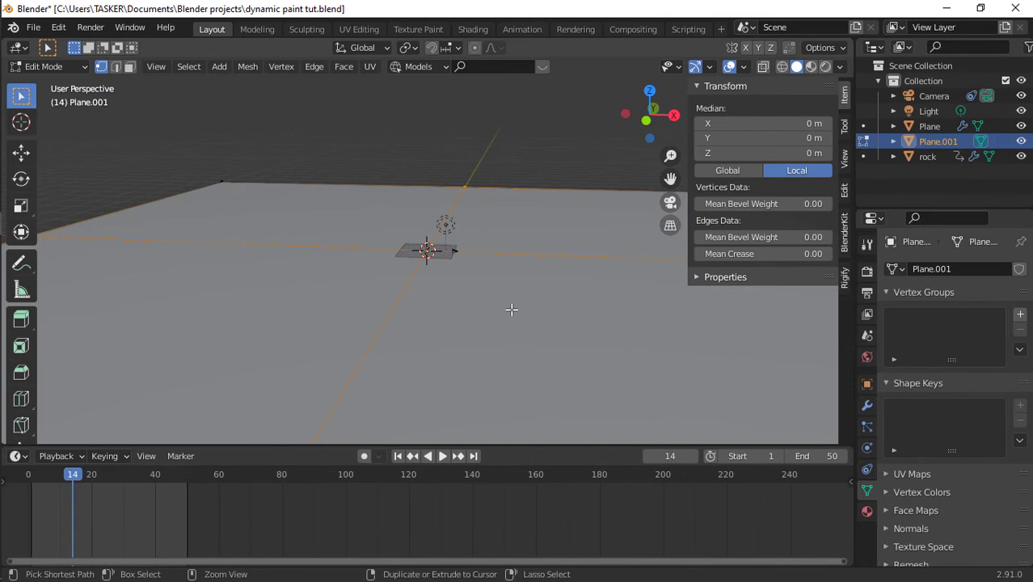
key("ctrl+b")
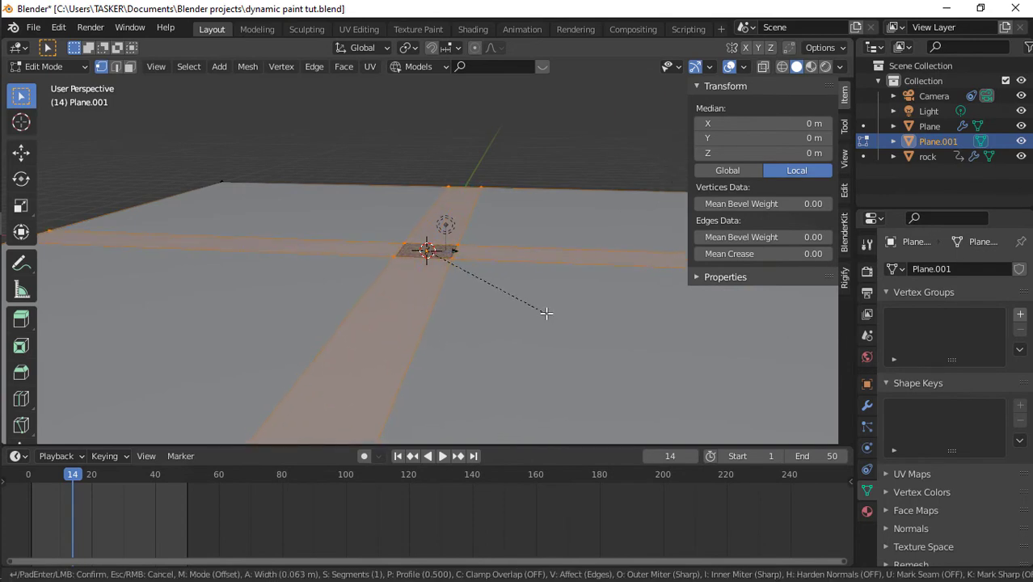
left_click(547, 308)
- From the top view, delete the centre face of the large plane that overlaps the water plane
left_click(649, 91)
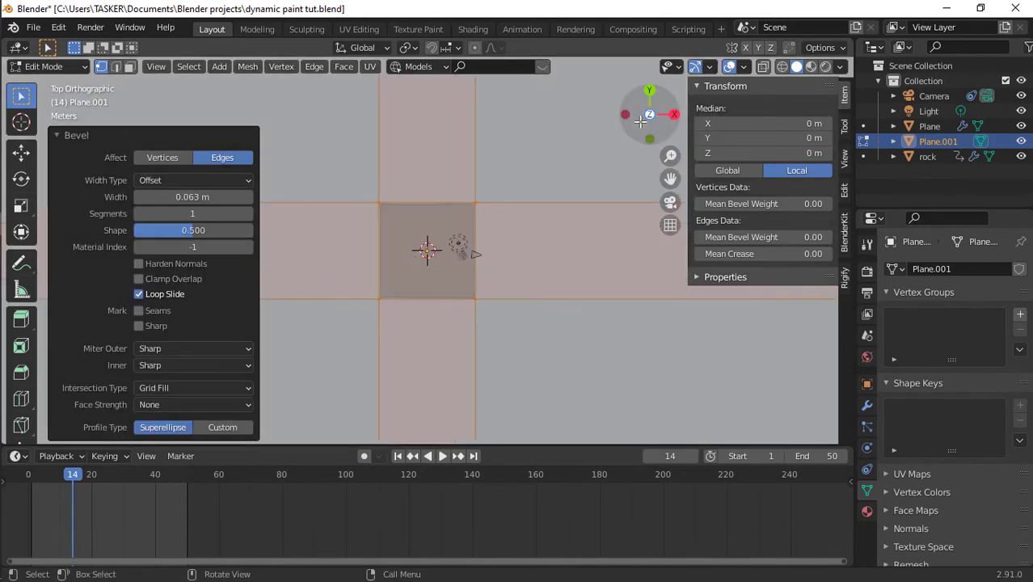
left_click(440, 188)
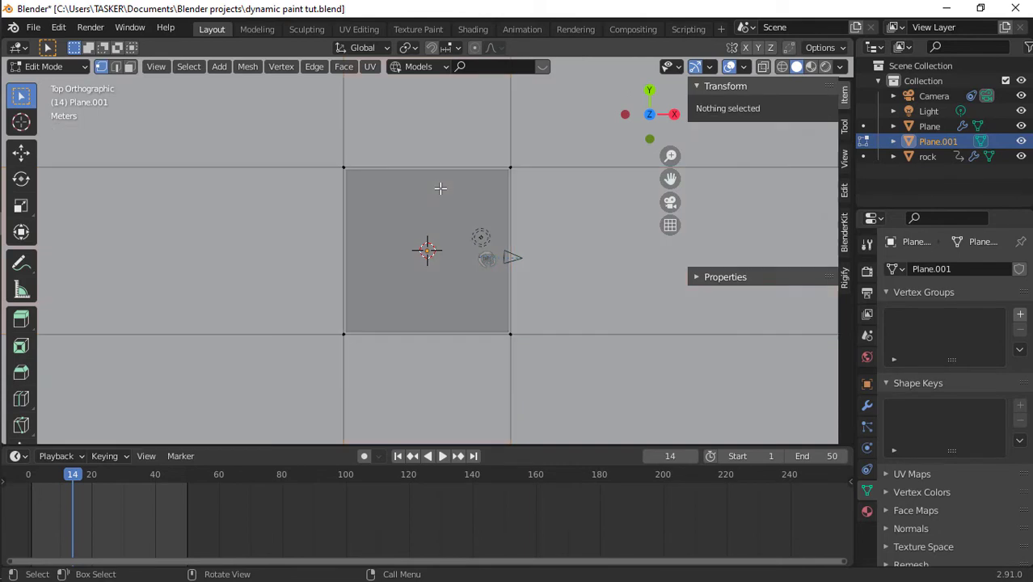
left_click(129, 67)
left_click(349, 178)
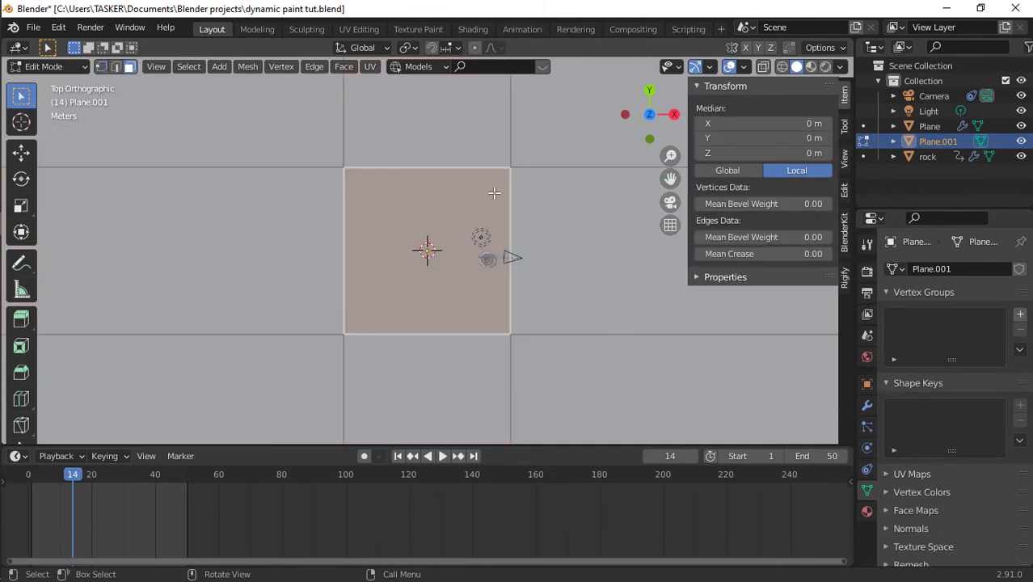
key("x")
left_click(461, 230)
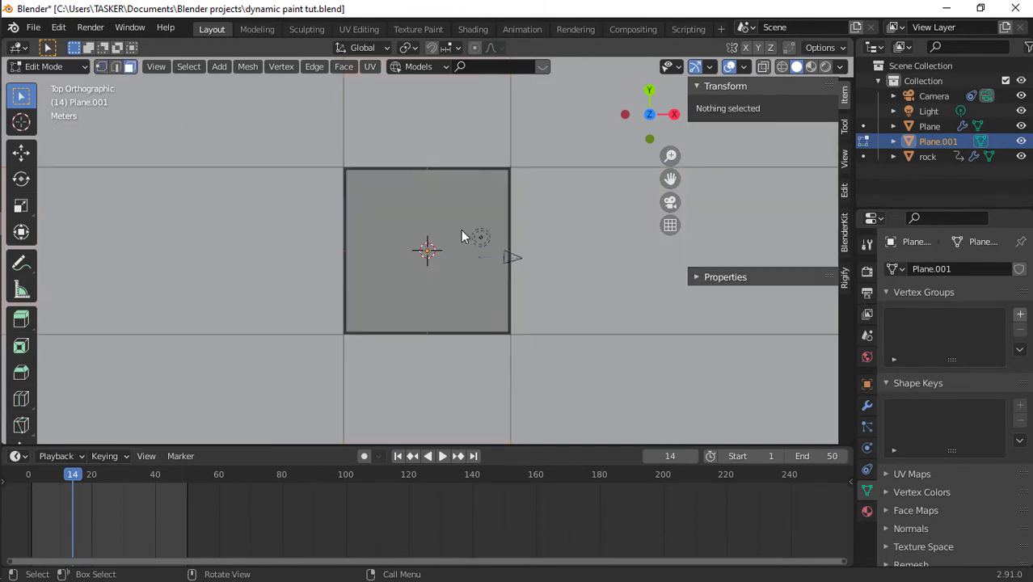
- Select the edges bordering the centre hole, scale them to about 0.981 to close the gap, and leave Edit Mode
left_click(115, 66)
left_click(509, 269)
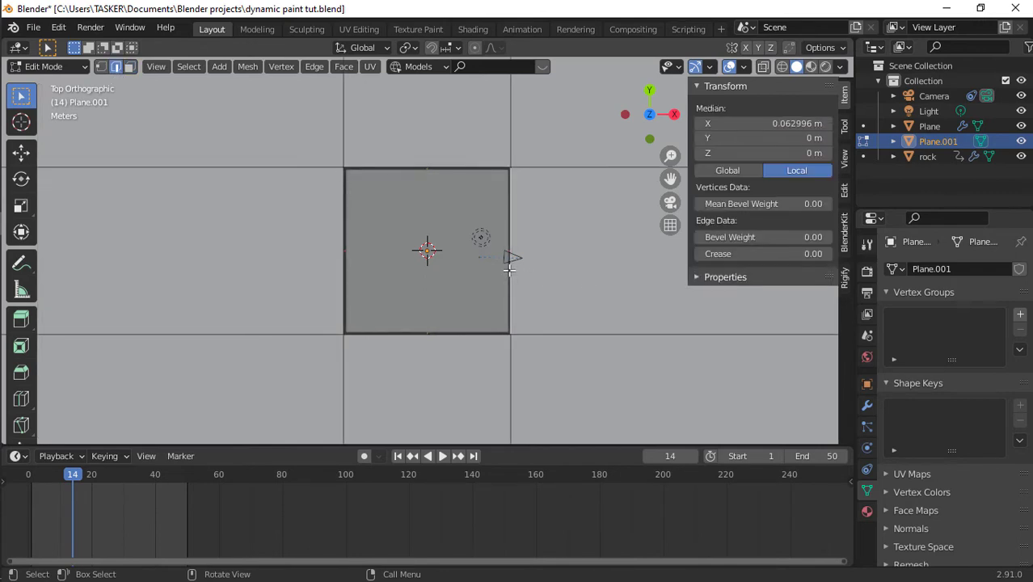
key("a")
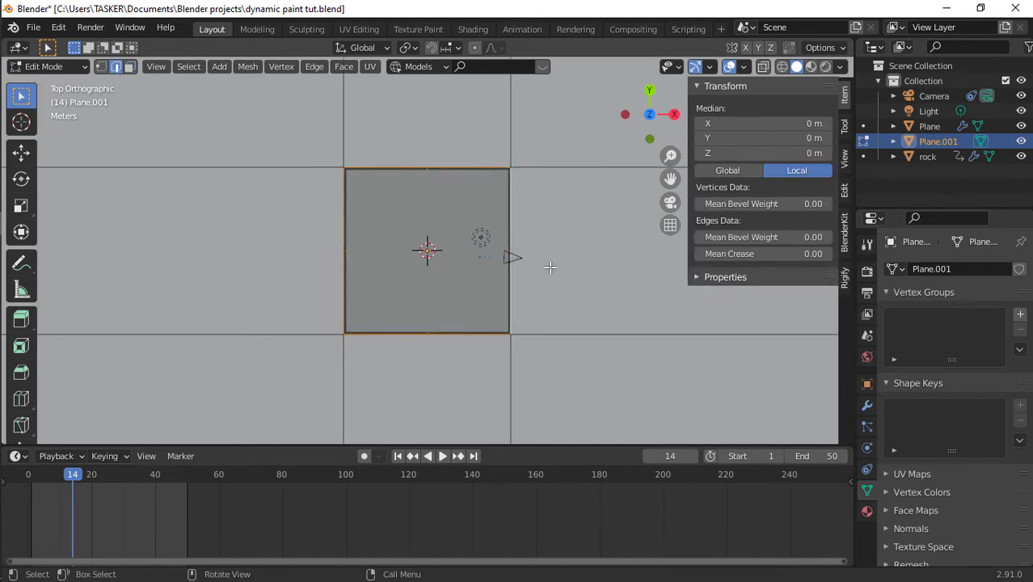
key("s")
left_click(547, 267)
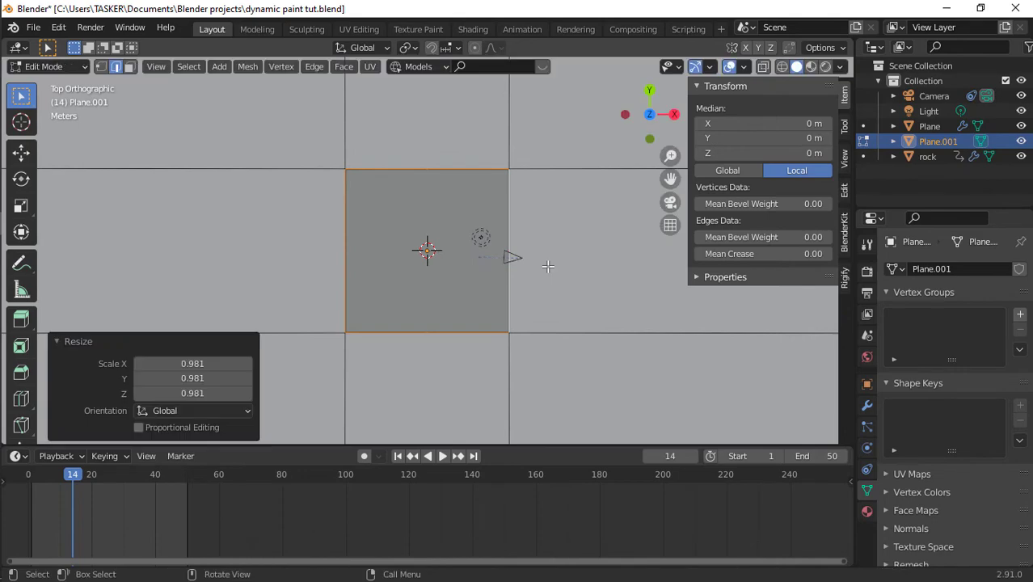
key("Tab")
- In camera view, link the water plane's material to the large outer plane, keeping the water plane as the active object
left_click(671, 202)
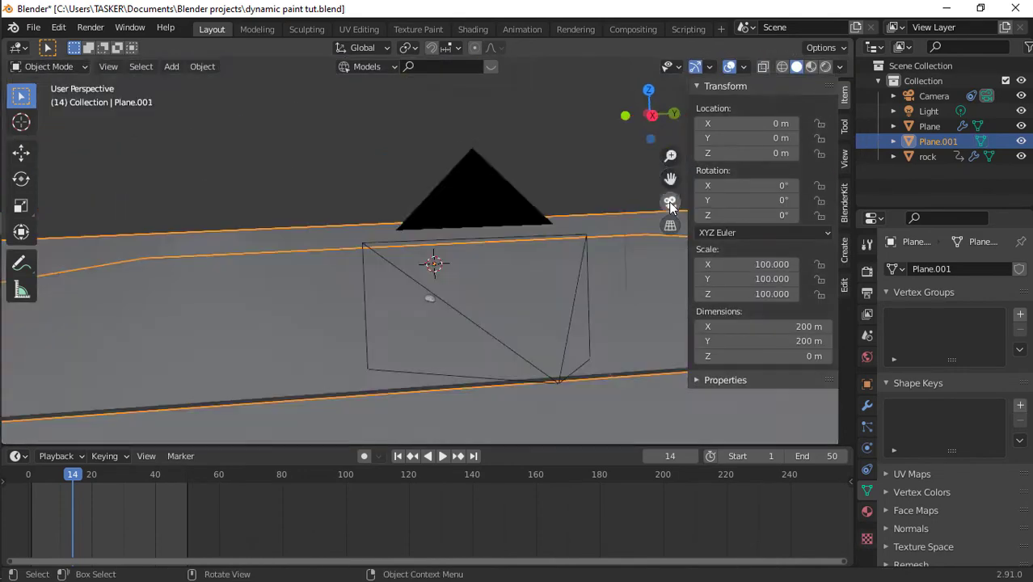
left_click(427, 296)
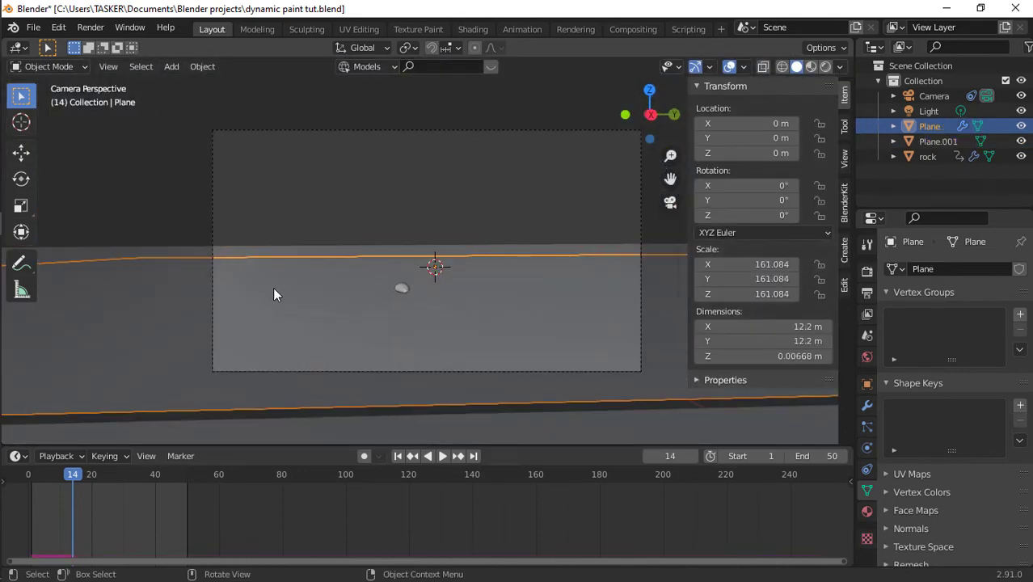
left_click(288, 246, "shift")
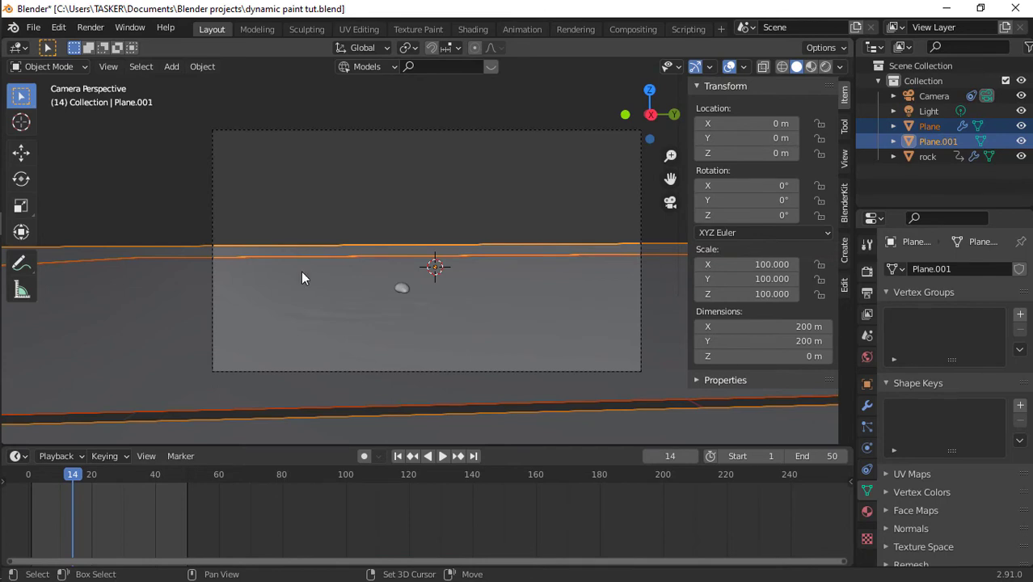
left_click(301, 271, "shift")
key("ctrl+l")
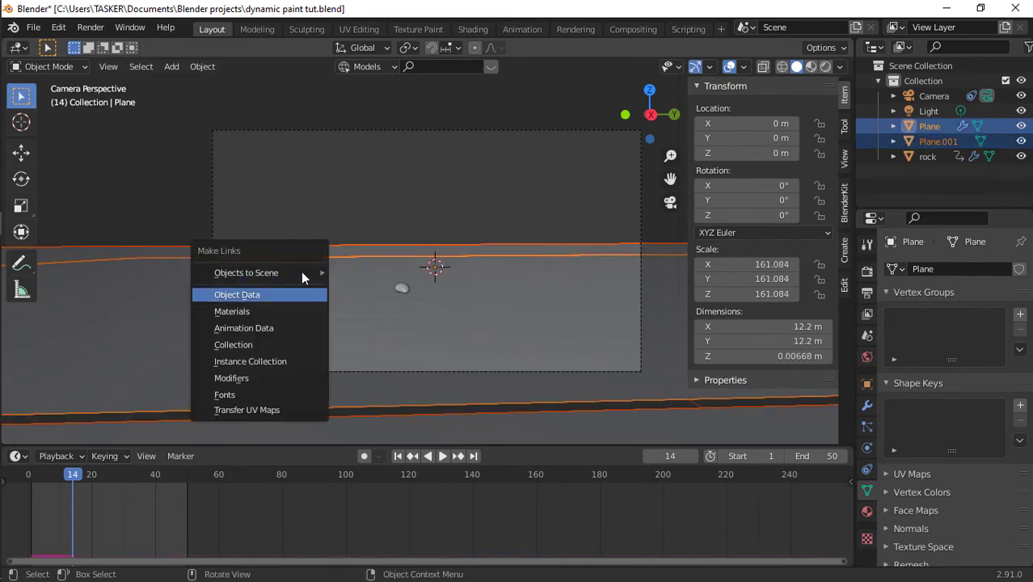
key("Down")
key("Return")
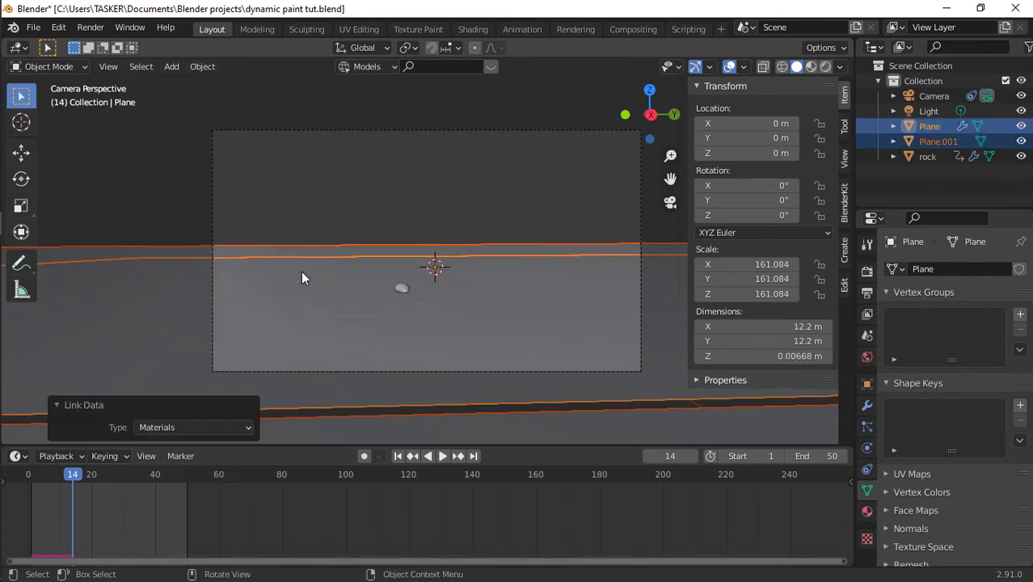
- Switch the viewport to rendered shading and play the animation briefly to check the extended water surface
left_click(840, 67)
left_click(826, 66)
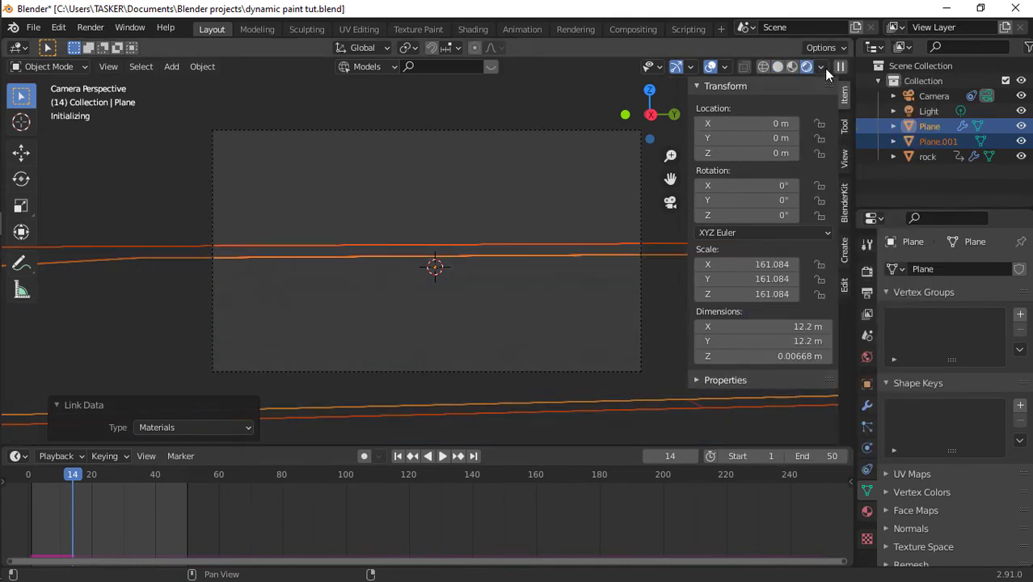
left_click(399, 190)
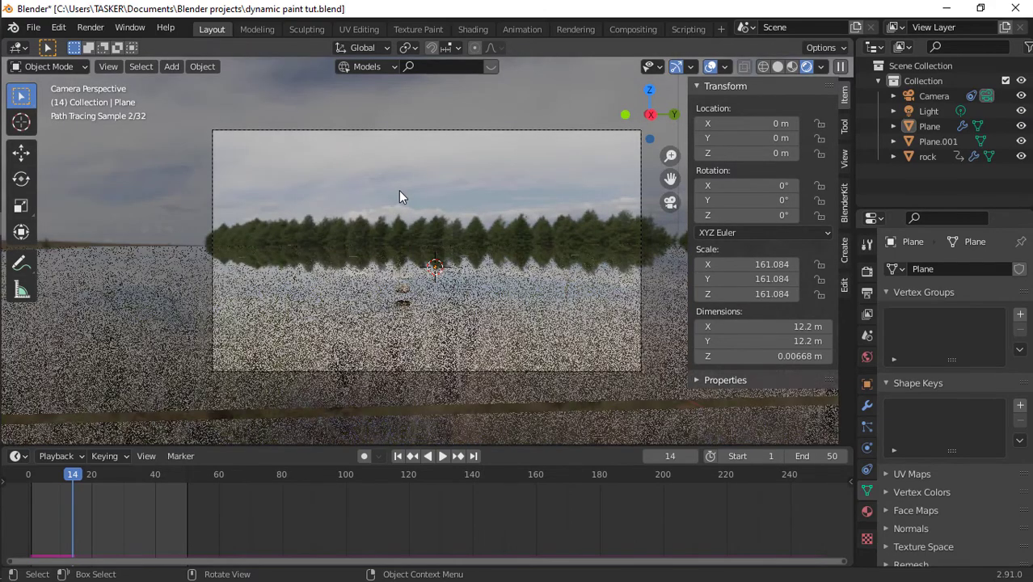
key("space")
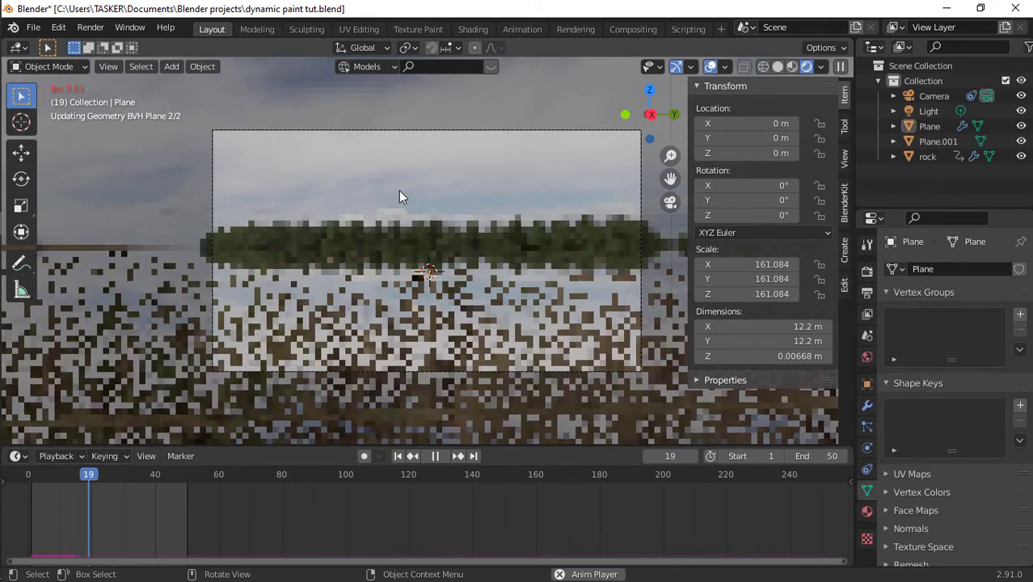
key("space")
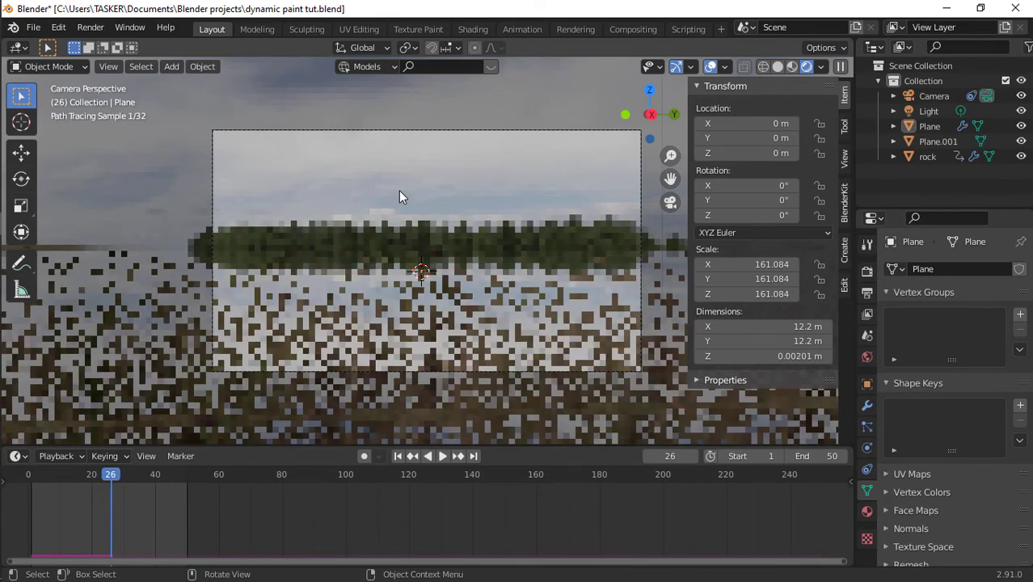
left_click(517, 241)
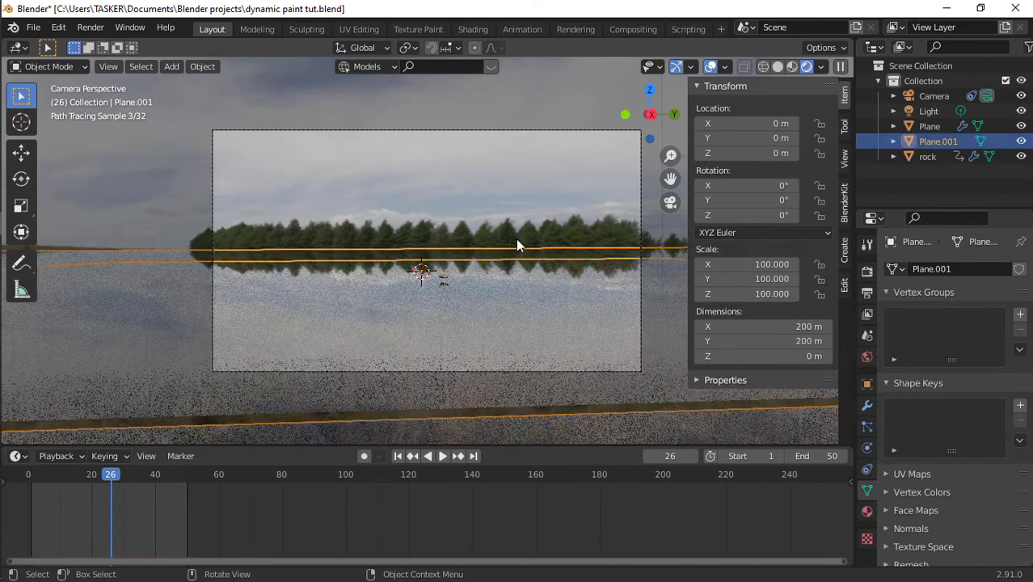
left_click(498, 159)
left_click(638, 319)
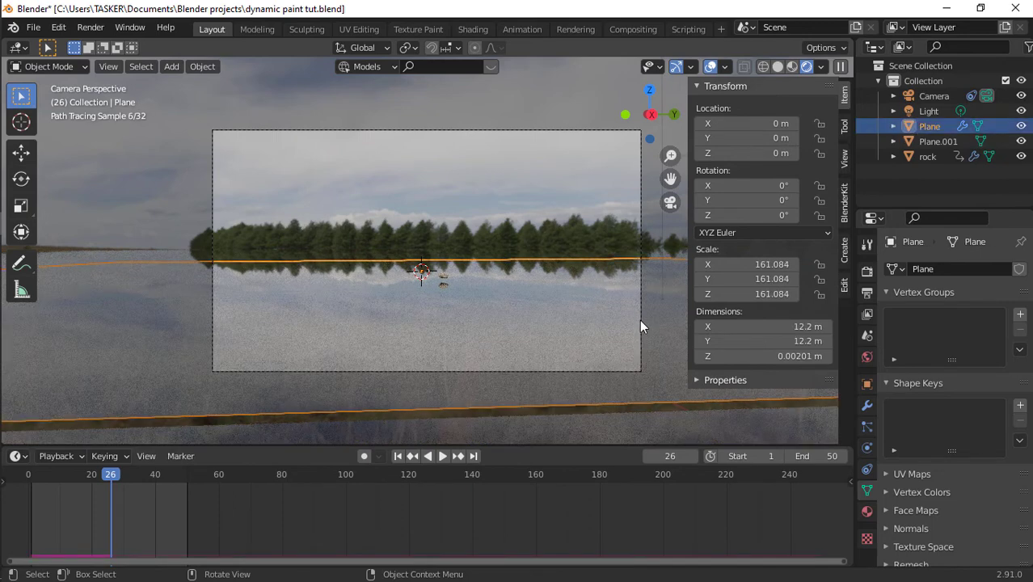
left_click(642, 320)
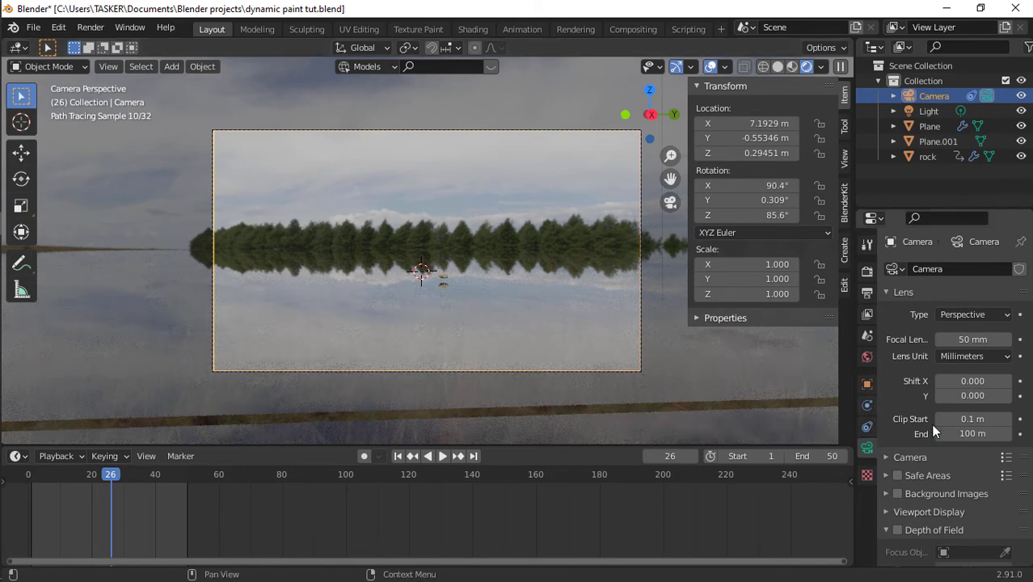
left_click(981, 434)
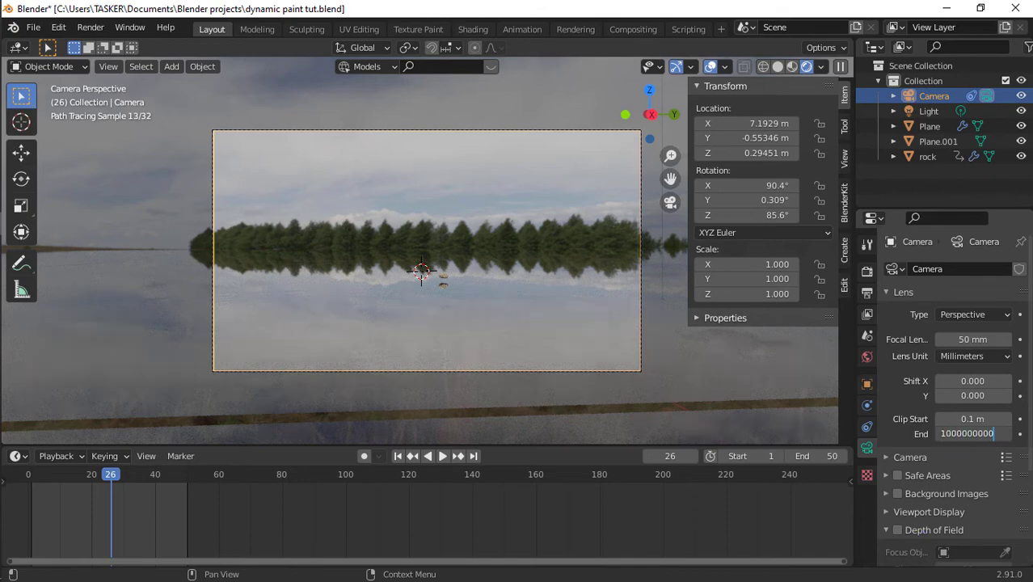
type("1000000000")
key("Return")
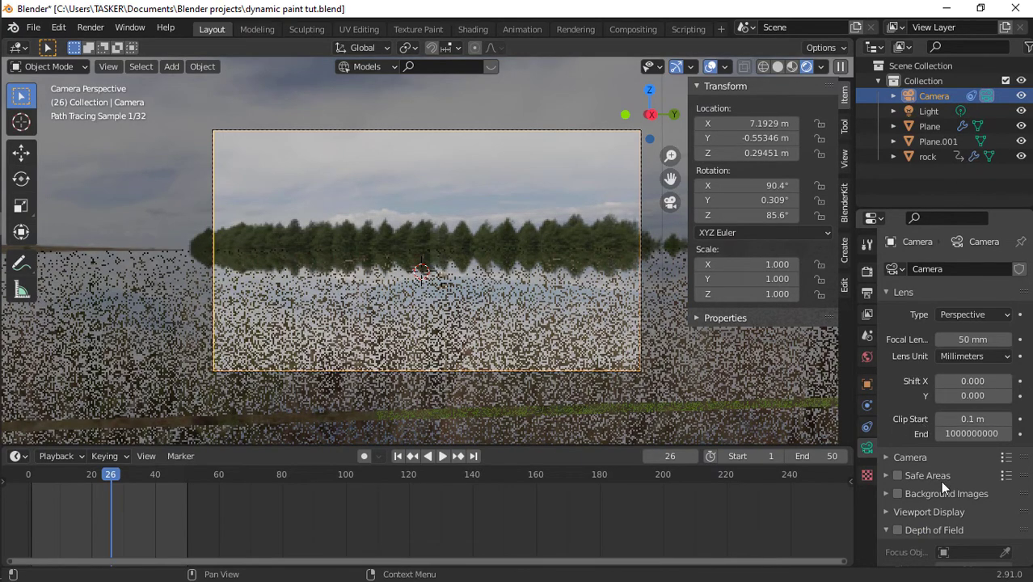
- Enable depth of field on the camera and choose the rock as its focus object
left_click(898, 530)
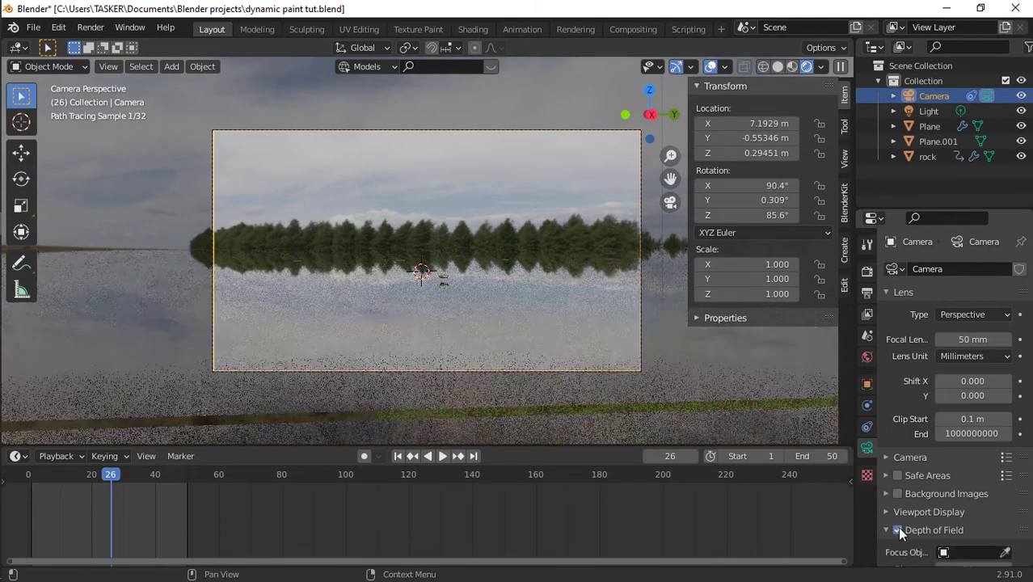
scroll(897, 526, "down", 4)
left_click(999, 427)
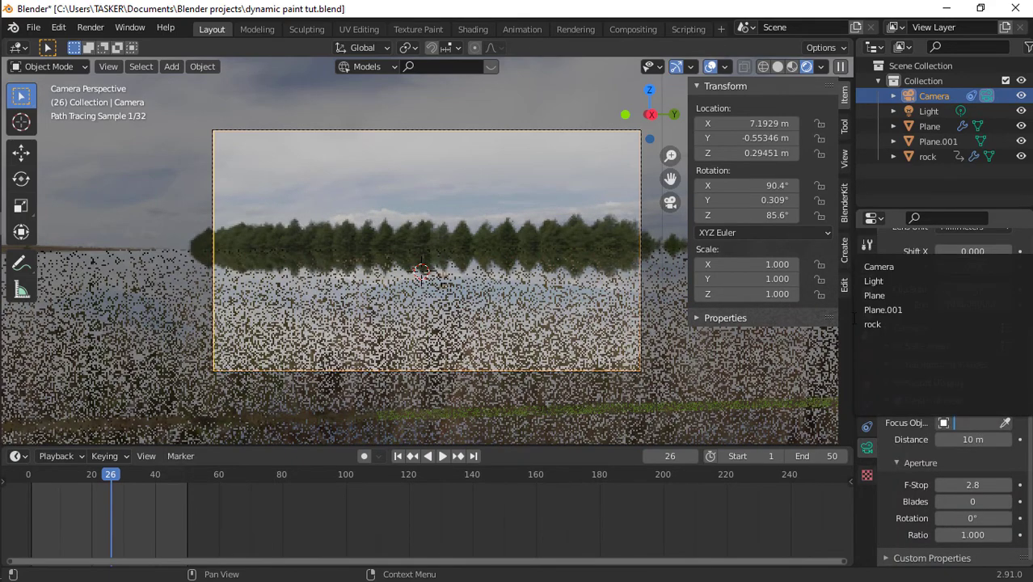
left_click(878, 324)
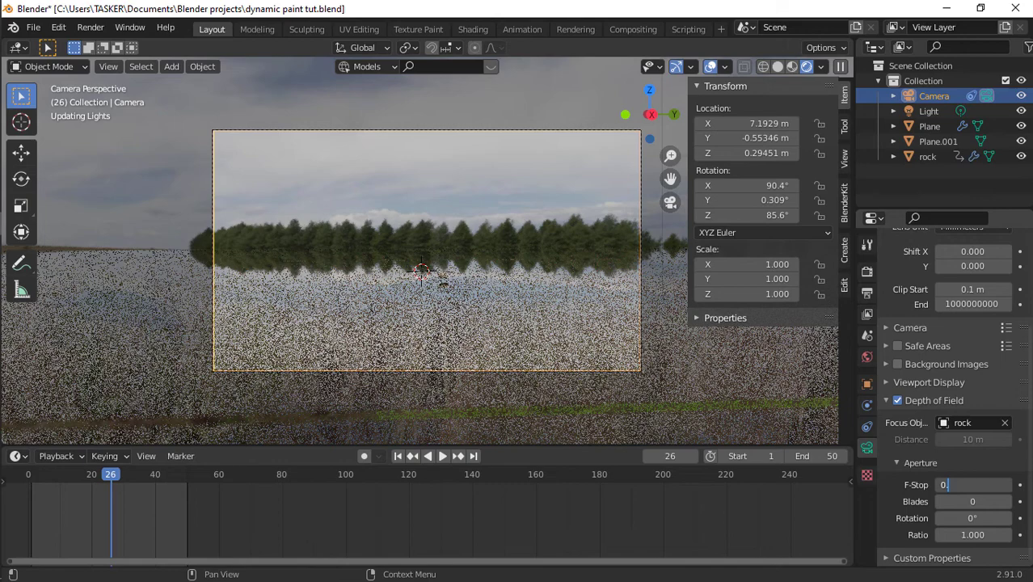
- Try an F-Stop of 0.5 for the camera's depth of field, and settle on 0.7
type("0.5")
key("Return")
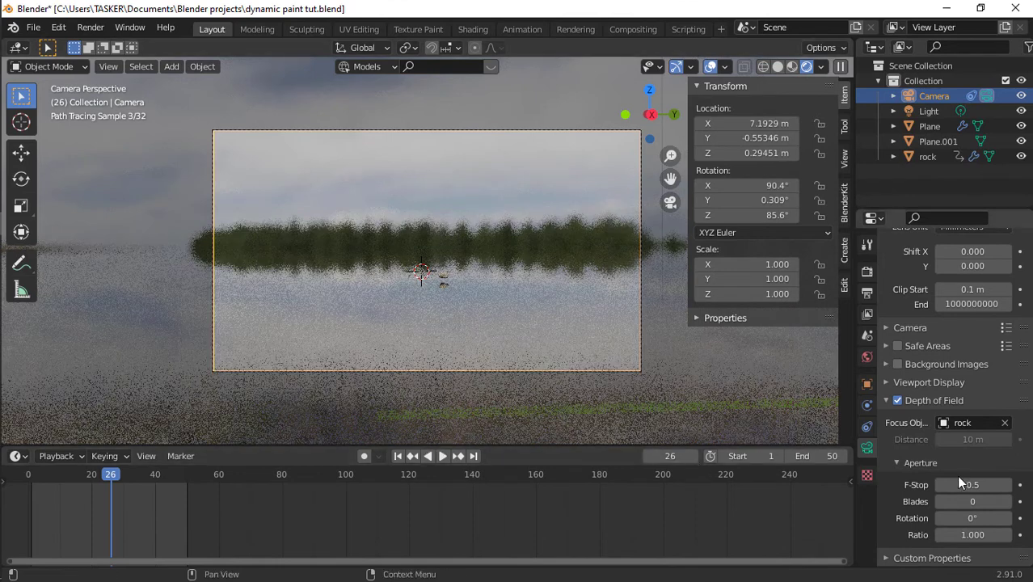
left_click(988, 484)
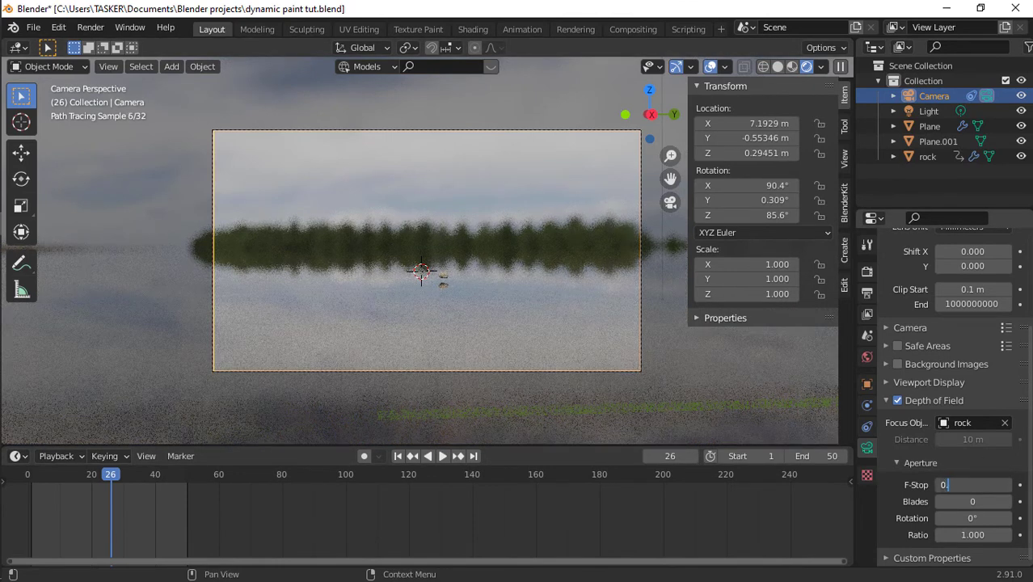
key("Return")
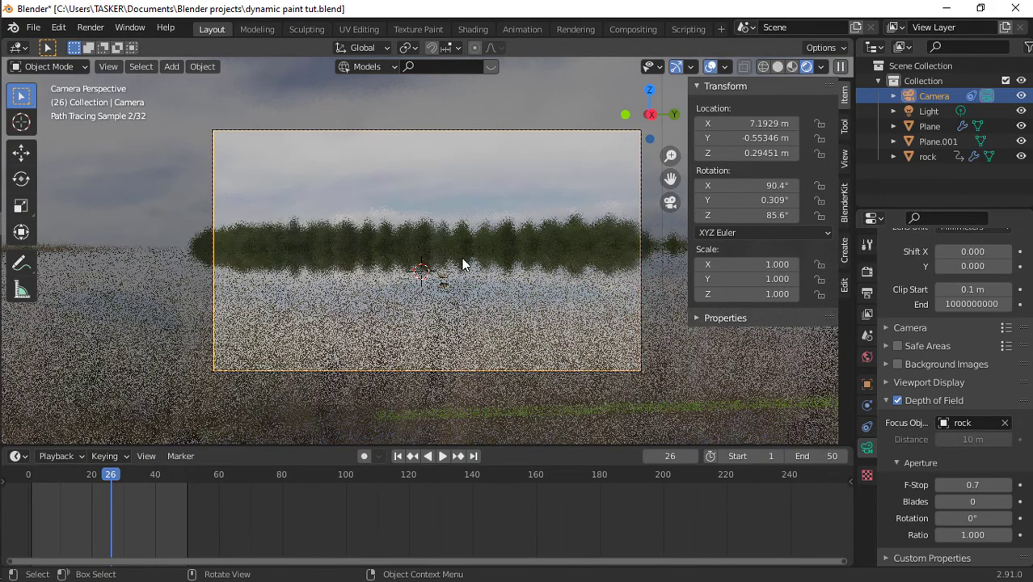
- Switch the viewport to solid shading, play the animation from the first frame and step through to frame 47
left_click(403, 457)
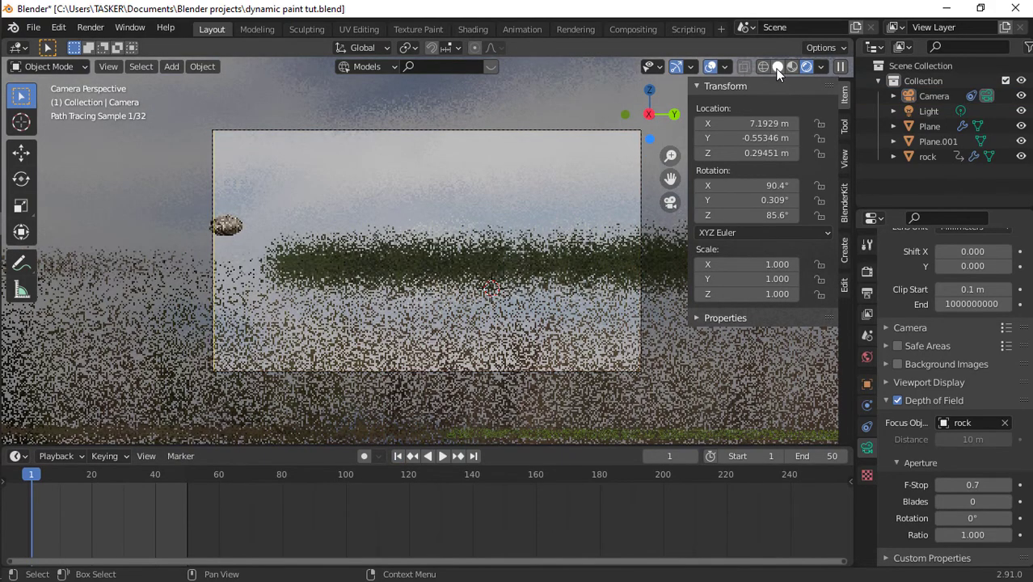
left_click(778, 68)
key("space")
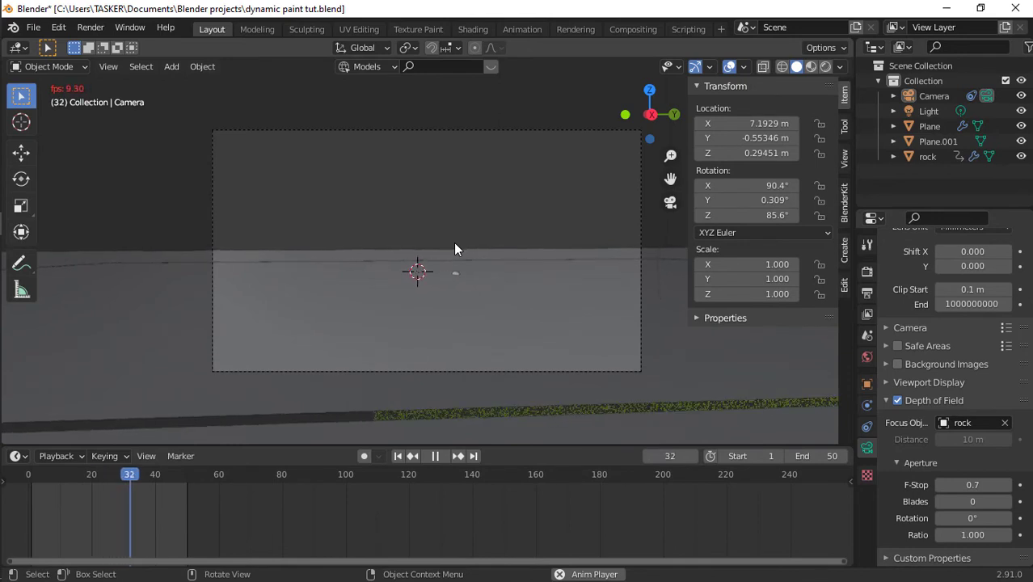
key("space")
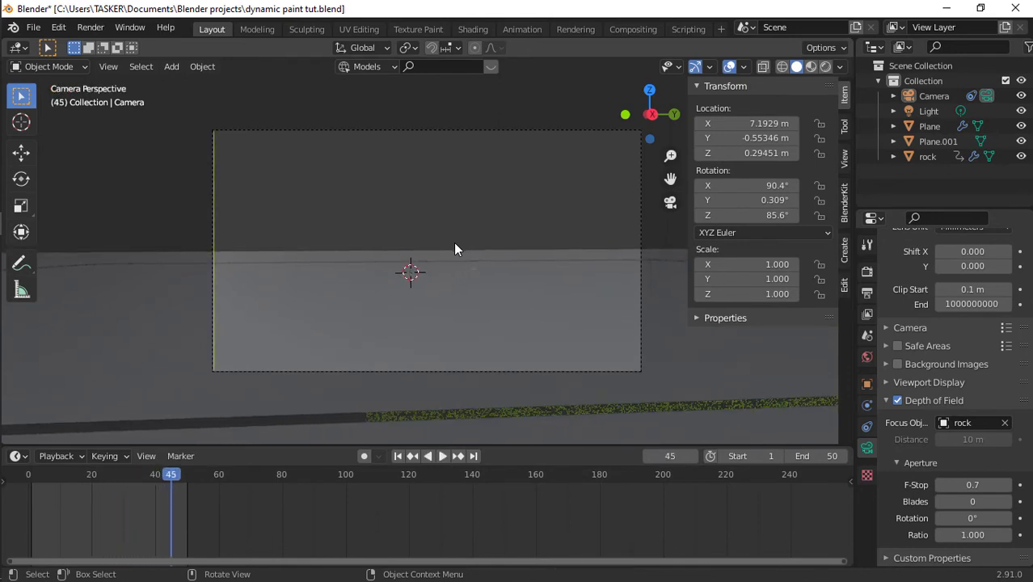
key("Right")
key("Right")
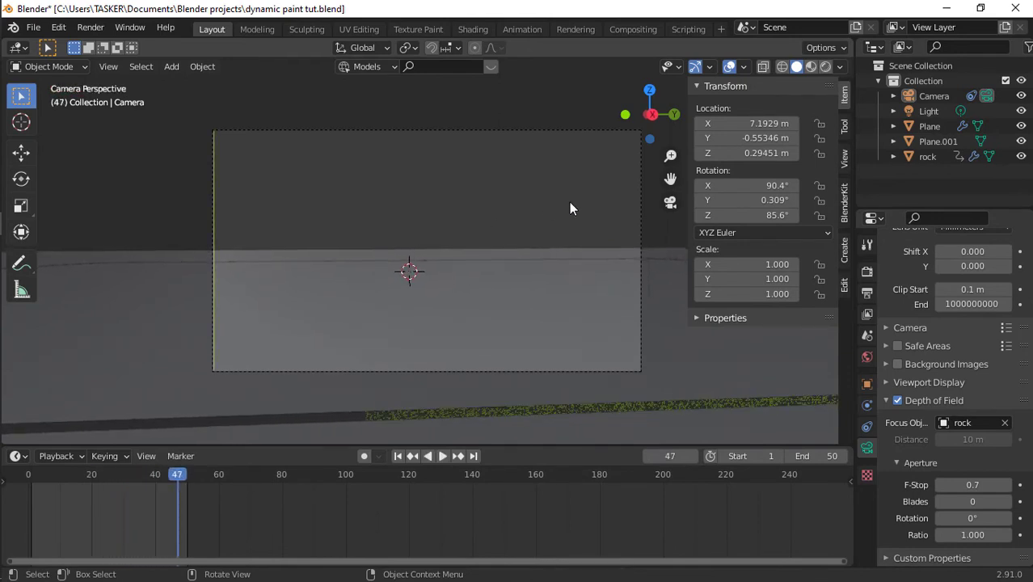
- Replay the animation from the start, stop at frame 12 and inspect the rock and ripples in rendered shading
left_click(396, 456)
key("space")
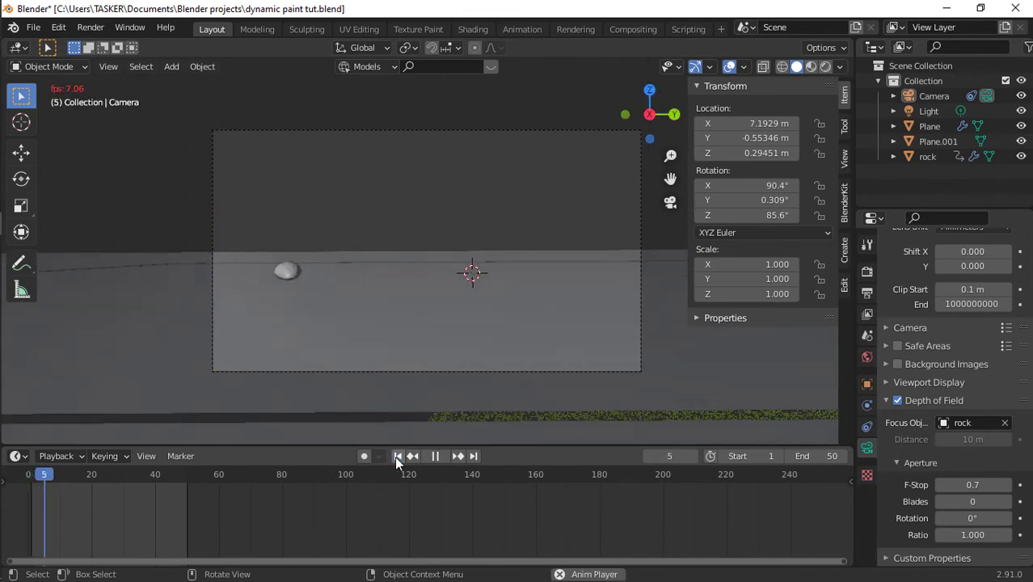
key("space")
key("Right")
key("Right")
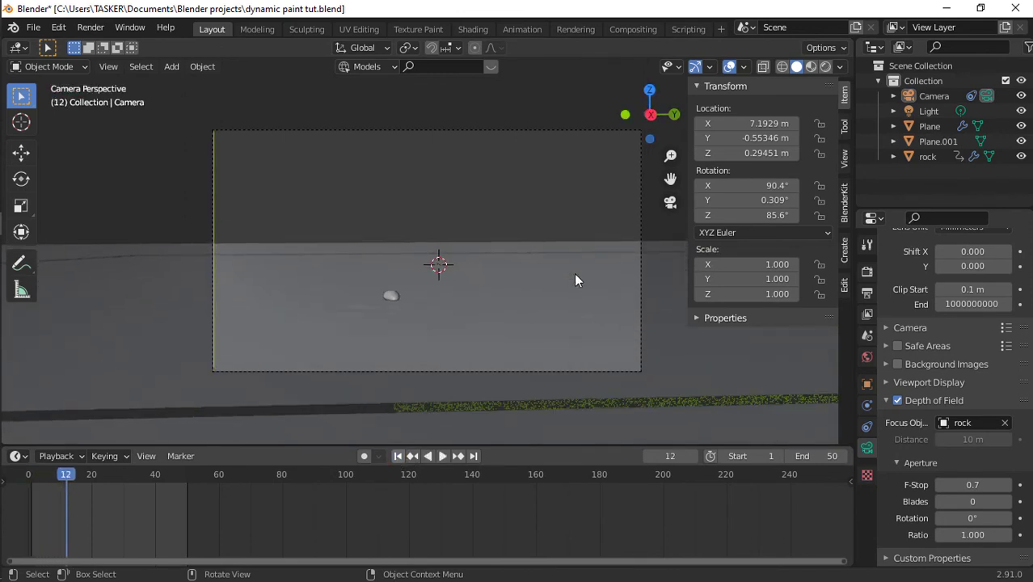
left_click(825, 66)
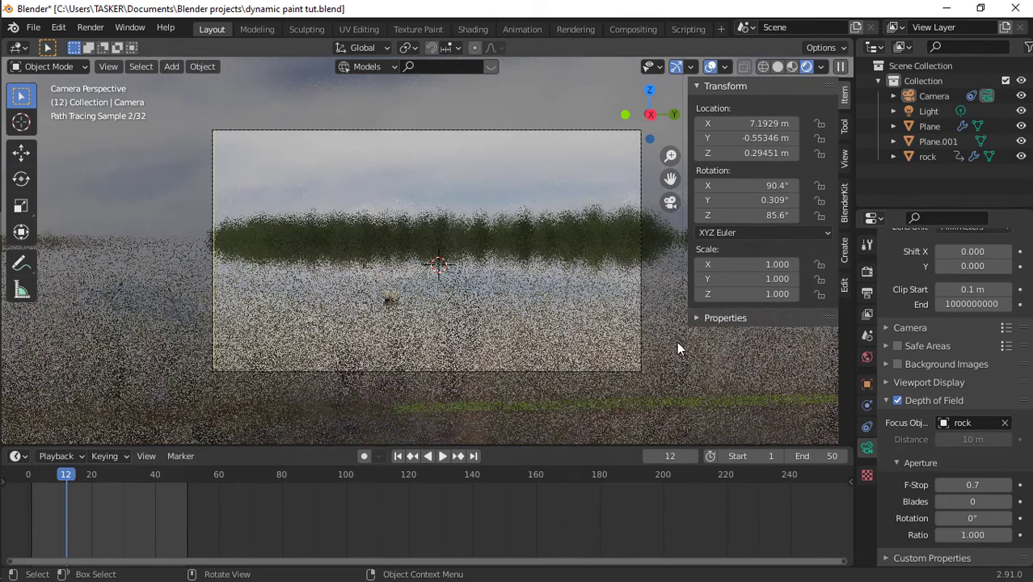
left_click(642, 322)
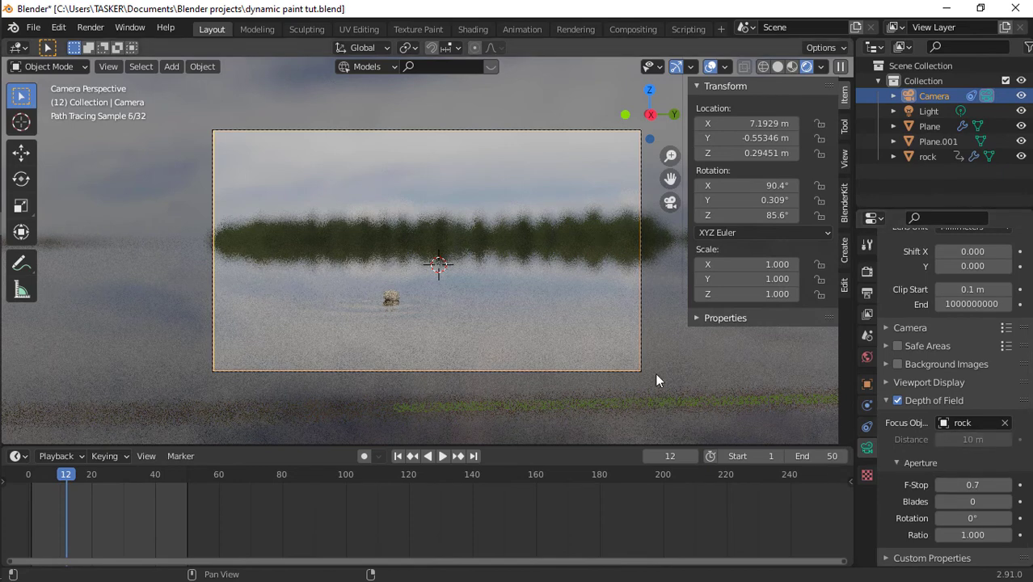
- Select the rock and replay its skips from the first frame in solid shading to examine the ripple strength
left_click(388, 296)
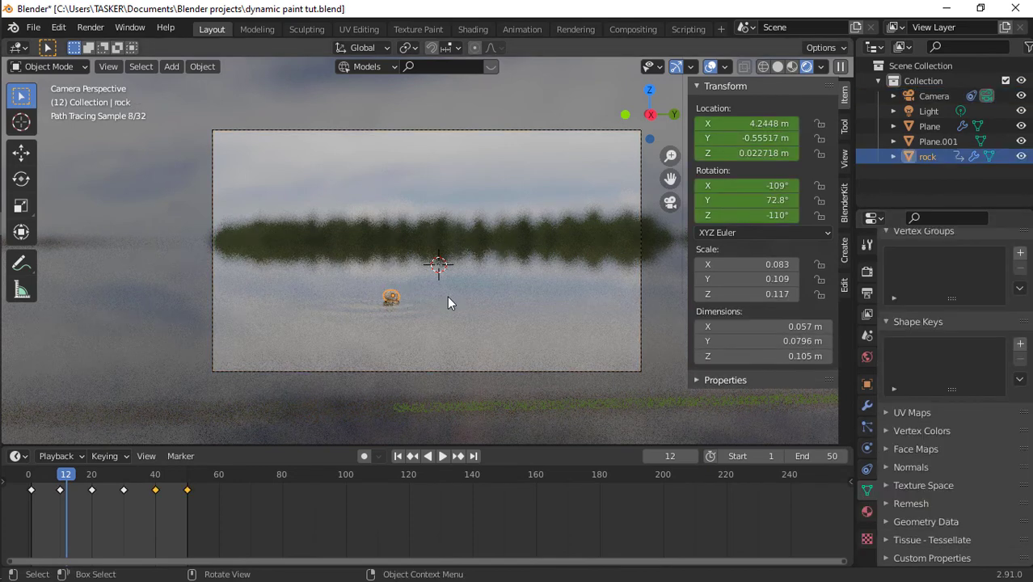
left_click(778, 66)
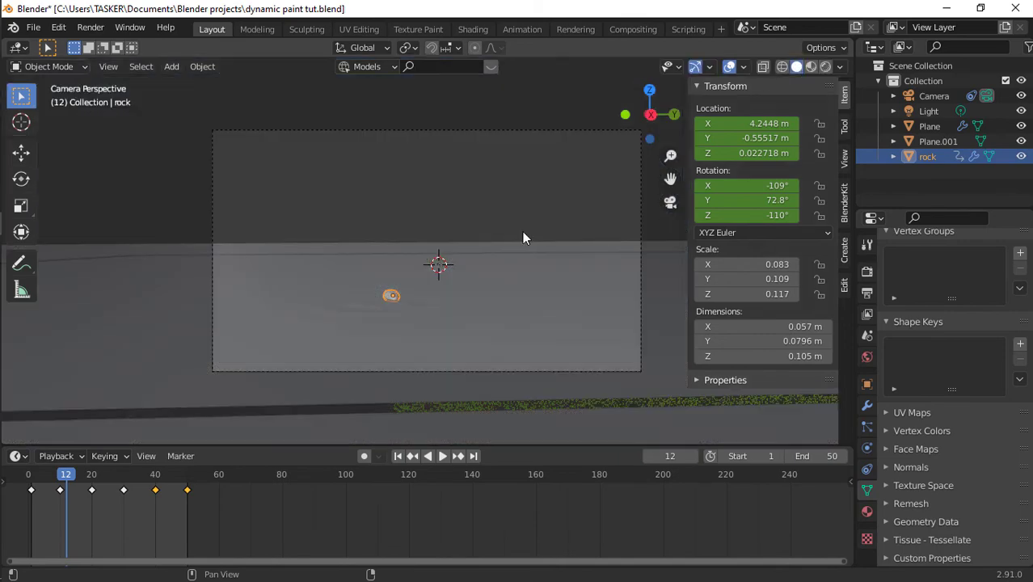
key("Right")
key("Right")
key("Right")
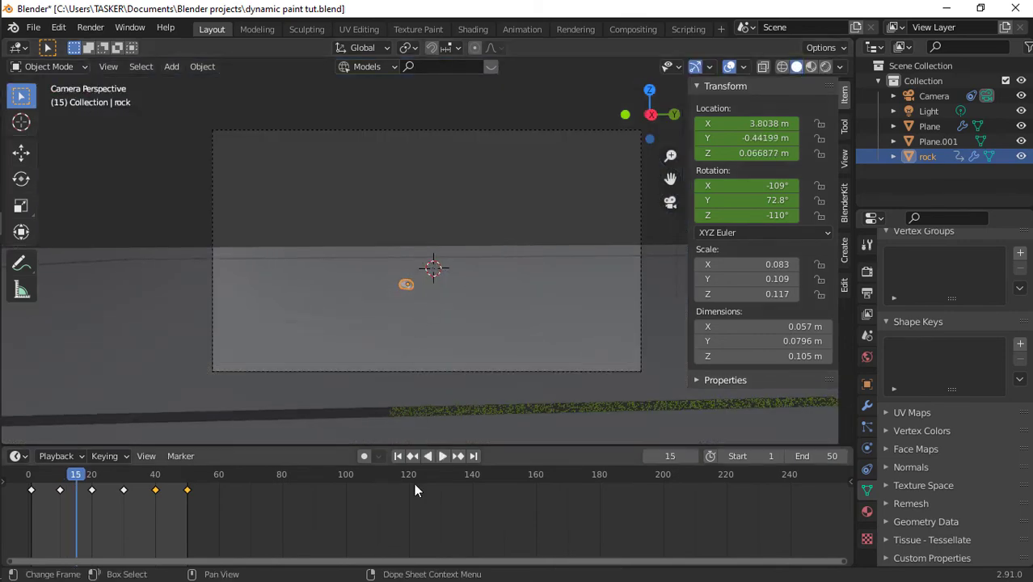
left_click(398, 457)
key("space")
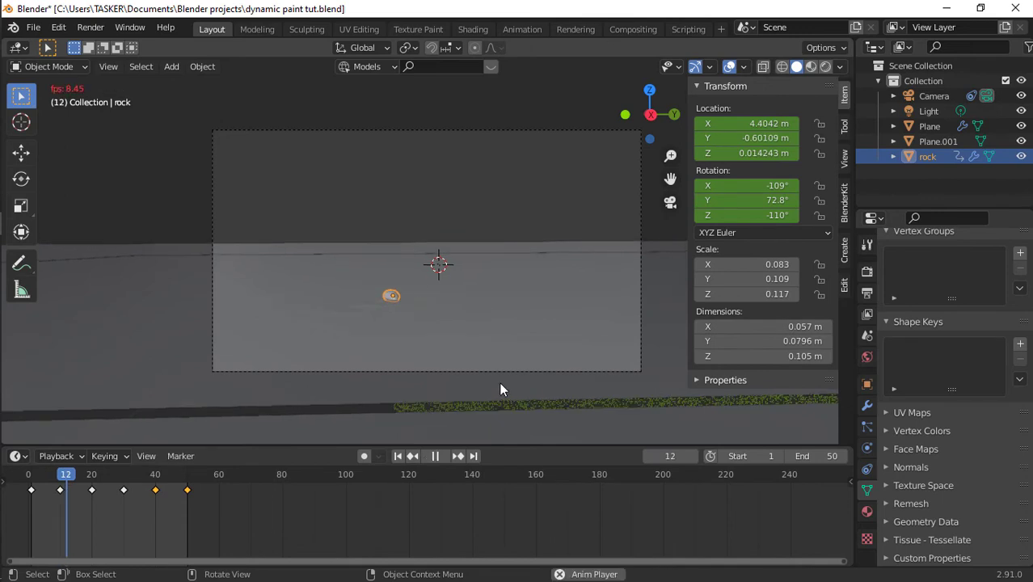
key("space")
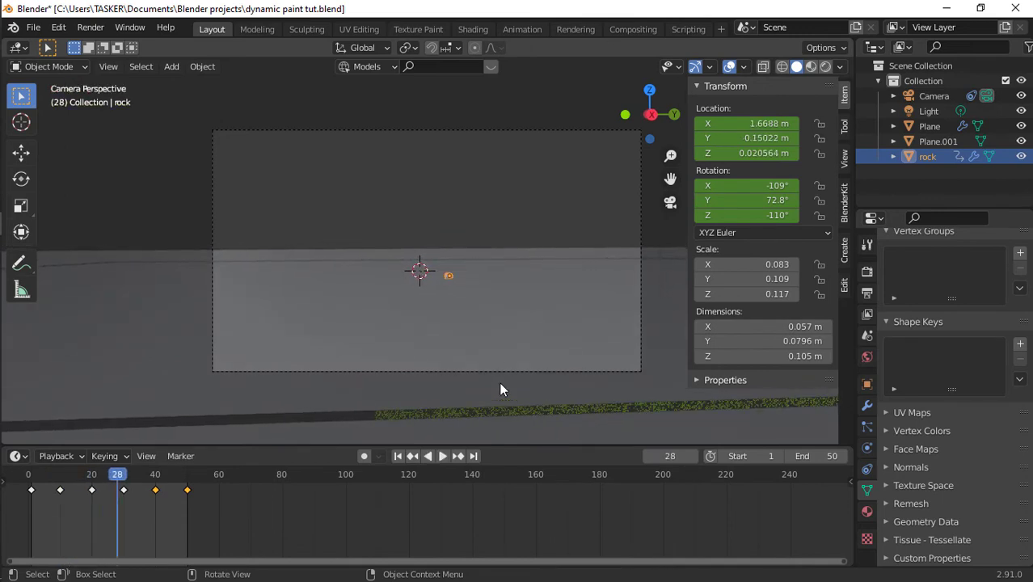
left_click(393, 456)
key("space")
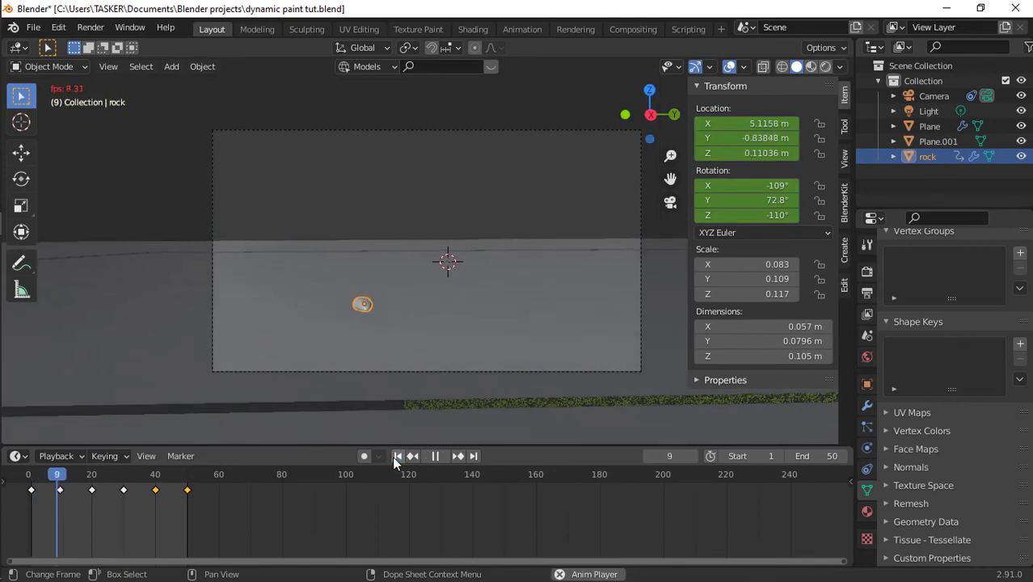
key("space")
- Set the wave factor of the rock's Dynamic Paint brush to 1.50
left_click(867, 447)
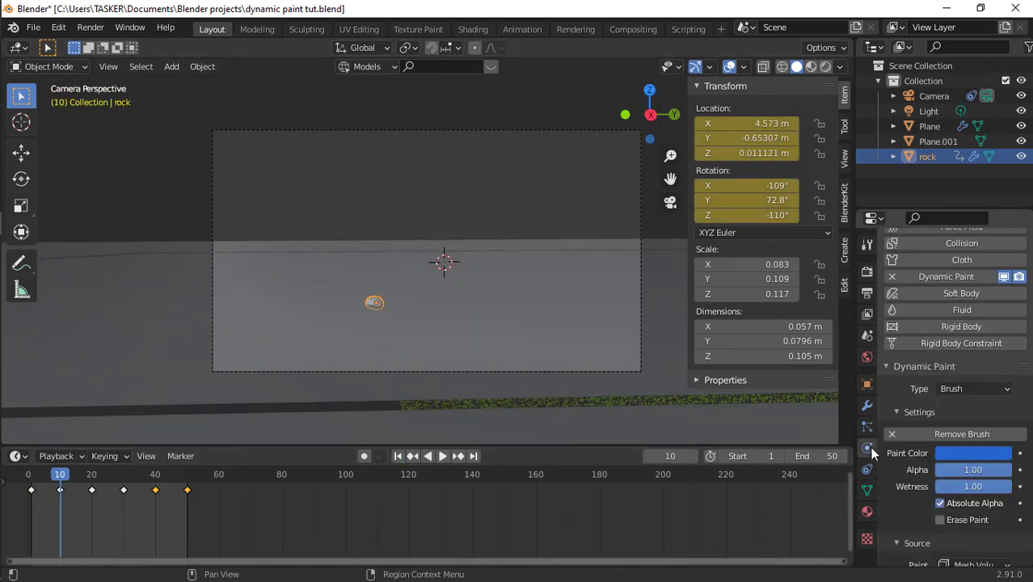
scroll(951, 470, "down", 3)
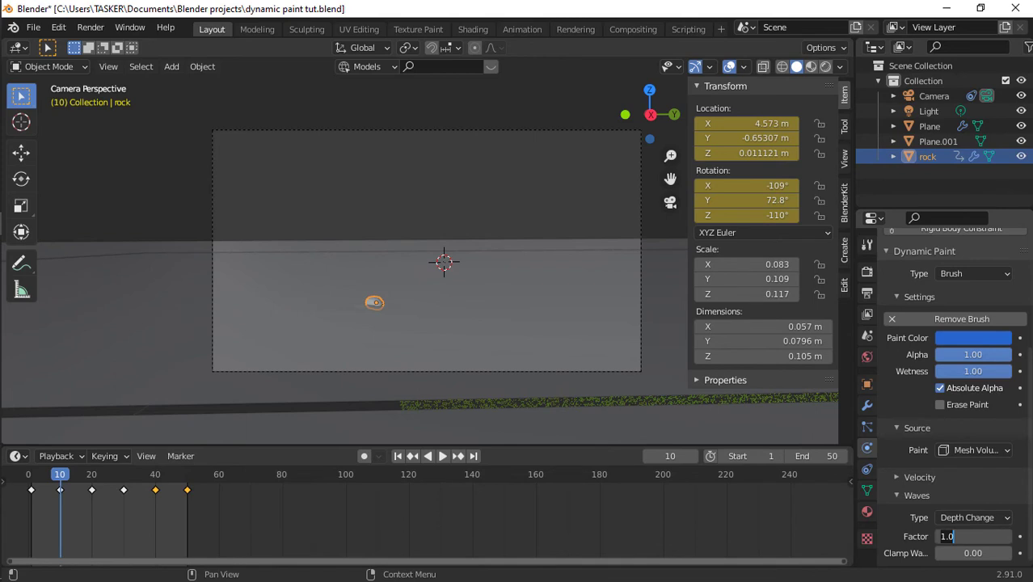
key("Return")
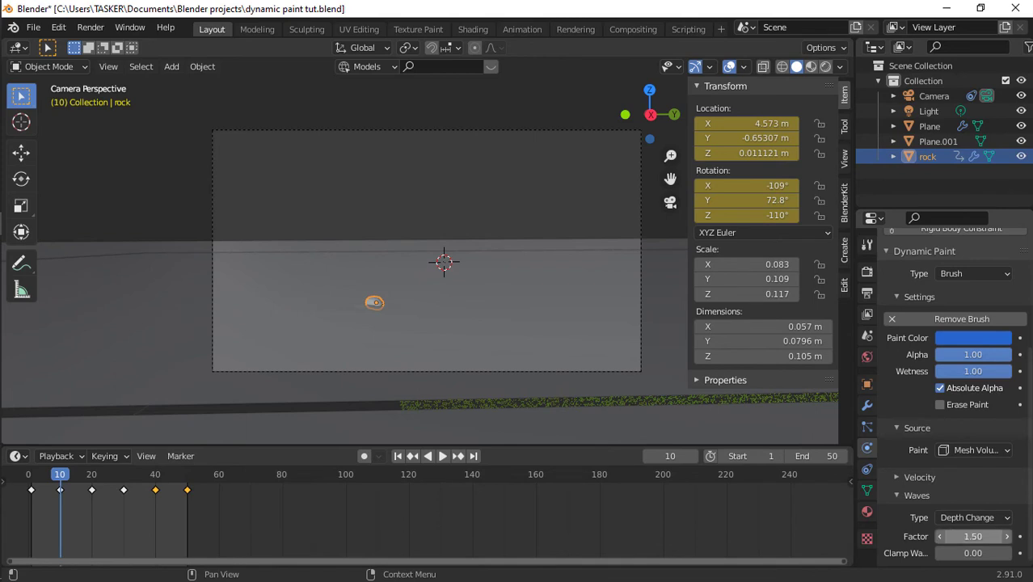
- Replay the animation to check the stronger ripples in solid shading, and compare frames 17 and 8 in rendered shading
key("space")
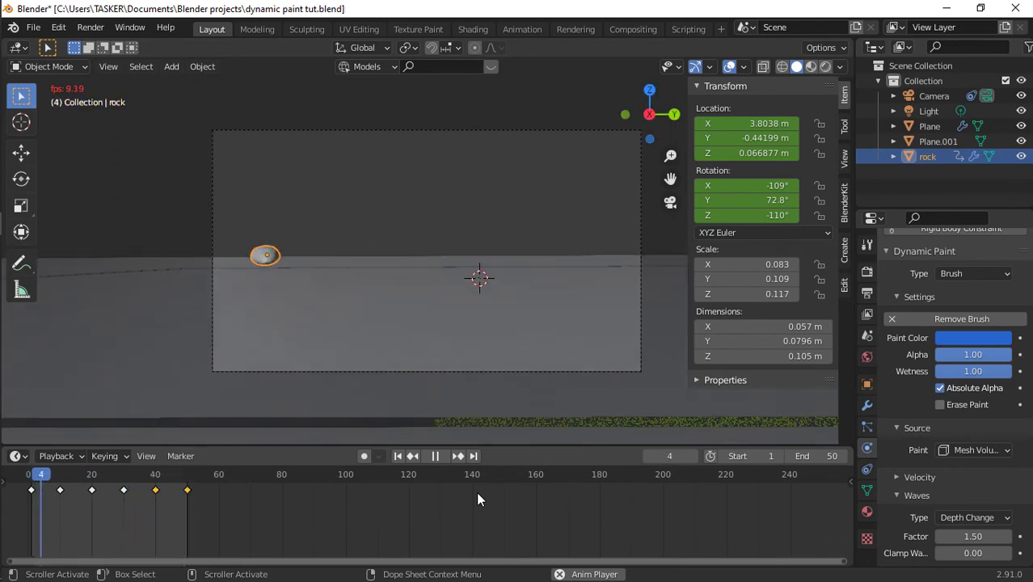
key("space")
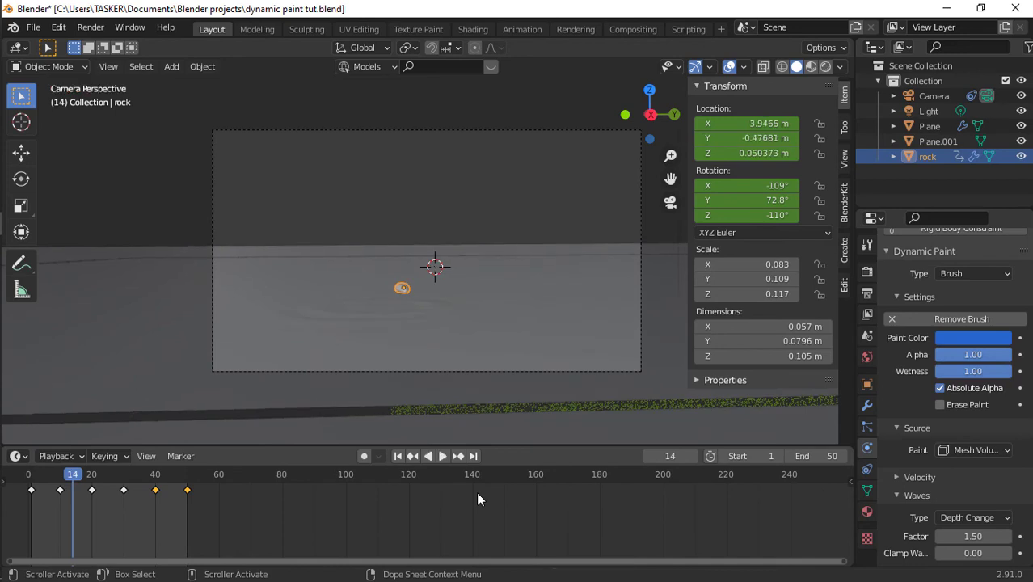
left_click(824, 67)
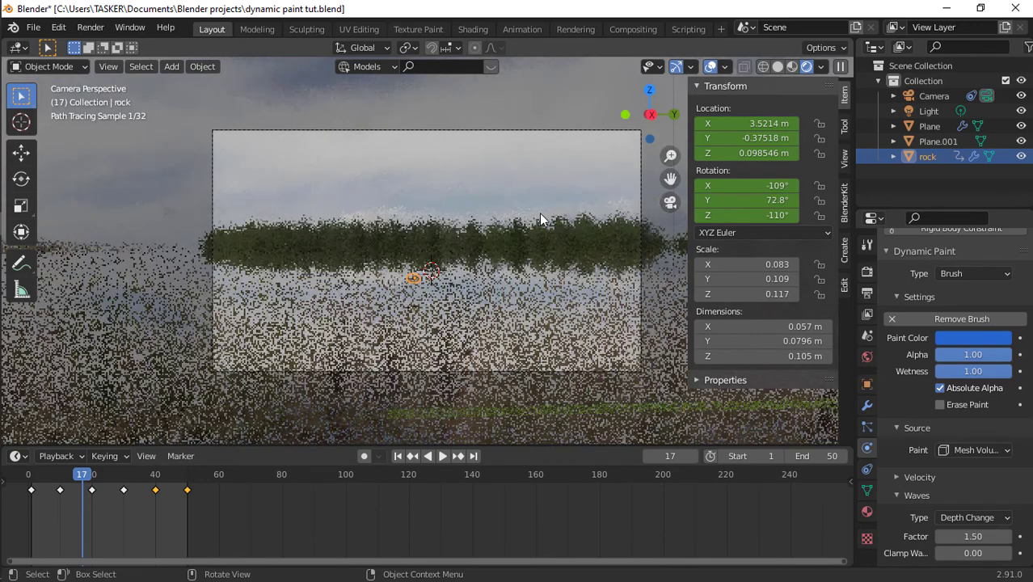
left_click(540, 213)
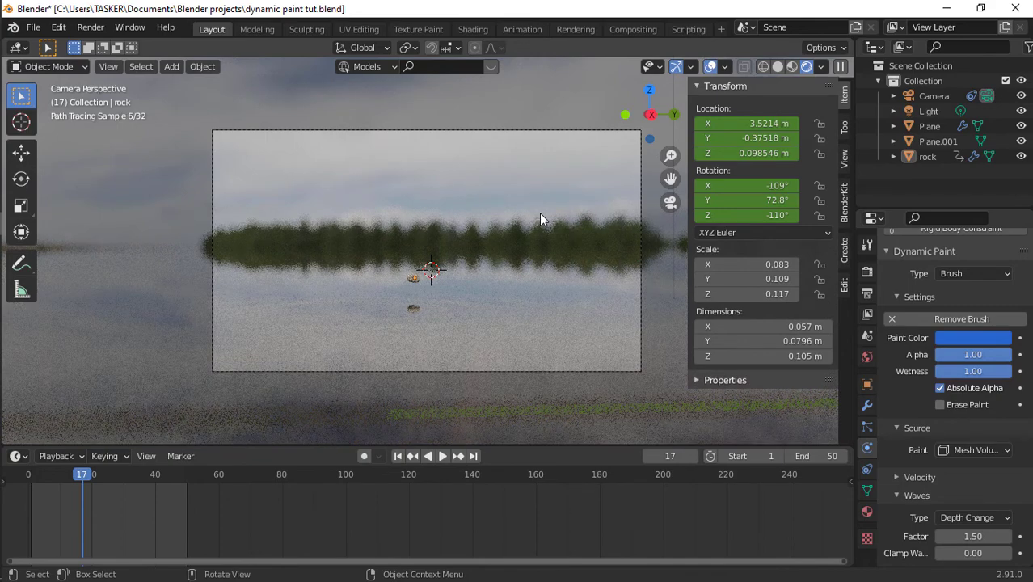
key("space")
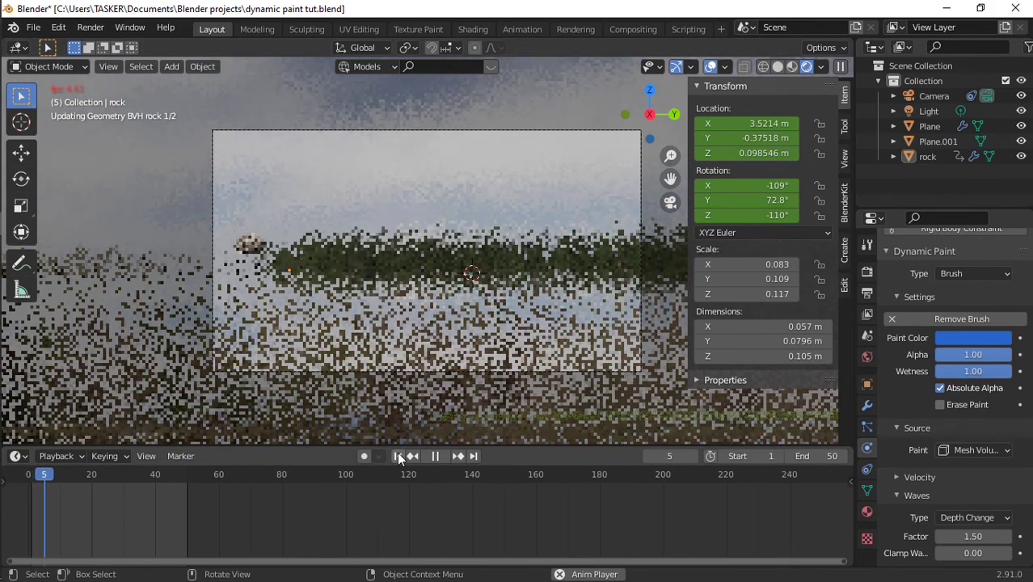
key("space")
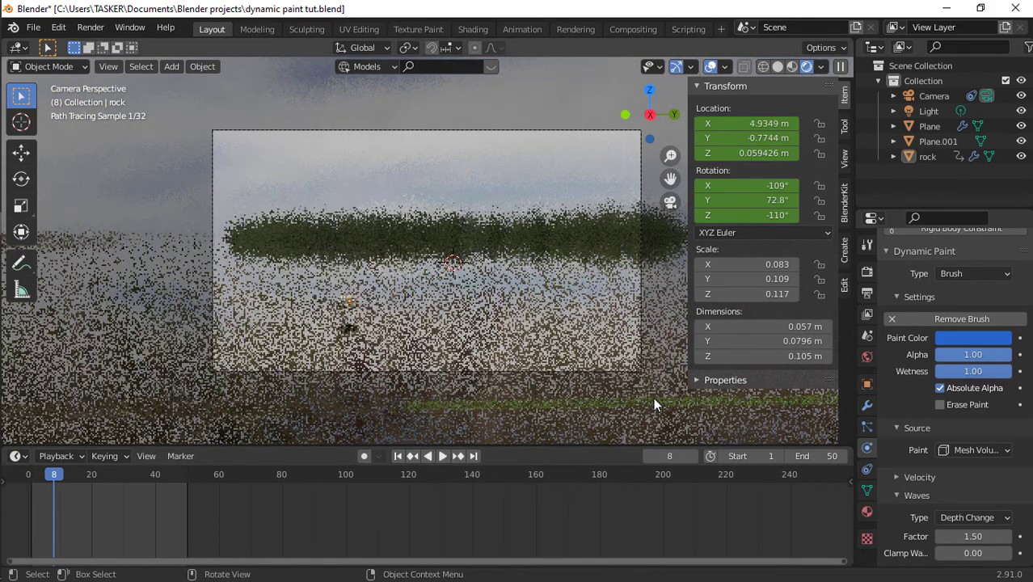
- Set the influence of the camera's Damped Track constraint to 0.200
left_click(641, 346)
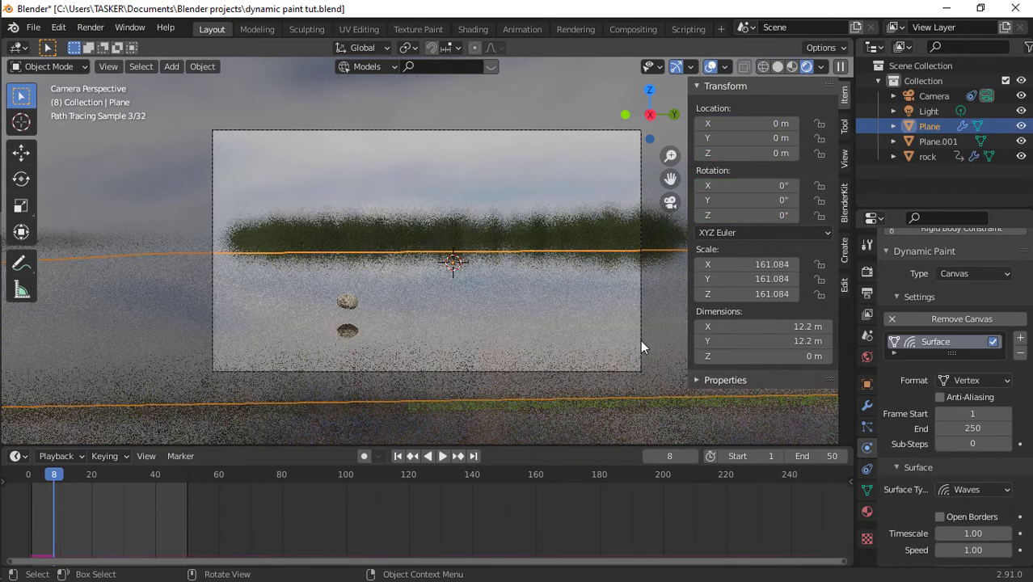
left_click(638, 226)
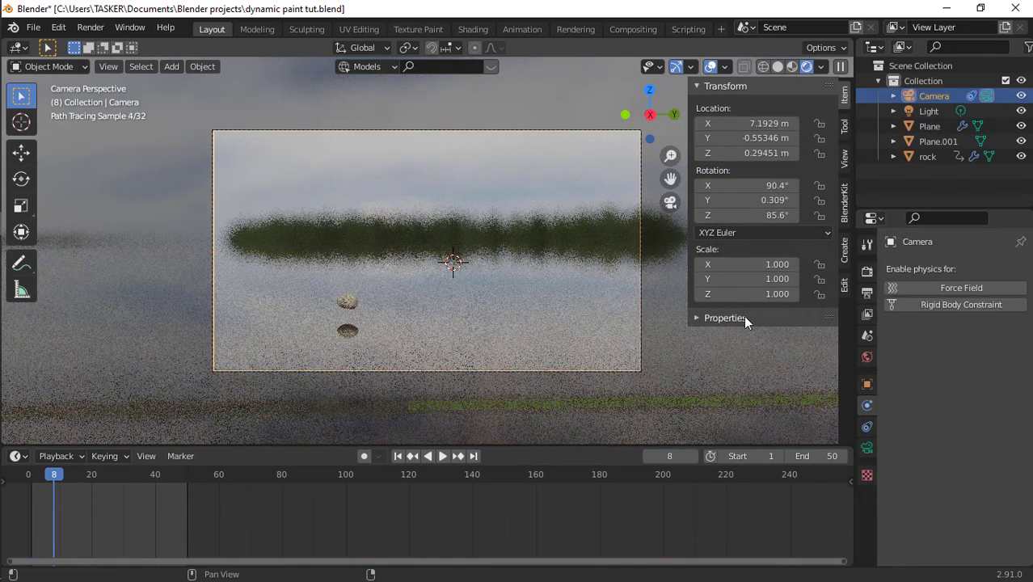
left_click(863, 428)
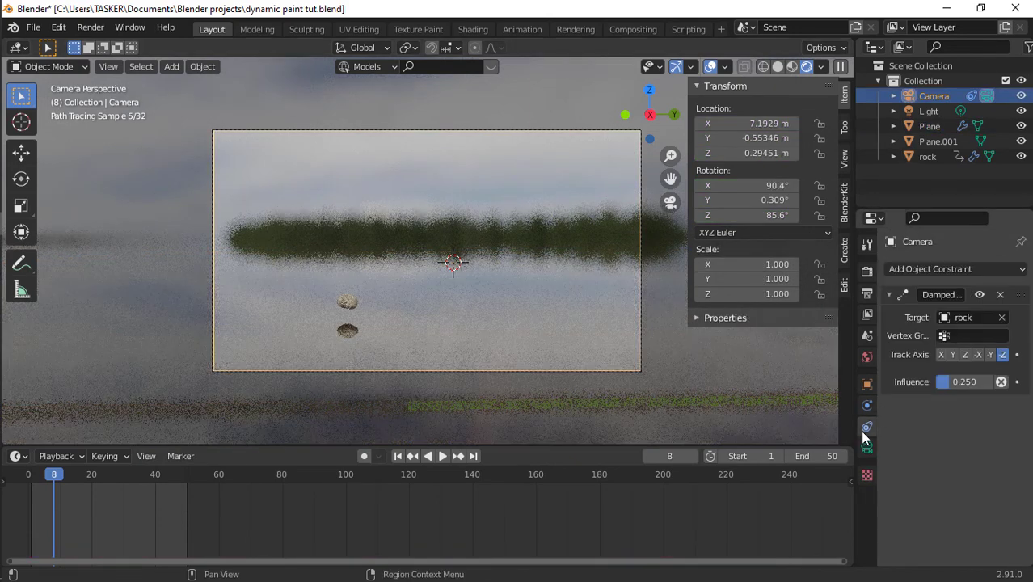
left_click(974, 382)
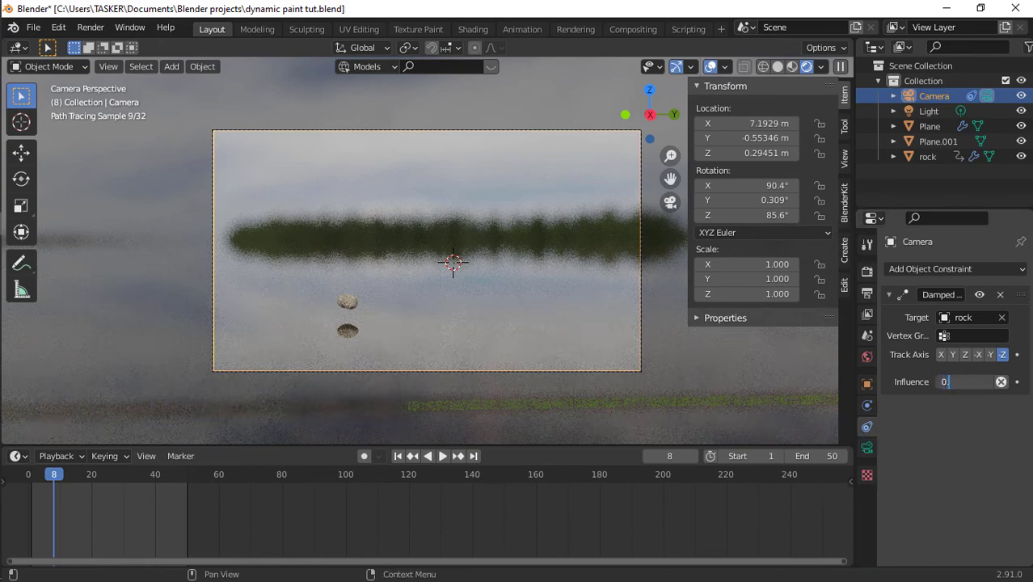
key("Return")
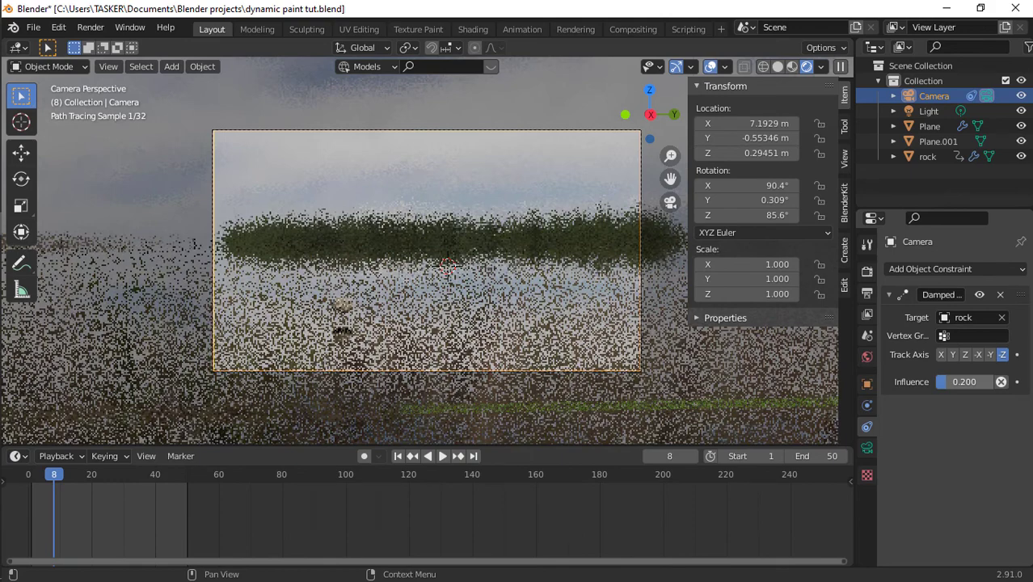
- Play the animation in rendered shading to check the camera tracking while reviewing the camera's depth of field settings
key("space")
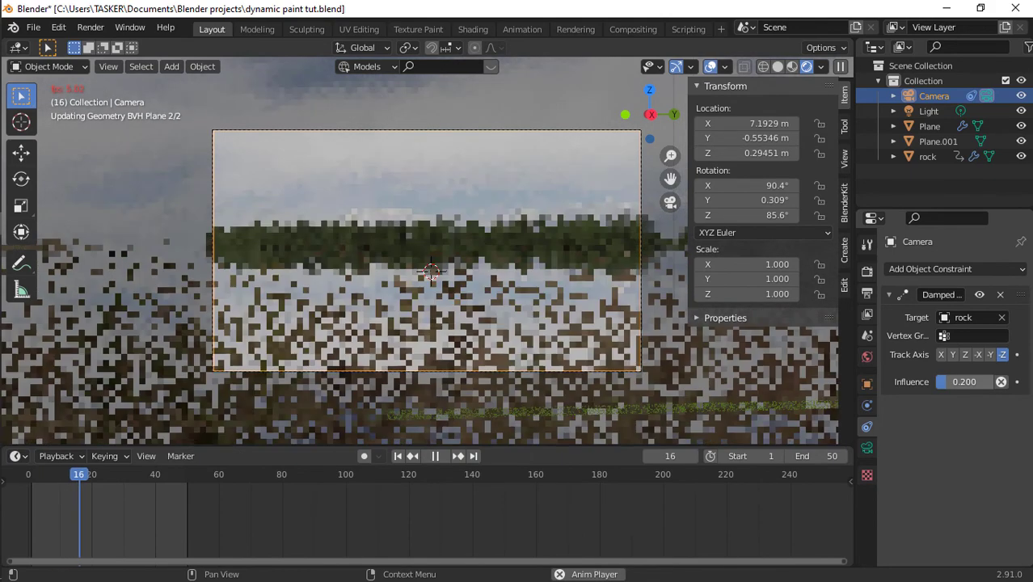
left_click(868, 447)
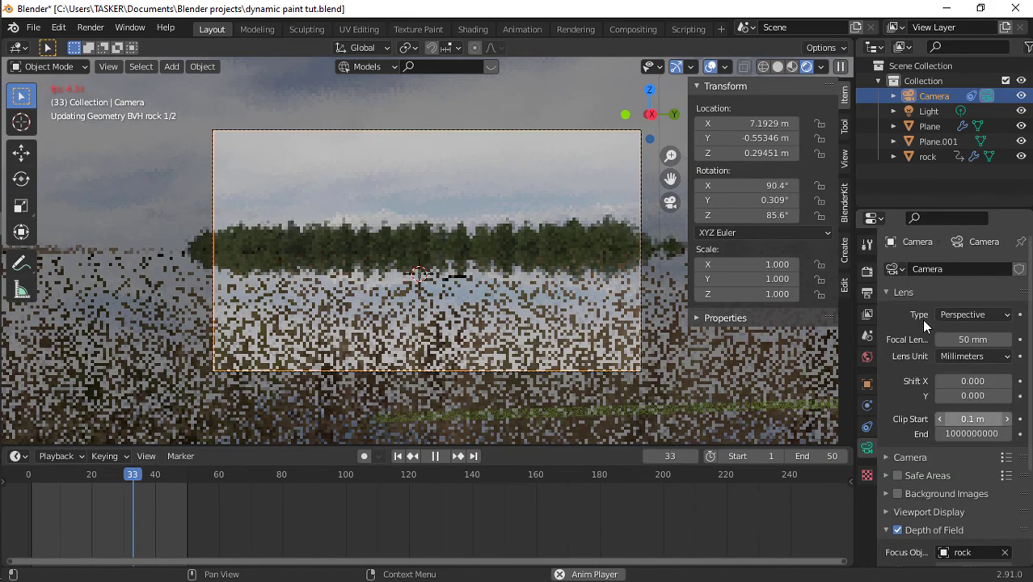
scroll(980, 401, "down", 4)
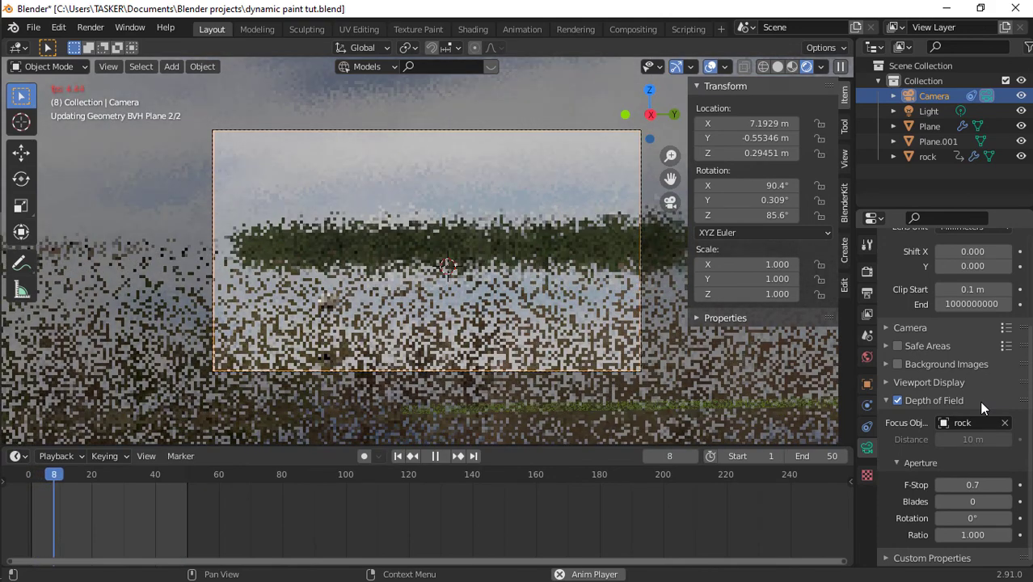
key("space")
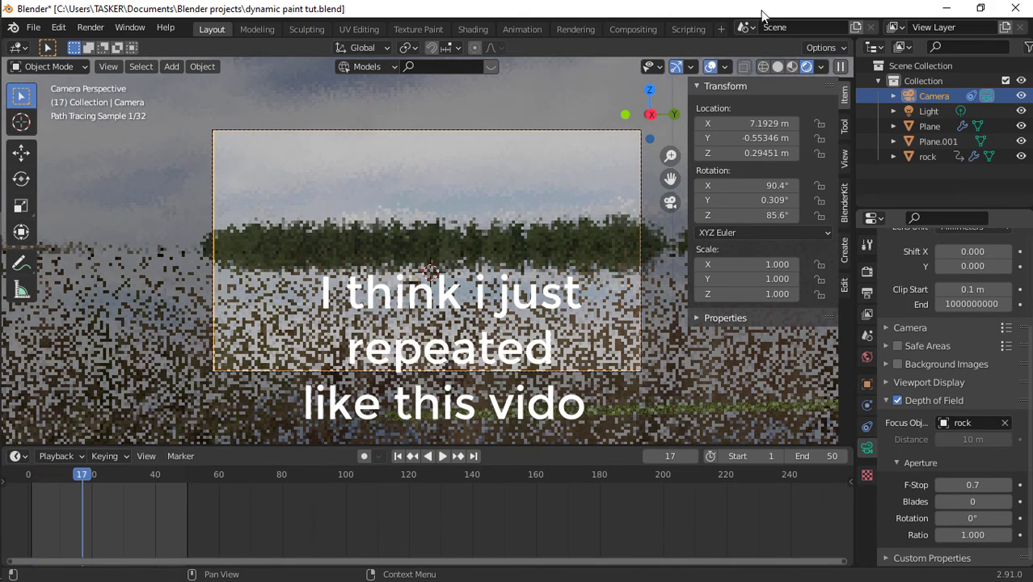